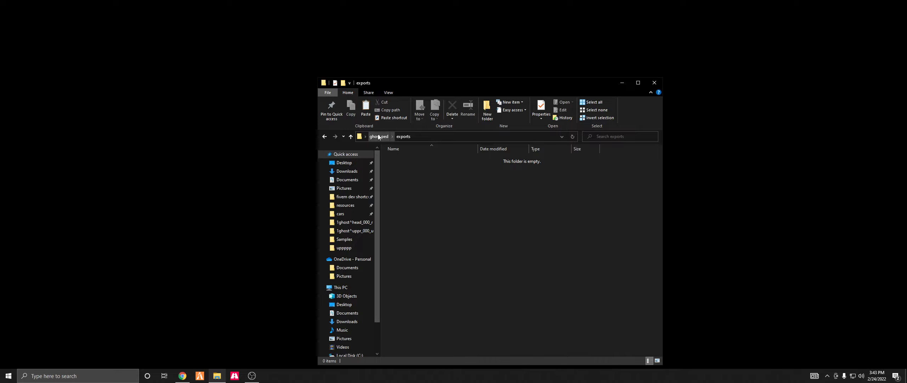
Go up from the exports folder to review the ghost ped folder's contents, then close the file window.
drag(486, 219, 422, 150)
click(373, 138)
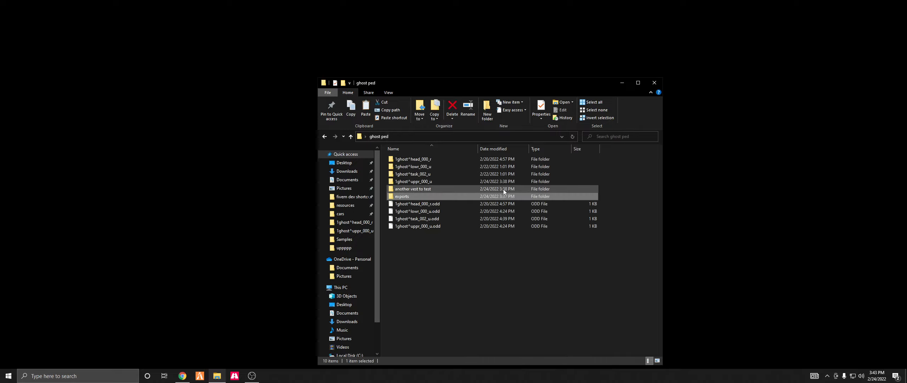
drag(426, 82, 606, 43)
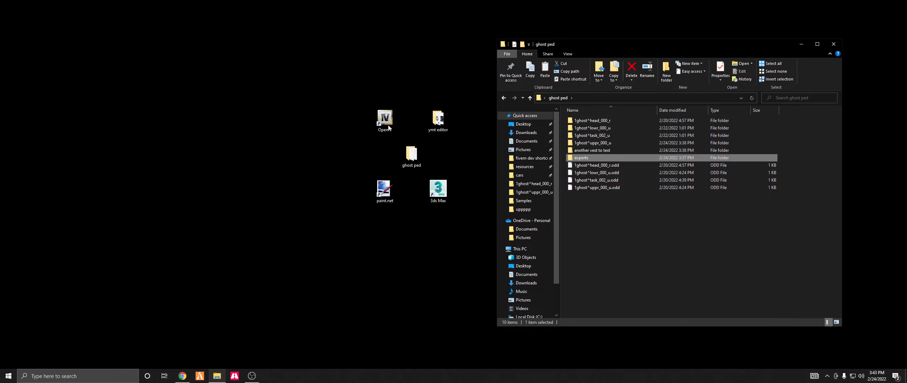
click(833, 44)
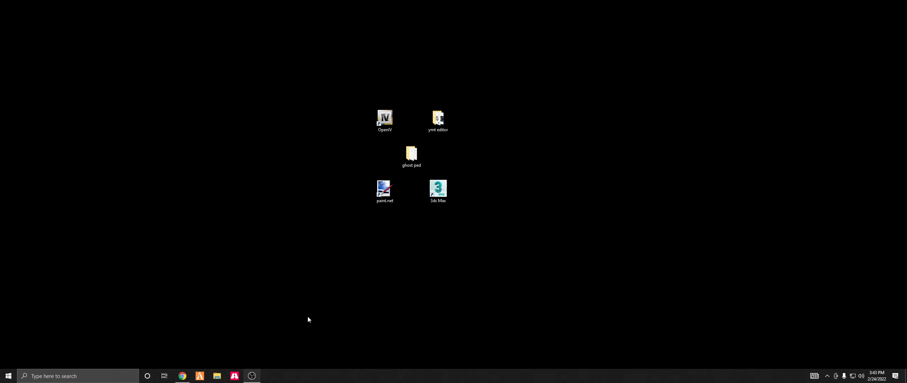
Review the open web pages for OpenIV, YMTEditor, Autodesk and Paint.NET in Chrome, then minimize the browser.
click(182, 377)
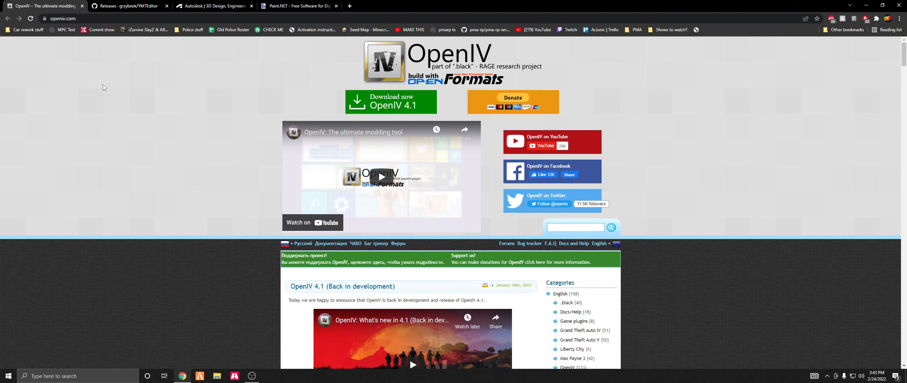
click(129, 6)
click(244, 7)
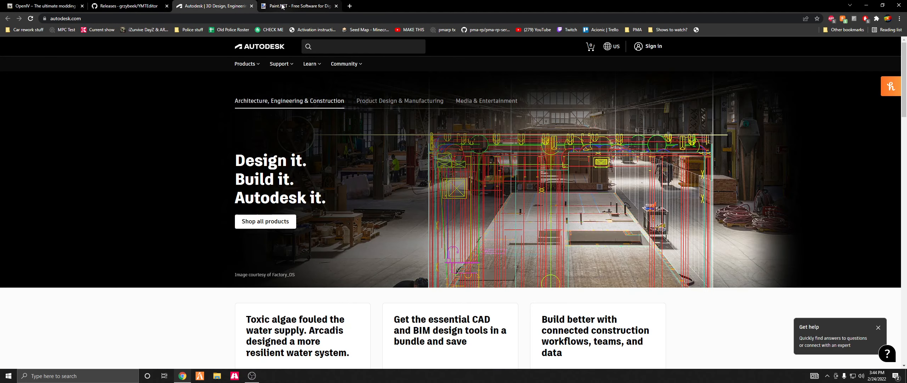
click(303, 7)
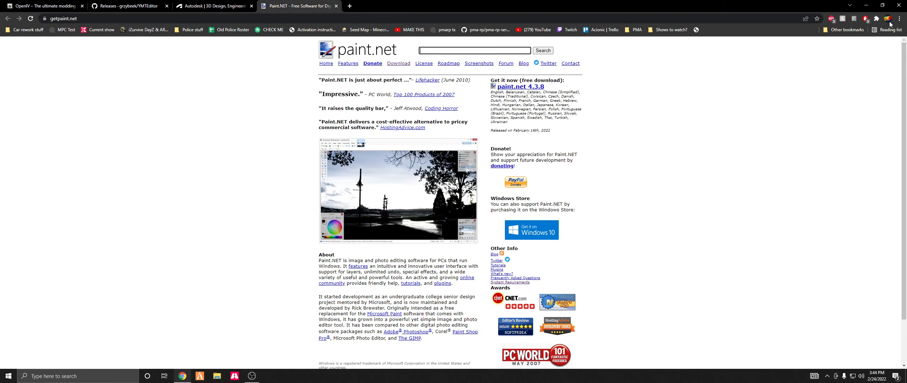
click(865, 5)
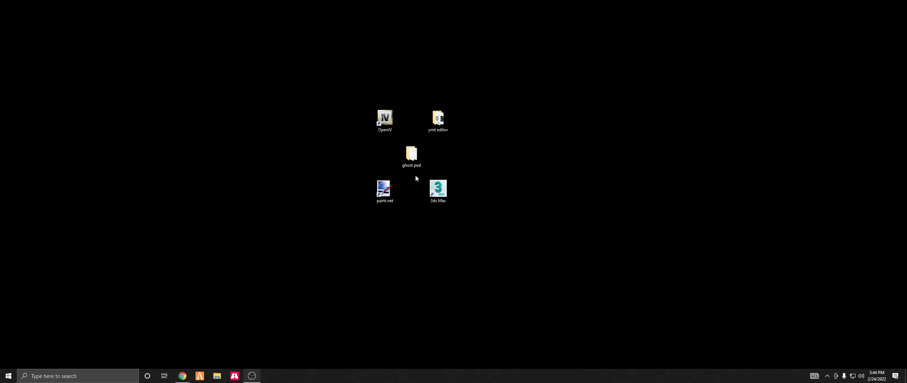
Open the ghost ped folder from the desktop and examine the files in its 1ghost^uppr_000_u subfolder.
drag(479, 232, 496, 220)
drag(495, 254, 417, 178)
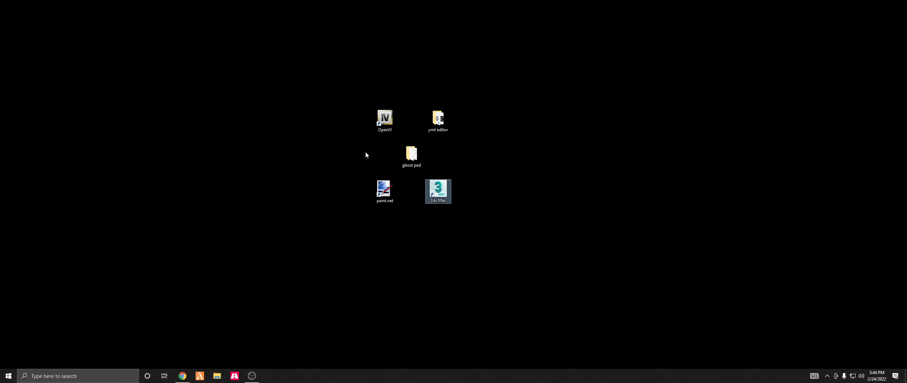
double_click(410, 155)
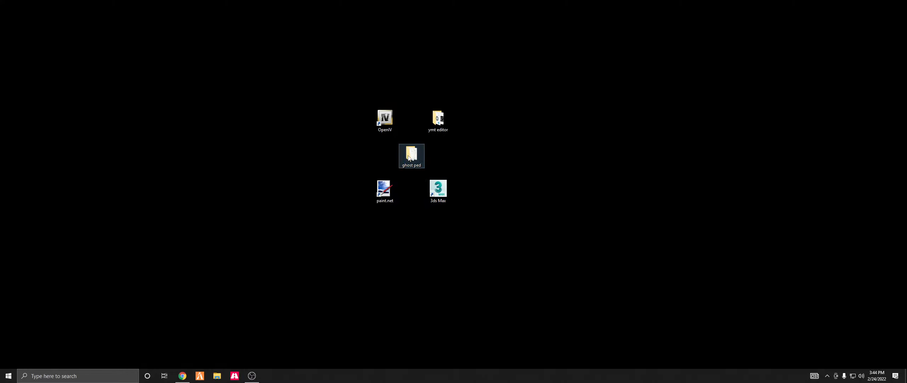
drag(672, 236, 581, 118)
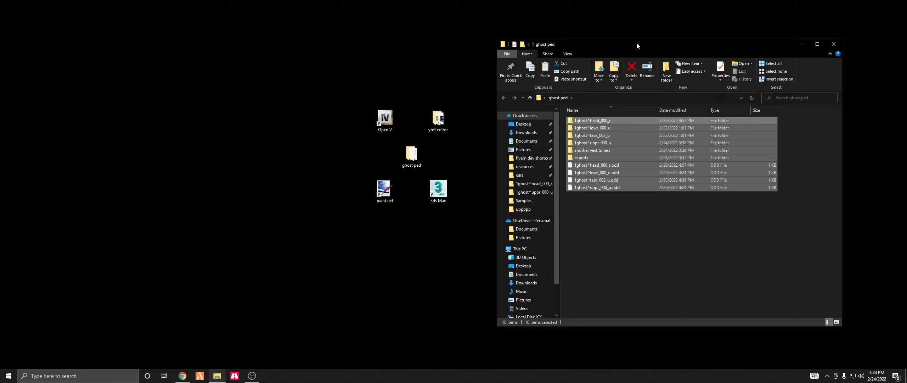
drag(637, 45, 435, 56)
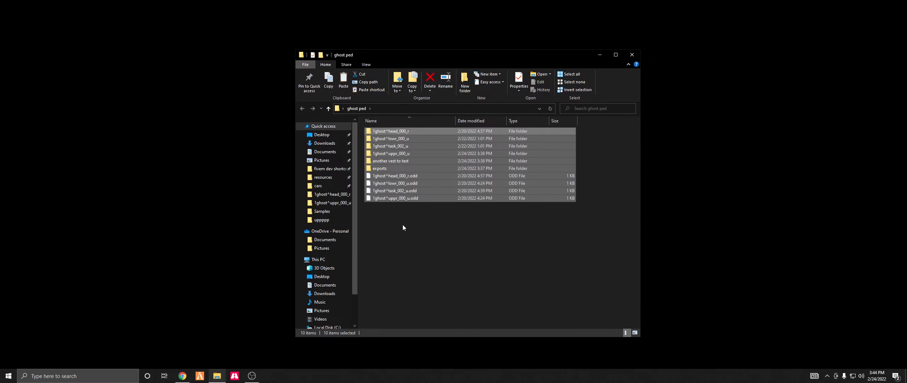
click(406, 153)
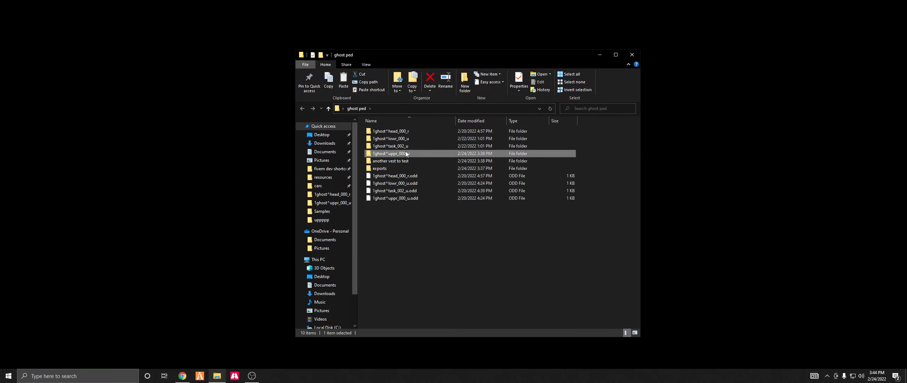
double_click(406, 153)
drag(398, 193, 362, 112)
drag(506, 55, 664, 55)
Launch 3ds Max, dismiss its welcome screen and display the GIMS Evo utility.
double_click(438, 189)
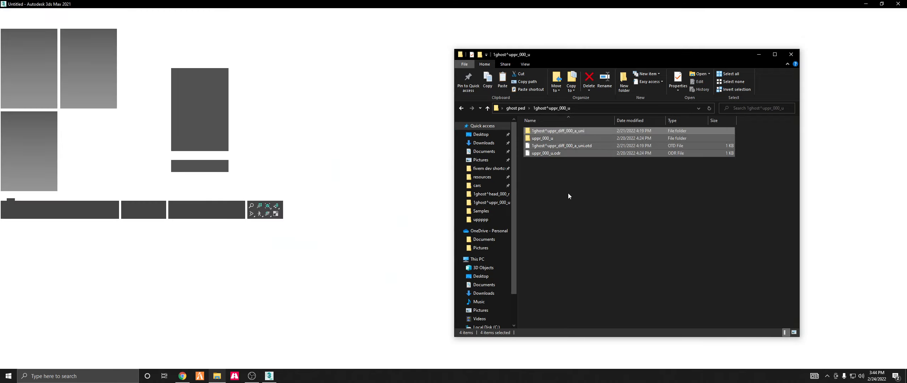
drag(572, 182, 568, 133)
drag(569, 200, 567, 132)
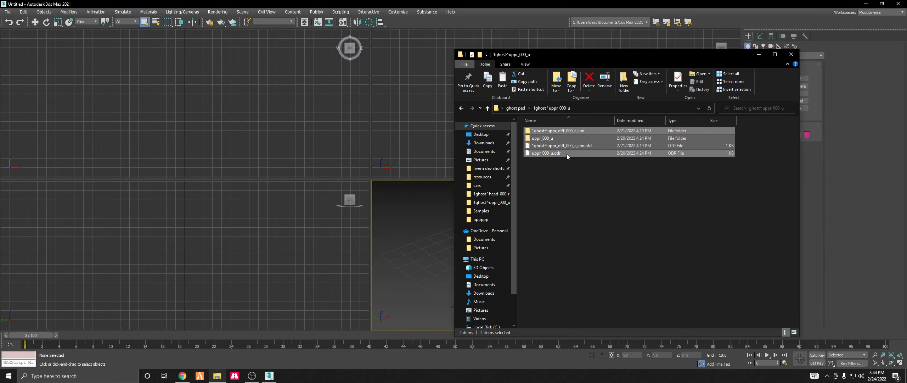
drag(581, 56, 0, 116)
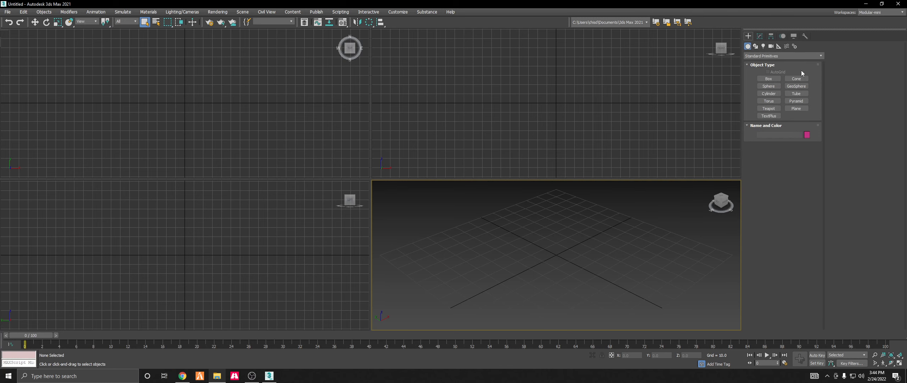
click(804, 36)
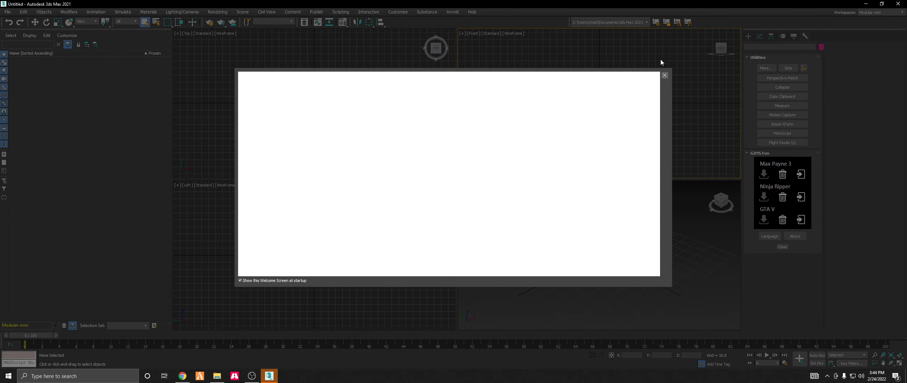
click(665, 75)
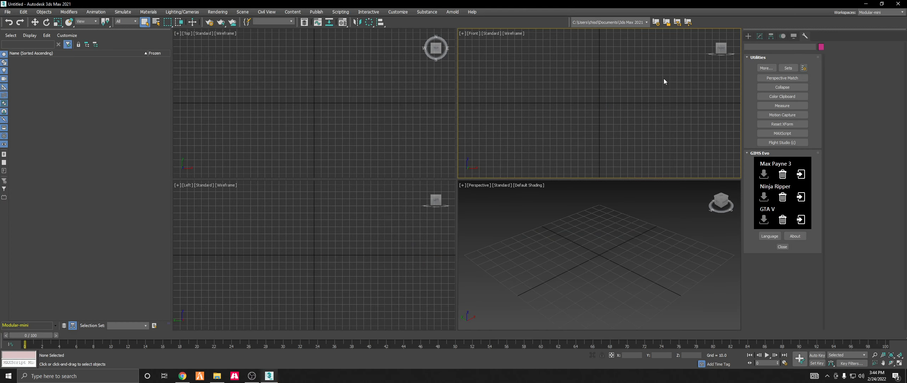
Open the GTA V importer of GIMS Evo and browse to the ghost ped folder on the Desktop.
click(799, 220)
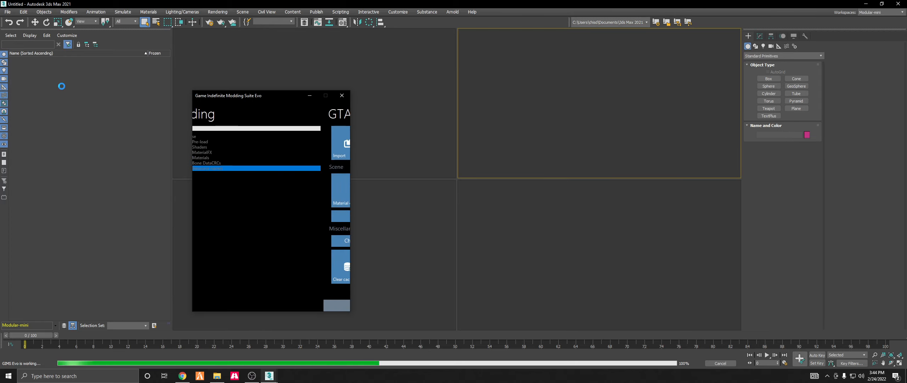
click(308, 159)
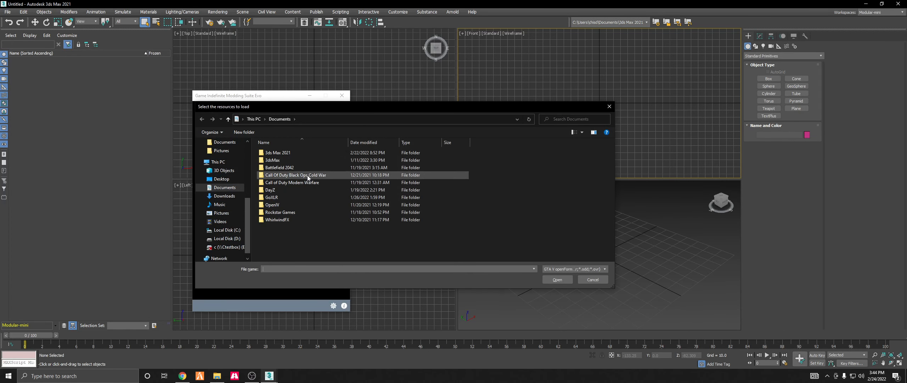
click(223, 179)
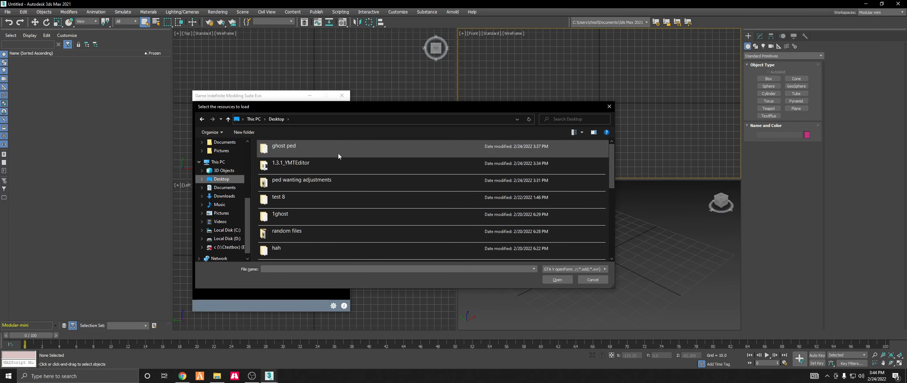
double_click(312, 148)
click(277, 119)
drag(302, 111, 395, 70)
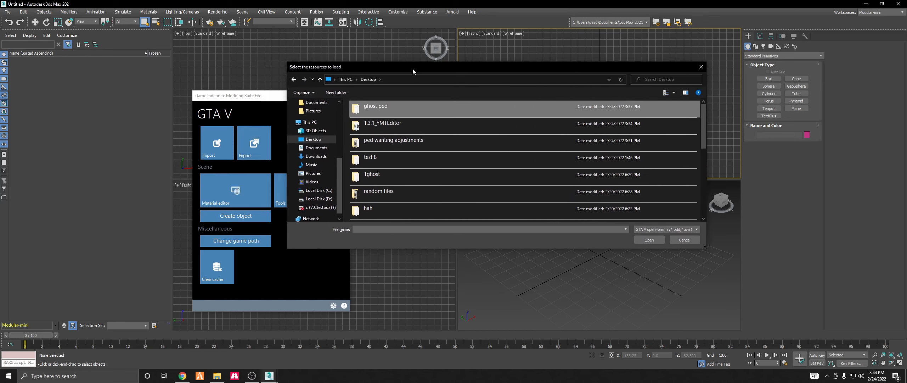
scroll(409, 122, down, 3)
scroll(410, 125, up, 3)
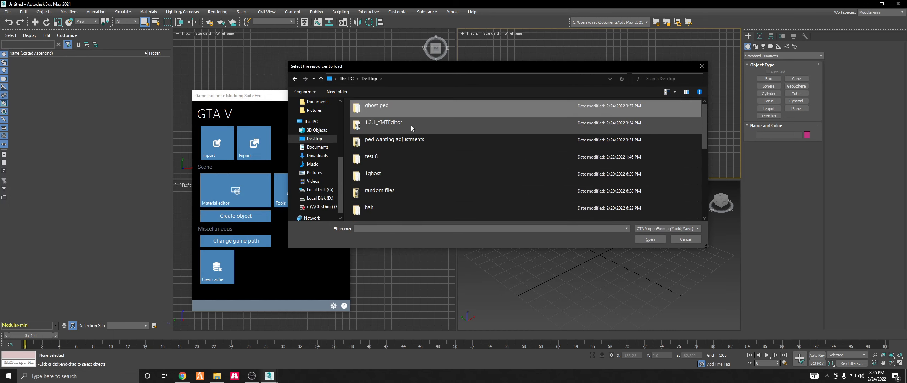
click(403, 177)
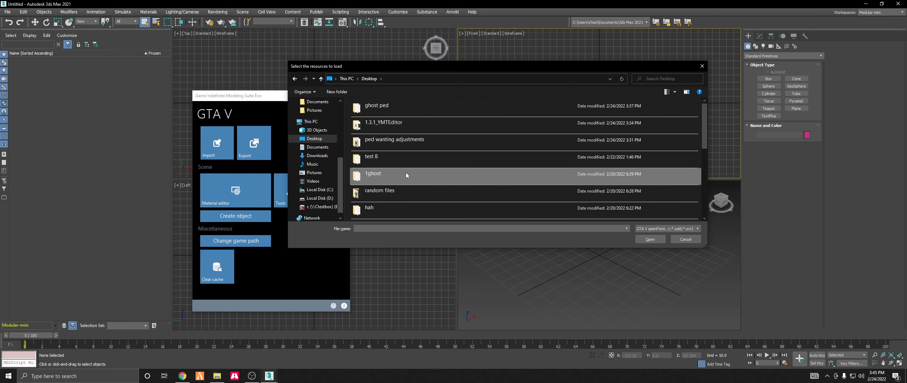
click(702, 66)
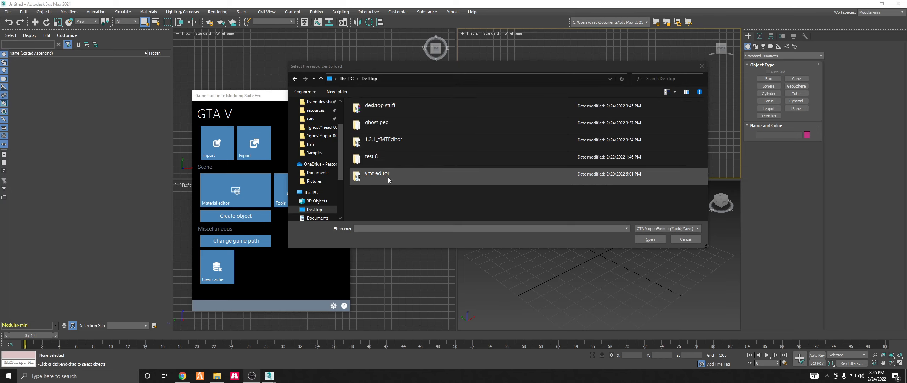
Import the ped's uppr_000_u upper-body model from the ghost ped folder into the scene.
double_click(389, 128)
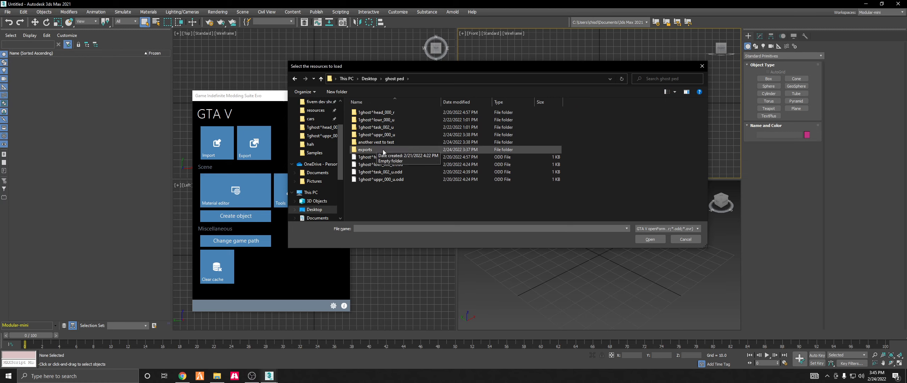
double_click(387, 179)
click(391, 135)
click(648, 240)
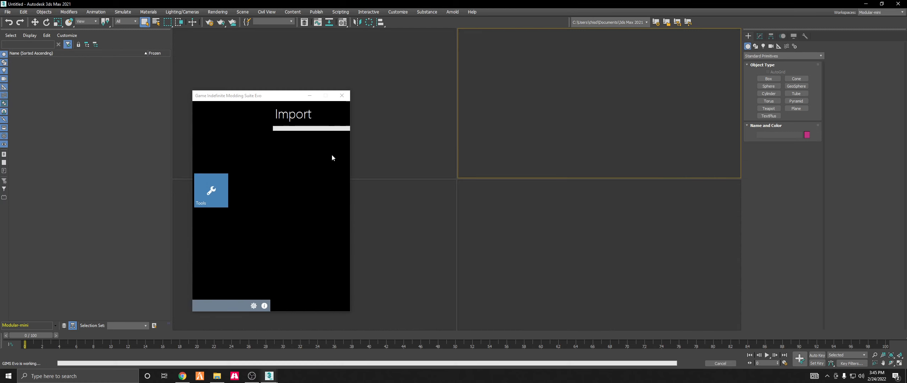
drag(237, 96, 149, 108)
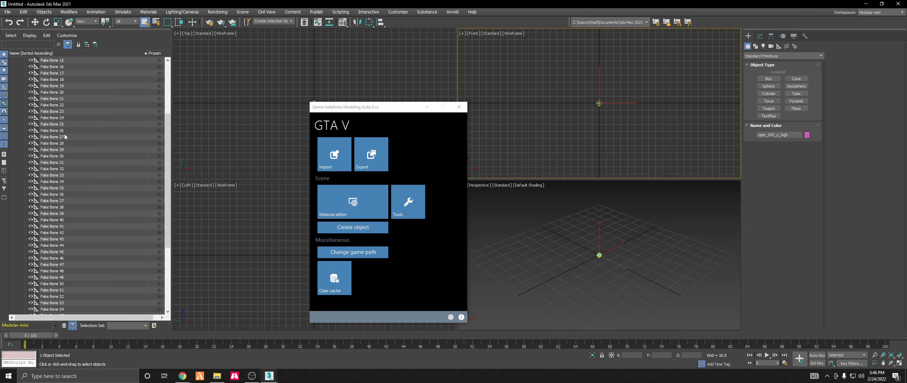
Select the helpers Fake Bone 2 through Fake Bone 71 in the scene's object list.
scroll(67, 134, up, 5)
click(41, 73)
scroll(81, 171, down, 10)
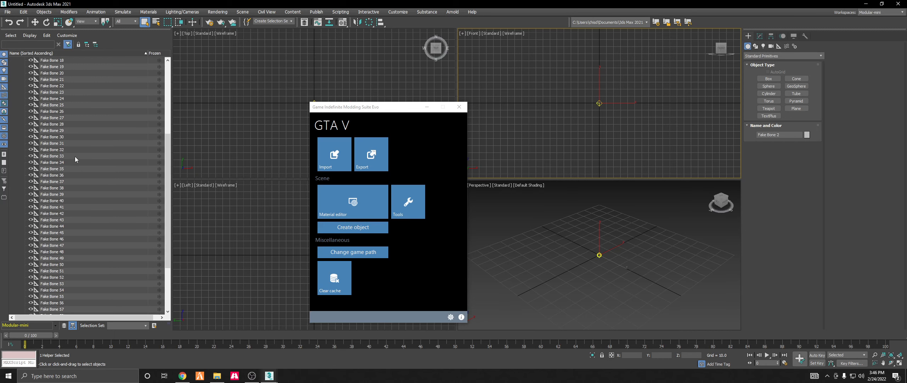
shift+click(59, 303)
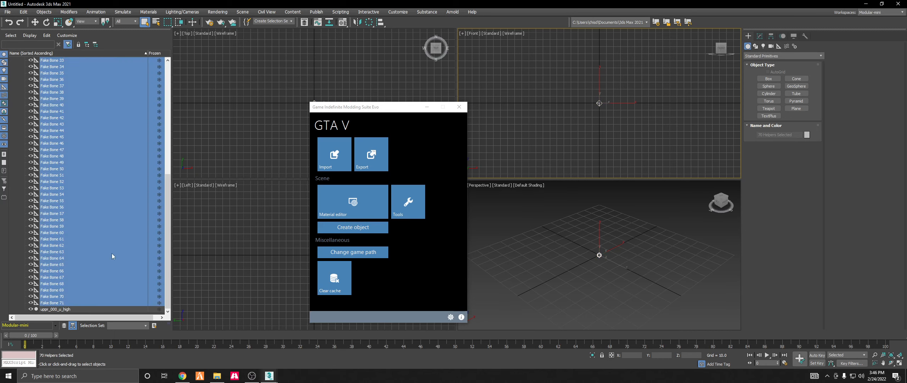
Set the Perspective viewport to Flat Color shading and adjust its lighting and material display for viewing the vest model.
scroll(599, 255, up, 6)
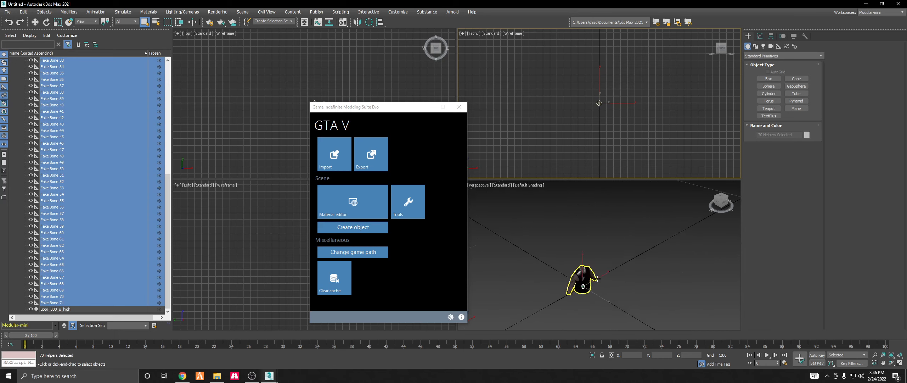
click(723, 202)
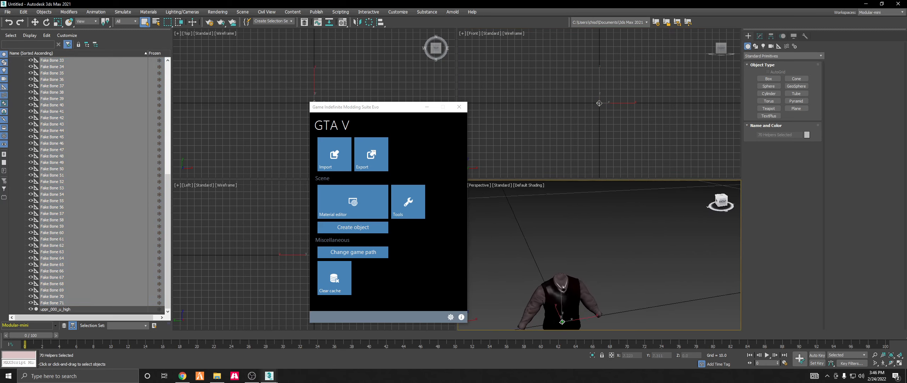
click(524, 185)
click(528, 215)
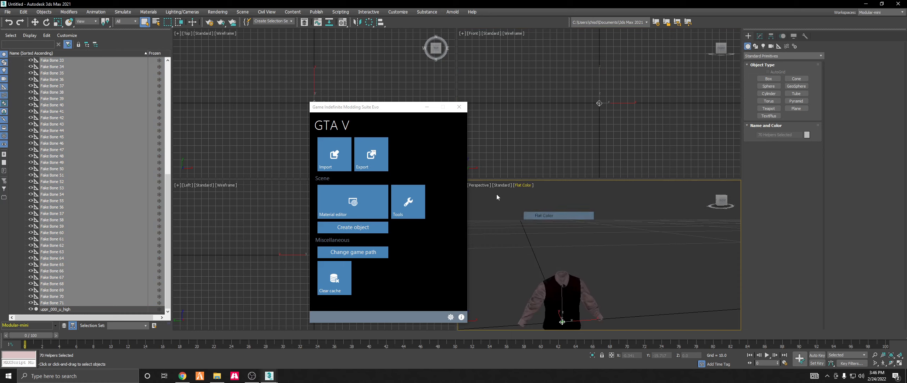
click(501, 184)
mouse_move(535, 243)
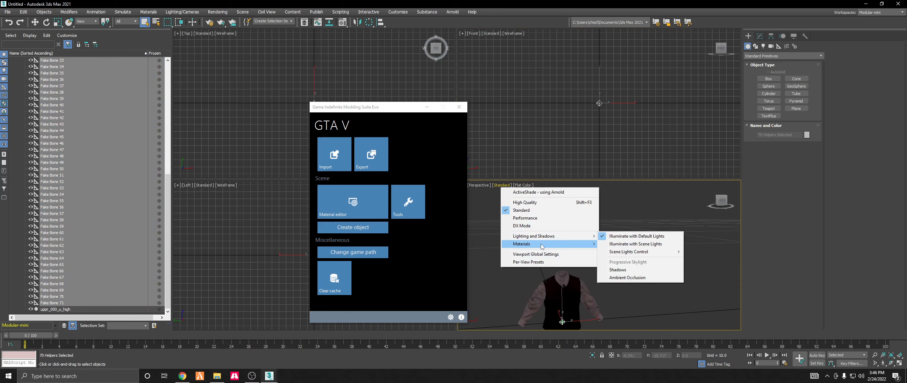
click(625, 236)
scroll(605, 210, up, 3)
middle_drag(605, 211, 628, 141)
middle_drag(629, 141, 639, 156)
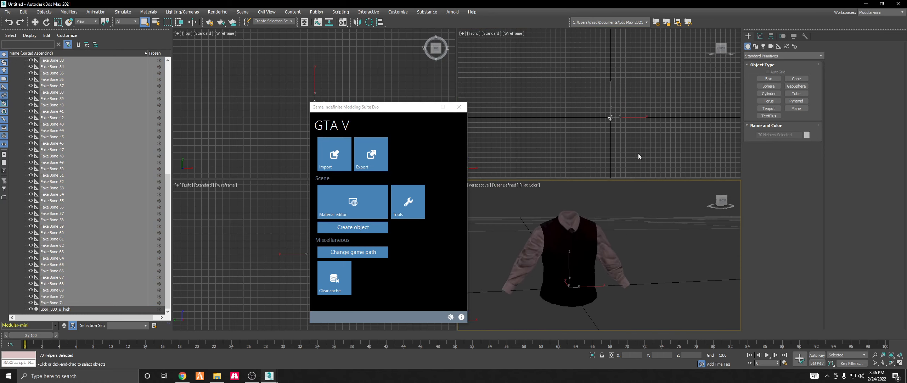
middle_drag(563, 253, 617, 248)
drag(722, 201, 708, 212)
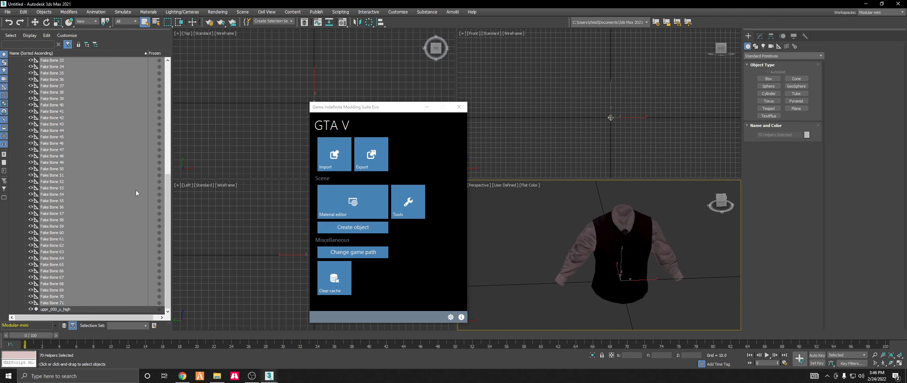
Delete the imported upper-body model from the scene together with its parent dummies and all Fake Bone helpers.
scroll(96, 230, up, 11)
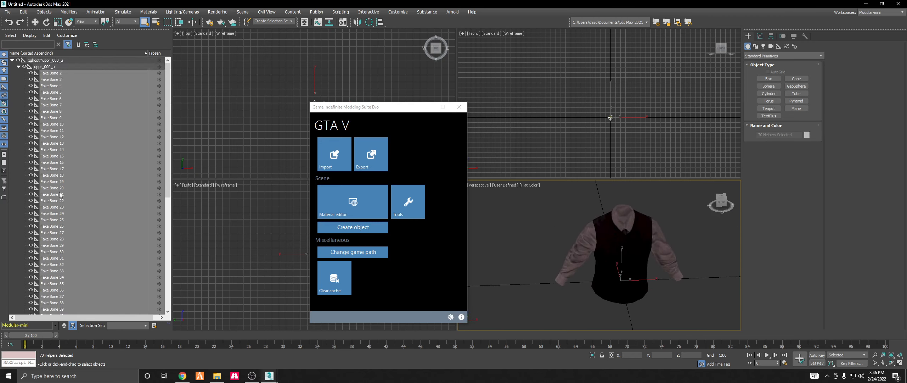
scroll(67, 204, down, 10)
scroll(81, 166, up, 11)
click(48, 84)
double_click(77, 60)
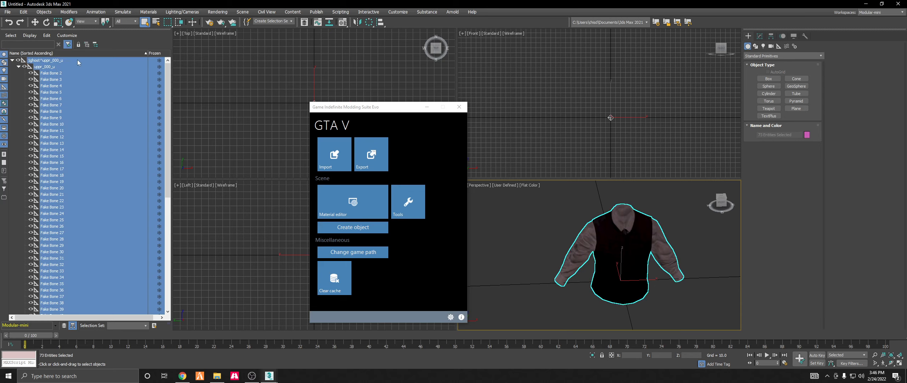
key(Delete)
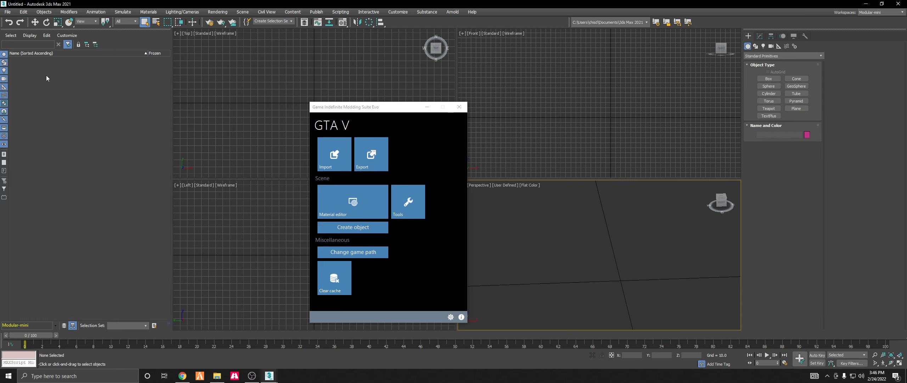
Switch to OpenIV and load it for the Windows version of Grand Theft Auto V.
click(865, 3)
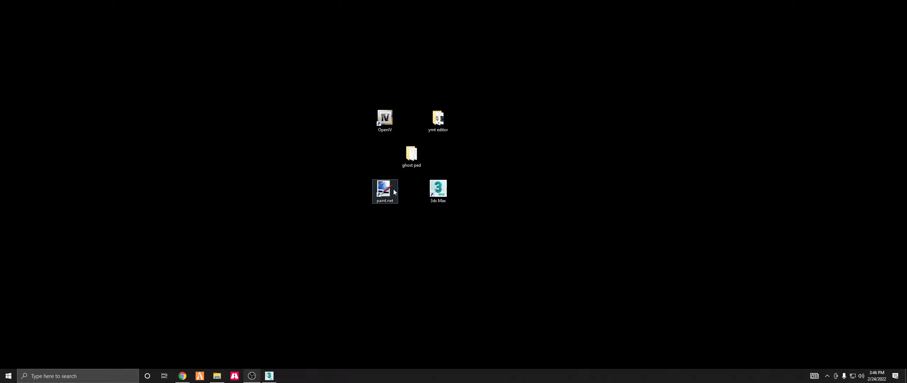
double_click(391, 114)
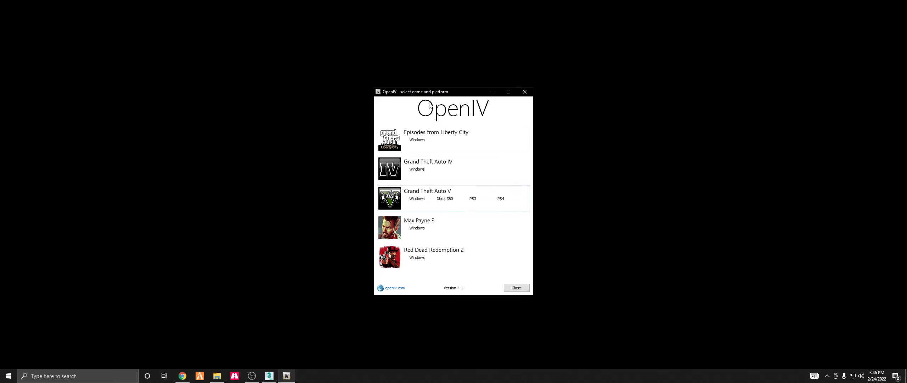
drag(440, 92, 563, 76)
click(533, 185)
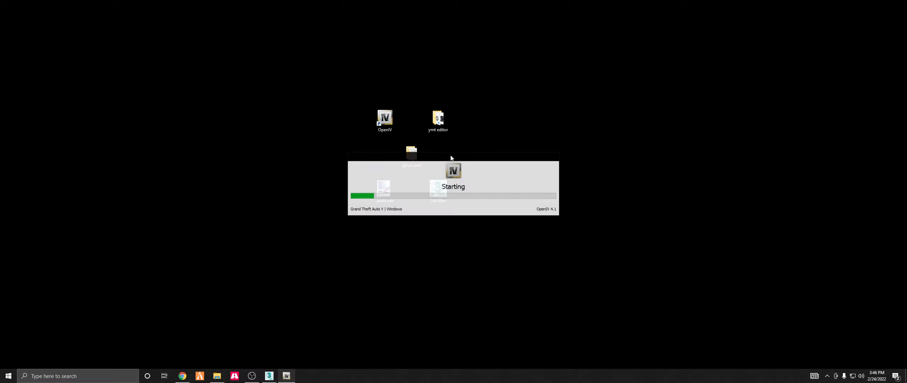
drag(455, 169, 411, 138)
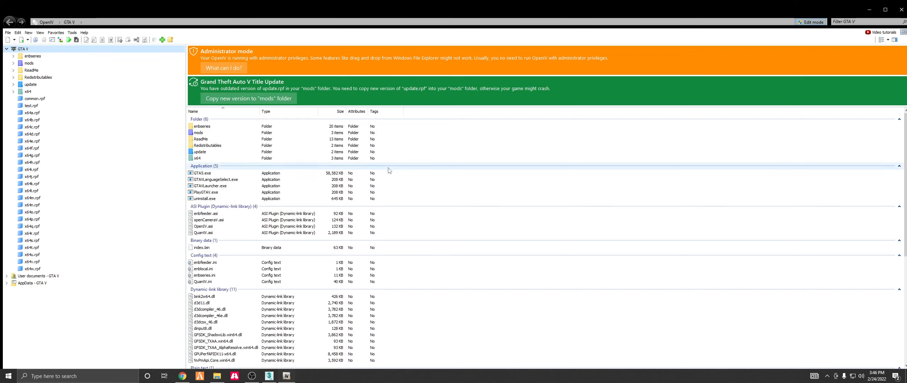
Start opening an external folder in OpenIV and browse to C:\FXServer\server-data\resources.
scroll(269, 220, down, 10)
scroll(270, 235, up, 10)
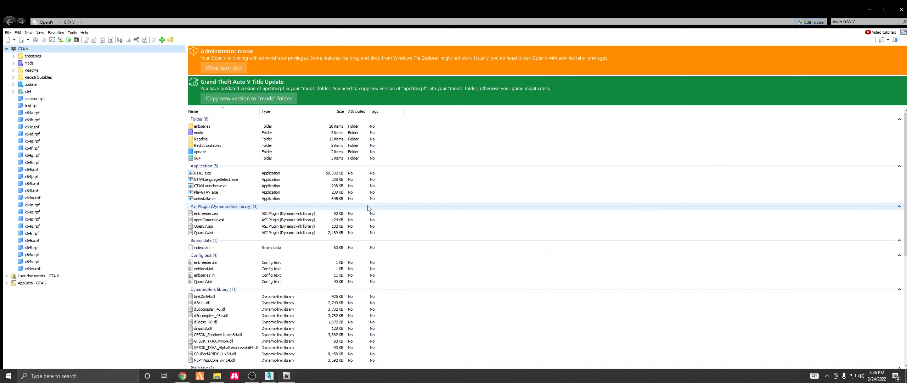
click(8, 32)
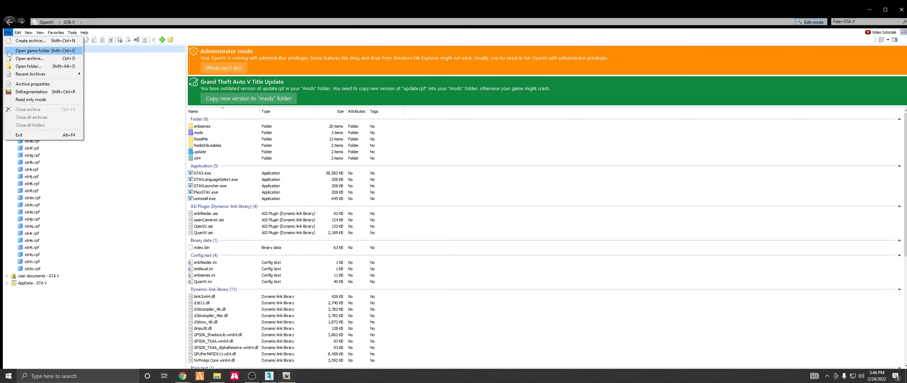
click(26, 68)
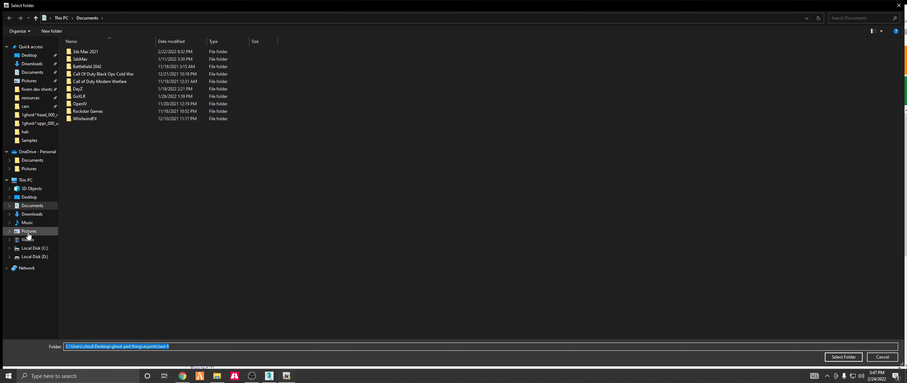
click(32, 248)
double_click(89, 67)
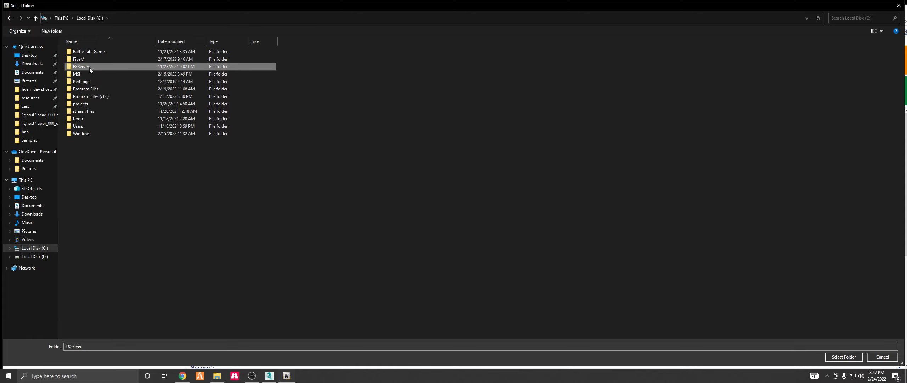
double_click(90, 60)
double_click(91, 66)
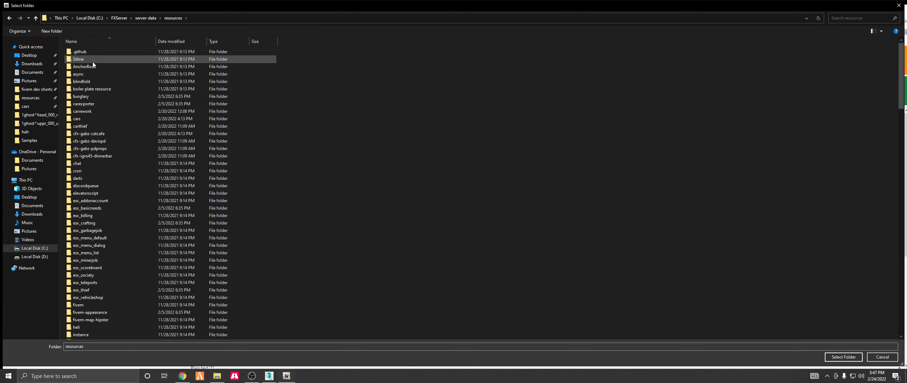
Browse from resources into pma-stream\stream\custom_peds\1ghost.
text(pma-staff)
key(Return)
click(174, 18)
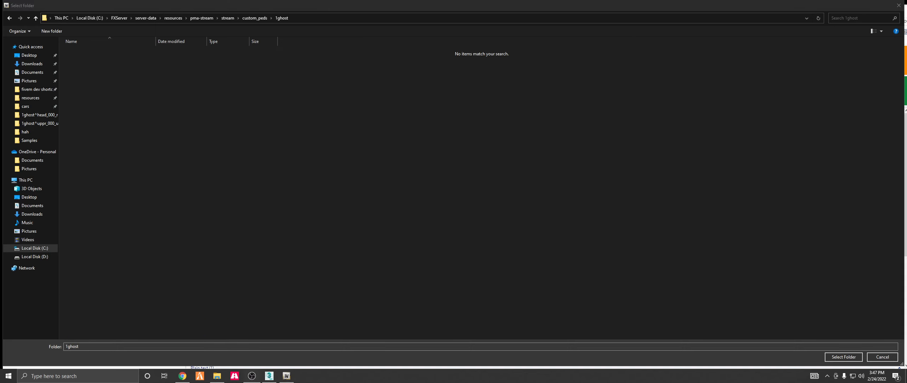
click(339, 7)
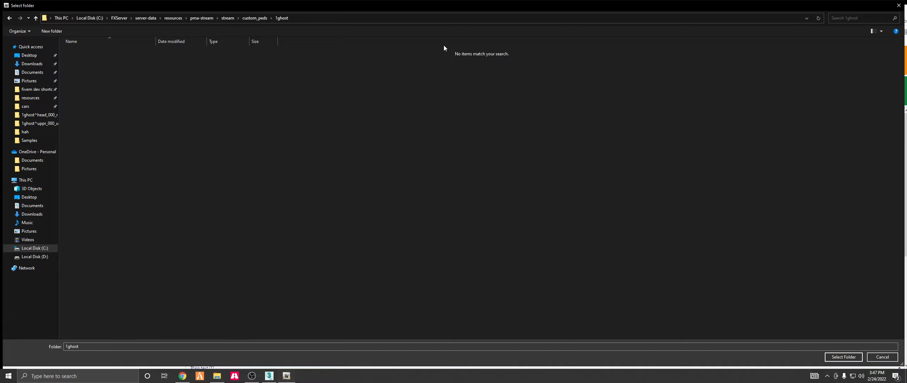
Return to the stream folder, reopen custom_peds\1ghost and load that folder into OpenIV.
click(228, 18)
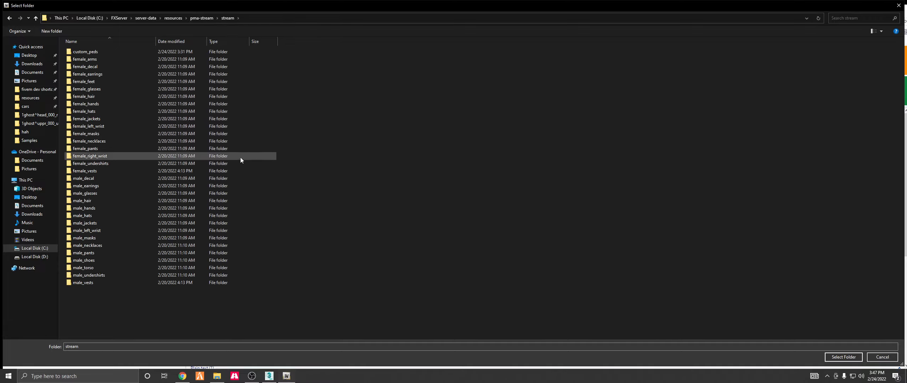
double_click(97, 52)
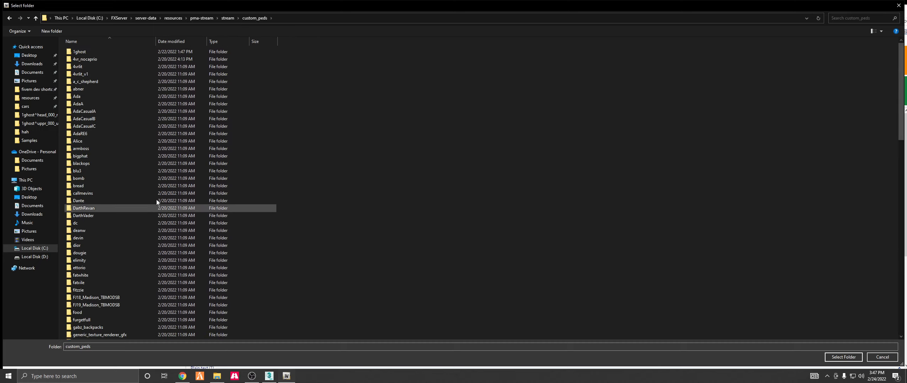
double_click(99, 53)
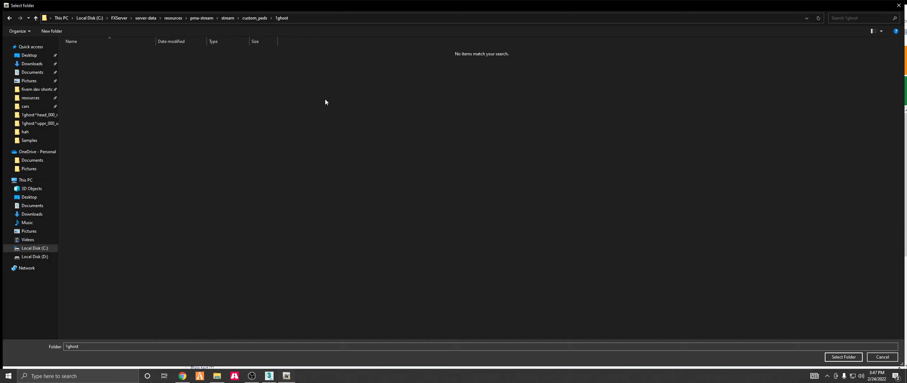
click(302, 18)
key(End)
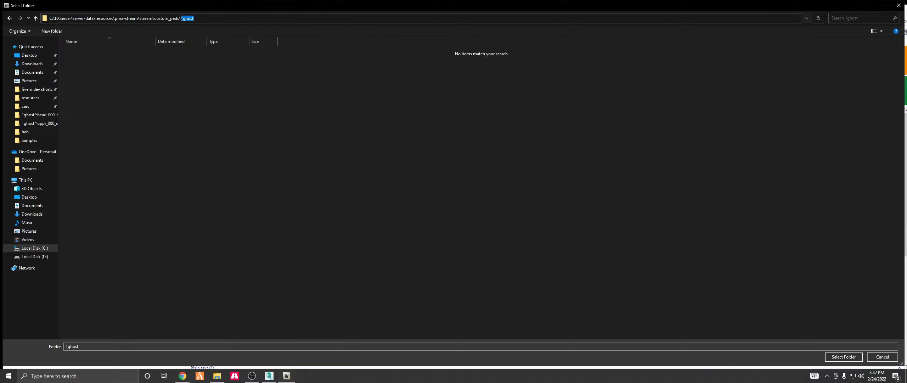
click(841, 353)
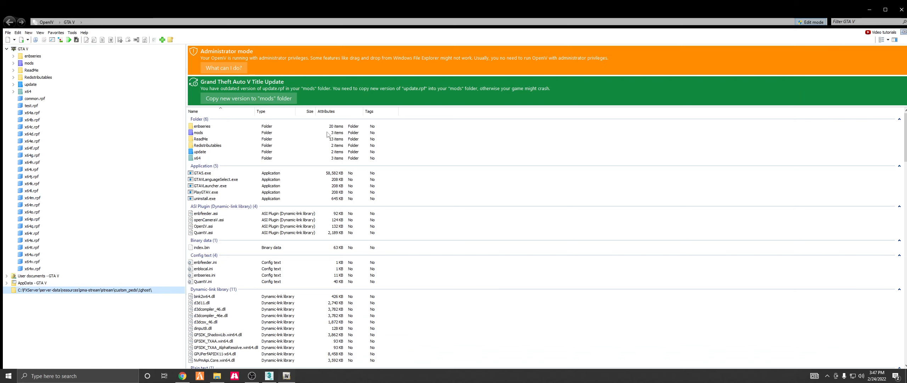
Turn Edit mode off and back on for the loaded 1ghost folder.
scroll(286, 247, down, 15)
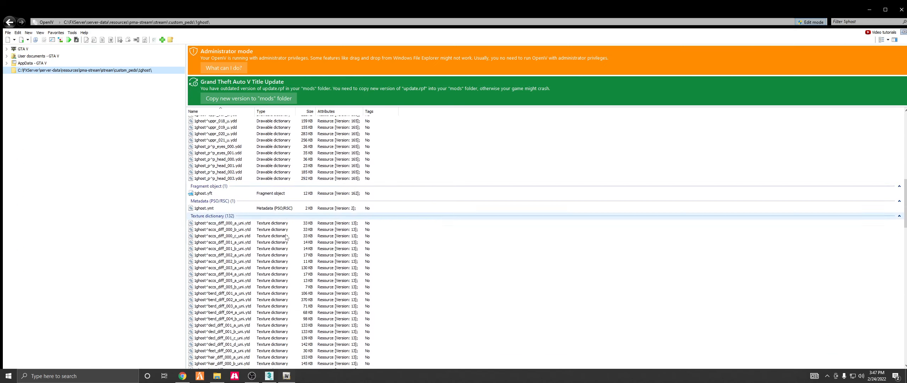
scroll(286, 247, up, 20)
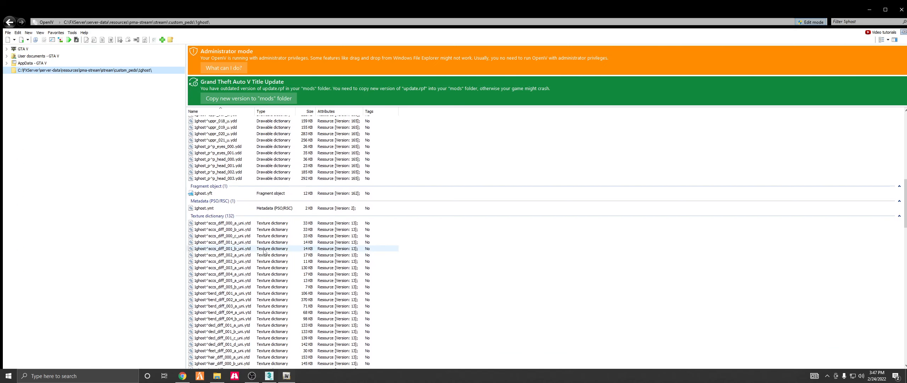
scroll(263, 250, up, 9)
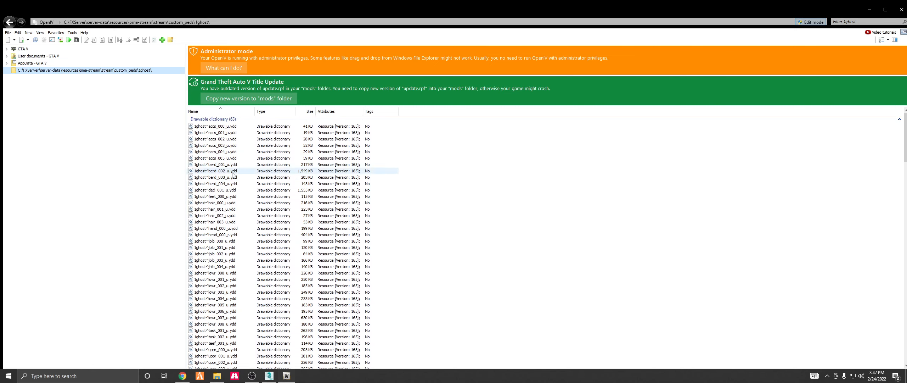
click(811, 22)
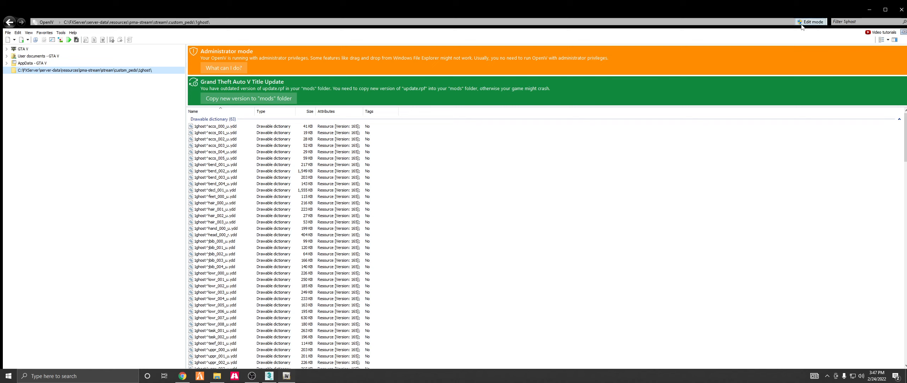
click(813, 22)
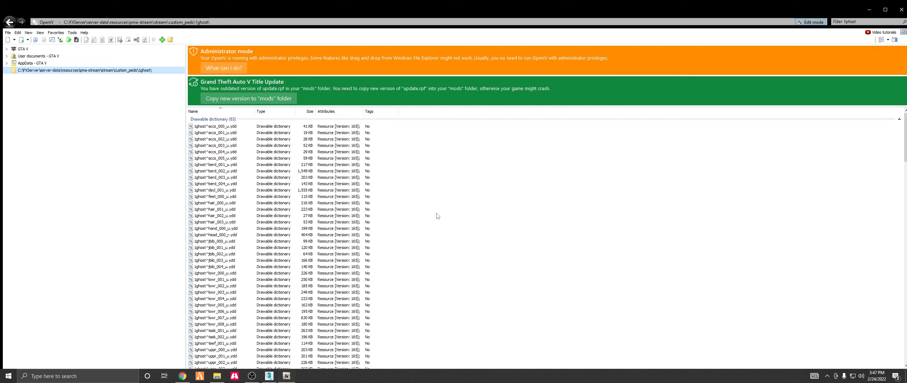
Try the openFormats import for the 1ghost folder and the openFormats export for the hair_002_u drawable dictionary.
right_click(568, 192)
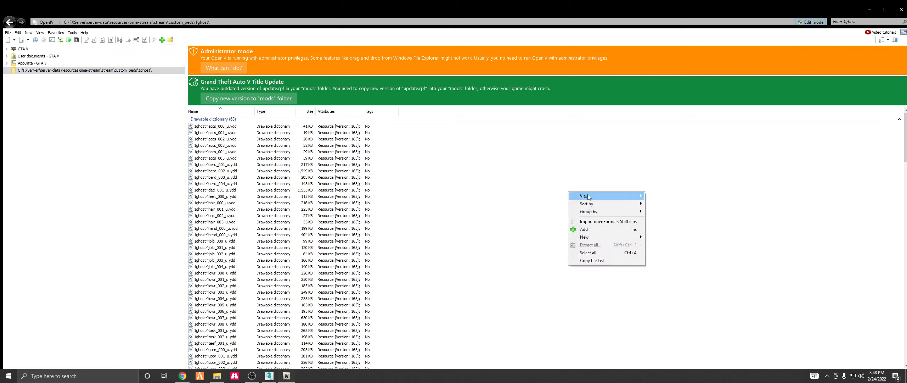
click(588, 221)
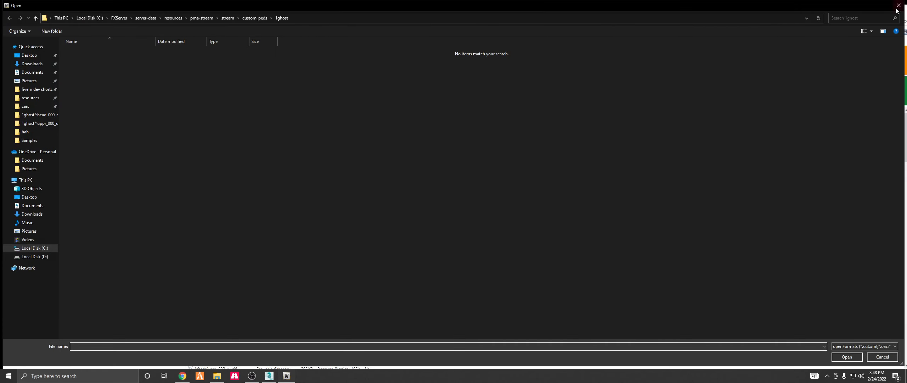
click(897, 9)
right_click(203, 215)
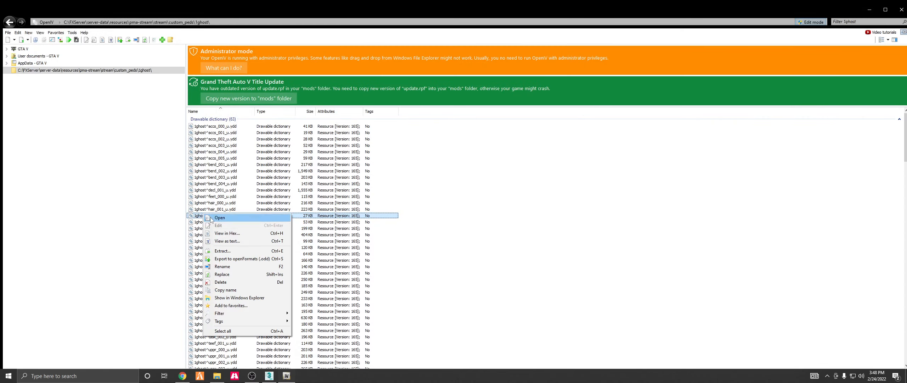
click(271, 259)
Look through the 1ghost folder's texture and drawable dictionaries, including the head_000_r and uppr component files.
scroll(243, 276, down, 15)
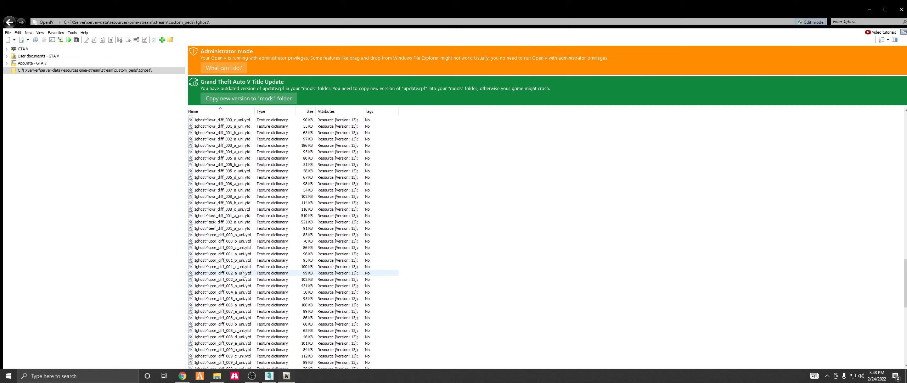
right_click(218, 227)
click(392, 224)
scroll(268, 261, up, 10)
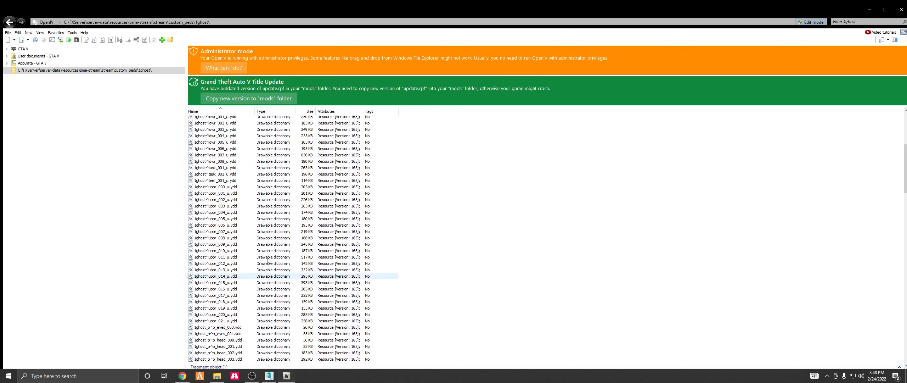
scroll(267, 260, up, 8)
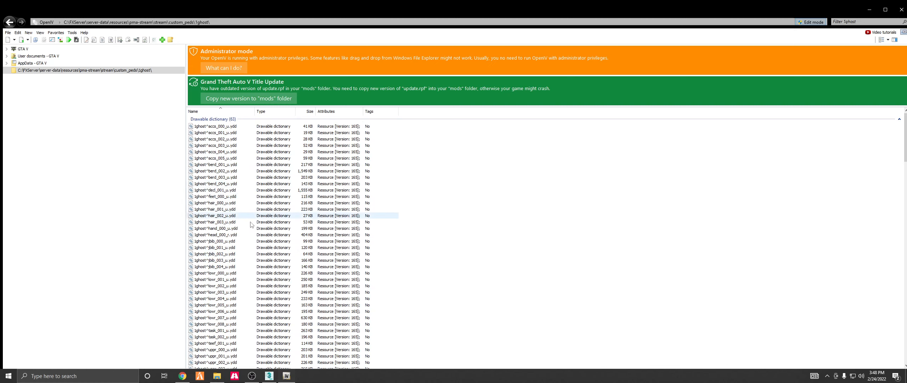
click(219, 234)
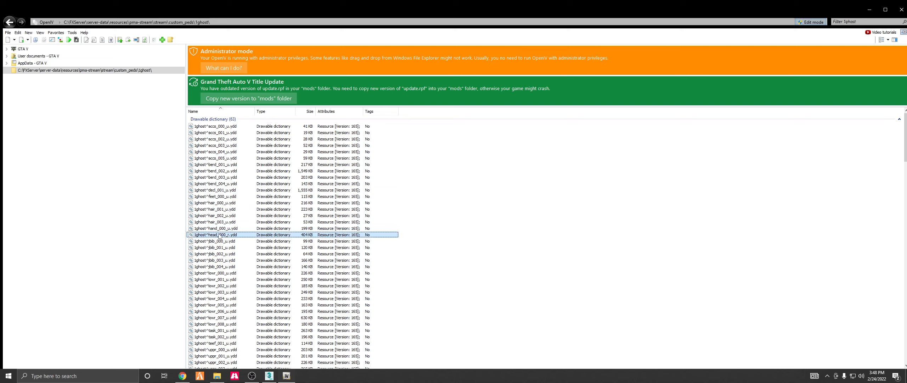
scroll(226, 237, down, 2)
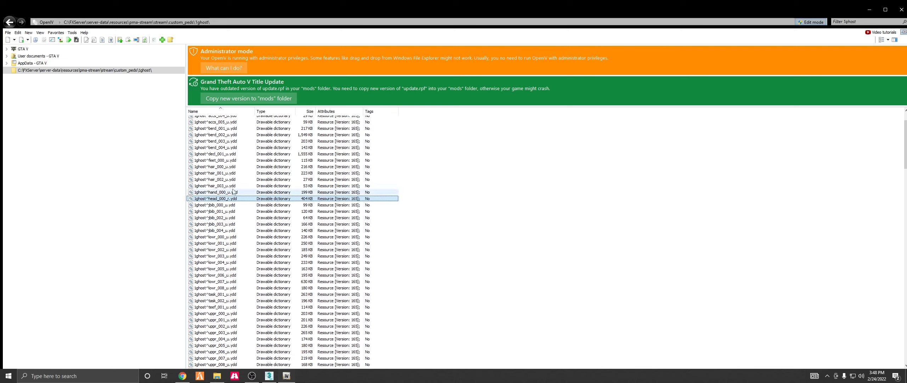
scroll(227, 234, down, 5)
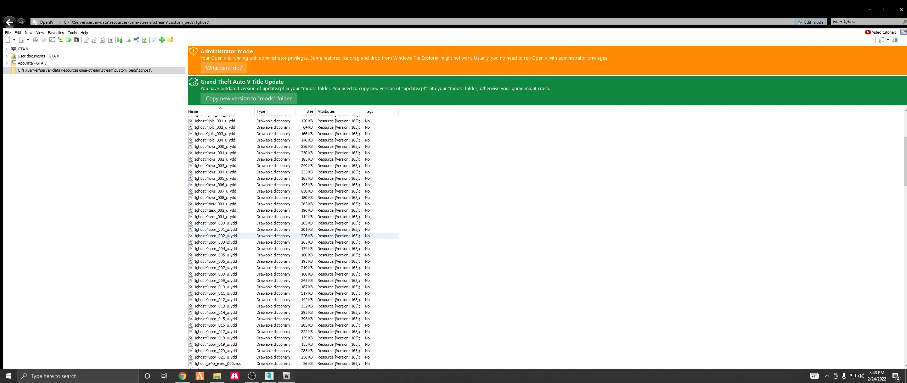
scroll(227, 237, up, 6)
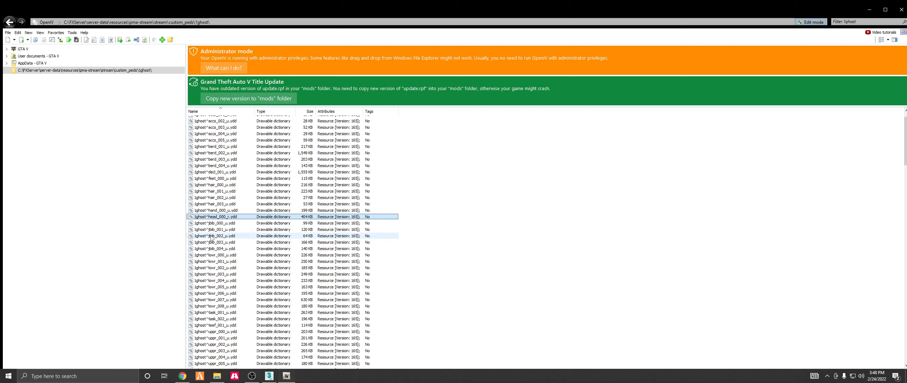
scroll(211, 238, down, 10)
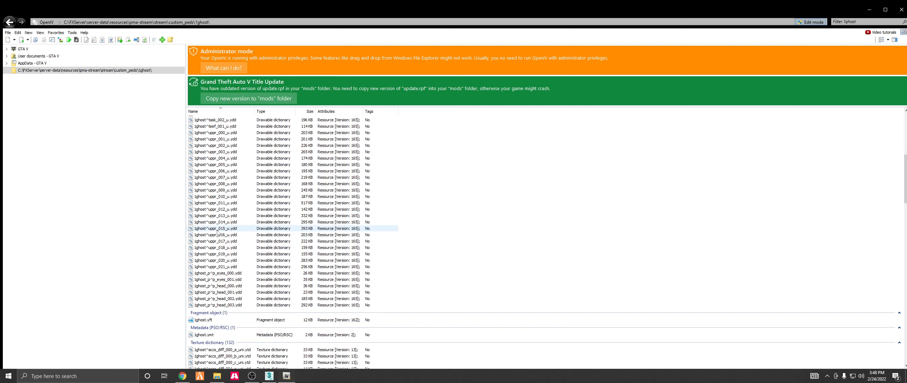
Select the 1ghost head_000_r, lowr_000_u and uppr_000_u drawable dictionaries together.
scroll(219, 228, up, 4)
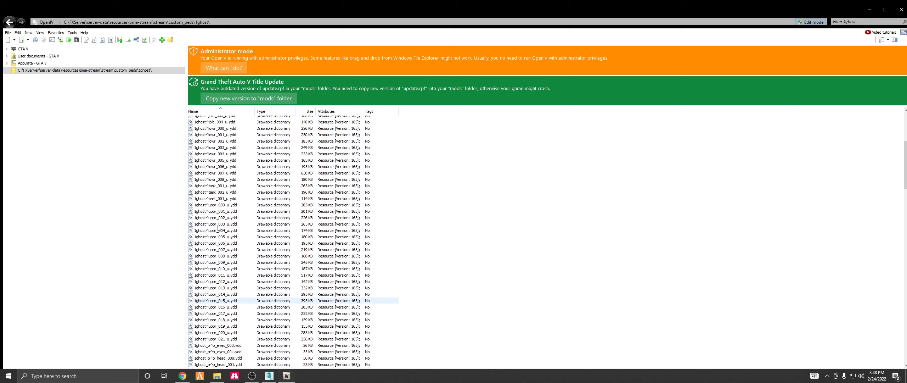
click(219, 205)
scroll(234, 209, up, 8)
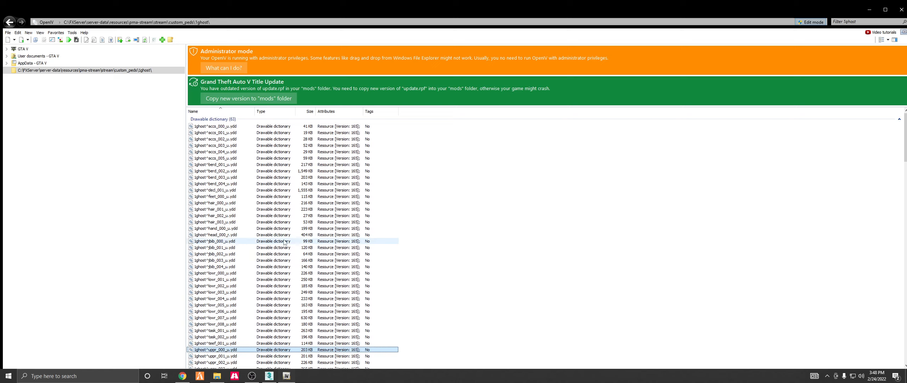
click(223, 235)
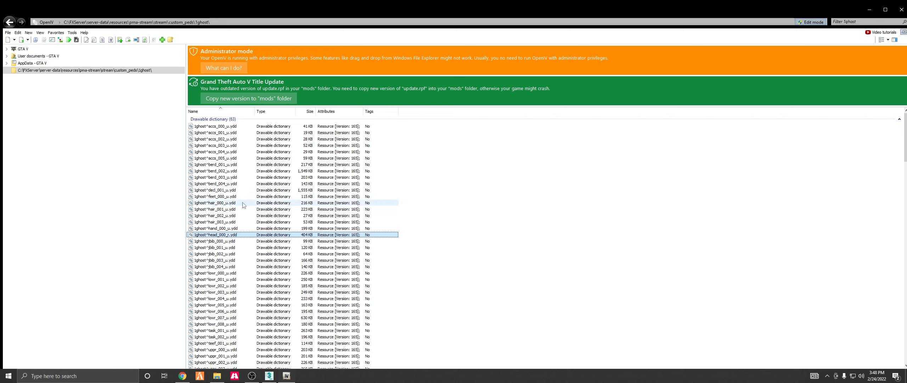
scroll(240, 193, down, 9)
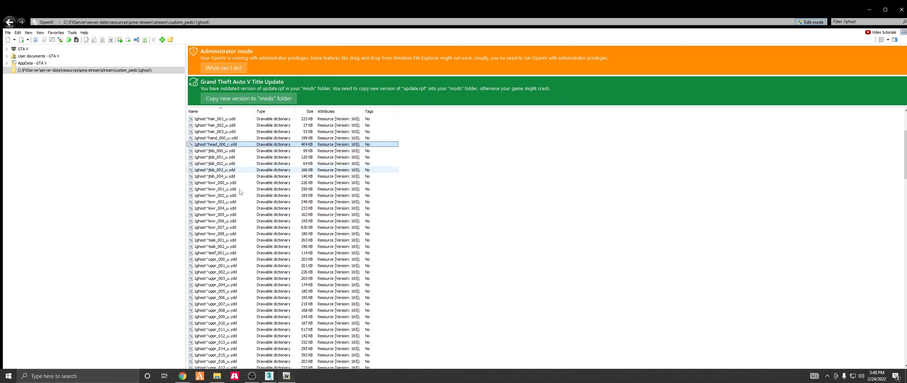
scroll(240, 193, up, 8)
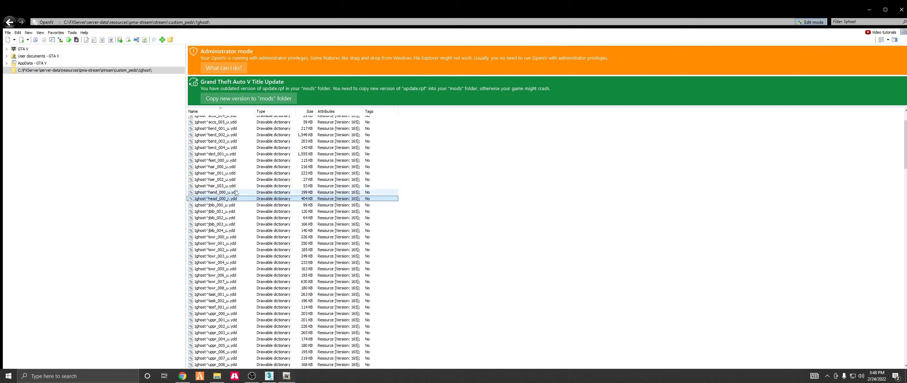
ctrl+click(219, 237)
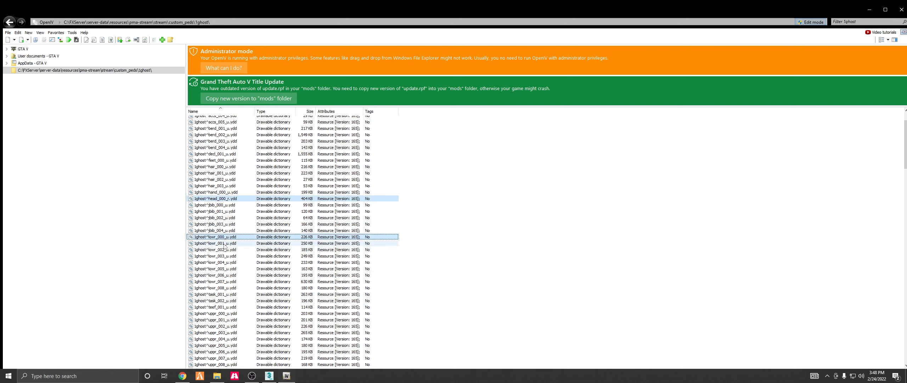
ctrl+click(214, 313)
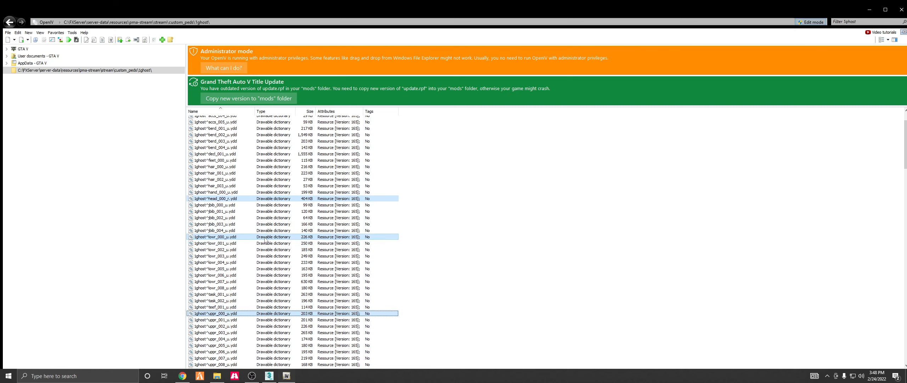
scroll(213, 211, up, 2)
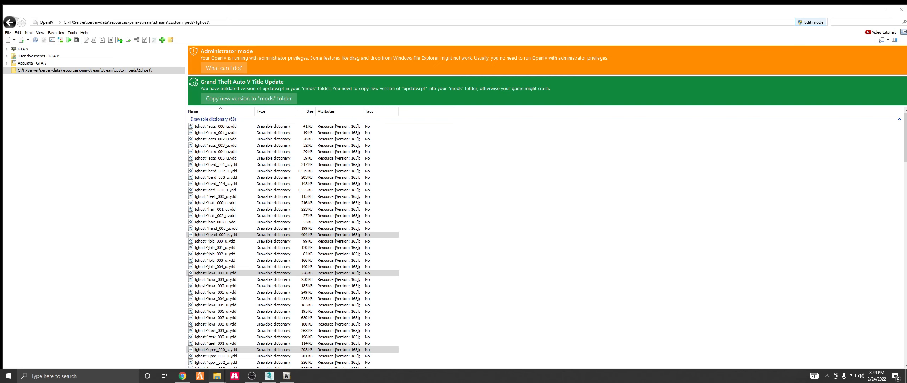
Copy the path of the "ped wanting adjustments" folder from File Explorer and load that folder into OpenIV.
drag(4, 140, 364, 17)
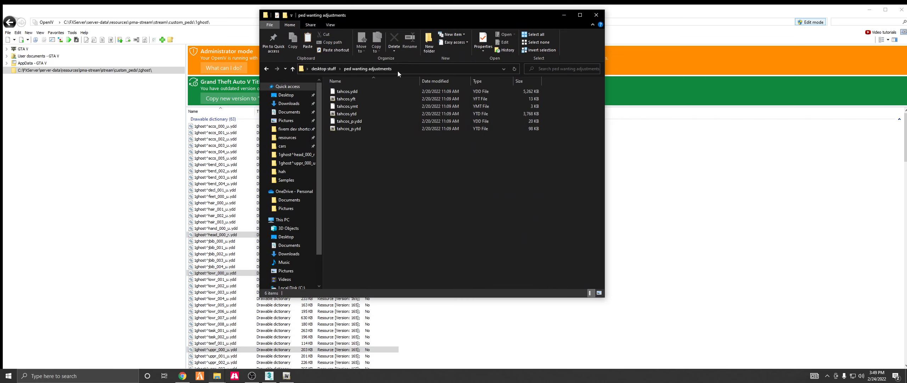
click(430, 70)
key(ctrl+c)
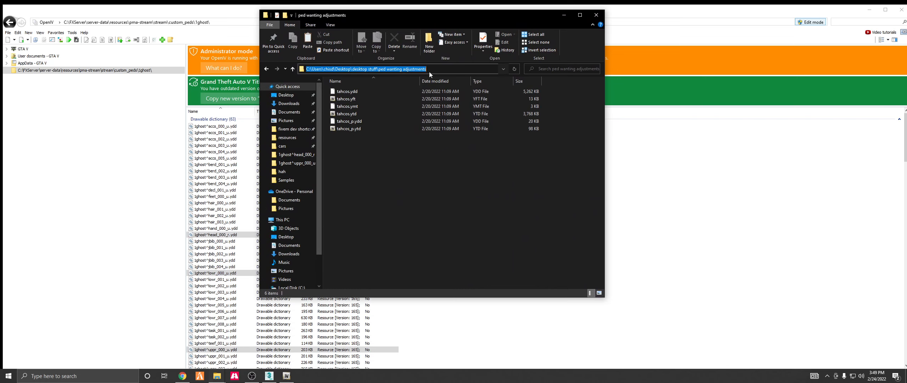
click(8, 32)
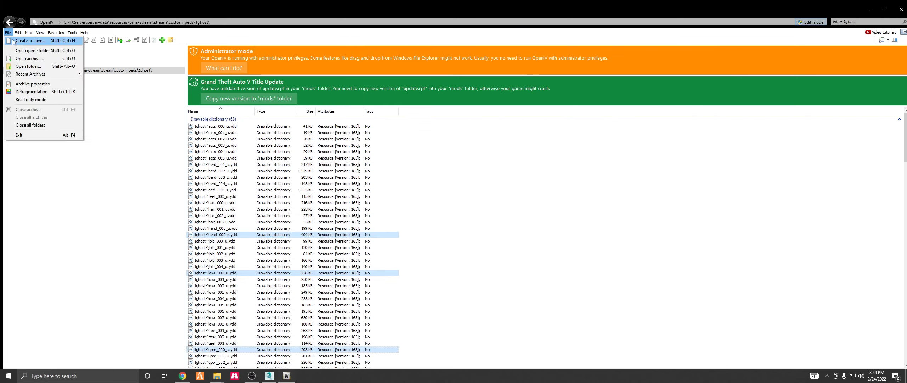
click(25, 58)
key(ctrl+v)
key(Return)
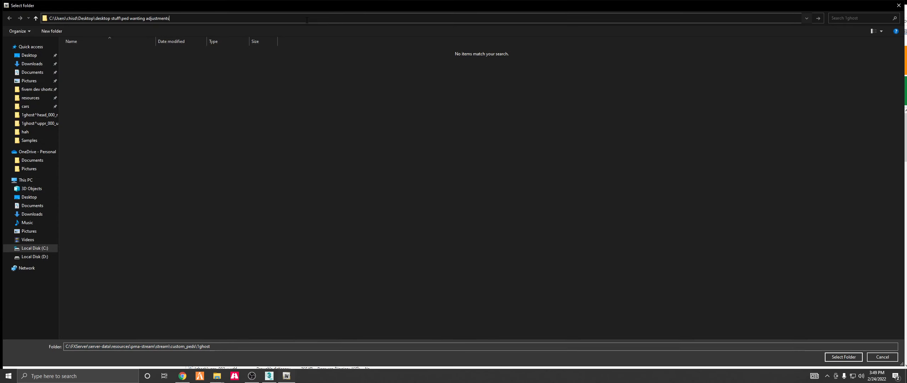
click(833, 357)
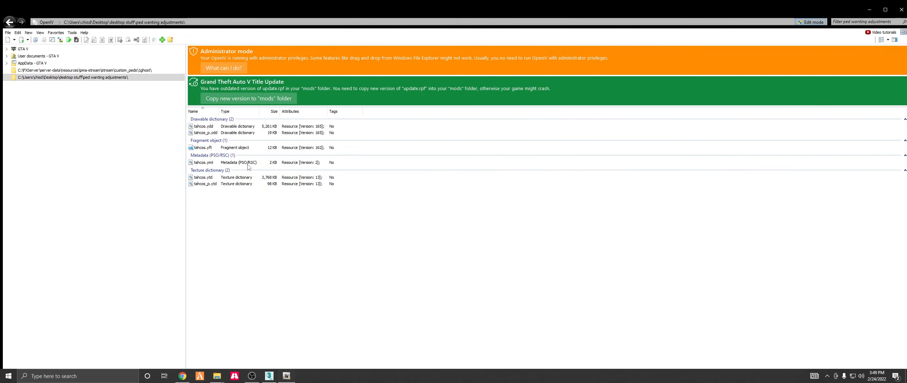
Open tahcos.ydd in the model viewer, display all its components and inspect the ped from the front.
click(230, 127)
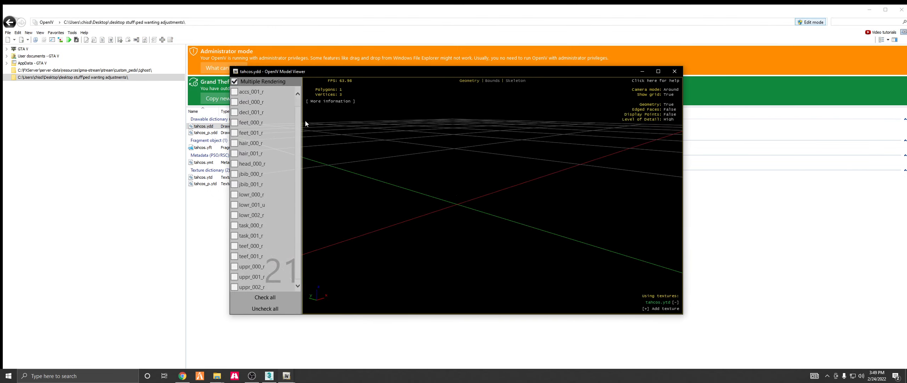
mouse_move(298, 114)
mouse_down()
mouse_move(299, 105)
mouse_move(298, 118)
mouse_up()
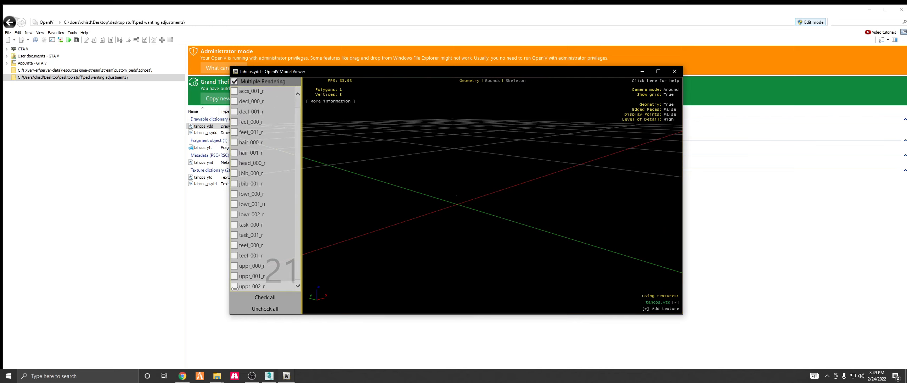
click(265, 296)
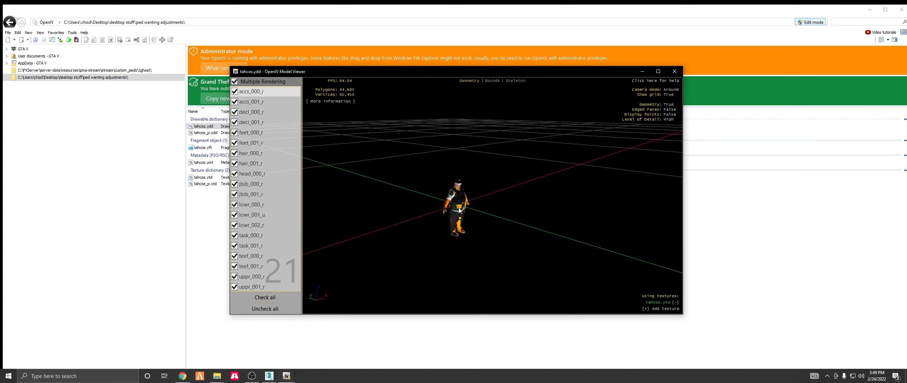
drag(458, 208, 352, 197)
scroll(415, 200, up, 5)
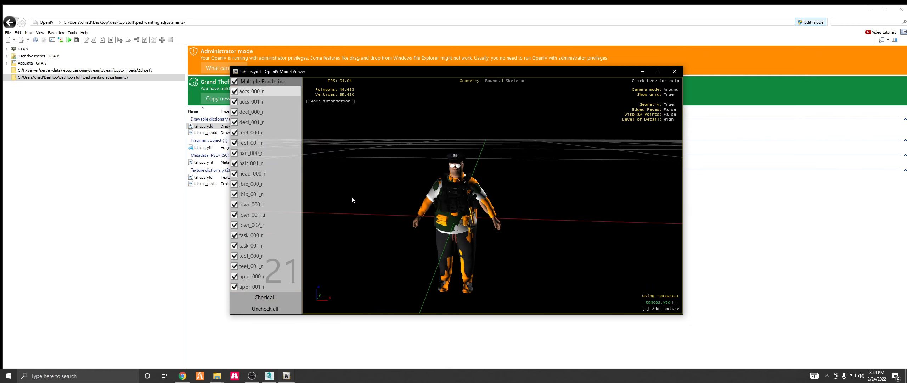
Hide the tahcos uppr_000_r, uppr_001_r, teef, task, lowr_000_r, lowr_001_u and head_000_r components in the preview, and close the viewer.
click(234, 284)
click(235, 277)
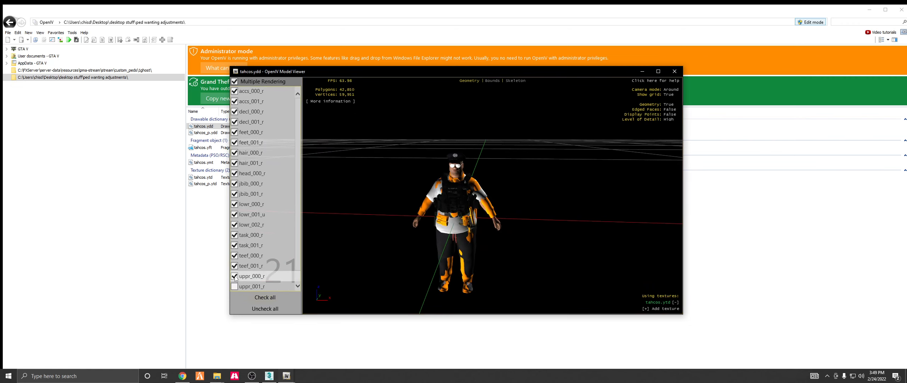
click(235, 266)
click(235, 256)
click(234, 246)
click(234, 234)
click(234, 214)
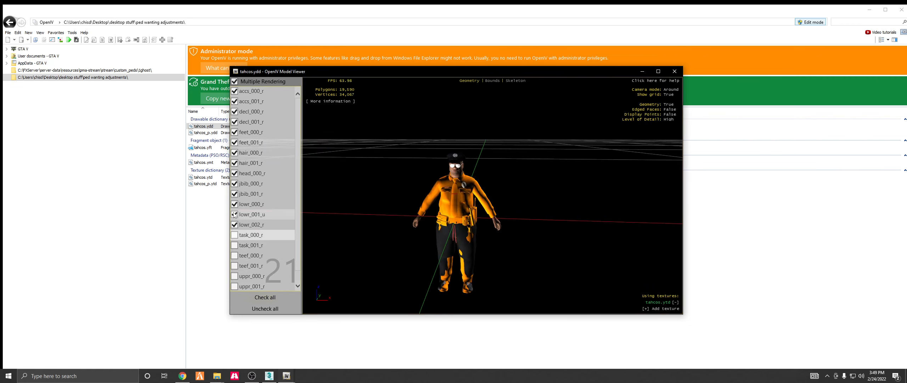
click(234, 204)
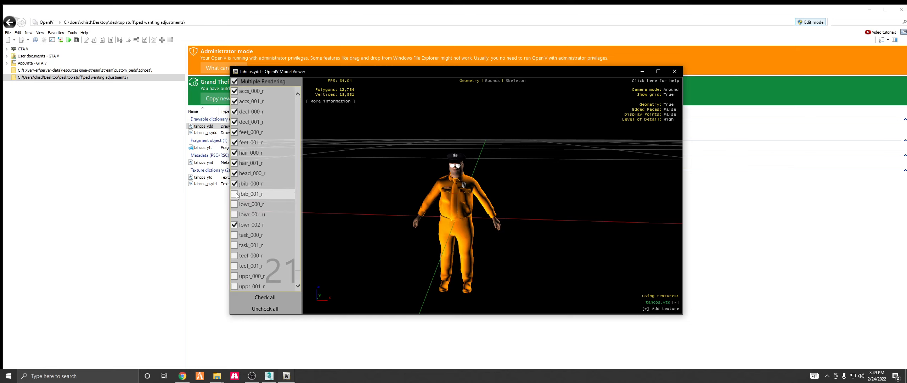
click(234, 175)
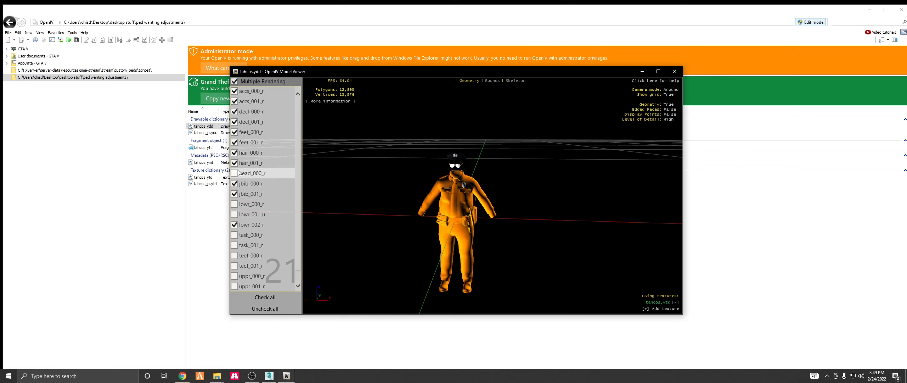
drag(412, 75, 632, 81)
Return to the loaded 1ghost folder and look through its lowr and uppr drawable dictionaries.
right_click(205, 127)
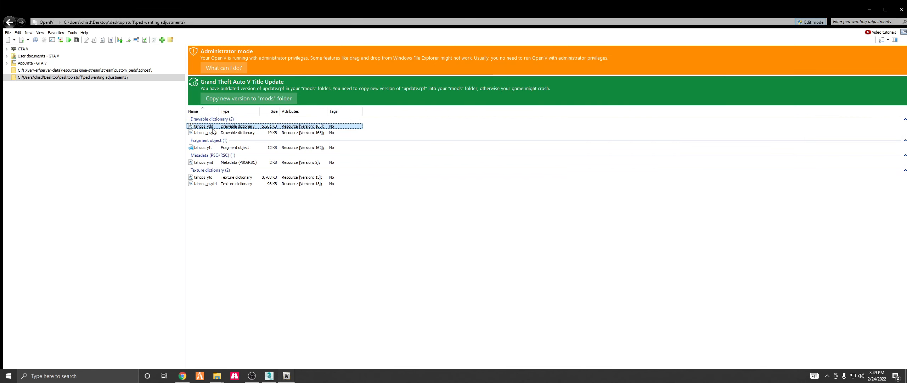
click(210, 127)
click(89, 72)
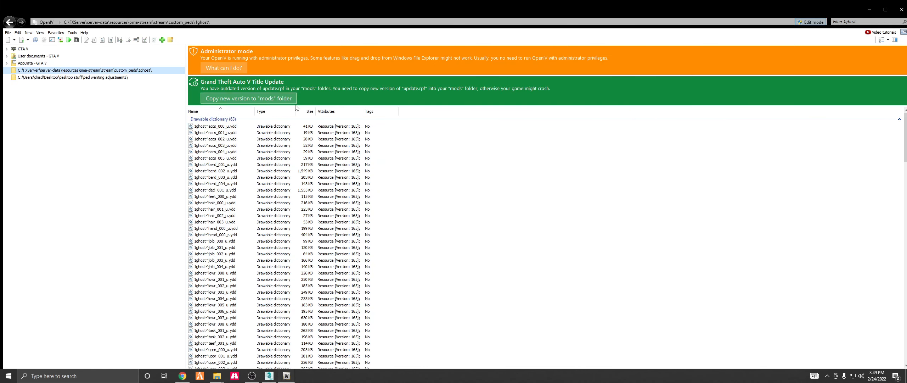
scroll(244, 177, down, 7)
scroll(229, 237, up, 3)
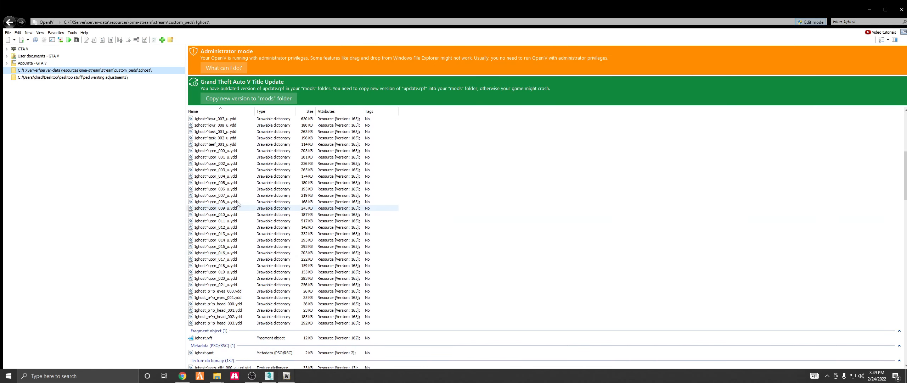
scroll(230, 223, up, 2)
click(232, 199)
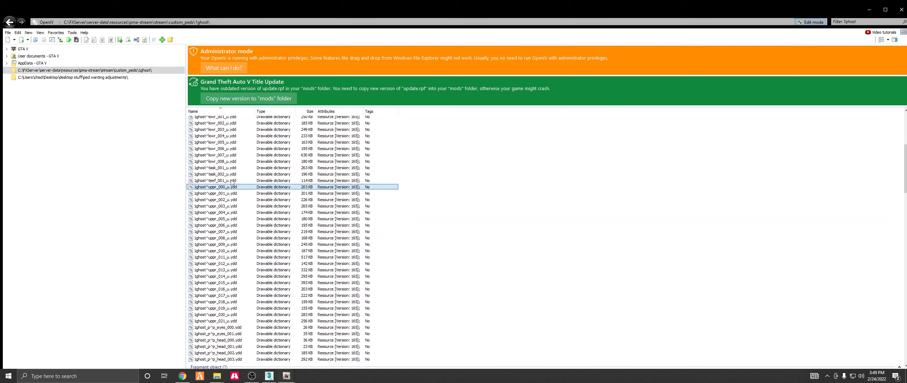
scroll(235, 185, up, 3)
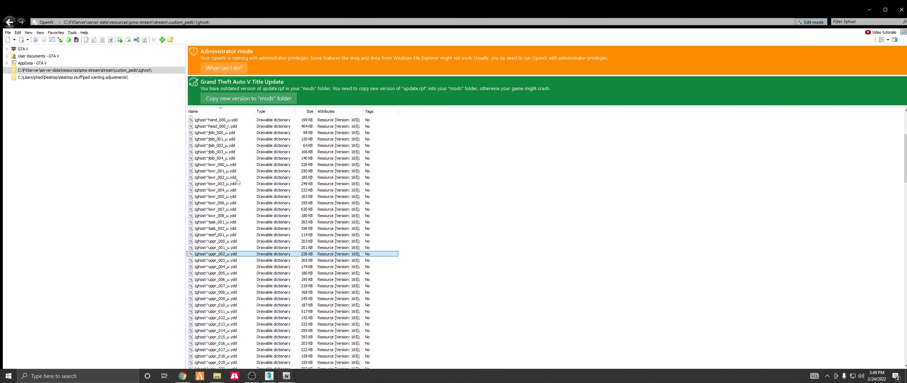
Select only head_000_r, lowr_000_u and uppr_000_u in the 1ghost folder and start their export to openFormats (.odd).
click(220, 151)
ctrl+click(219, 126)
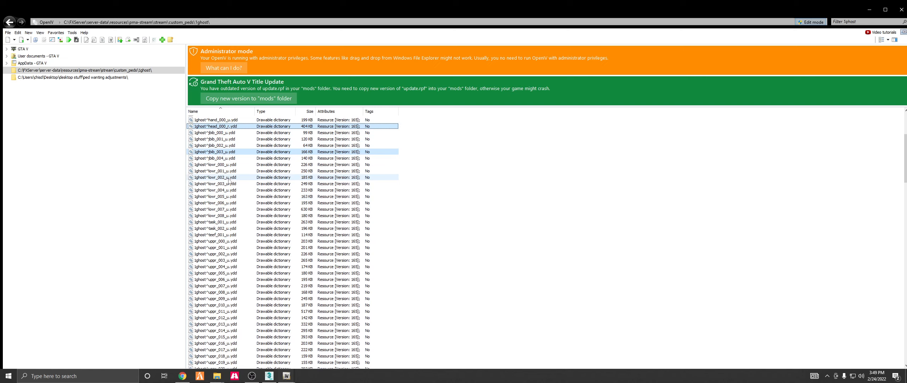
ctrl+click(228, 152)
ctrl+click(226, 164)
ctrl+click(223, 242)
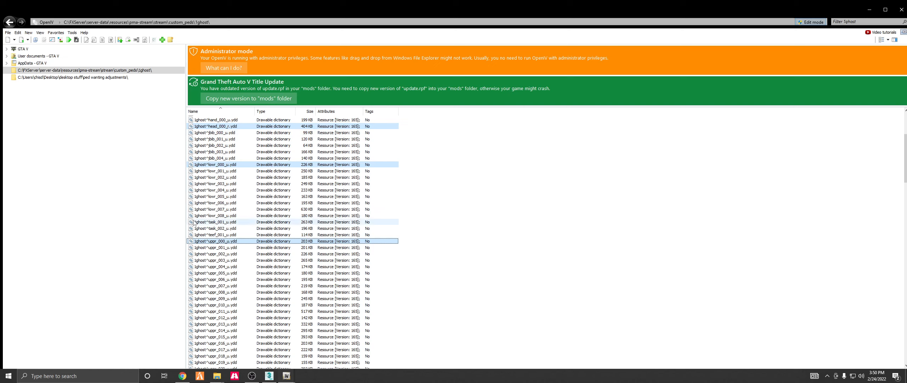
right_click(228, 165)
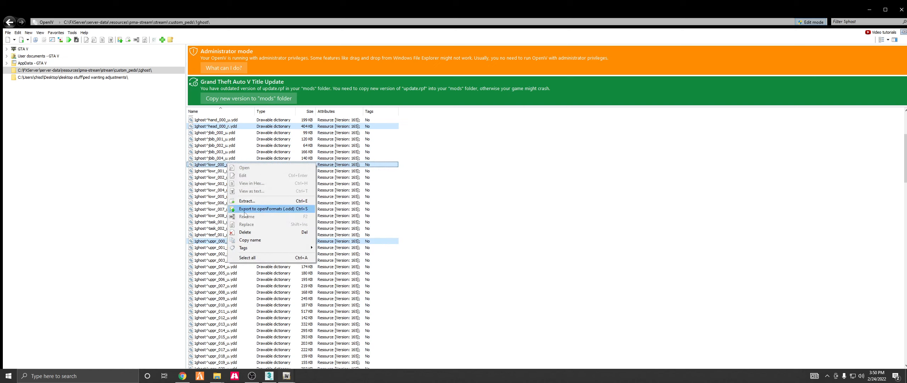
click(213, 164)
right_click(229, 165)
click(278, 210)
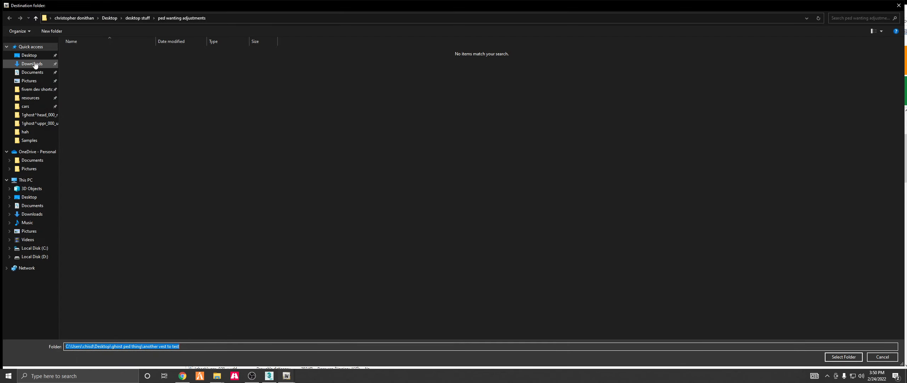
Create a "ghost ped export" folder on the Desktop and open it as the export destination.
click(29, 55)
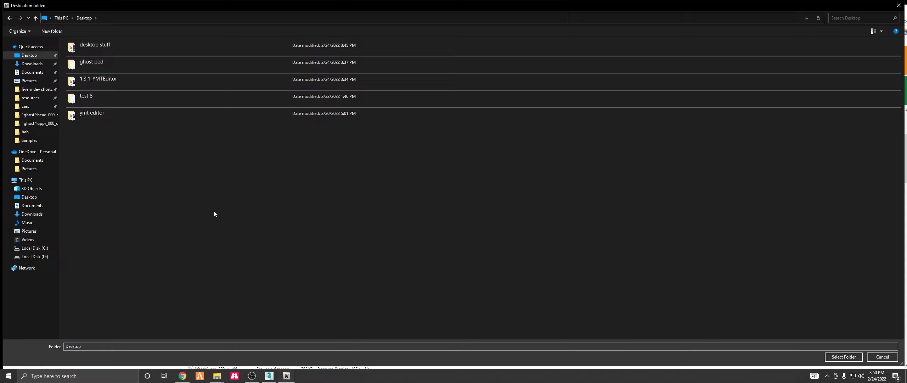
key(ctrl+shift+n)
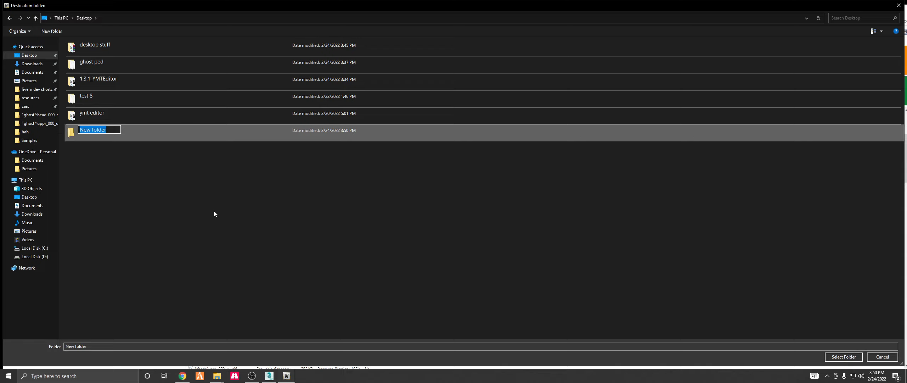
text(ghost ped expo)
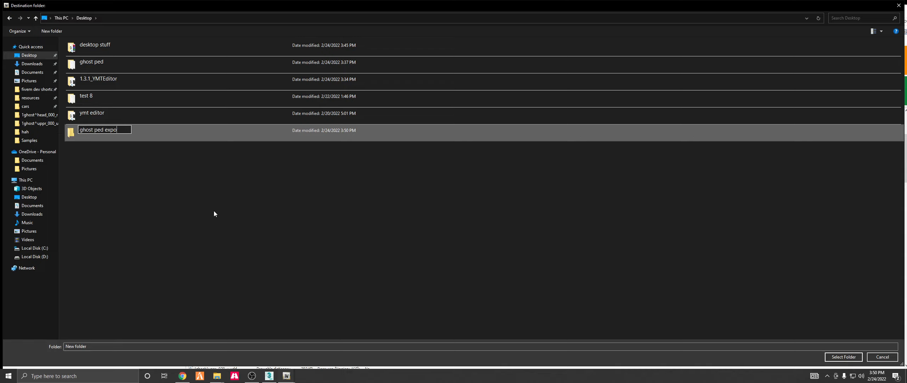
text(rt)
key(Return)
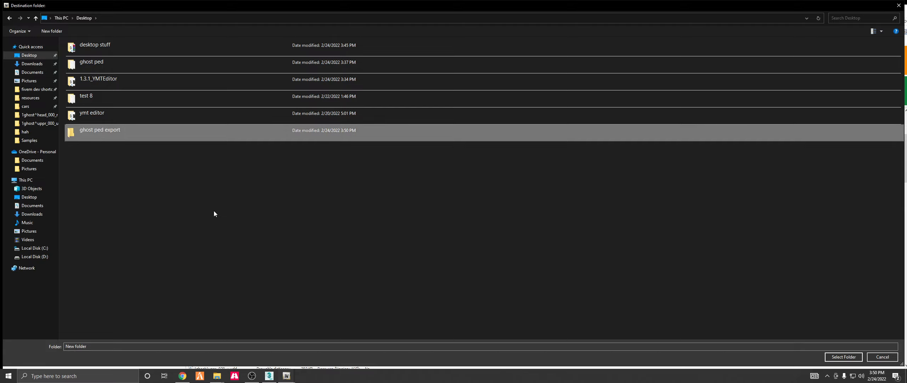
key(Return)
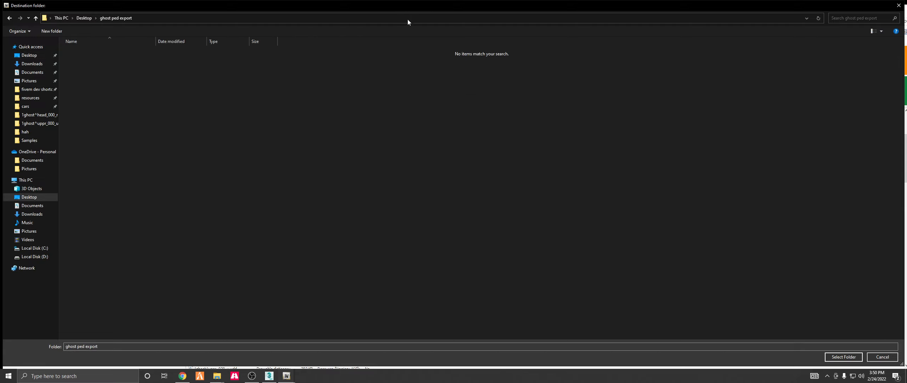
Cancel the multi-file export and export only 1ghost^lowr_000_u.ydd to openFormats (.odd) into a new "lowr" folder inside ped wanting adjustments.
click(881, 360)
right_click(227, 165)
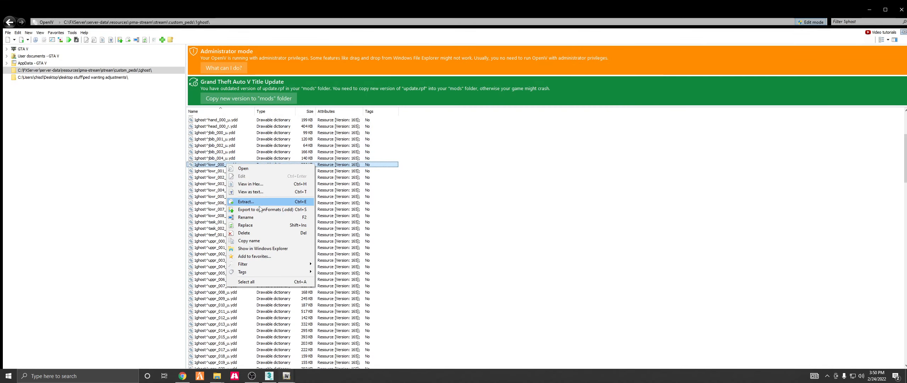
click(246, 201)
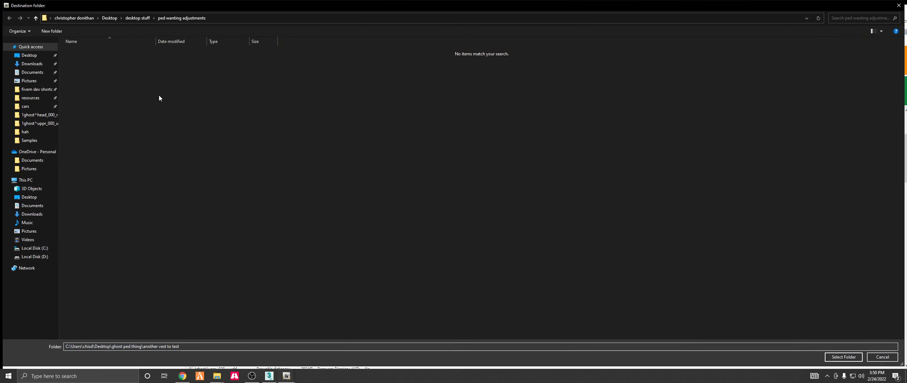
key(ctrl+shift+n)
text(lowr)
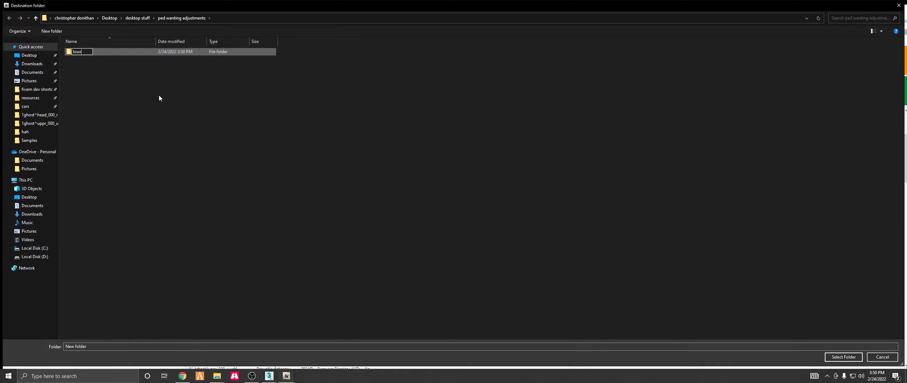
key(Return)
key(Return)
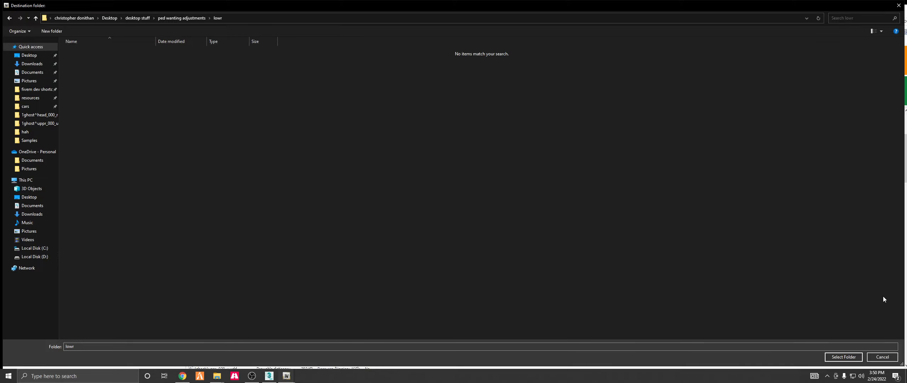
click(844, 356)
Export 1ghost^uppr_000_u.ydd to openFormats (.odd) into a new "uppr" folder inside ped wanting adjustments.
scroll(241, 190, down, 1)
click(219, 161)
scroll(240, 190, down, 1)
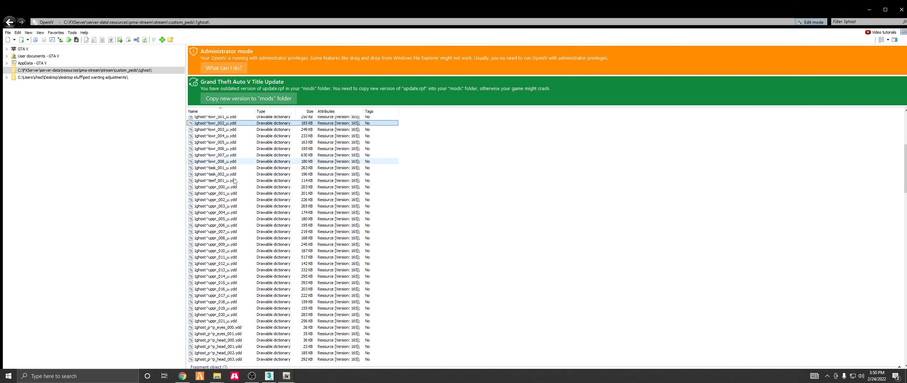
right_click(221, 206)
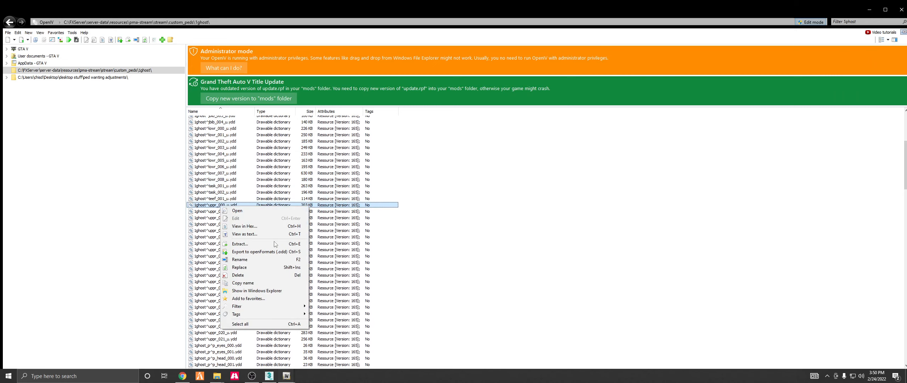
click(255, 253)
click(163, 20)
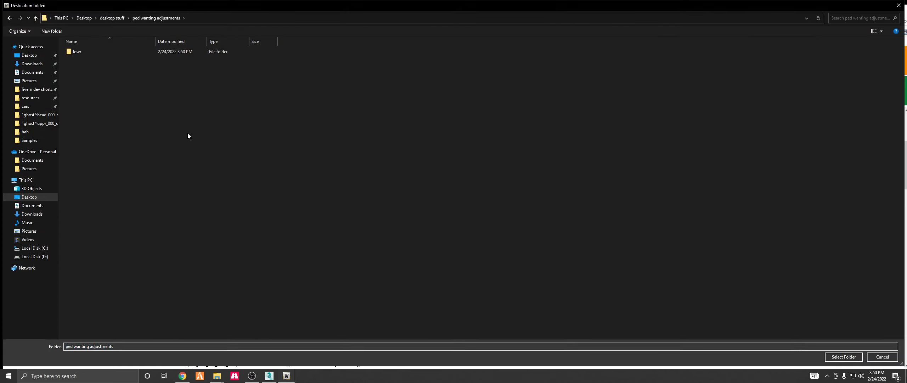
key(ctrl+shift+n)
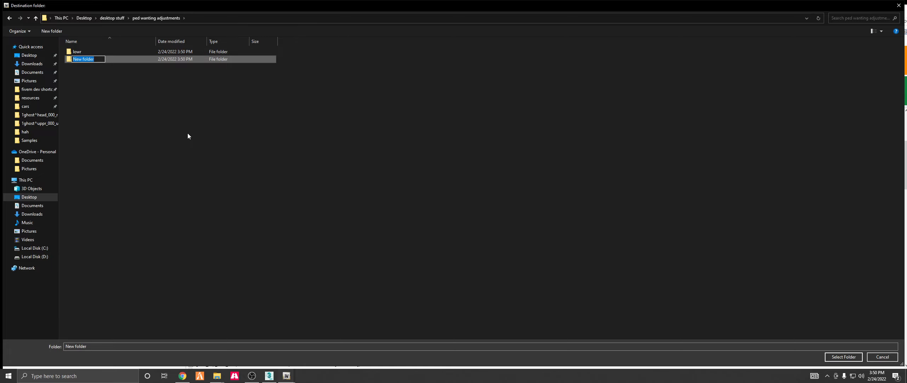
text(uppr)
key(Return)
key(Return)
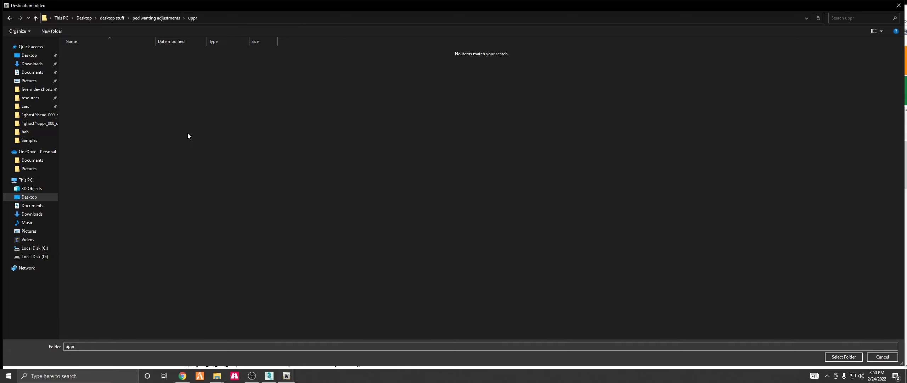
key(Return)
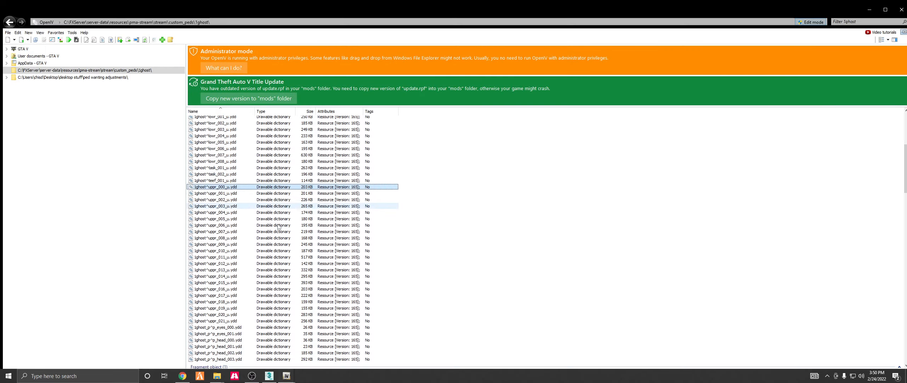
Start exporting 1ghost^head_000_r.ydd to openFormats (.odd) and try to create a "head" folder inside the uppr folder.
scroll(278, 227, up, 7)
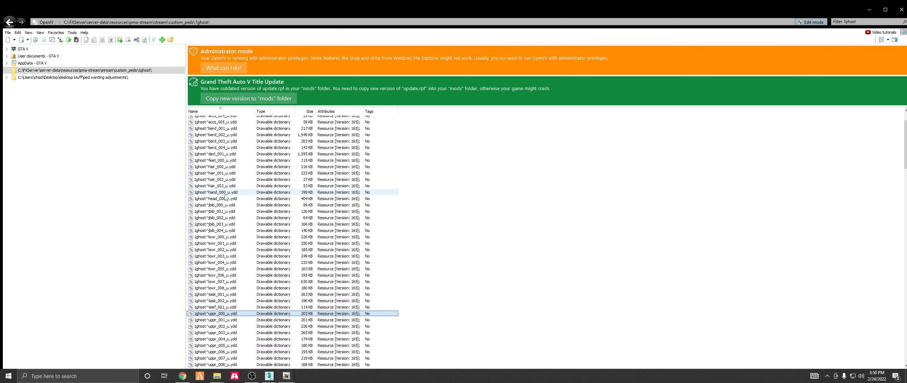
click(226, 197)
right_click(226, 198)
click(282, 239)
click(176, 136)
key(ctrl+shift+n)
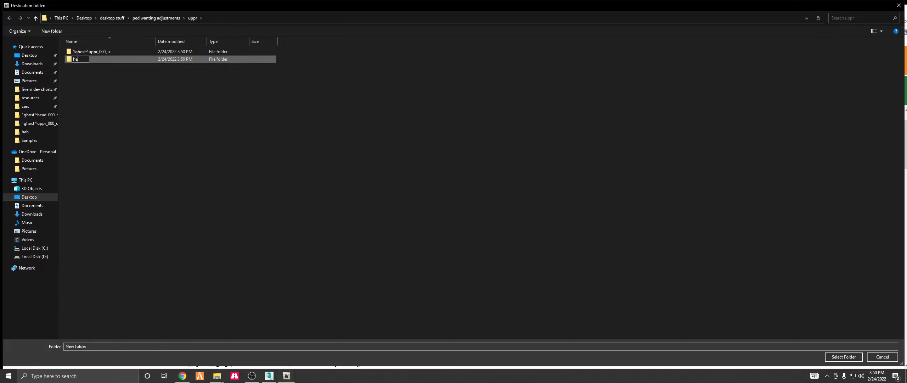
text(head)
key(Return)
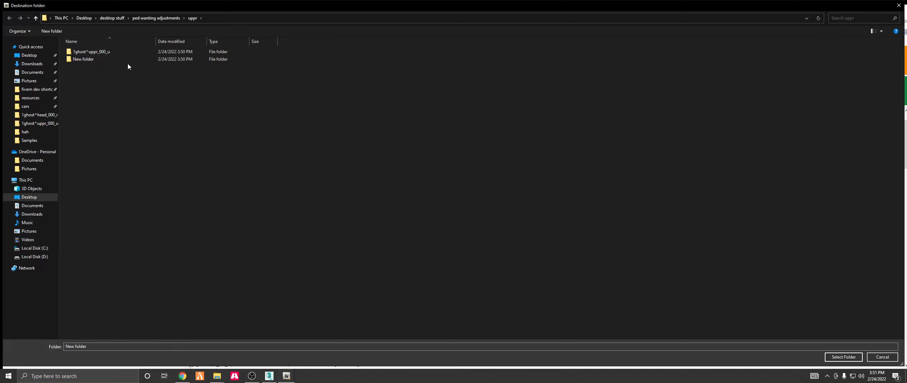
Create a "head" folder directly in ped wanting adjustments and export the head drawable dictionary into it.
click(156, 18)
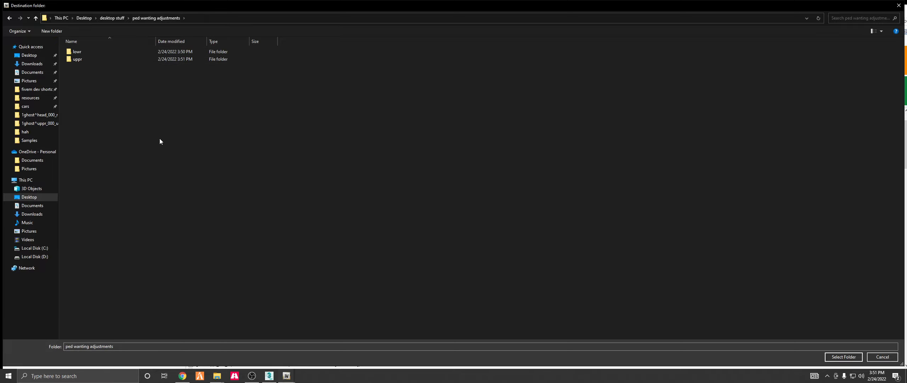
key(ctrl+shift+n)
text(head)
key(Return)
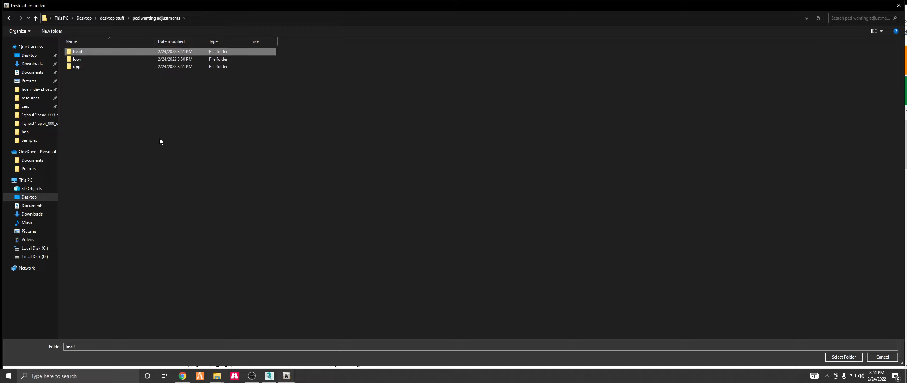
double_click(81, 59)
key(alt+Up)
double_click(89, 51)
click(841, 356)
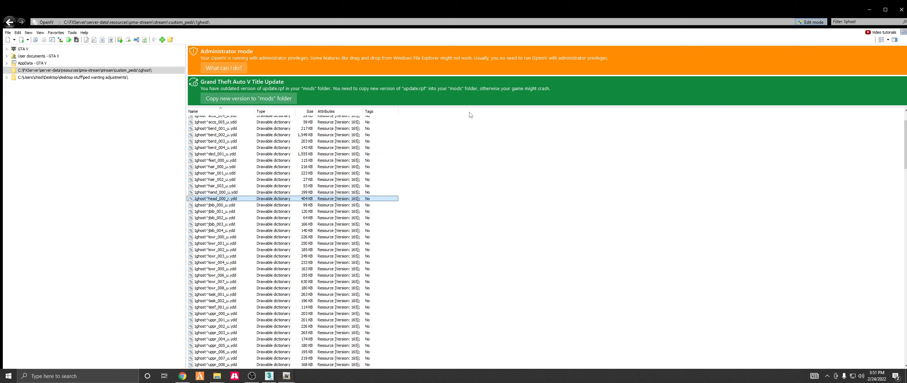
Close the tahcos.ydd model viewer and return to the 1ghost folder in OpenIV.
click(869, 10)
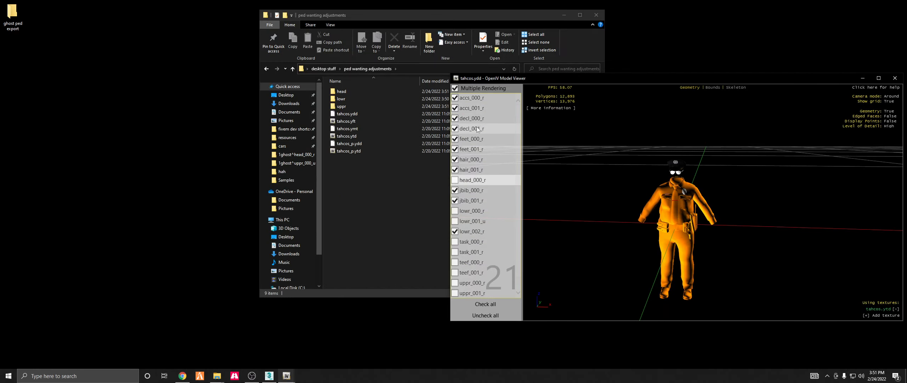
click(895, 79)
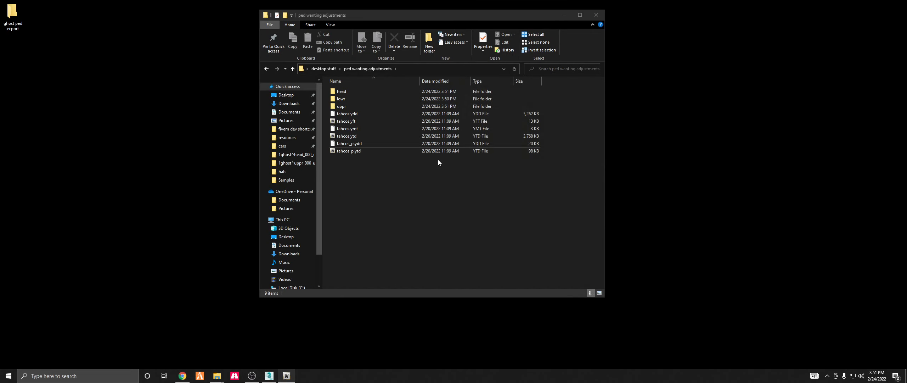
click(270, 376)
click(286, 375)
Look through the 1ghost head texture dictionaries and compare their names with the head_000_r drawable dictionary.
scroll(233, 177, down, 15)
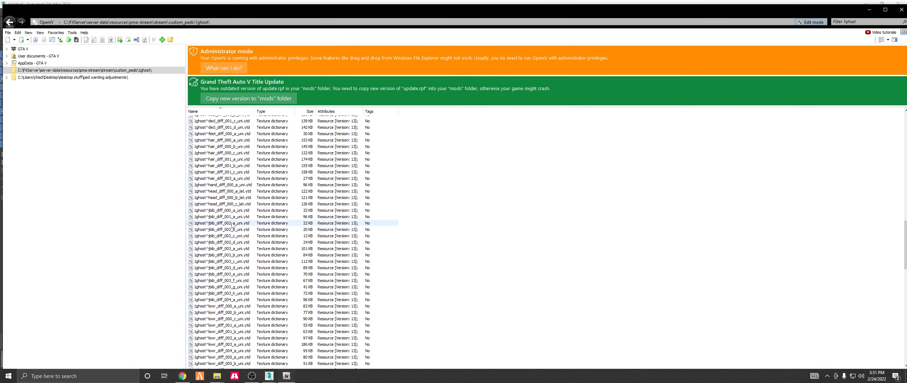
scroll(232, 230, down, 2)
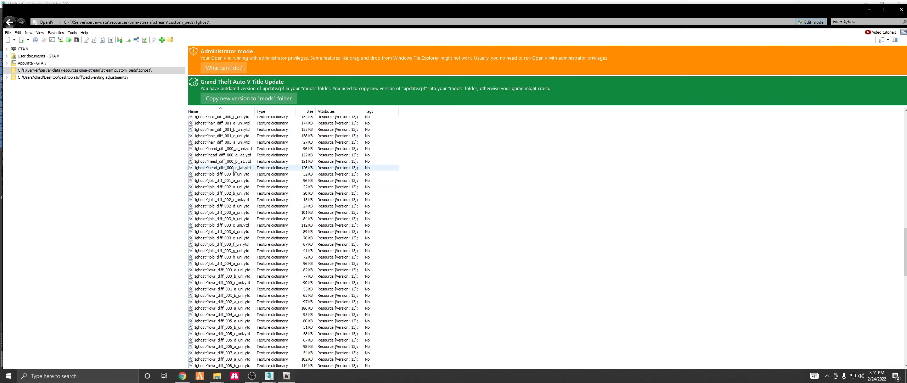
scroll(244, 188, up, 2)
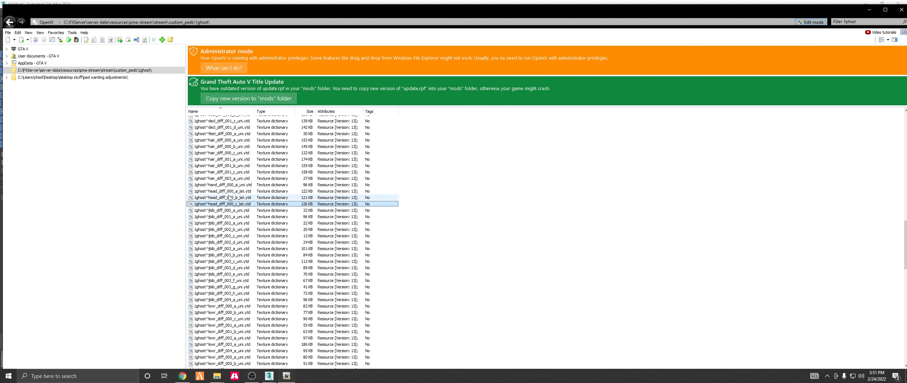
click(238, 186)
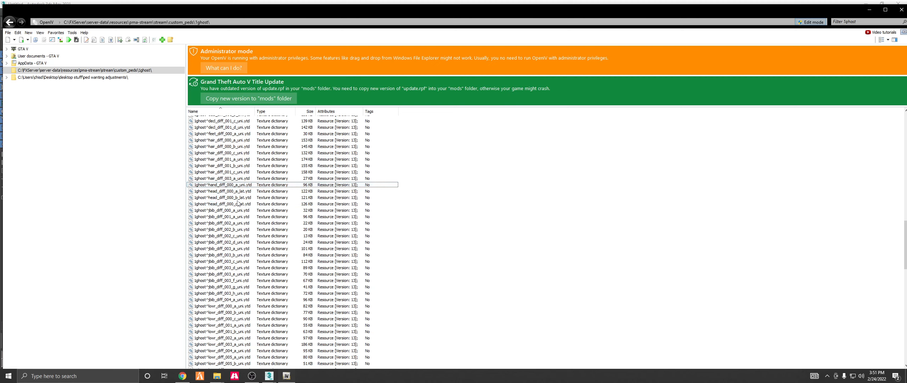
scroll(237, 205, up, 15)
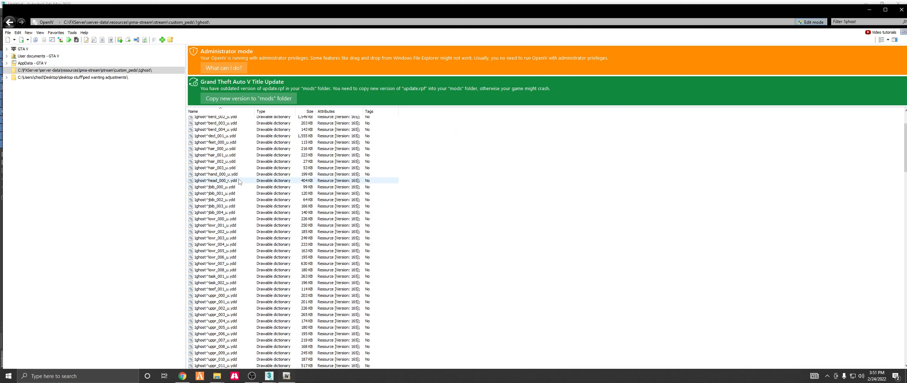
click(193, 180)
scroll(204, 181, down, 10)
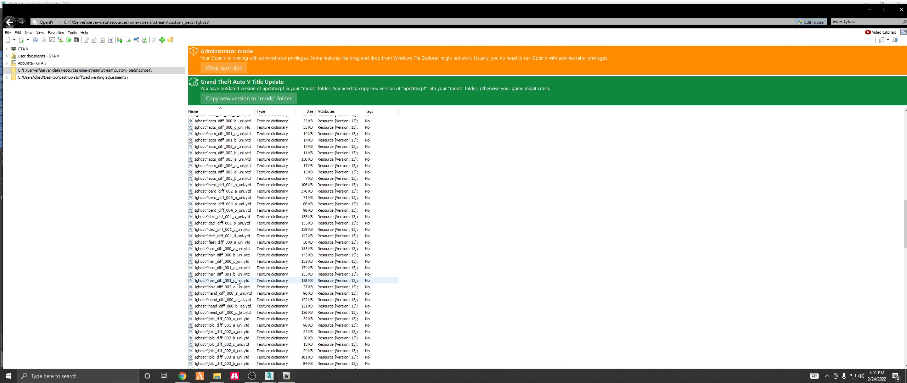
Export the 1ghost^head_diff_000_a_lat.ytd texture dictionary to openFormats (.otd) into the head folder in ped wanting adjustments.
click(242, 301)
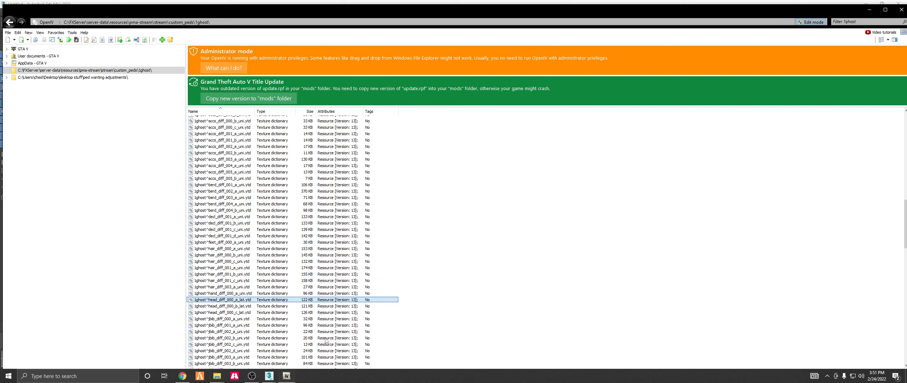
right_click(236, 302)
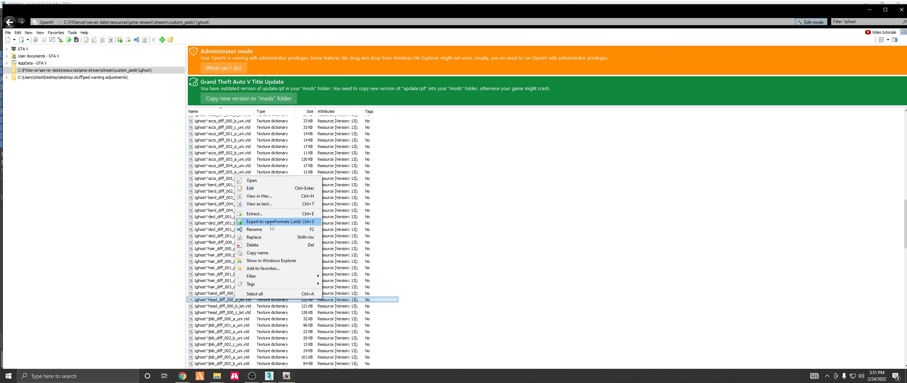
click(277, 208)
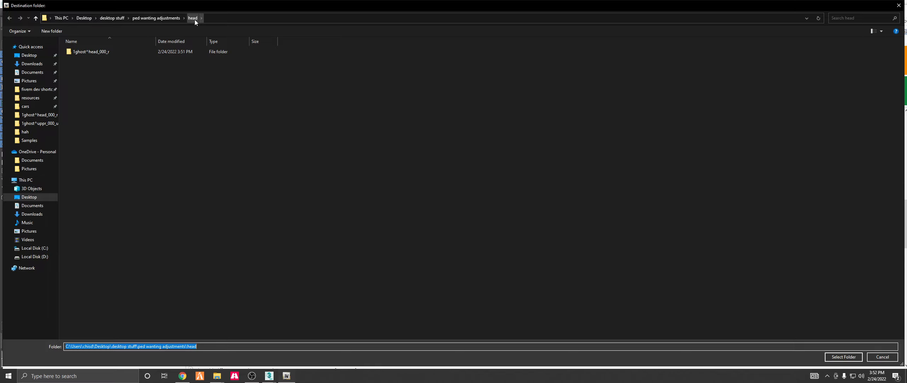
click(126, 85)
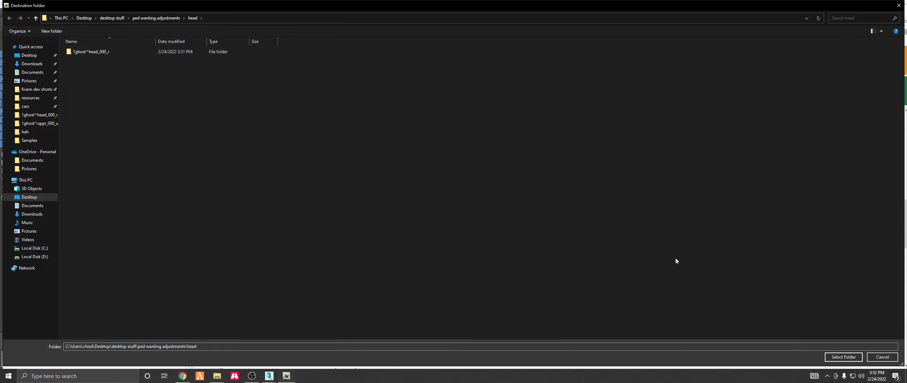
click(848, 358)
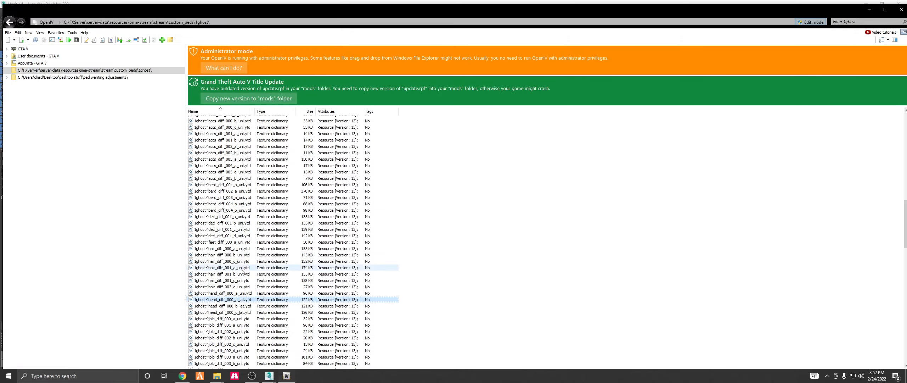
Find and select the 1ghost^lowr_diff_000_a_uni.ytd texture dictionary in the 1ghost folder.
scroll(248, 226, down, 5)
scroll(248, 226, down, 8)
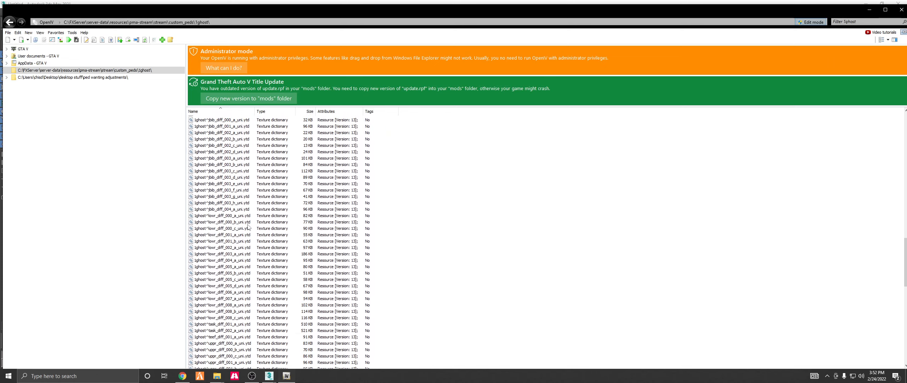
scroll(228, 280, up, 6)
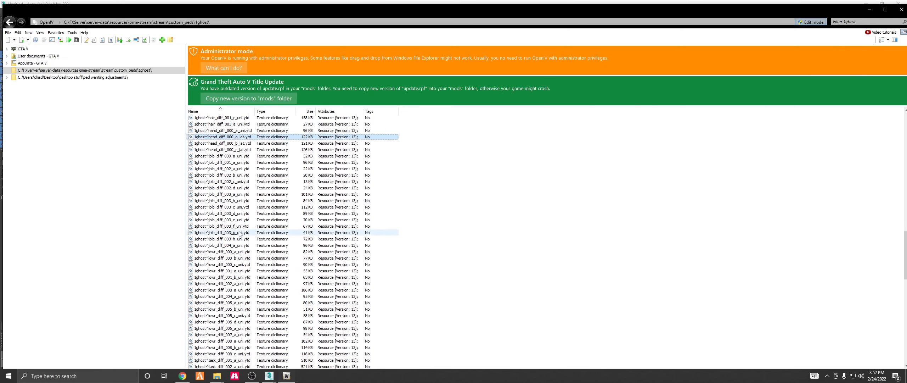
click(227, 270)
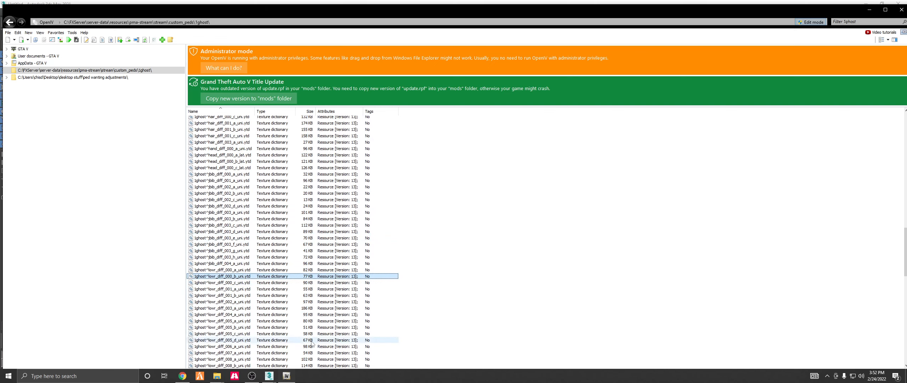
Switch to the ped wanting adjustments window in File Explorer and go to the Desktop folder.
click(217, 375)
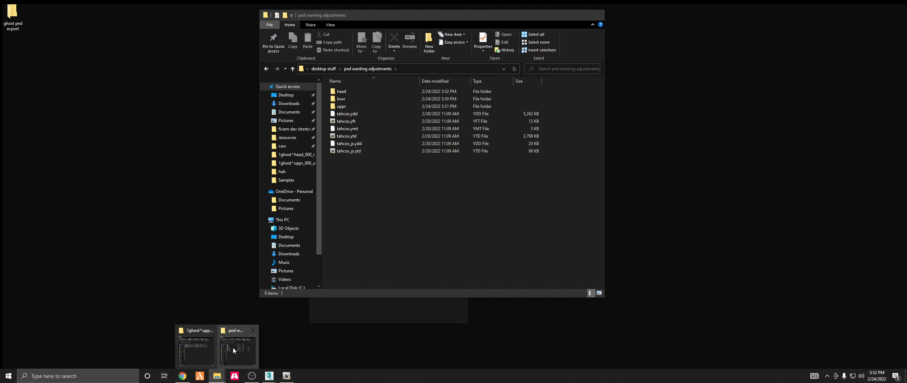
click(233, 350)
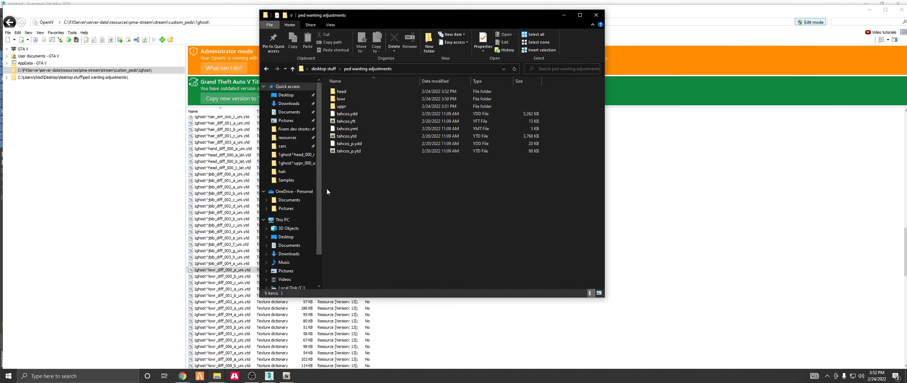
click(301, 95)
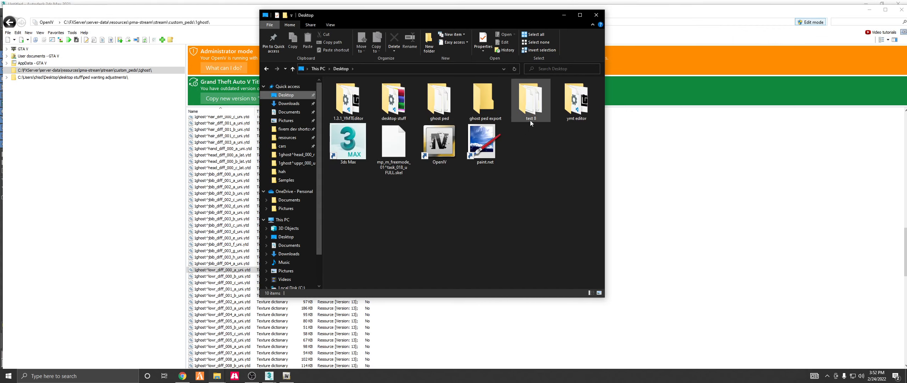
Look through the ghost ped and ghost ped export folders on the Desktop and put the head, lowr and uppr folders into ghost ped export.
double_click(497, 113)
click(346, 68)
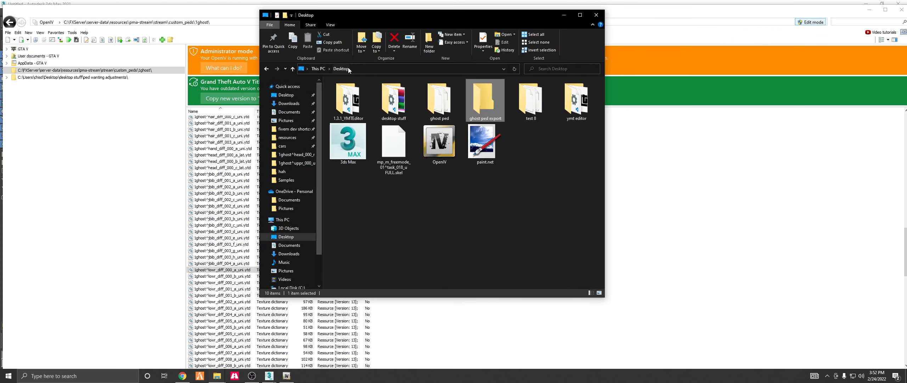
double_click(442, 89)
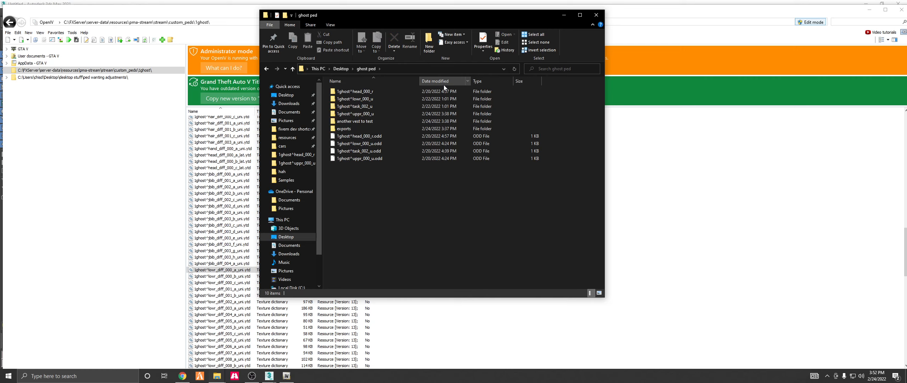
click(346, 69)
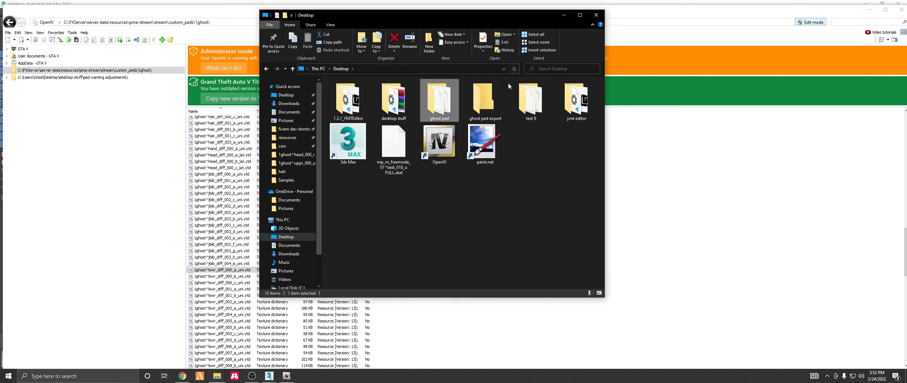
double_click(498, 98)
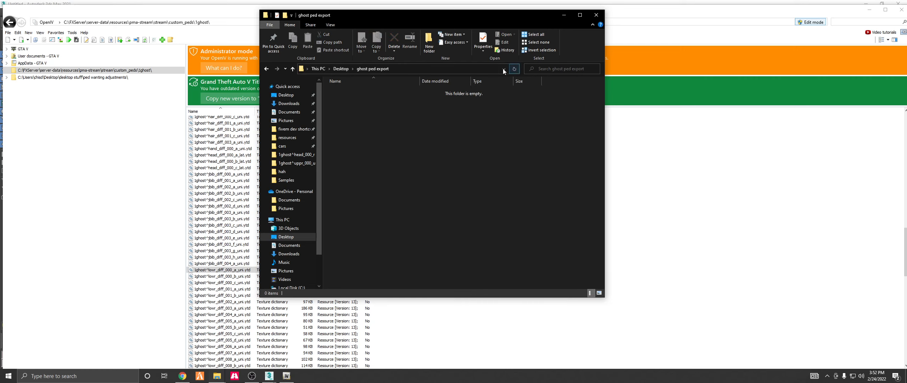
click(340, 69)
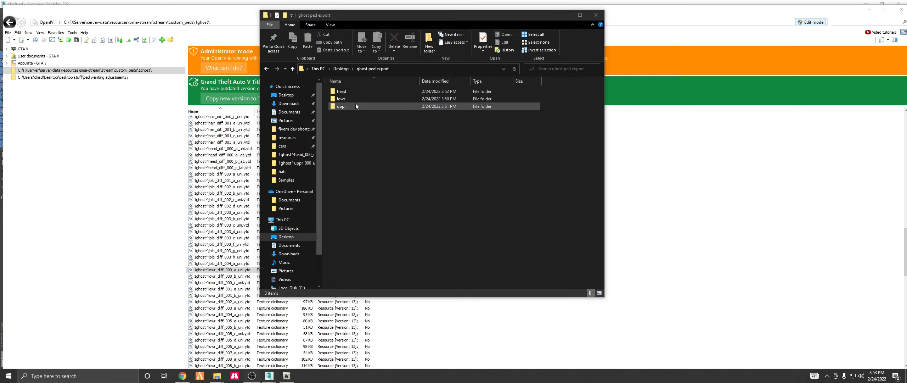
Open the lowr folder inside ghost ped export, select 1ghost^lowr_000_u.odd and place the window over the far side of OpenIV.
double_click(342, 99)
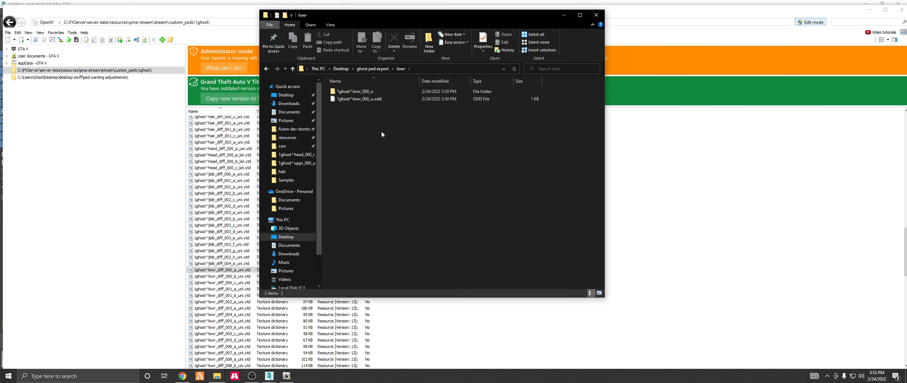
click(360, 100)
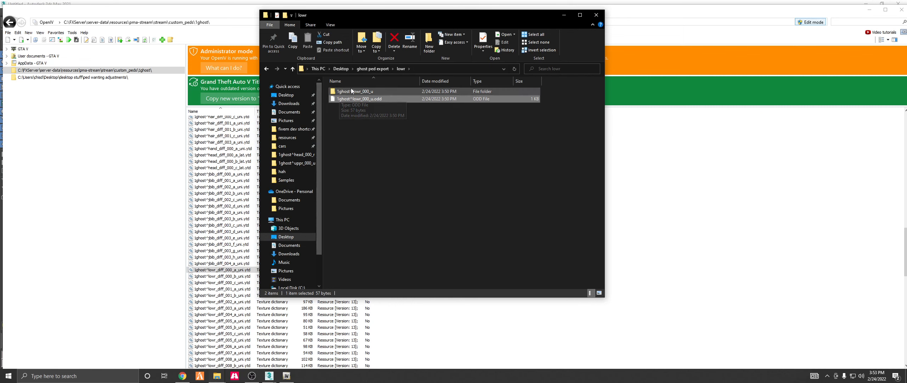
drag(368, 15, 493, 9)
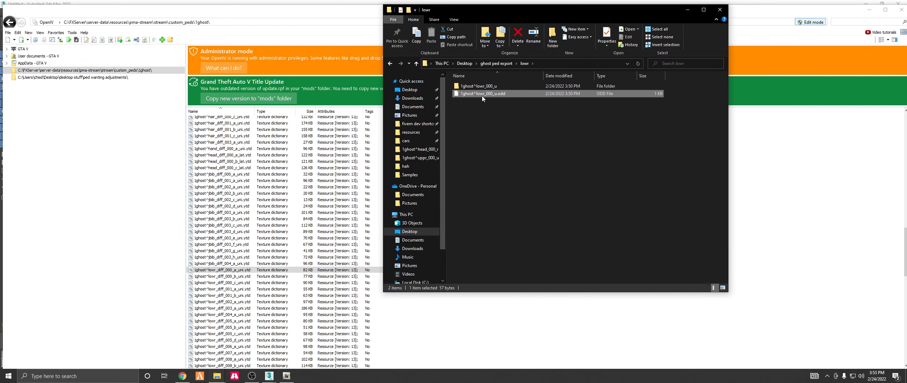
Compare the exported 1ghost^lowr_000_u files with the lowr drawable and texture dictionaries listed in OpenIV.
click(278, 270)
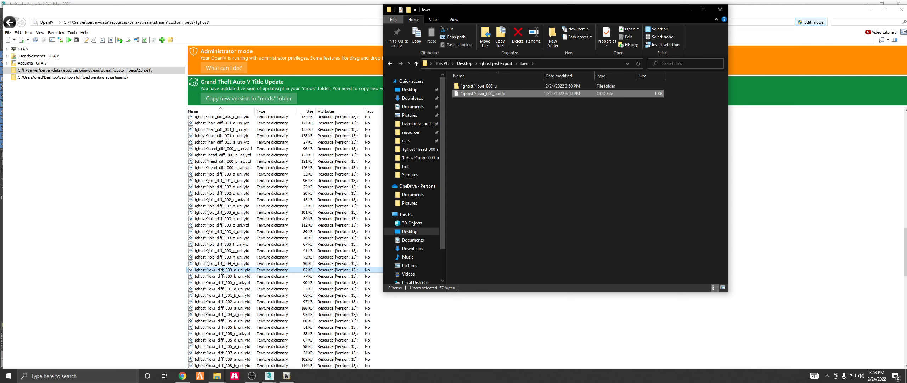
scroll(253, 249, up, 10)
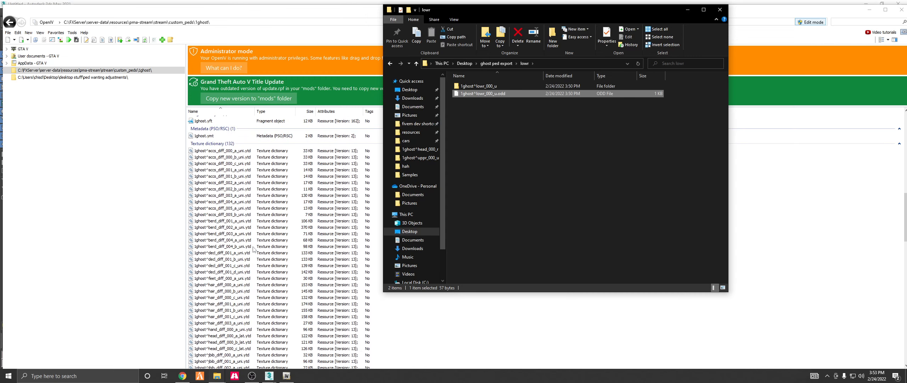
scroll(253, 249, down, 20)
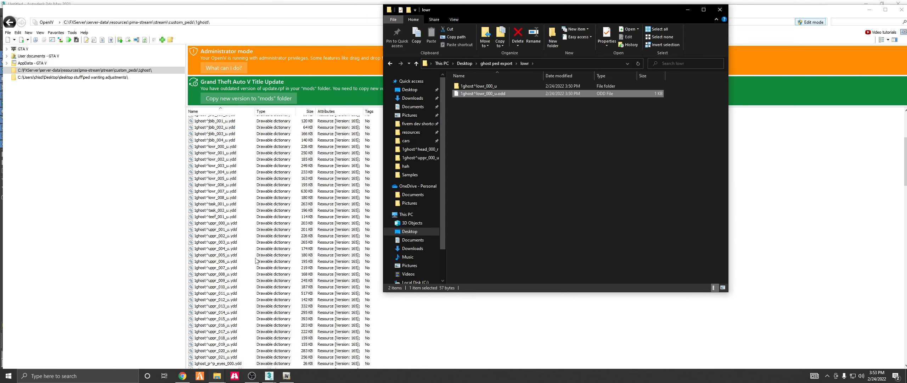
scroll(250, 276, down, 8)
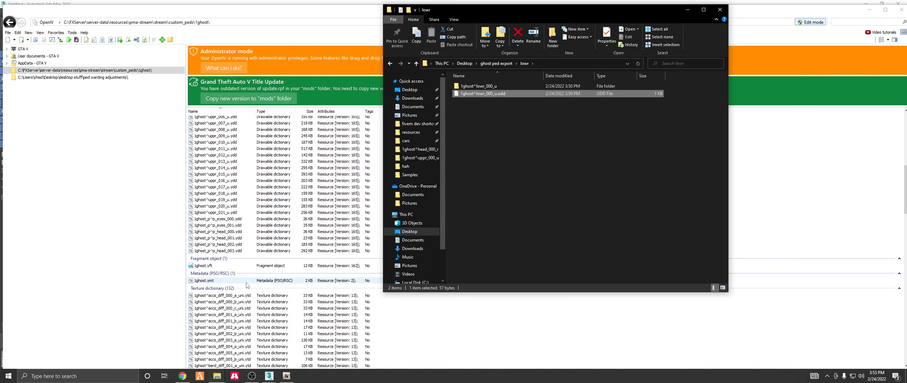
scroll(247, 284, down, 15)
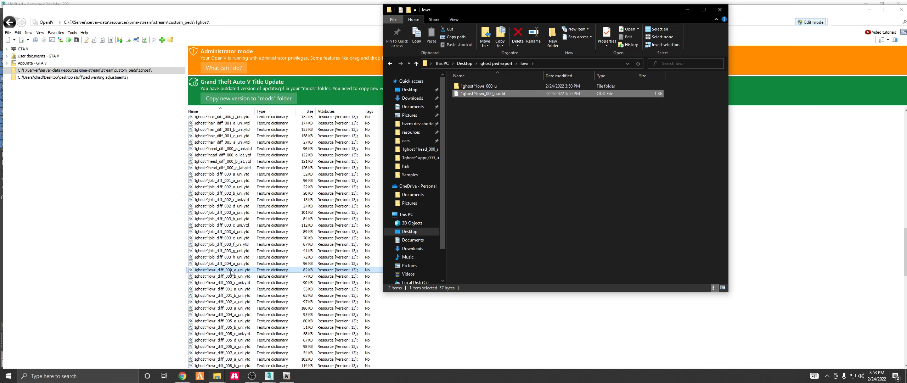
drag(457, 10, 619, 39)
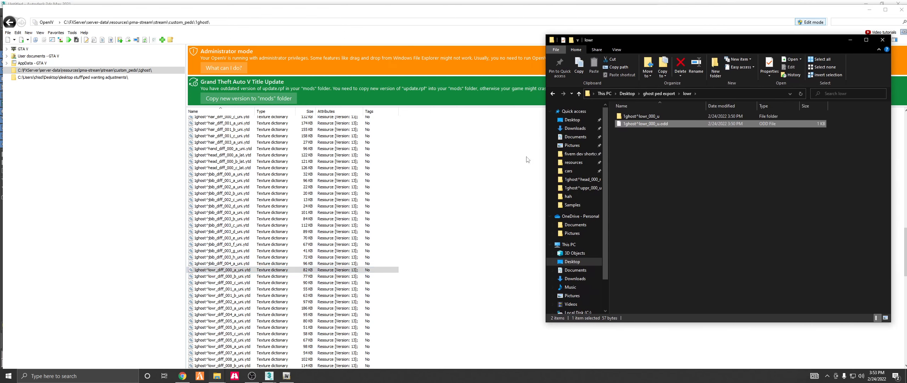
drag(651, 135, 666, 155)
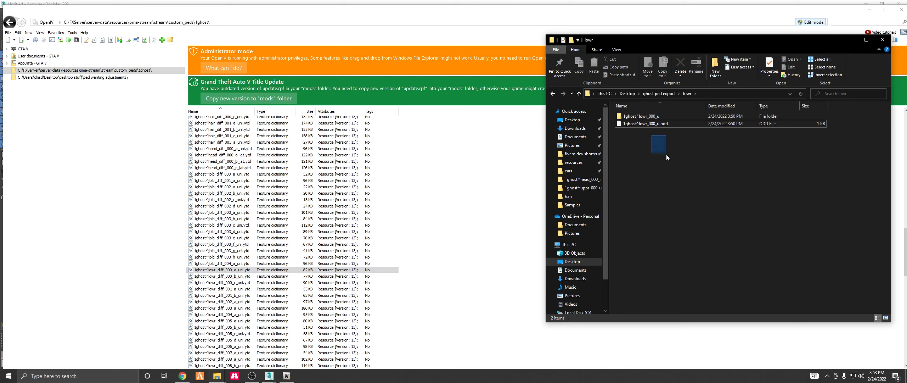
click(645, 116)
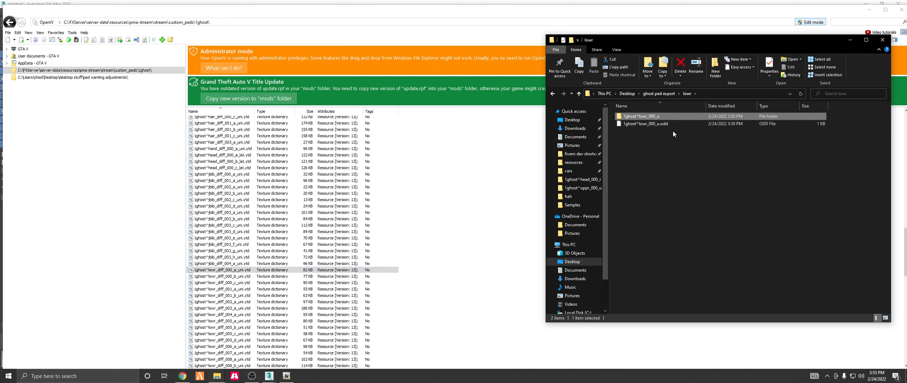
click(654, 124)
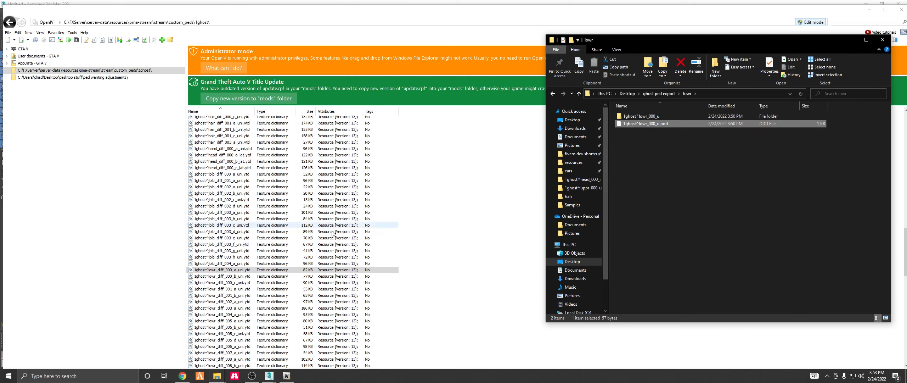
Switch to 3ds Max and import head_000_r.odr from the 1ghost^head_000_r folder in ghost ped with GIMS Evo.
click(287, 375)
mouse_move(269, 375)
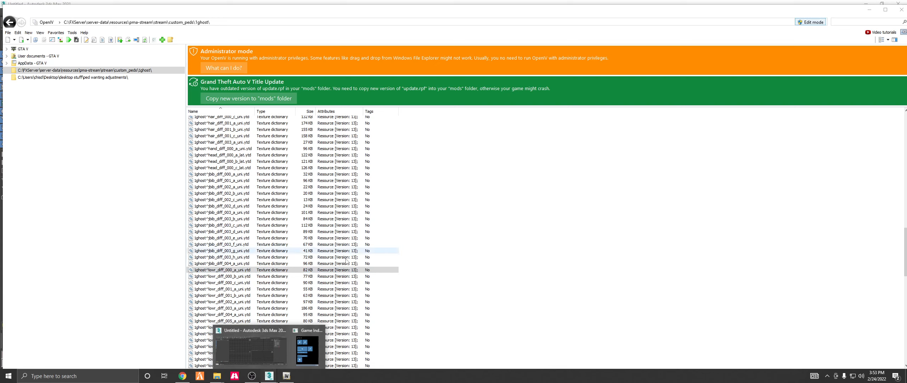
click(262, 344)
click(378, 162)
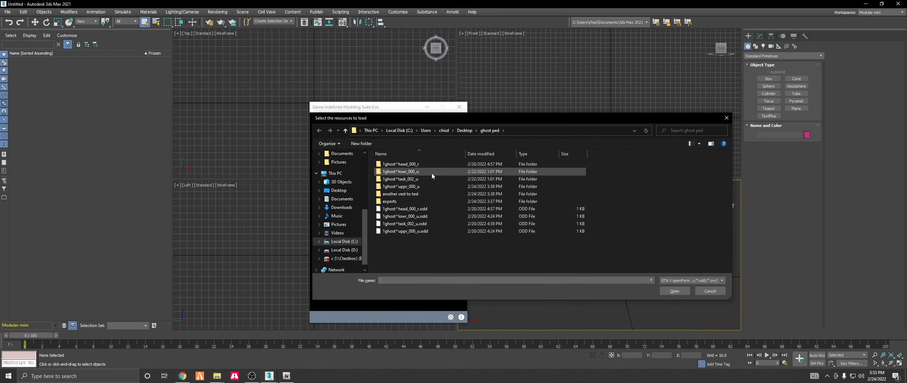
click(424, 186)
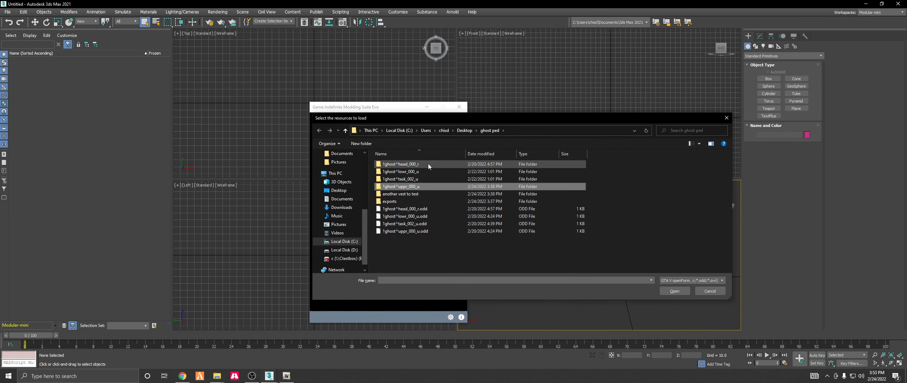
click(427, 163)
double_click(427, 163)
double_click(420, 170)
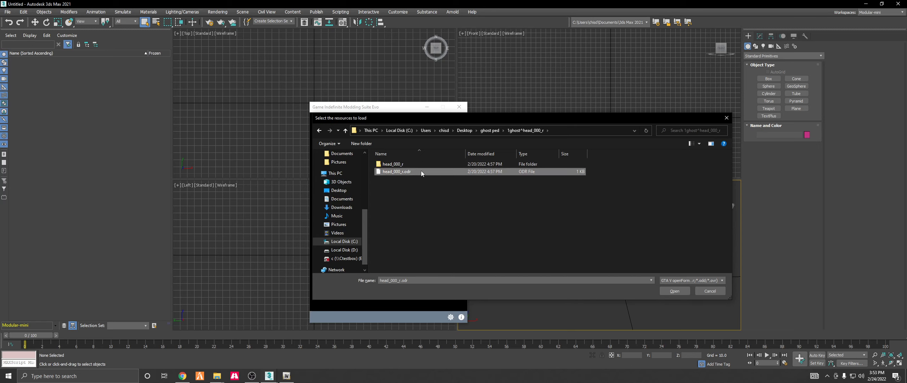
click(671, 290)
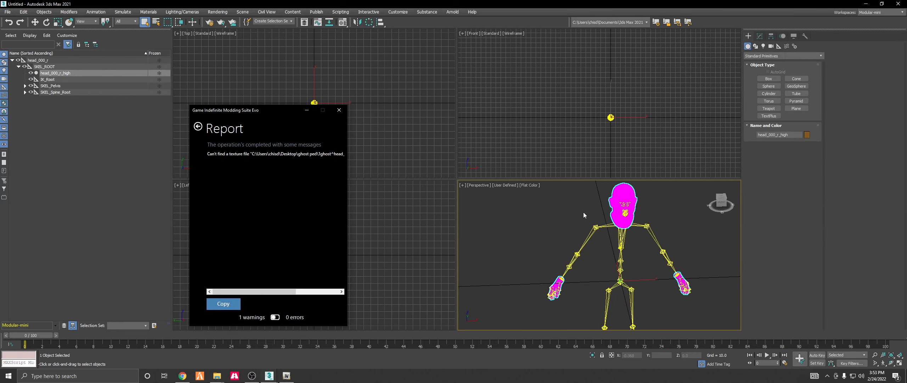
Close the import report, import the 1ghost^uppr_000_u model dictionary from ghost ped with its external textures, and view the dressed model.
mouse_move(629, 201)
middle_down()
mouse_move(604, 202)
mouse_move(640, 227)
mouse_move(629, 217)
mouse_move(637, 196)
middle_up()
click(198, 126)
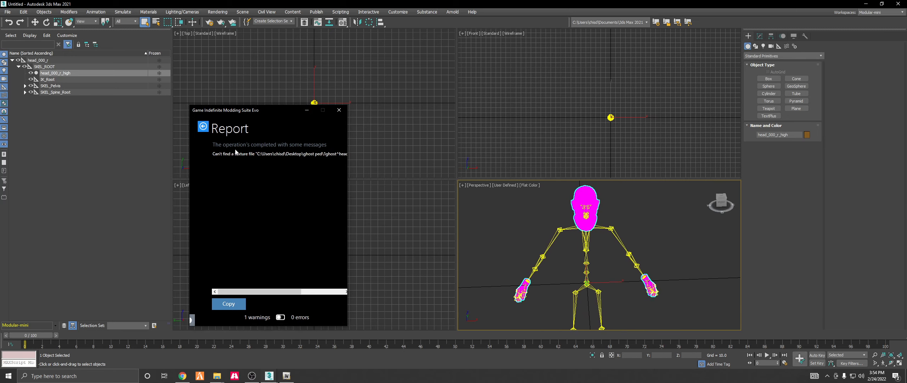
click(214, 158)
click(370, 134)
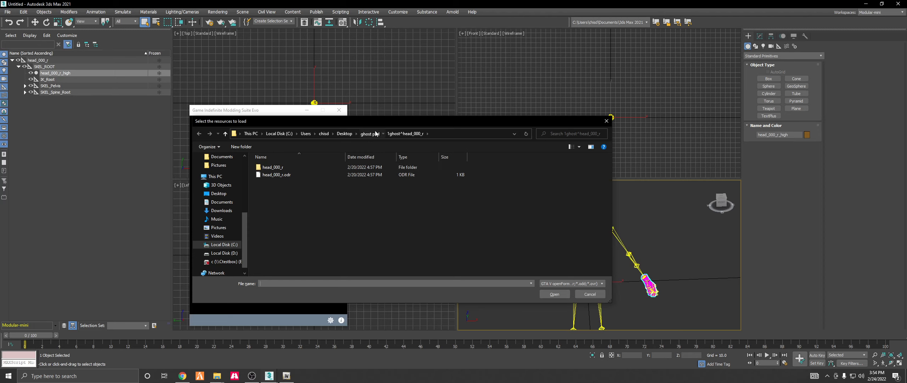
double_click(287, 233)
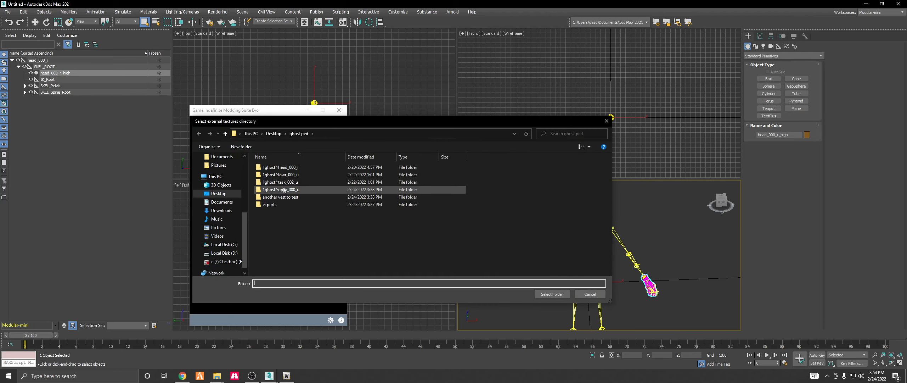
double_click(287, 190)
click(581, 295)
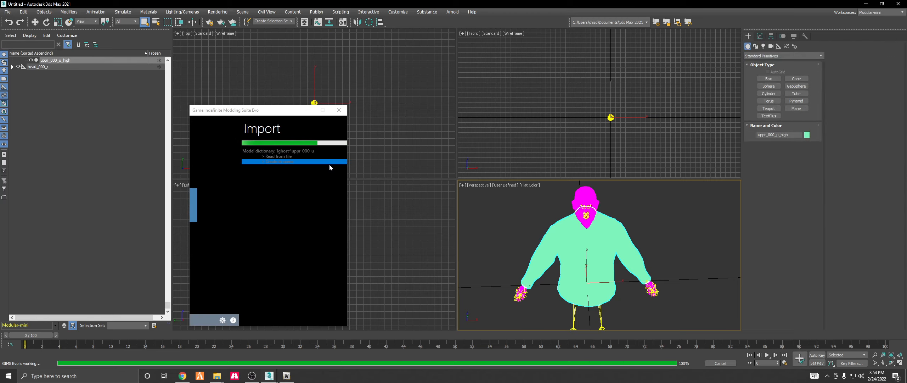
drag(729, 204, 726, 205)
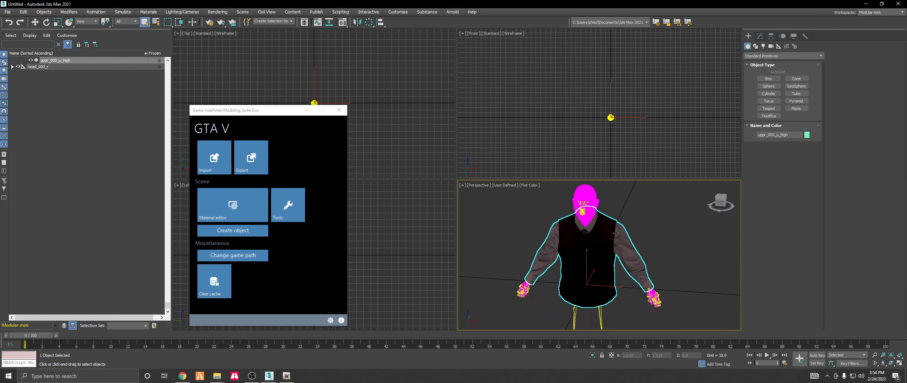
scroll(610, 232, down, 3)
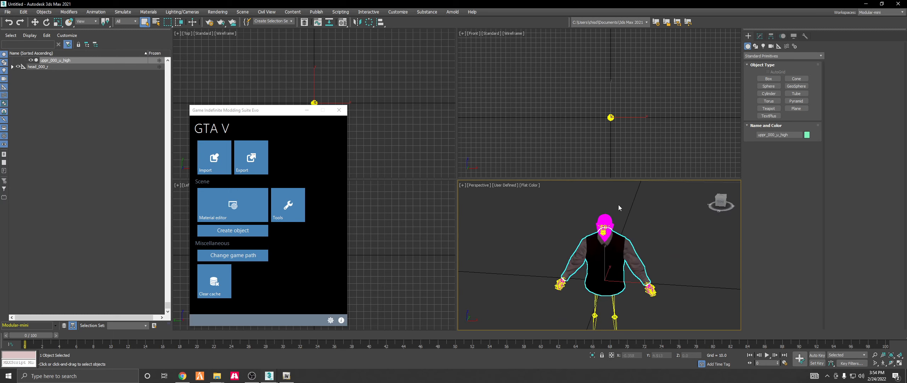
Select every object in the 3ds Max scene, including the head and upper models, and delete them.
click(182, 375)
click(183, 375)
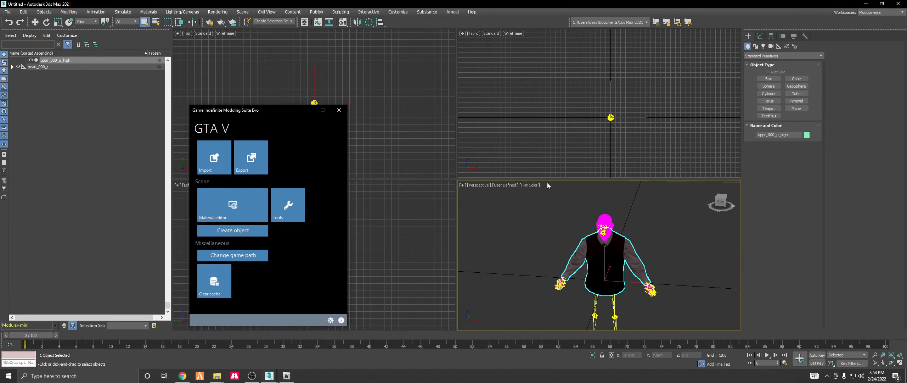
click(66, 67)
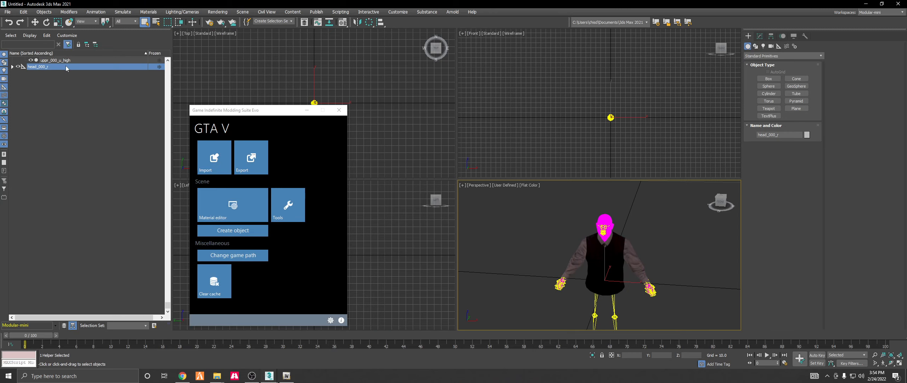
key(ctrl+a)
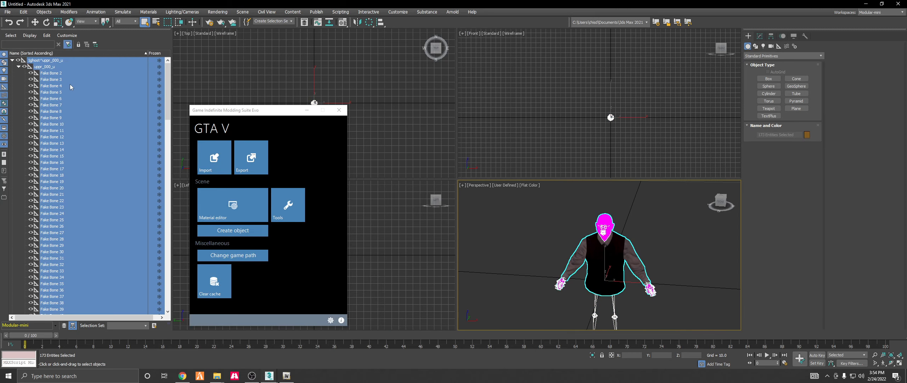
key(Delete)
Switch to OpenIV and locate 1ghost^lowr_diff_000_a_uni.ytd in the texture dictionary list.
click(866, 4)
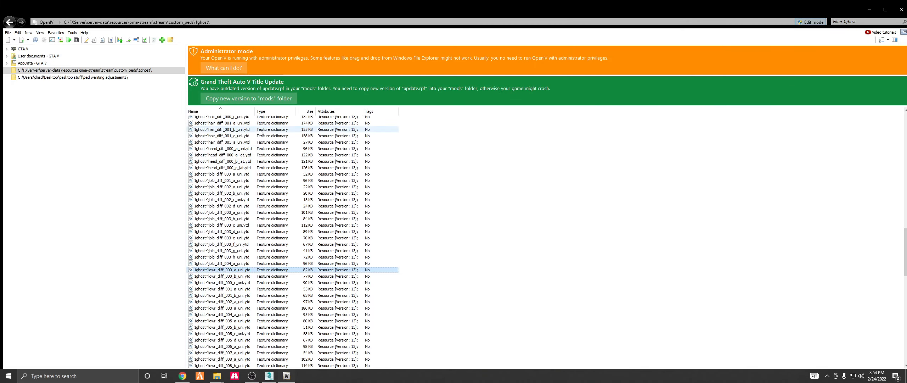
scroll(261, 240, down, 2)
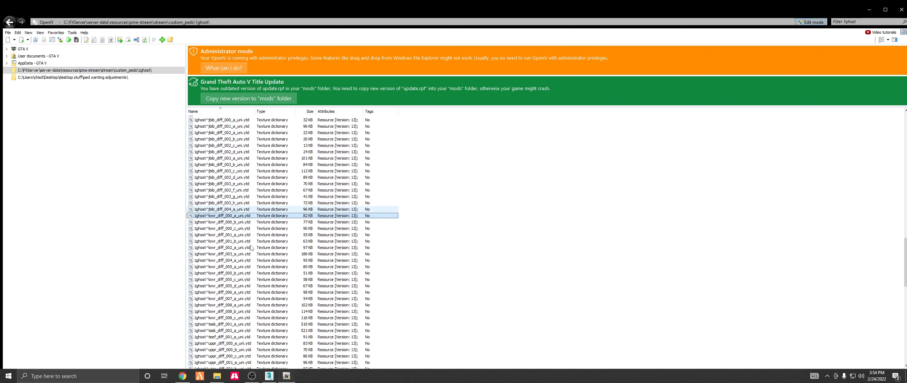
right_click(228, 216)
click(270, 262)
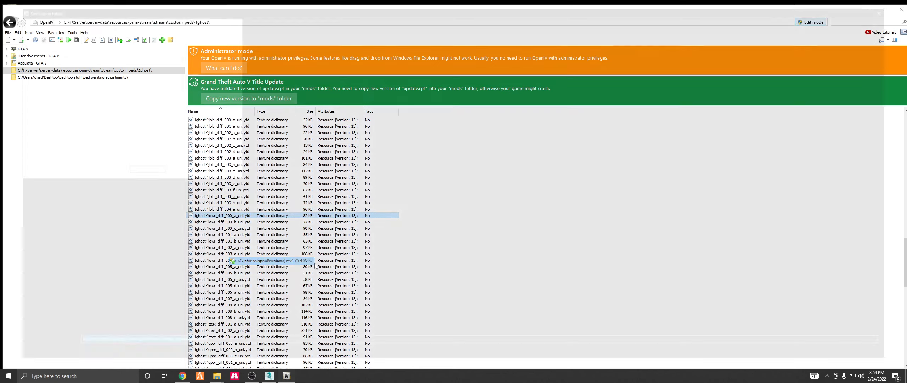
click(25, 56)
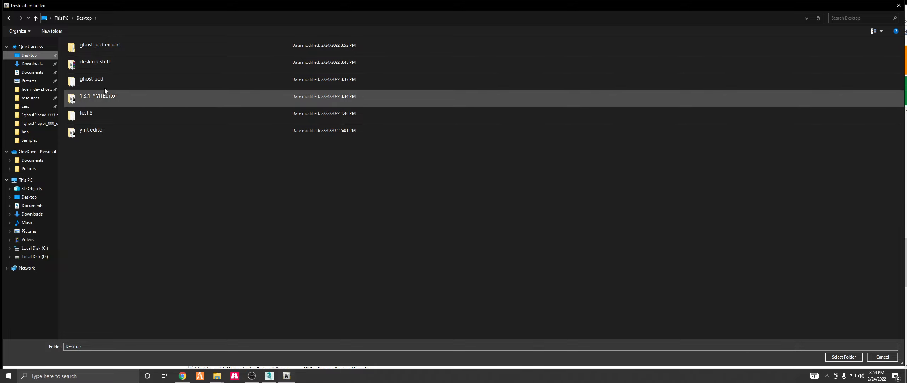
double_click(99, 49)
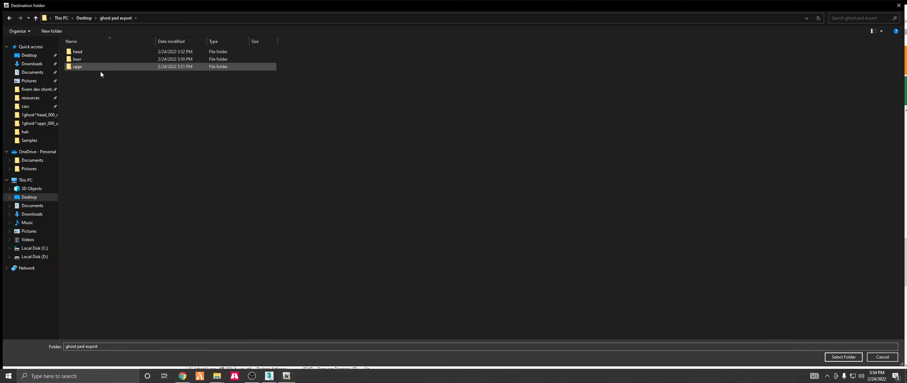
click(82, 61)
double_click(81, 59)
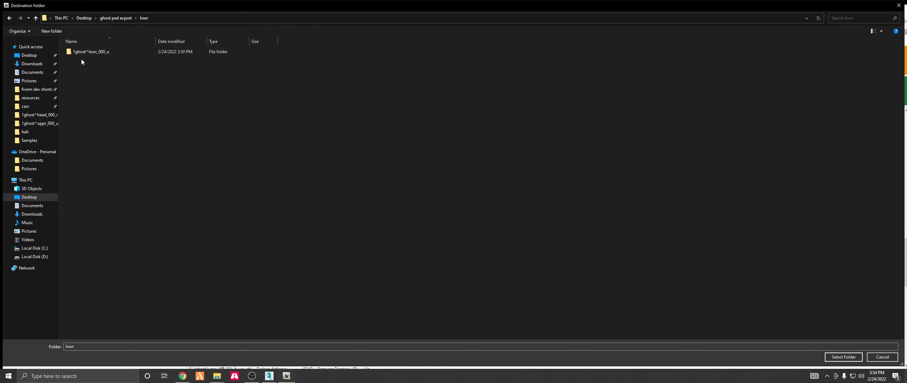
click(882, 357)
Export 1ghost^lowr_diff_000_a_uni.ytd in openFormats to the lowr folder inside ghost ped export on the Desktop.
right_click(234, 215)
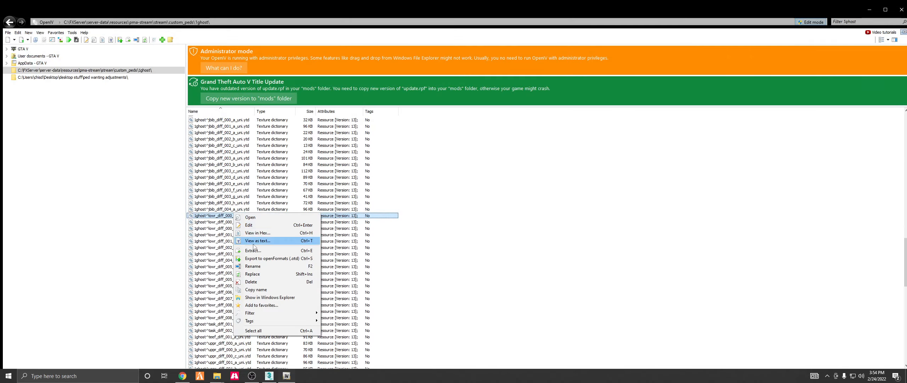
click(253, 250)
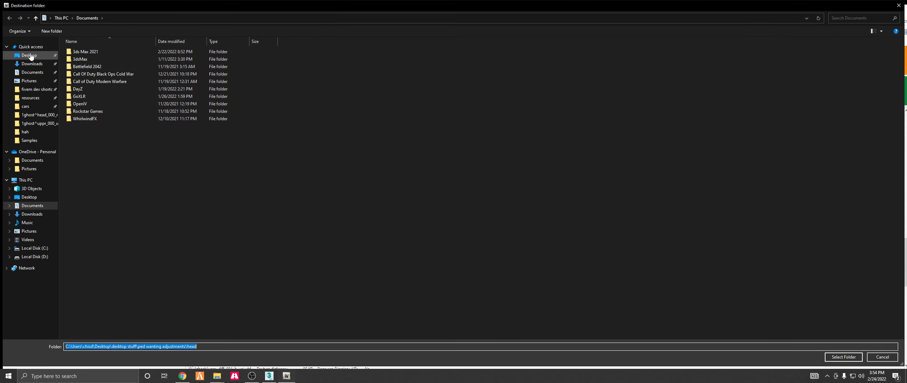
click(30, 56)
double_click(96, 55)
double_click(81, 59)
double_click(89, 52)
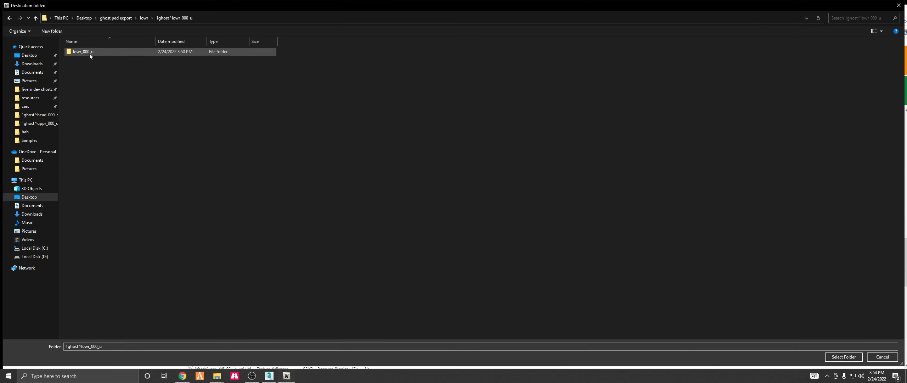
click(144, 19)
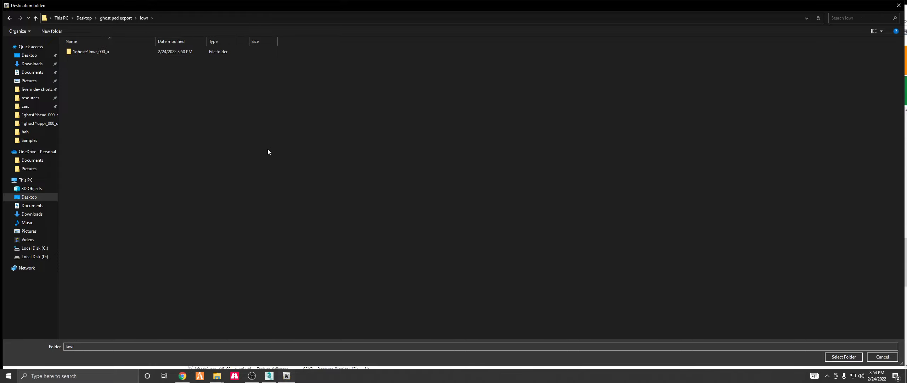
click(854, 358)
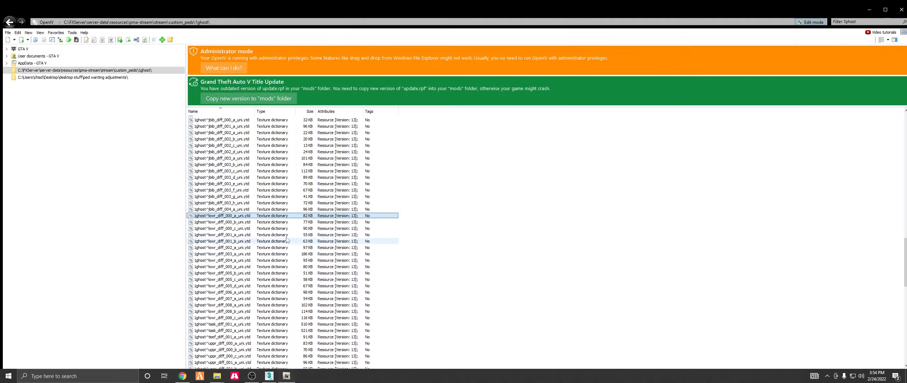
Check the exported files in the lowr and uppr folders of ghost ped export in File Explorer.
scroll(245, 268, down, 5)
scroll(245, 268, up, 2)
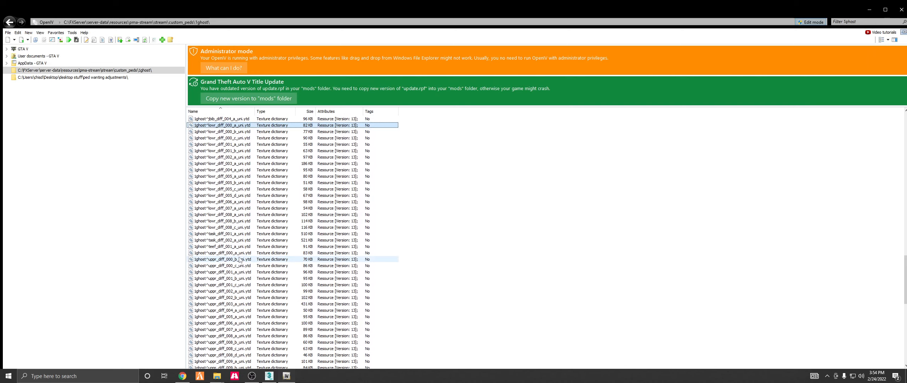
click(217, 375)
click(226, 350)
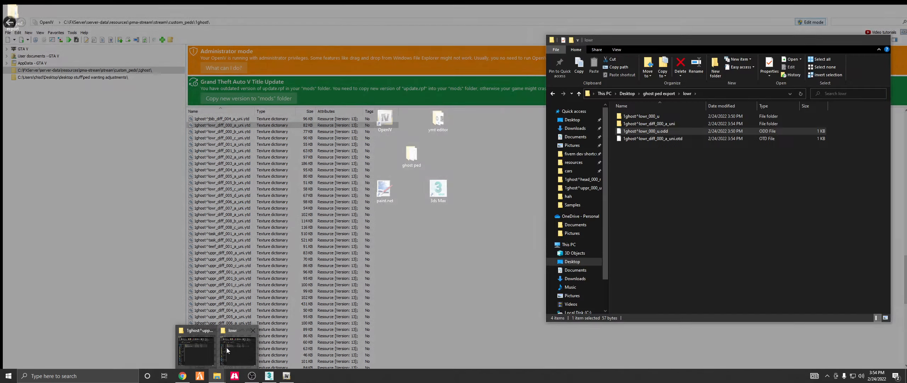
click(666, 94)
double_click(644, 131)
click(650, 124)
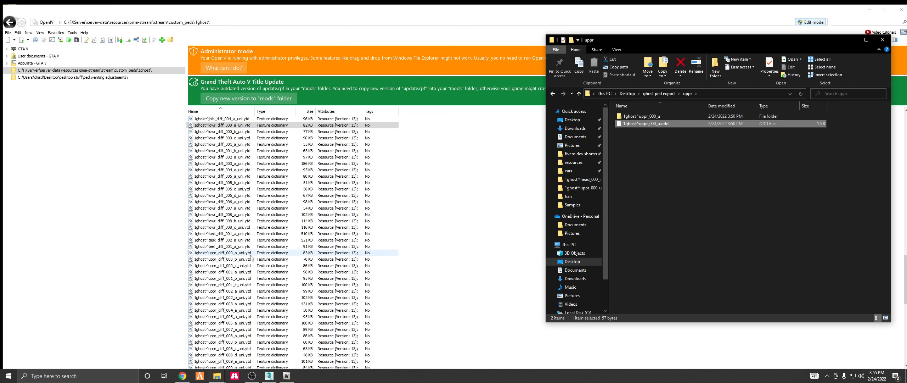
Export 1ghost^uppr_diff_000_a_uni.ytd from OpenIV in openFormats to the uppr folder inside ghost ped export.
click(221, 253)
right_click(221, 254)
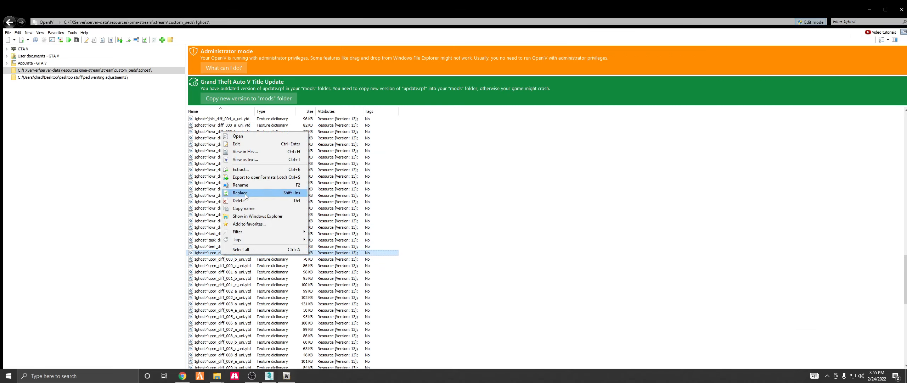
click(258, 177)
click(116, 18)
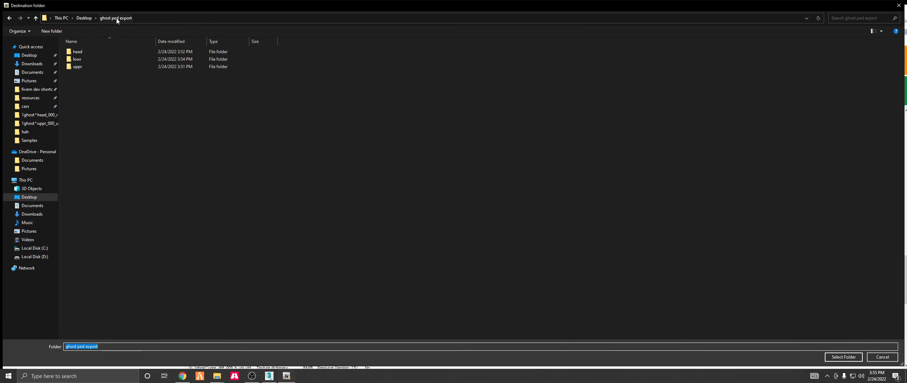
double_click(81, 66)
click(27, 56)
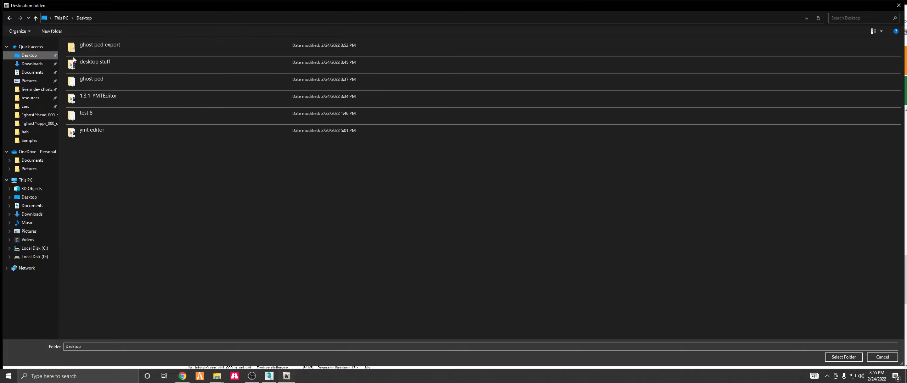
double_click(107, 51)
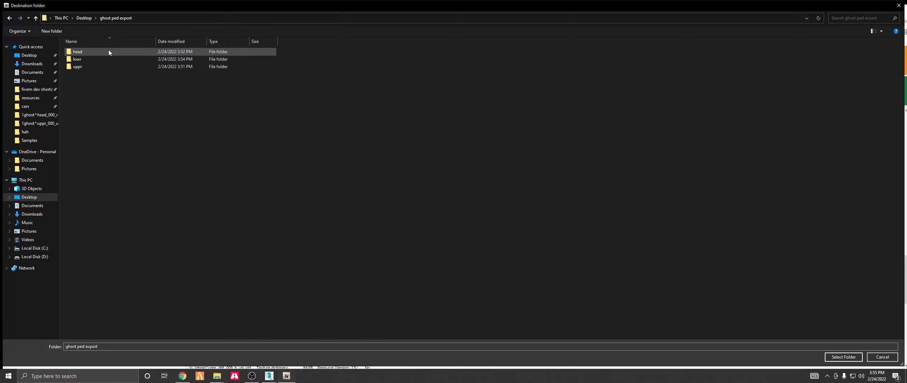
double_click(82, 69)
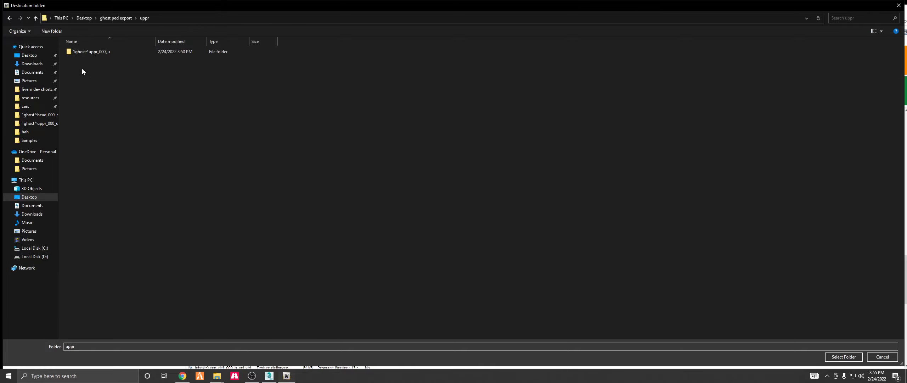
click(843, 356)
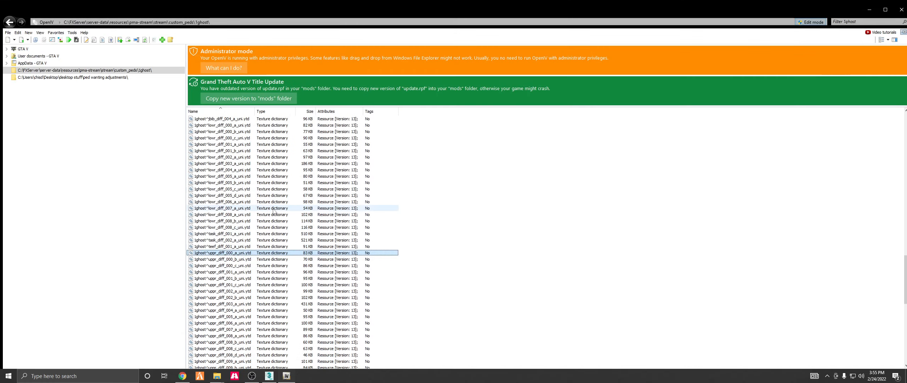
Switch to 3ds Max and import 1ghost^head_000_r.odd from the head folder of ghost ped export with GIMS Evo.
click(287, 376)
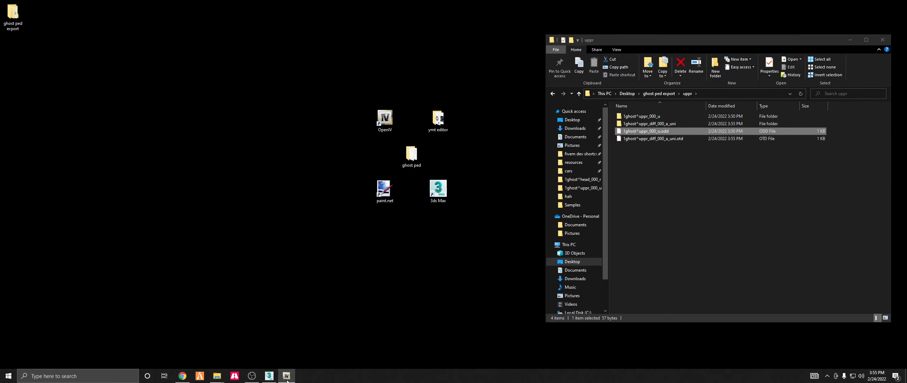
click(269, 376)
click(215, 151)
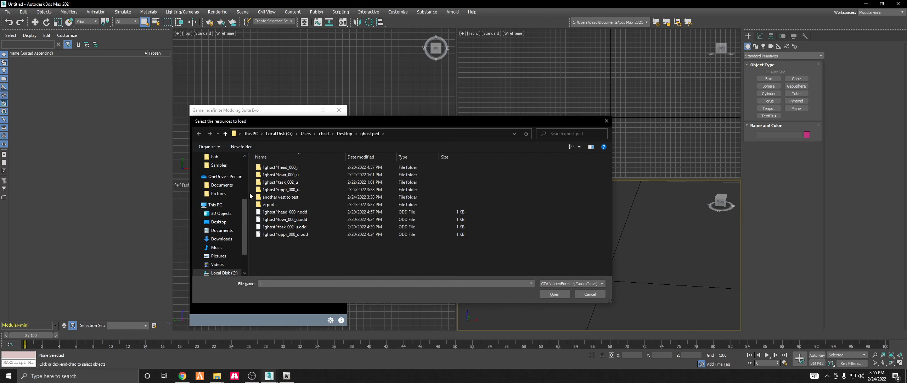
drag(319, 124, 444, 105)
click(469, 115)
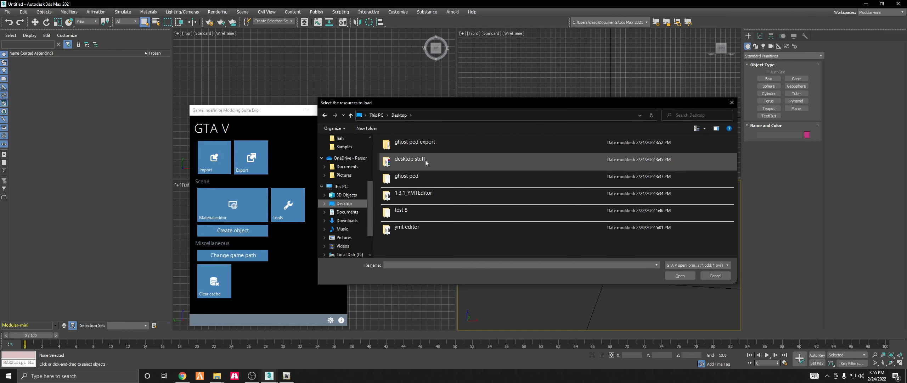
double_click(418, 148)
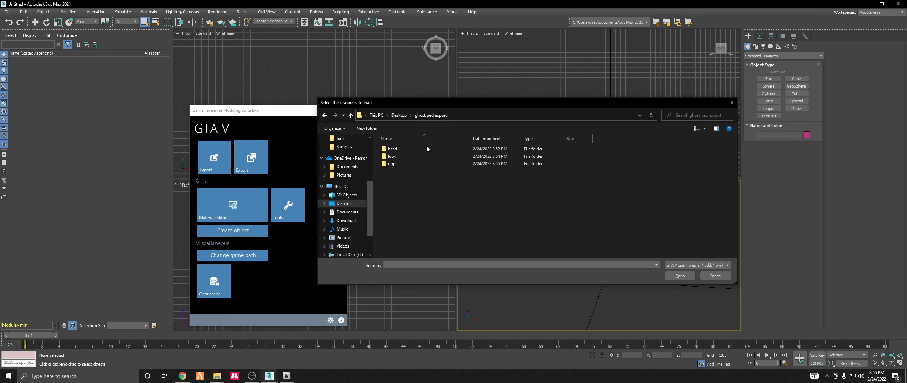
double_click(393, 148)
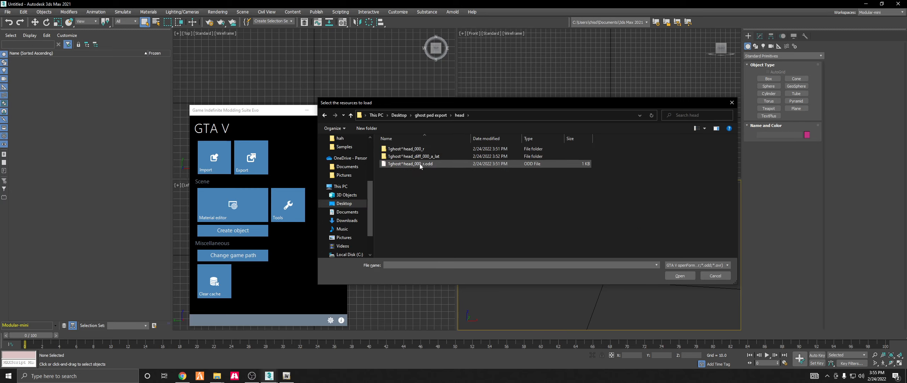
double_click(419, 163)
click(677, 275)
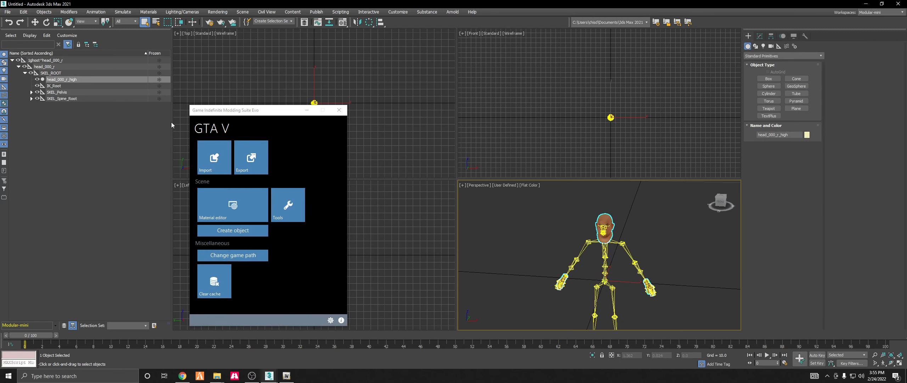
Inspect the textured head model up close in the perspective view.
scroll(652, 229, up, 5)
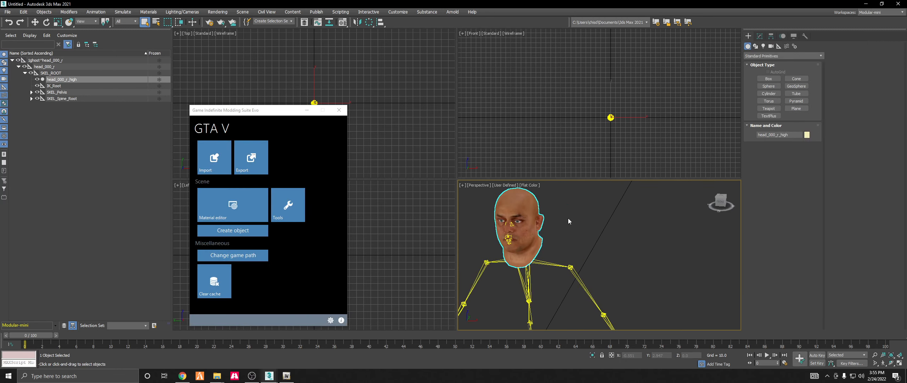
middle_drag(570, 219, 623, 220)
scroll(623, 219, down, 6)
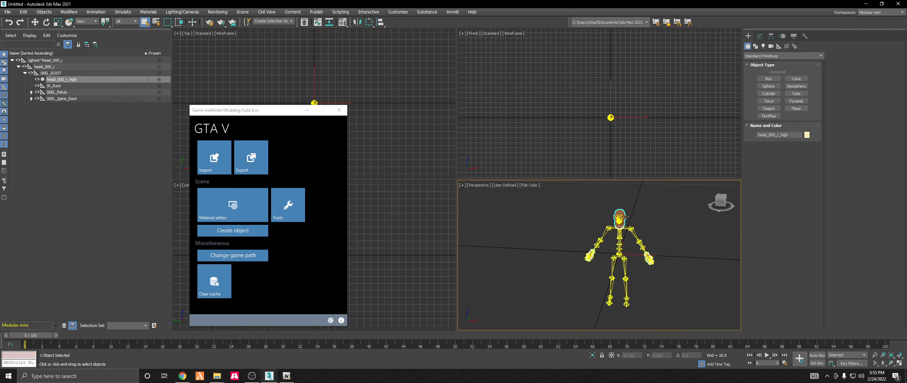
Select the imported head model with its whole skeleton hierarchy and delete it from the scene.
key(ctrl+a)
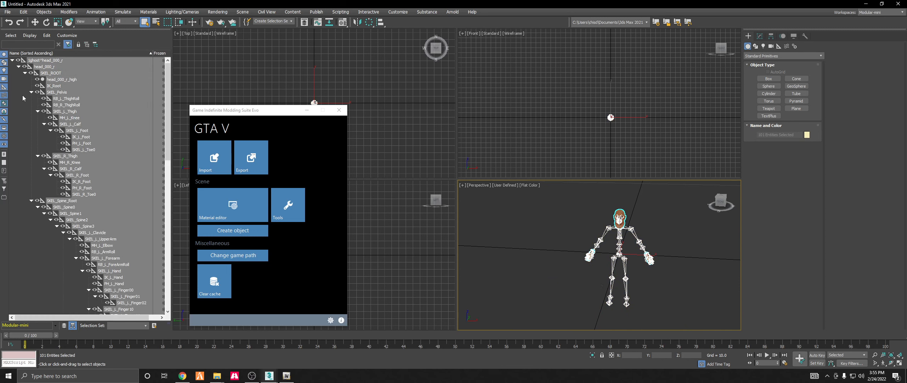
right_click(70, 79)
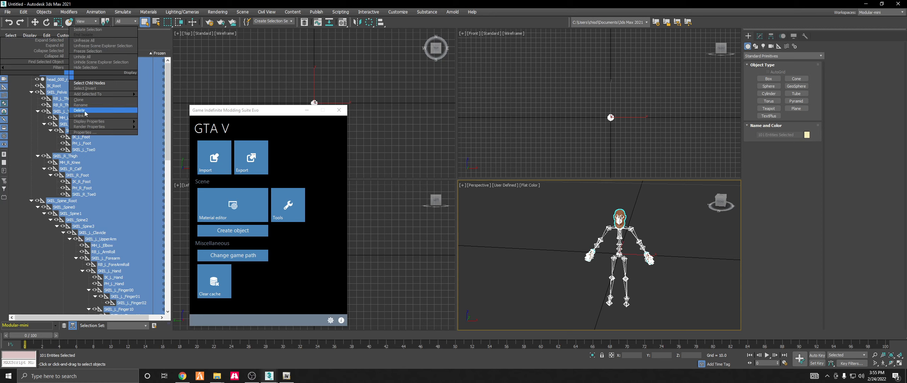
click(91, 83)
right_click(85, 80)
click(104, 113)
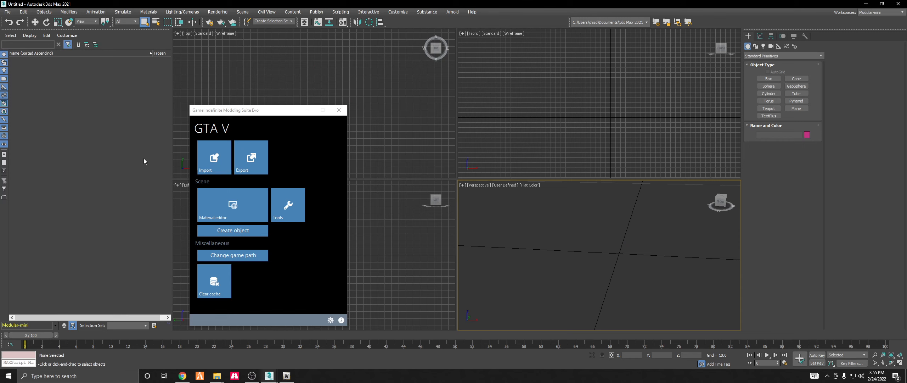
Open ghost ped export from the Desktop in File Explorer and select its head, lowr and uppr folders.
mouse_move(217, 375)
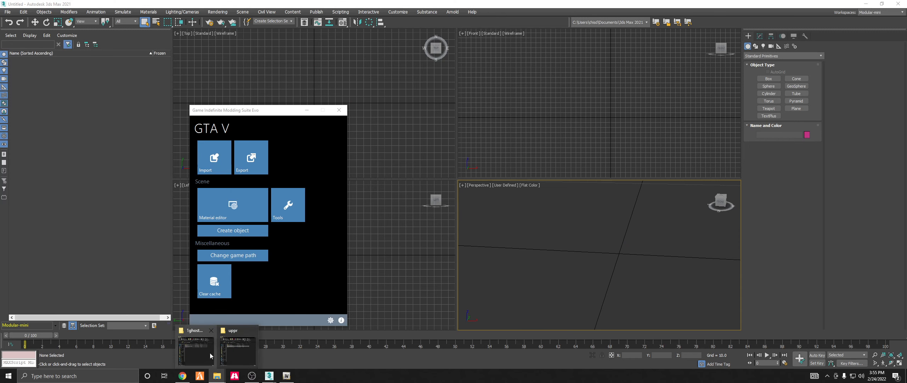
click(237, 351)
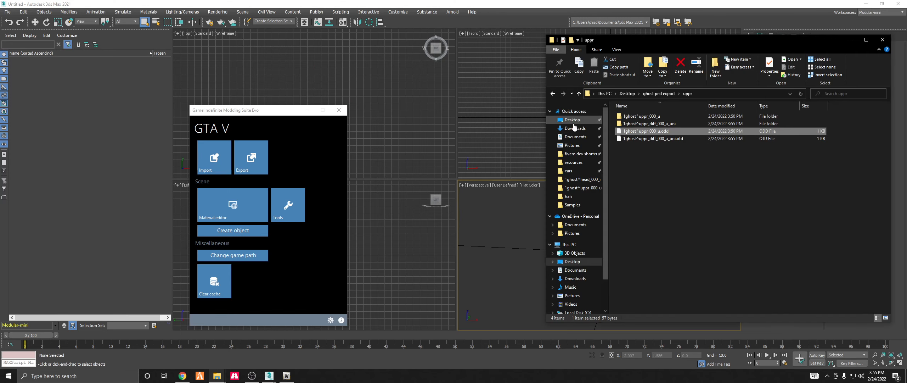
click(573, 122)
drag(673, 39, 334, 59)
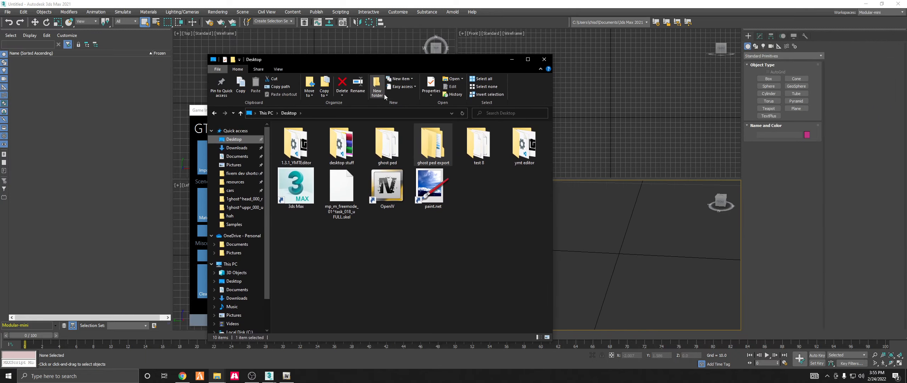
double_click(422, 136)
drag(359, 202, 322, 125)
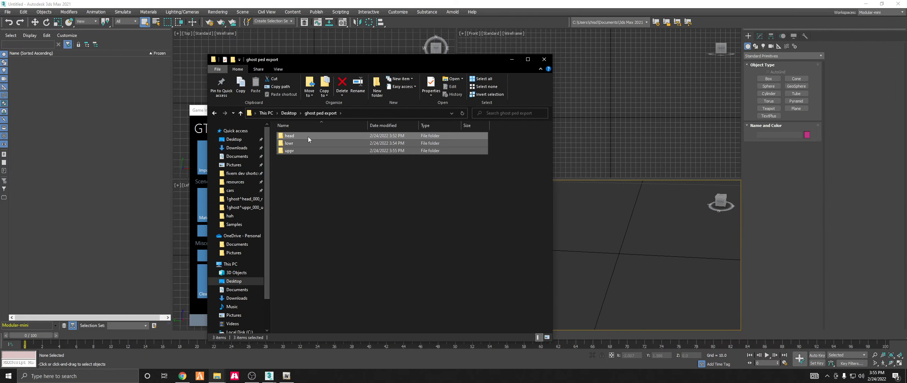
drag(312, 189, 317, 133)
drag(305, 176, 312, 125)
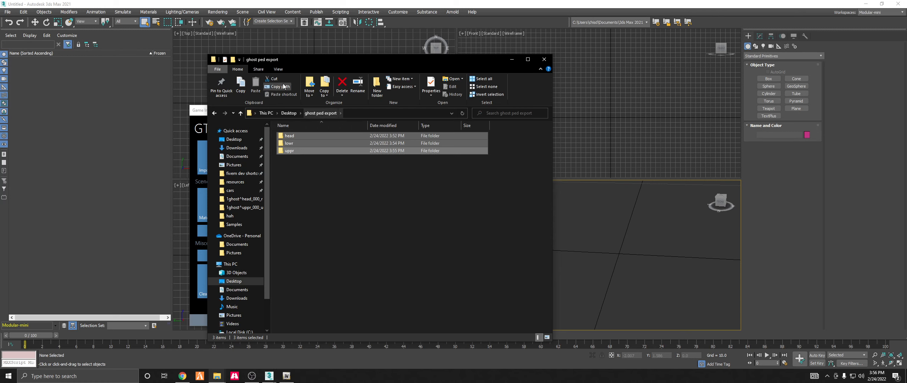
drag(348, 59, 669, 21)
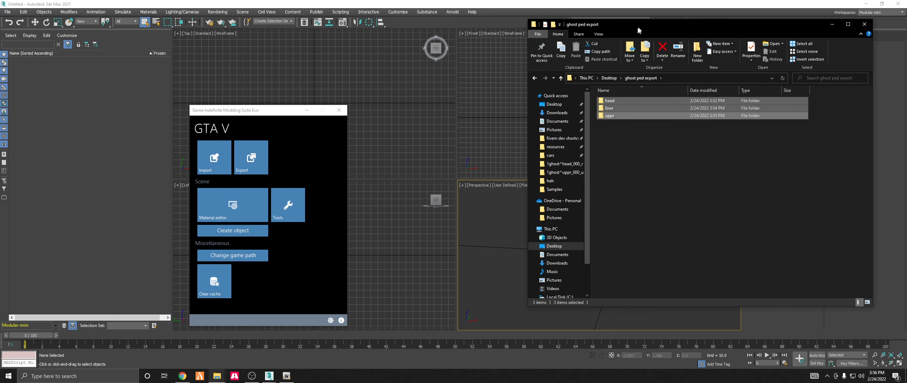
drag(643, 25, 189, 57)
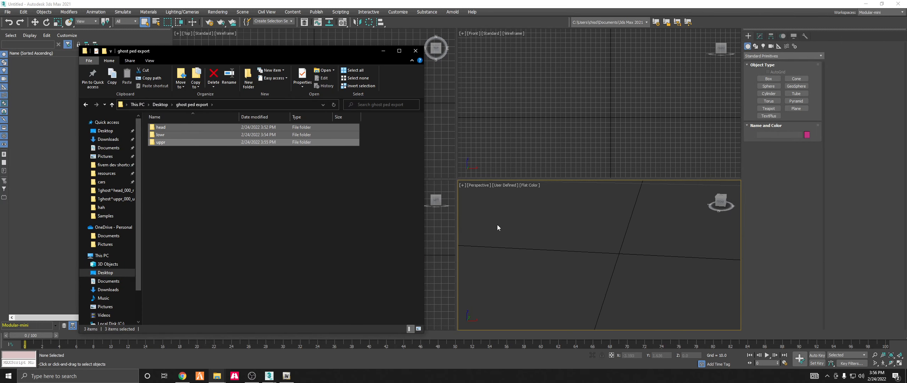
click(719, 205)
middle_drag(693, 224, 665, 224)
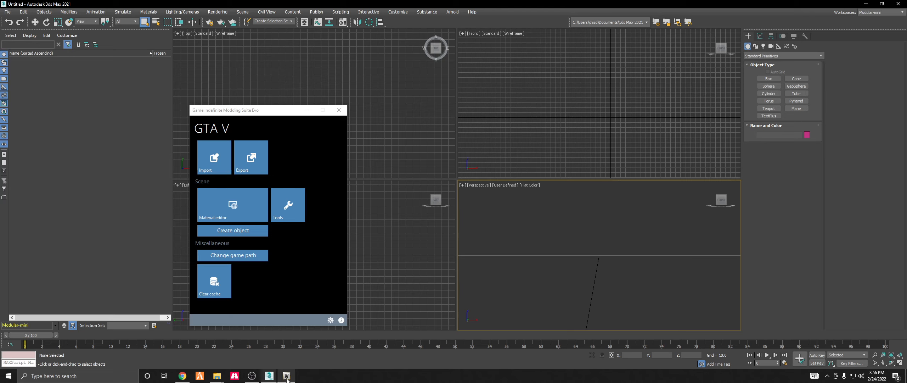
In File Explorer, copy the another vest to test folder from the Desktop's ghost ped folder into ghost ped export.
click(220, 378)
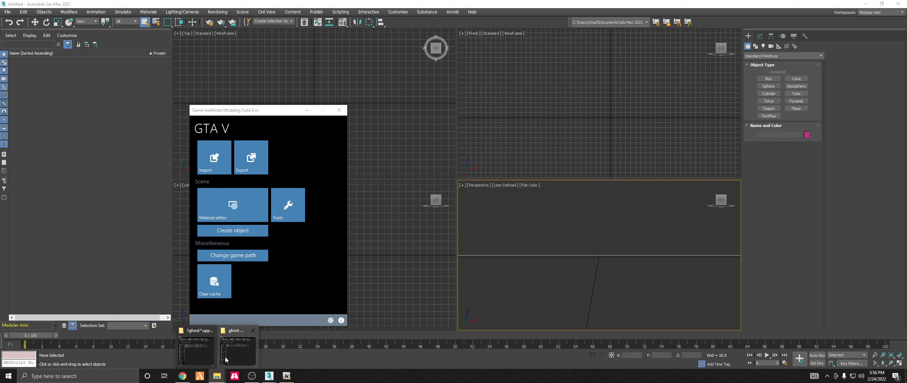
click(239, 353)
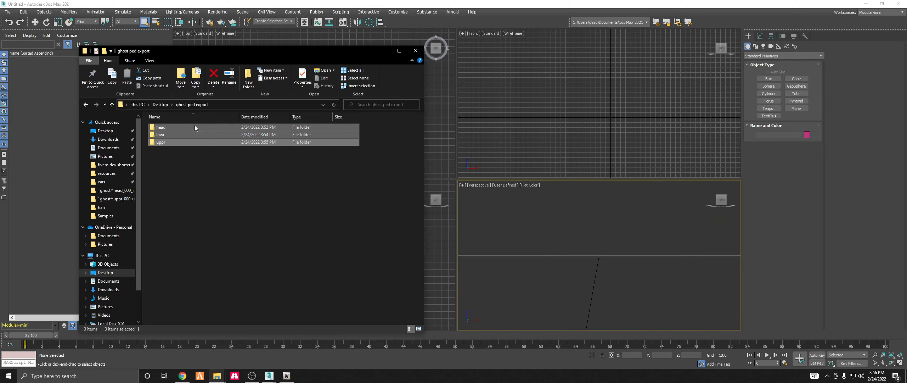
click(144, 133)
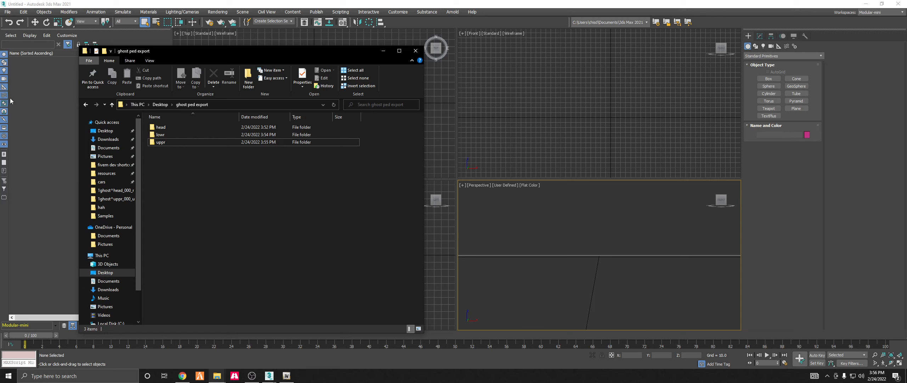
click(106, 130)
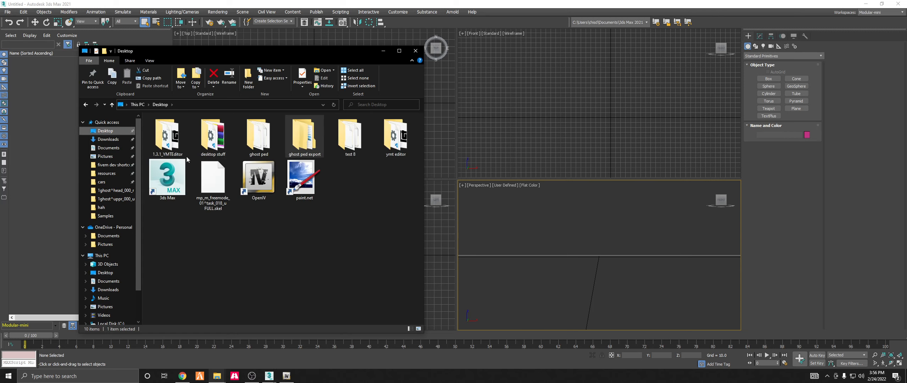
double_click(252, 142)
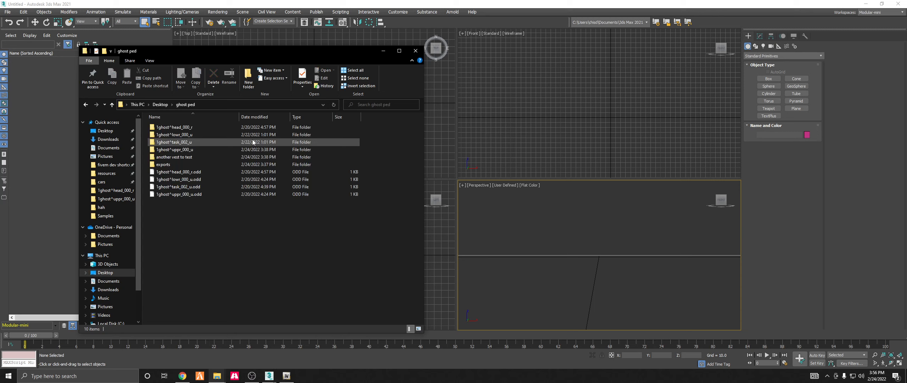
click(193, 158)
double_click(193, 158)
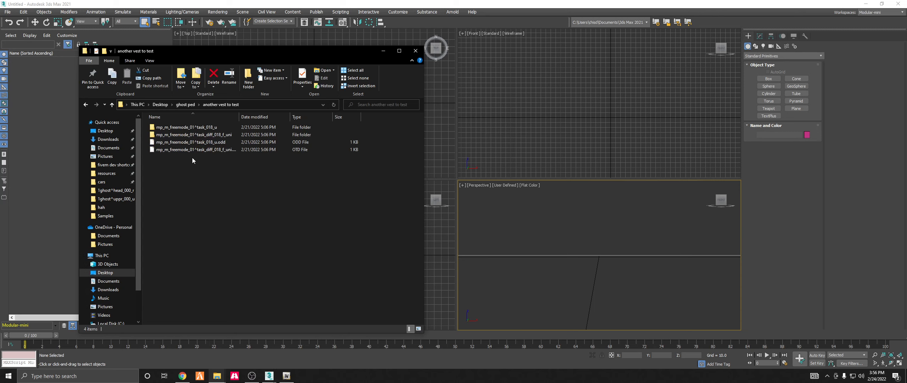
click(182, 105)
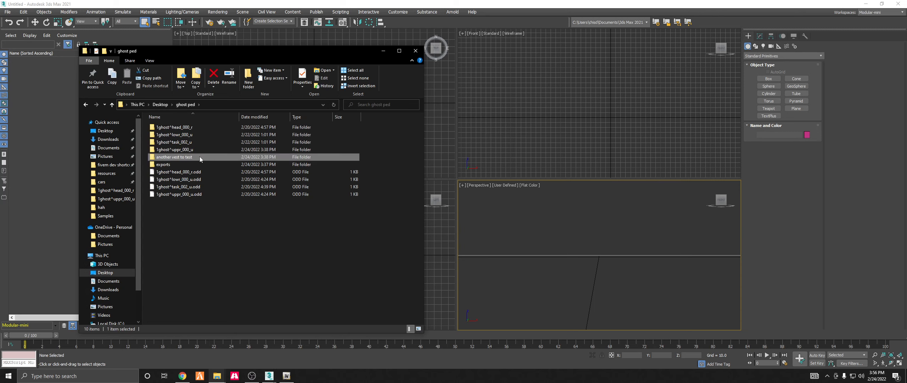
click(160, 104)
double_click(302, 144)
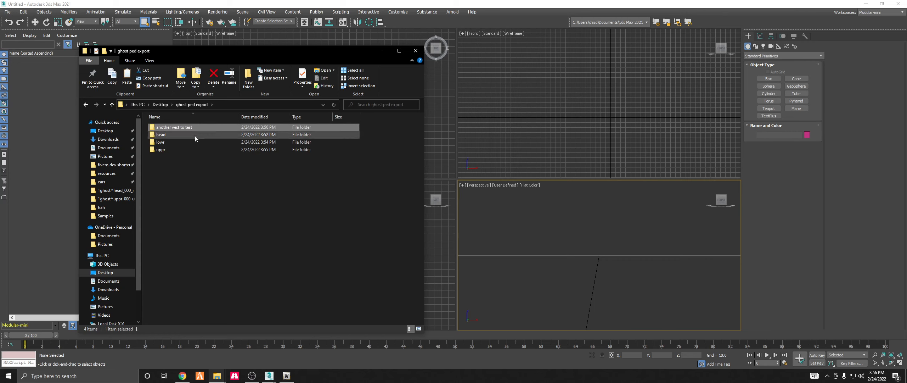
Rename the copied another vest to test folder in ghost ped export as vest.
key(F2)
click(187, 126)
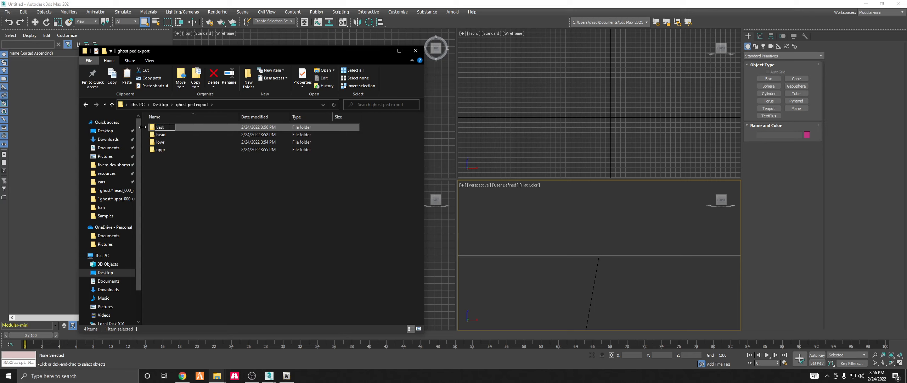
key(Return)
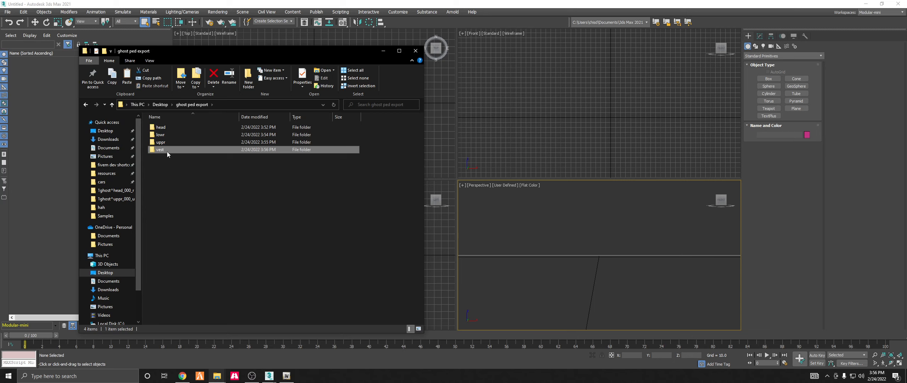
Examine the task_018 model and texture files in the vest folder and return to ghost ped export.
double_click(168, 151)
drag(190, 175, 321, 116)
click(202, 182)
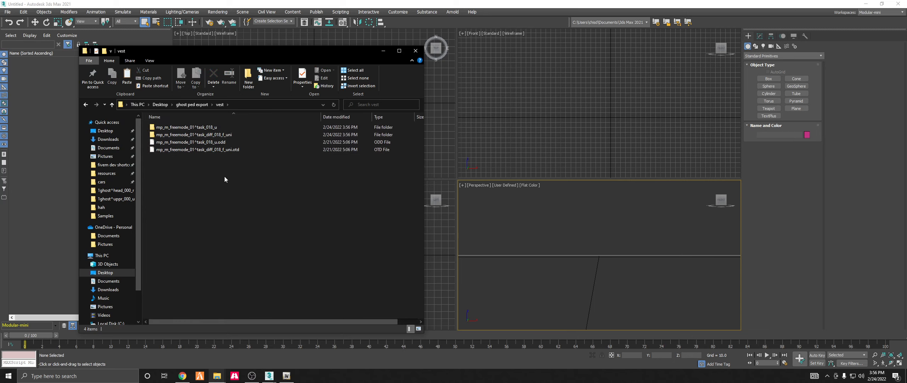
click(219, 142)
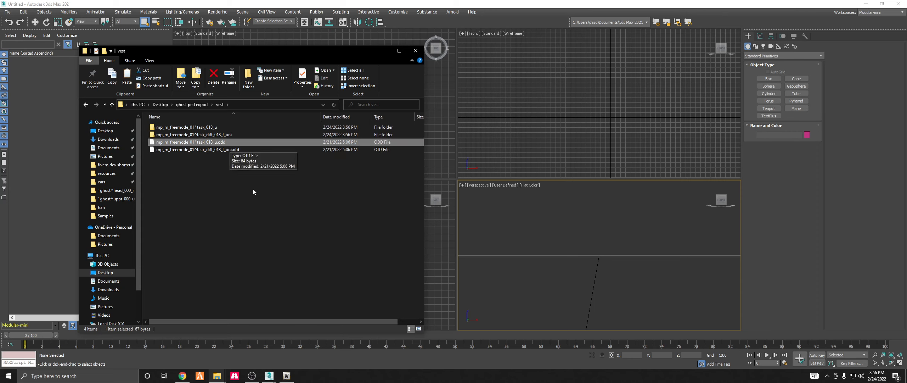
click(196, 199)
click(216, 141)
click(191, 105)
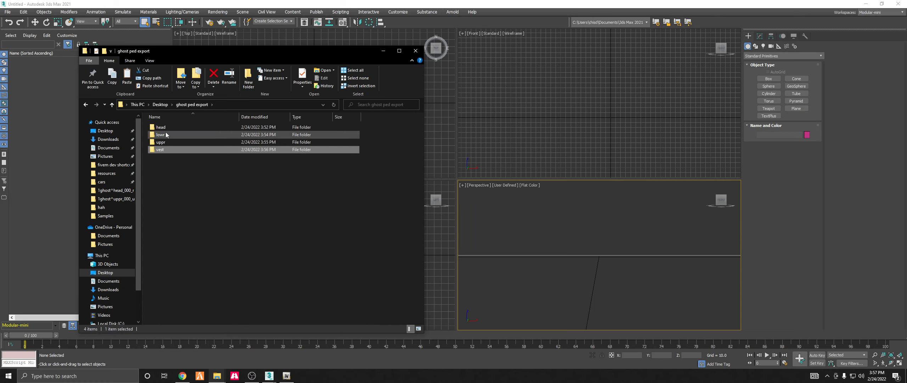
Import 1ghost^uppr_000_u.odd into 3ds Max with GIMS Evo, using the uppr folder of ghost ped export for external textures.
drag(272, 53, 906, 53)
drag(906, 24, 426, 1)
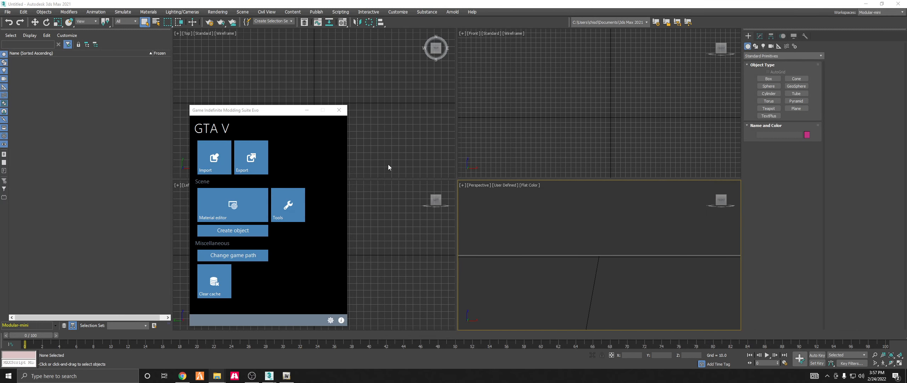
click(215, 156)
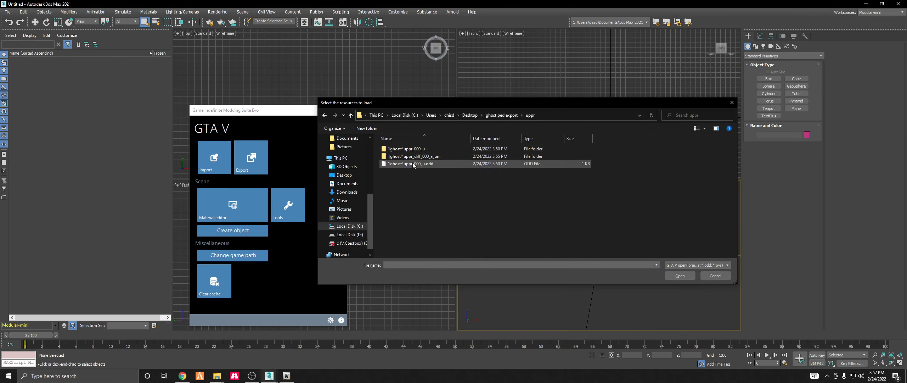
double_click(404, 164)
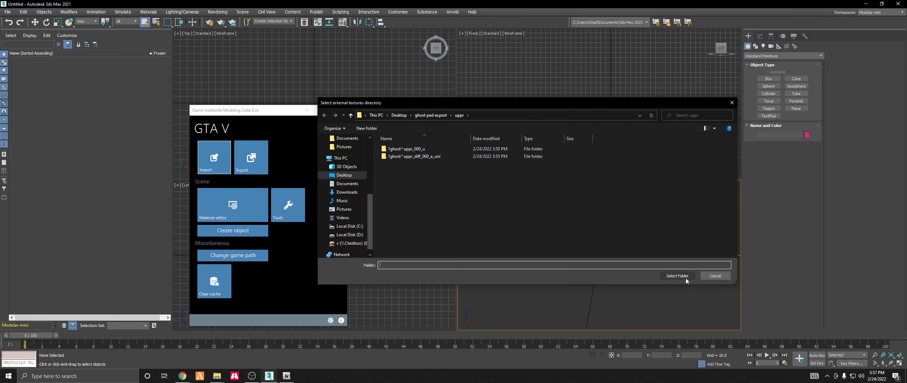
click(677, 276)
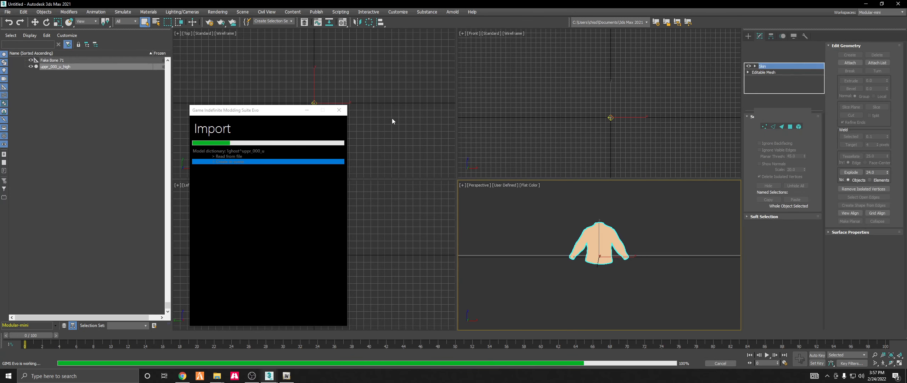
drag(388, 120, 308, 100)
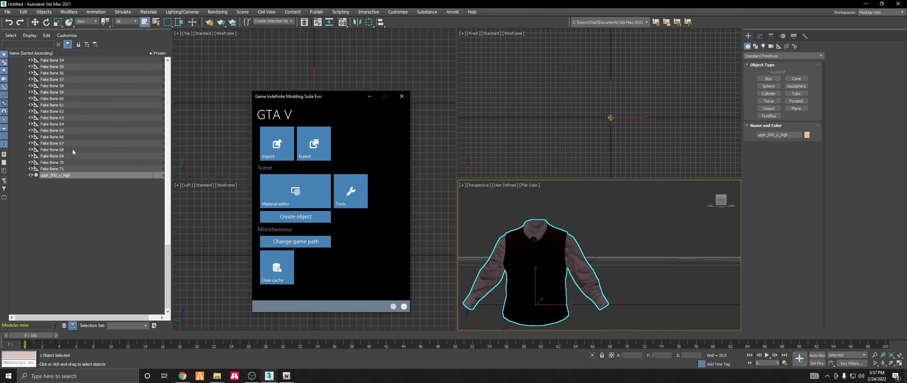
Select Fake Bone 2 through Fake Bone 71 in the imported uppr_000_u hierarchy to review the skeleton.
scroll(73, 149, up, 15)
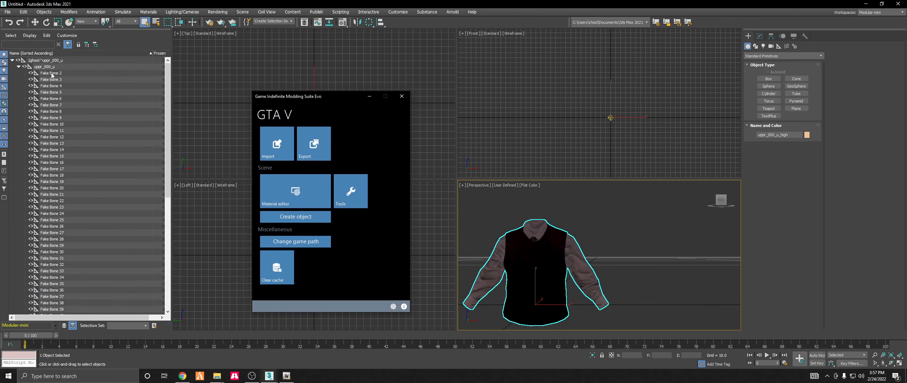
click(52, 73)
scroll(84, 182, down, 11)
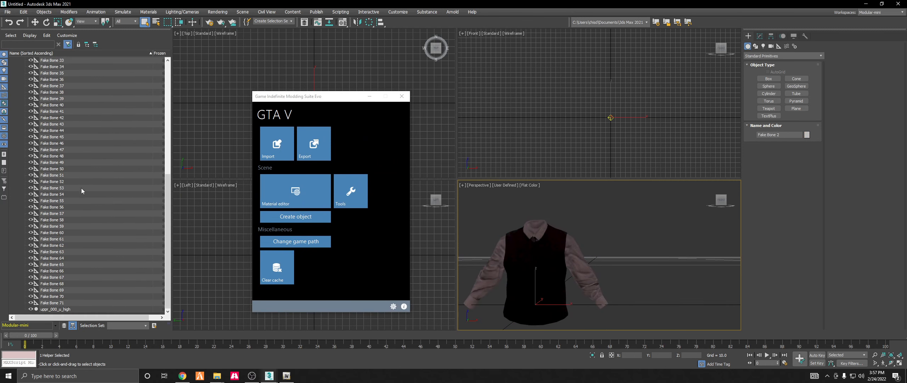
shift+click(61, 304)
scroll(90, 232, up, 12)
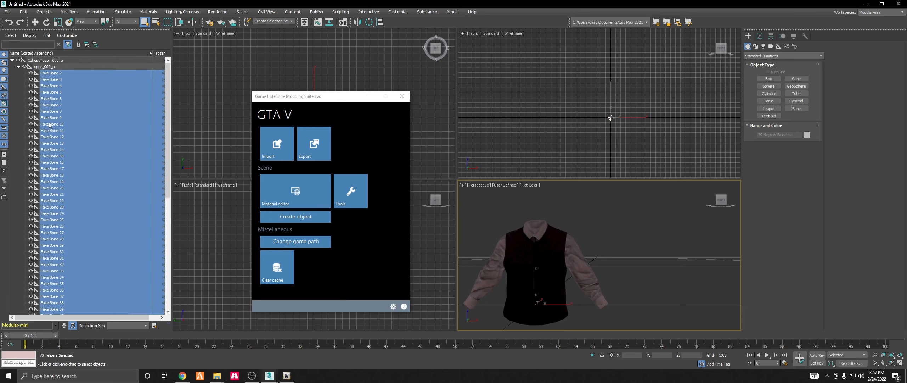
Select the whole imported upper model with all its fake bones and delete it from the scene.
click(48, 63)
click(96, 174)
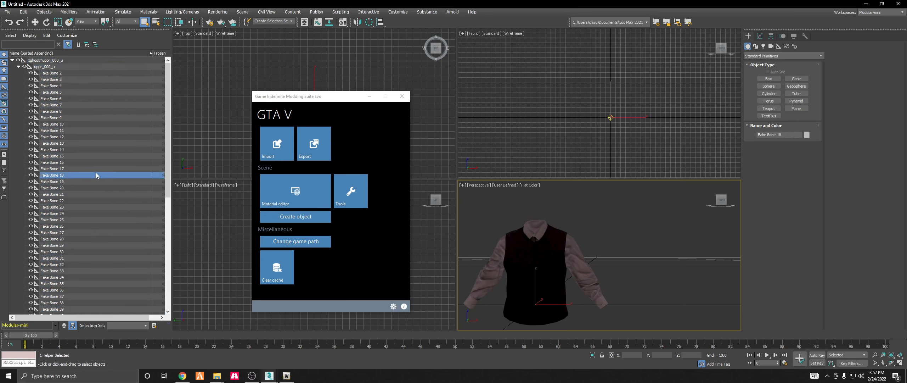
key(ctrl+a)
key(Delete)
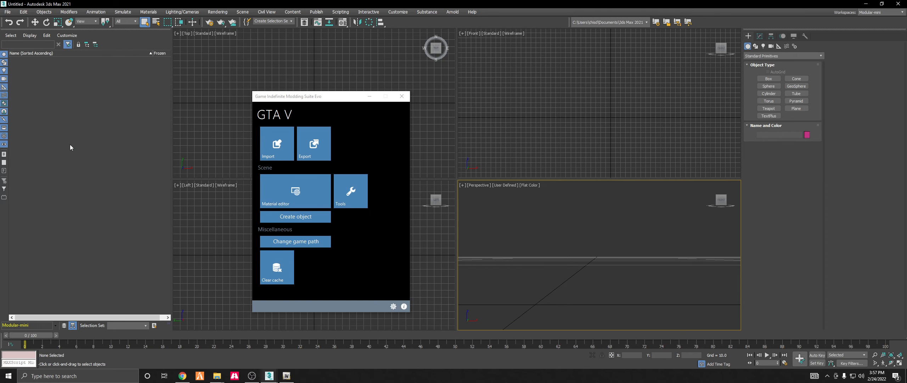
Switch to File Explorer and view the 1ghost^head_diff_000_a_lat texture folder inside the head folder of ghost ped export.
click(217, 375)
drag(319, 138, 349, 61)
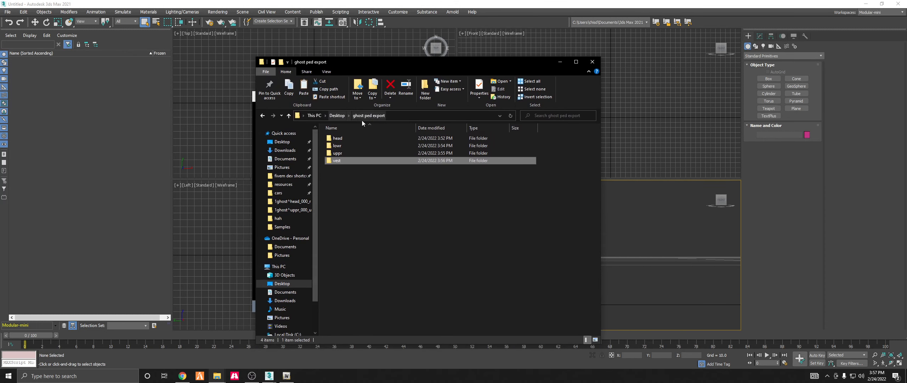
double_click(338, 138)
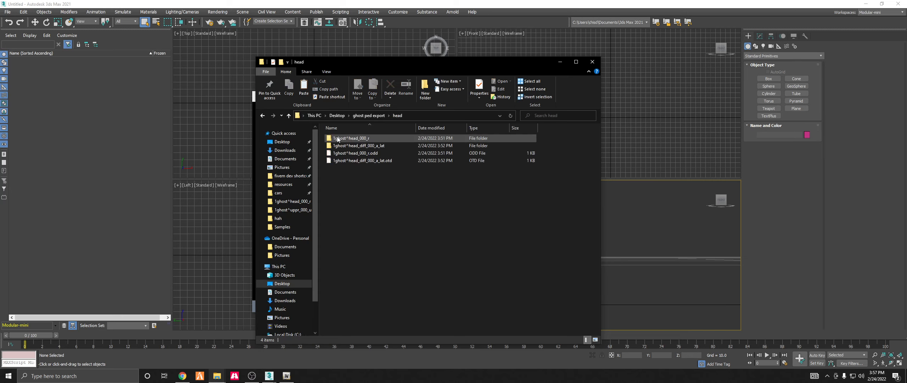
double_click(356, 146)
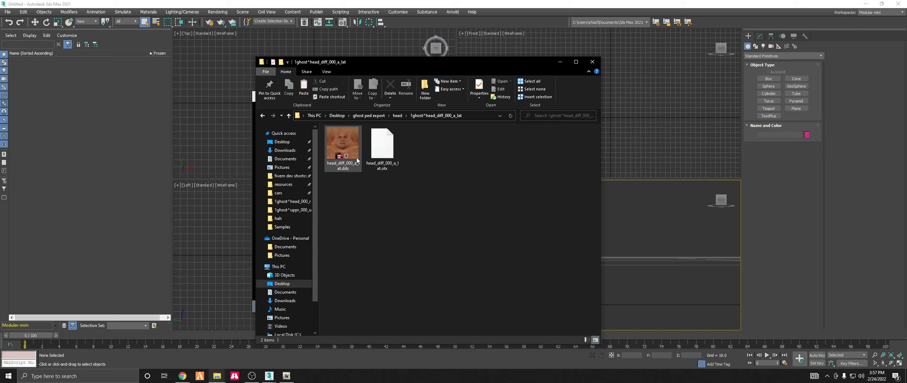
click(398, 115)
Copy the 1ghost^head_000_r.skel skeleton file from the head folder's 1ghost^head_000_r subfolder.
double_click(354, 138)
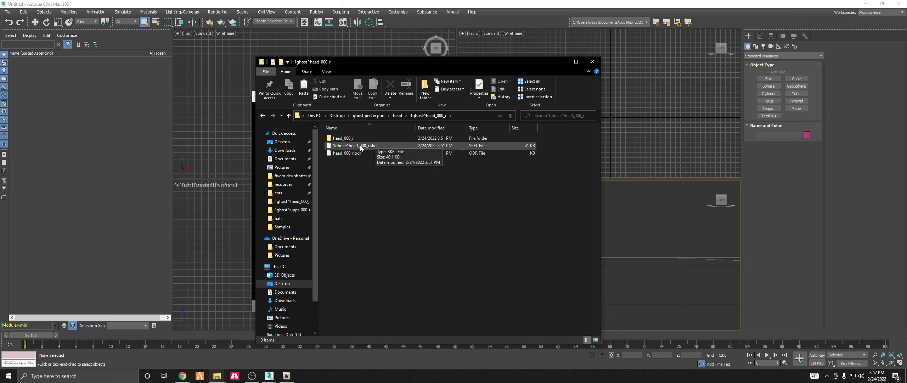
click(376, 146)
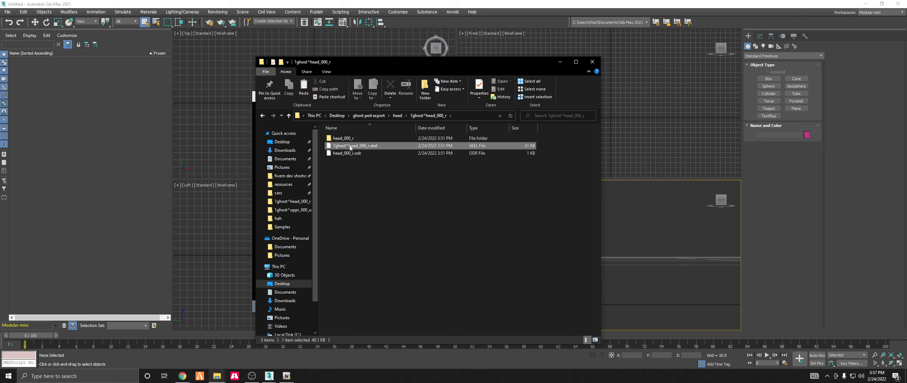
right_click(369, 147)
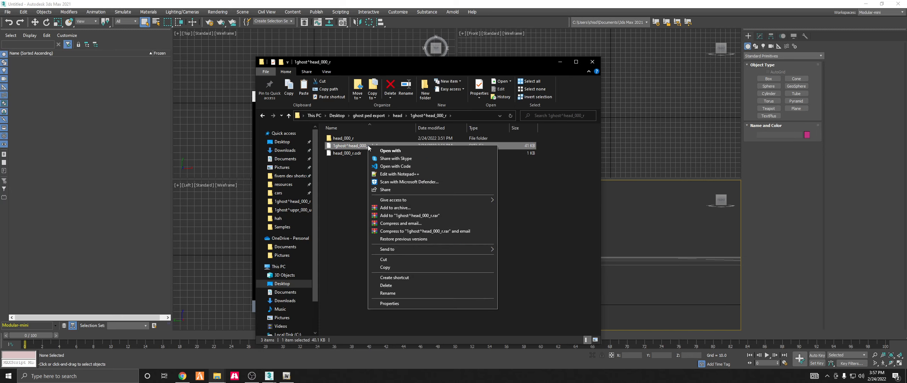
click(387, 266)
Open the uppr folder in ghost ped export and examine the two texture files in its 1ghost^uppr_diff_000_a_uni subfolder.
click(369, 115)
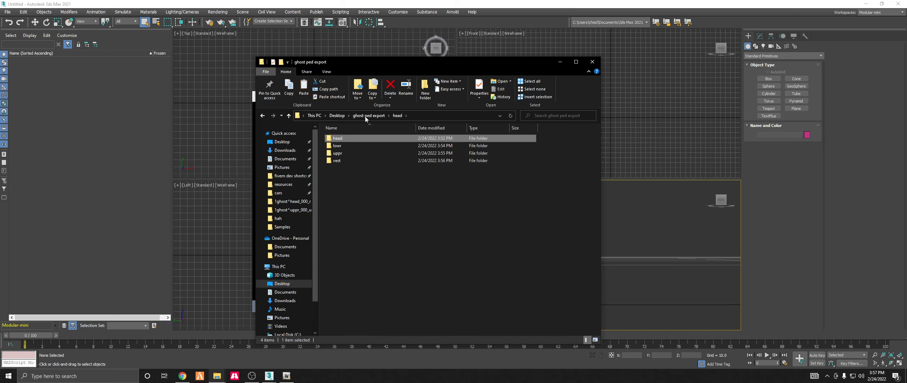
double_click(343, 153)
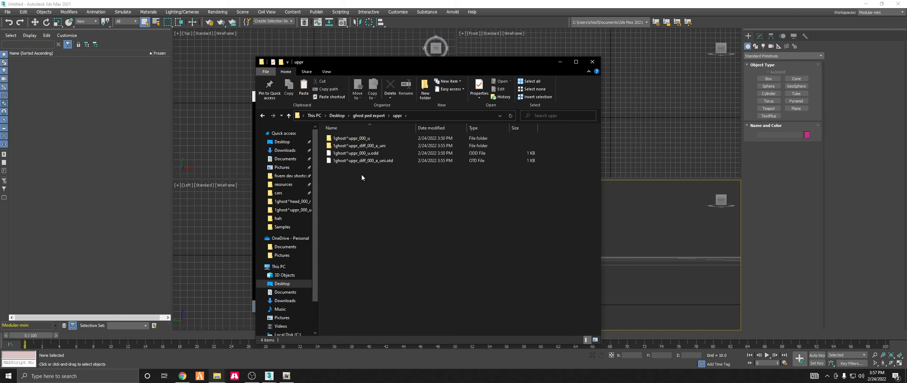
double_click(372, 145)
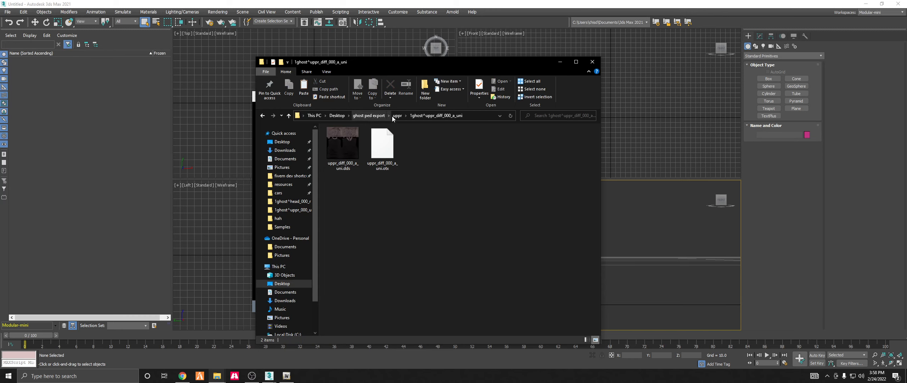
click(391, 116)
click(359, 138)
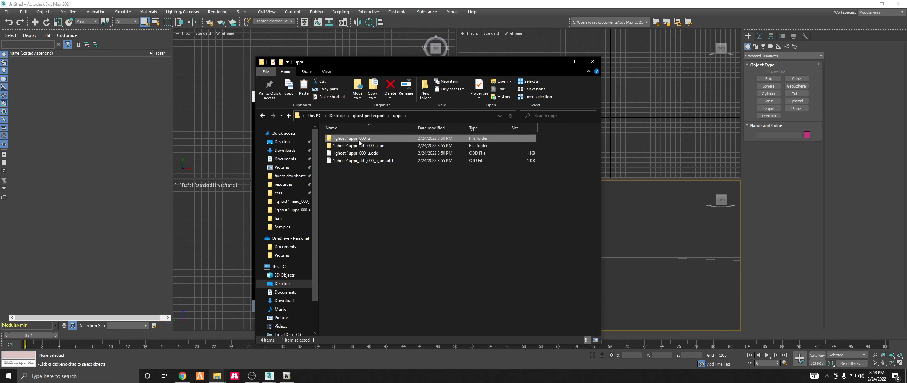
double_click(359, 145)
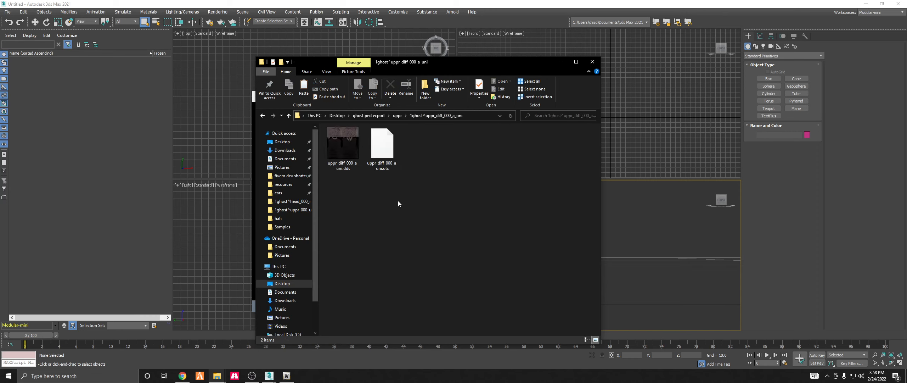
drag(400, 202, 342, 143)
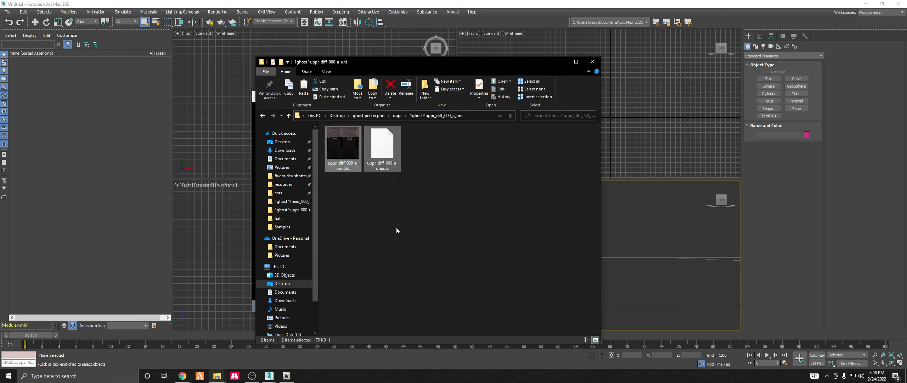
click(397, 116)
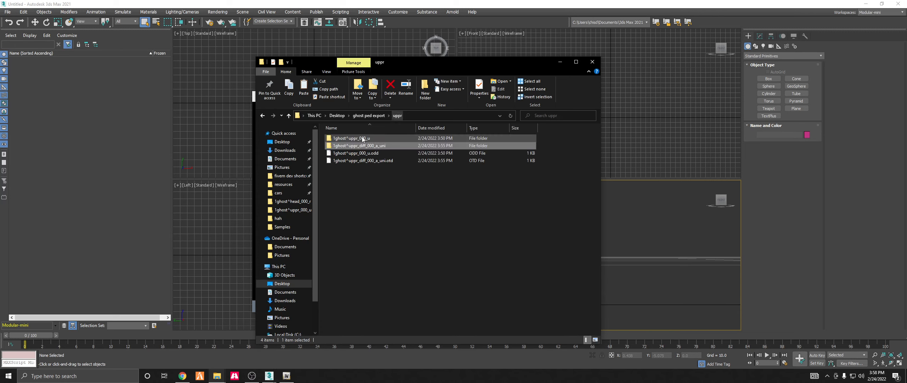
Paste the copied head skeleton file into the uppr folder's 1ghost^uppr_000_u subfolder.
double_click(351, 138)
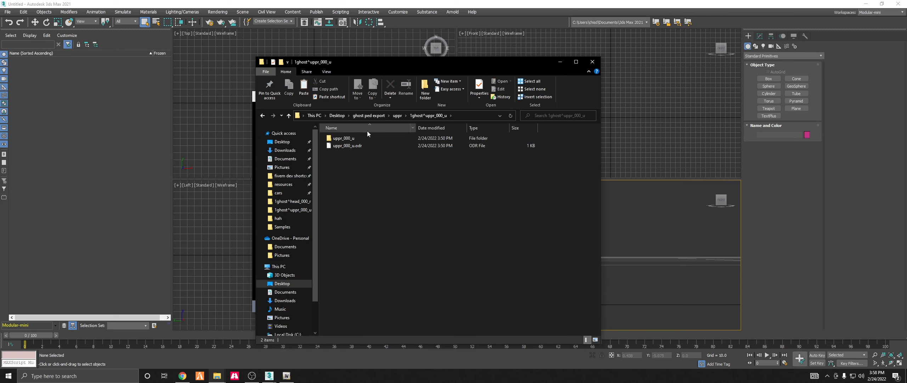
click(342, 138)
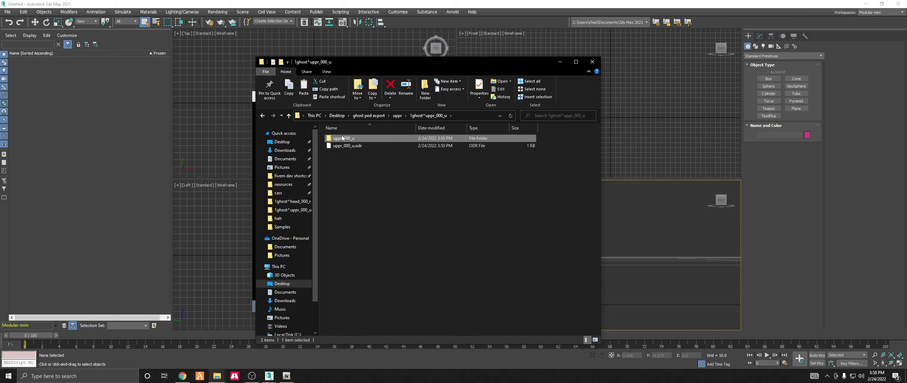
click(369, 179)
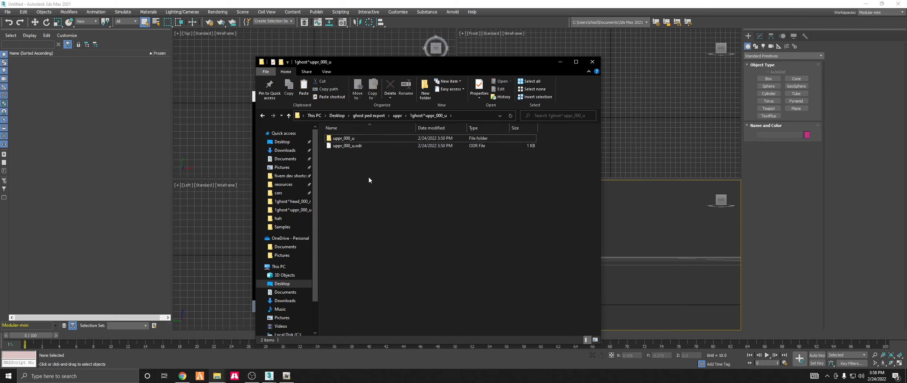
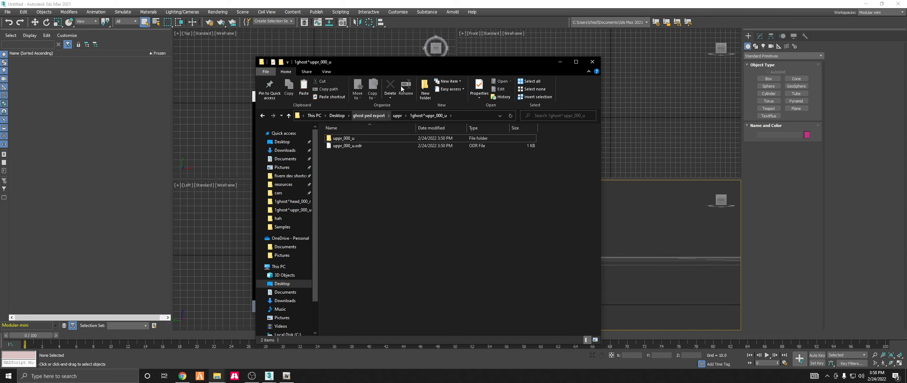
drag(410, 63, 547, 54)
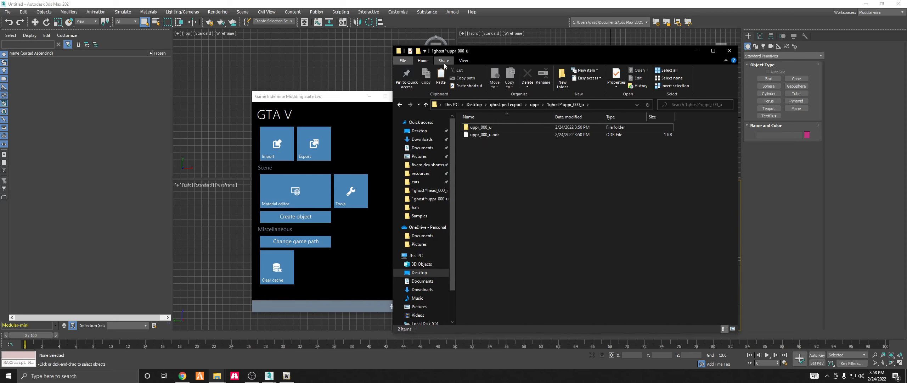
right_click(499, 173)
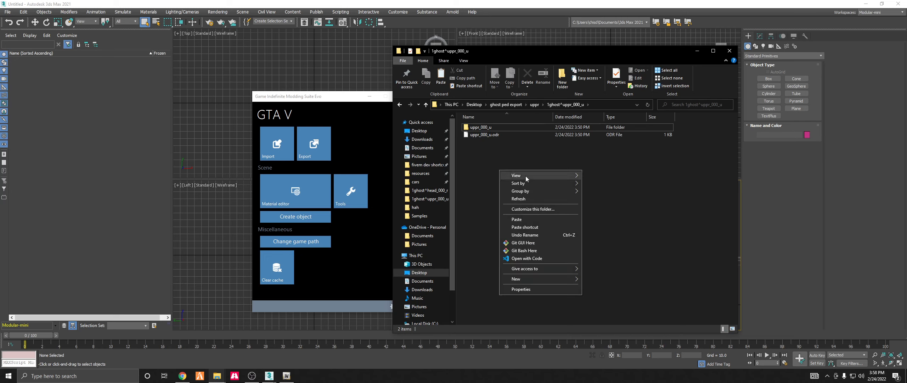
click(518, 219)
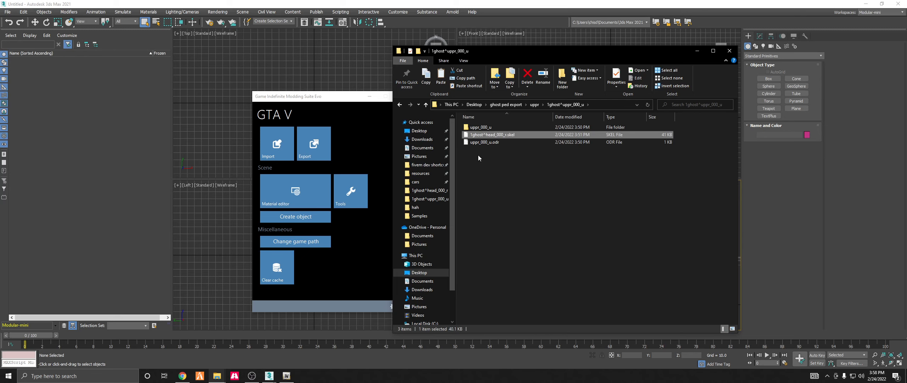
Copy the name of the uppr_000_u folder without renaming it.
click(489, 127)
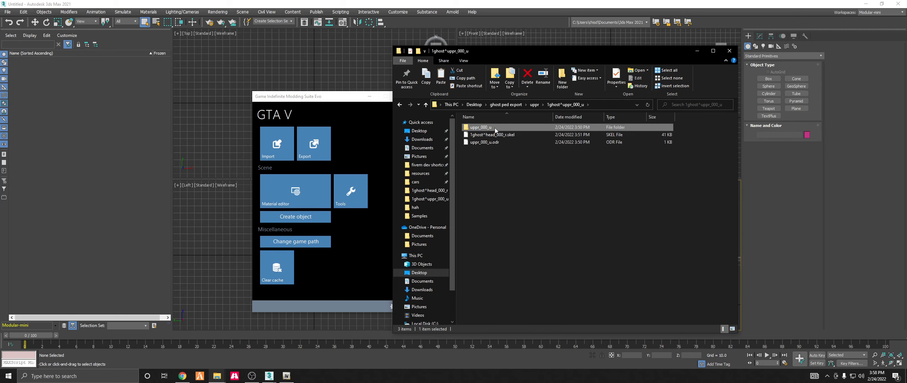
key(F2)
key(super+c)
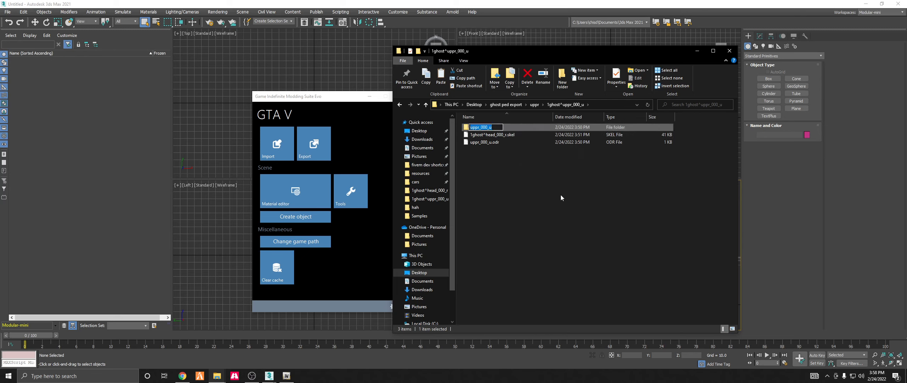
right_click(508, 126)
click(522, 303)
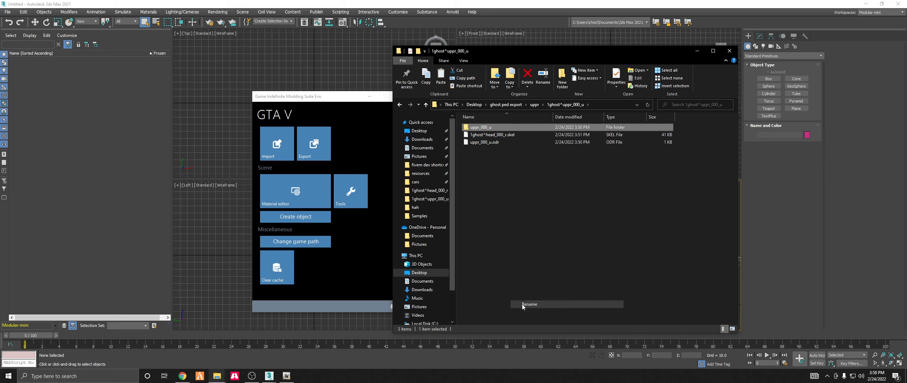
right_click(487, 126)
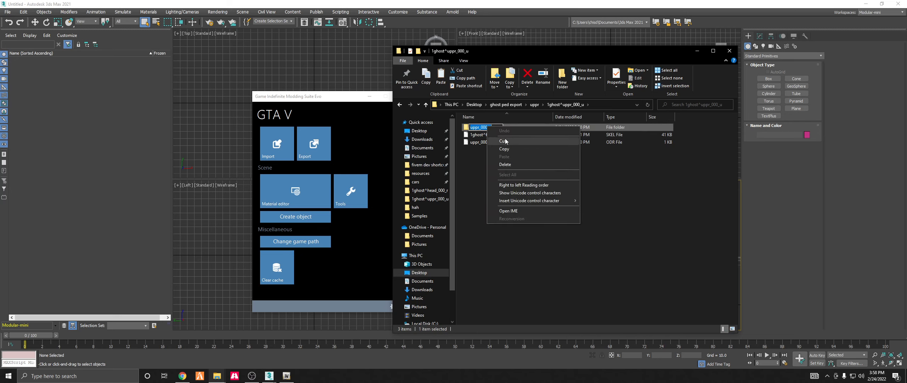
click(488, 139)
click(494, 135)
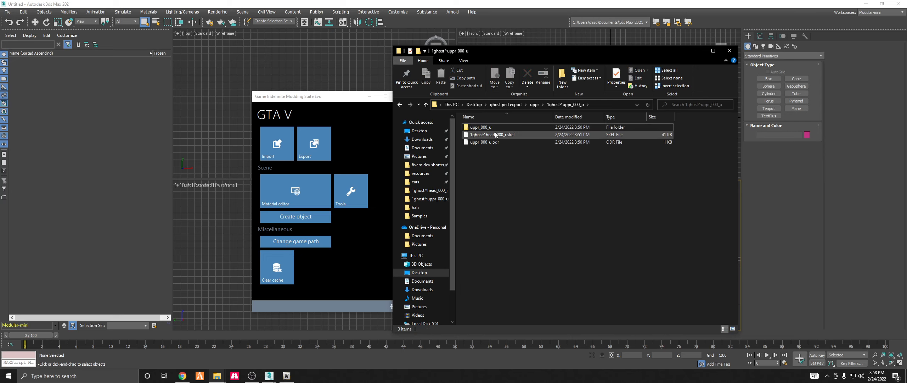
Rename the pasted 1ghost^head_000_r.skel file to "uppr_000_u FULL.skel" using the copied folder name.
right_click(495, 134)
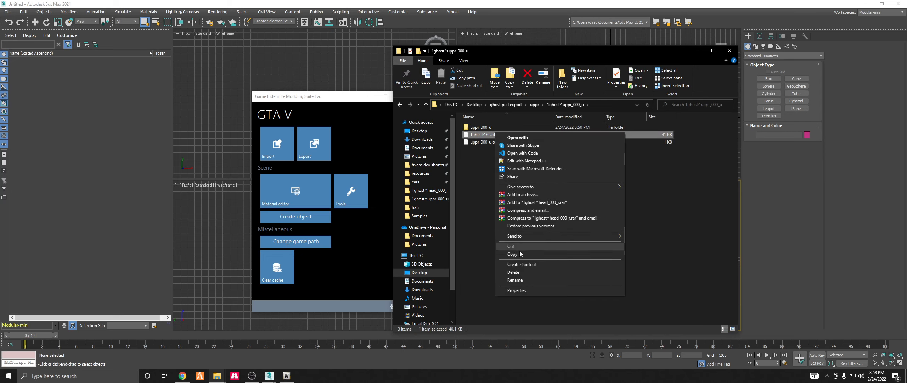
click(515, 280)
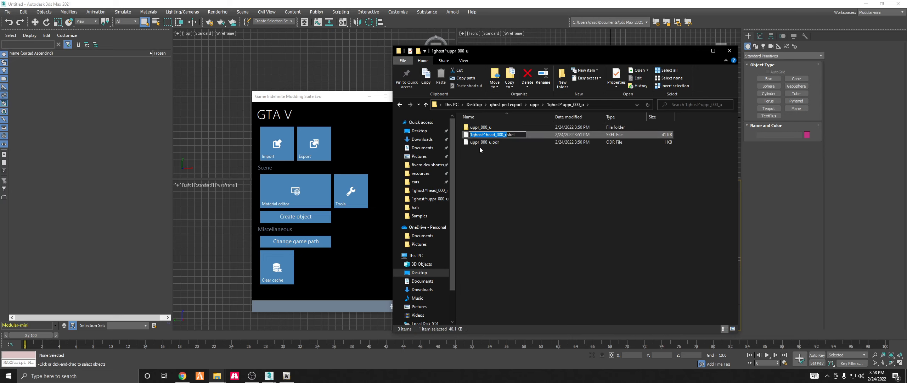
right_click(485, 134)
click(506, 163)
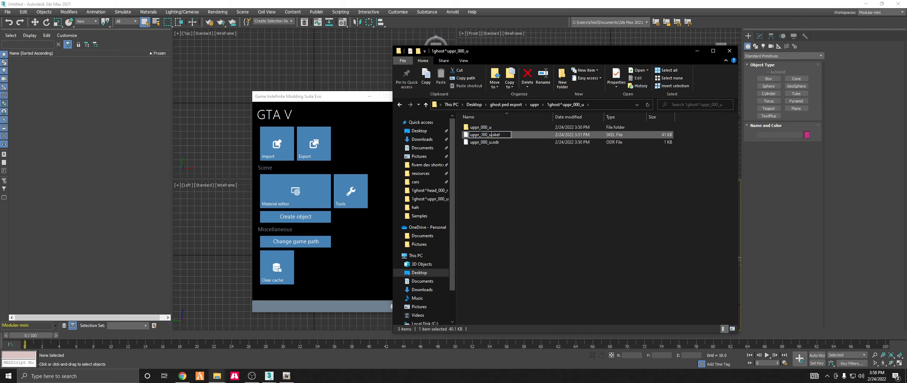
text(FULL)
key(Return)
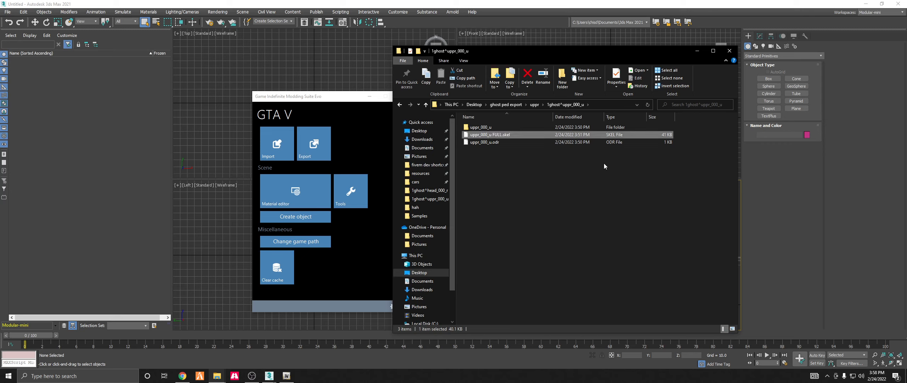
Import 1ghost^uppr_000_u.odd from the uppr folder with the GTA V modding suite and move its window off the viewports.
click(535, 106)
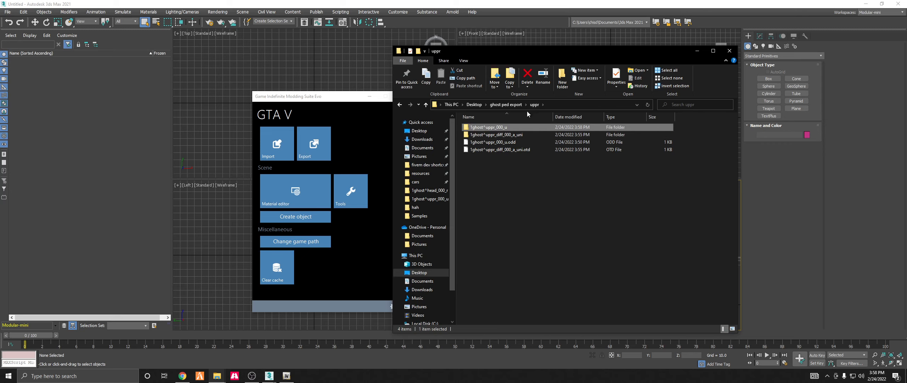
double_click(499, 128)
click(498, 137)
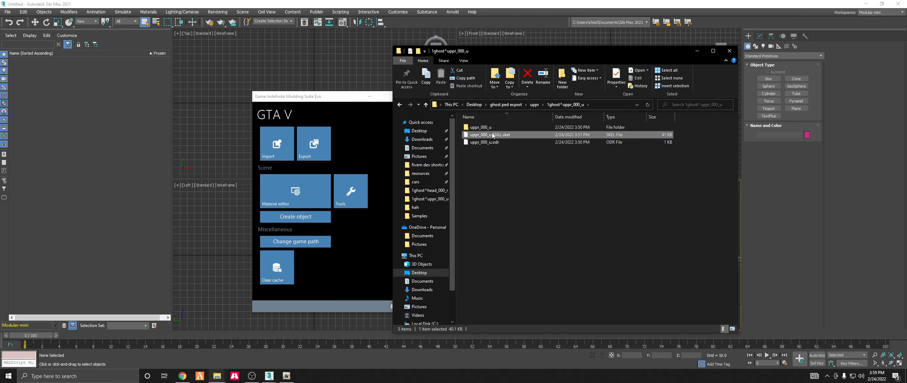
click(275, 144)
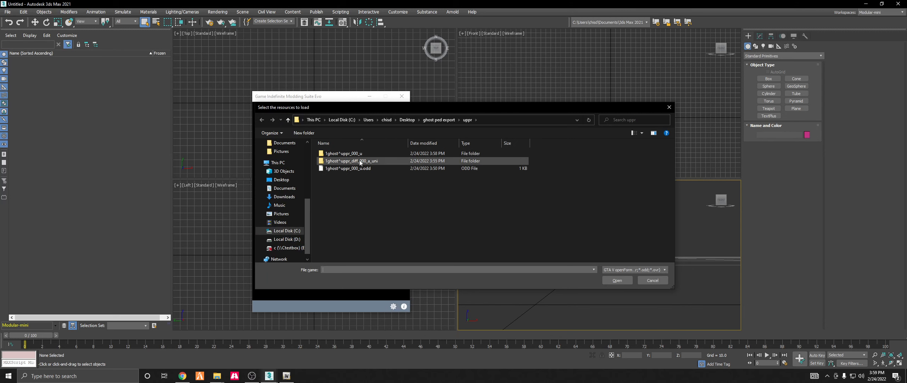
double_click(383, 168)
click(615, 280)
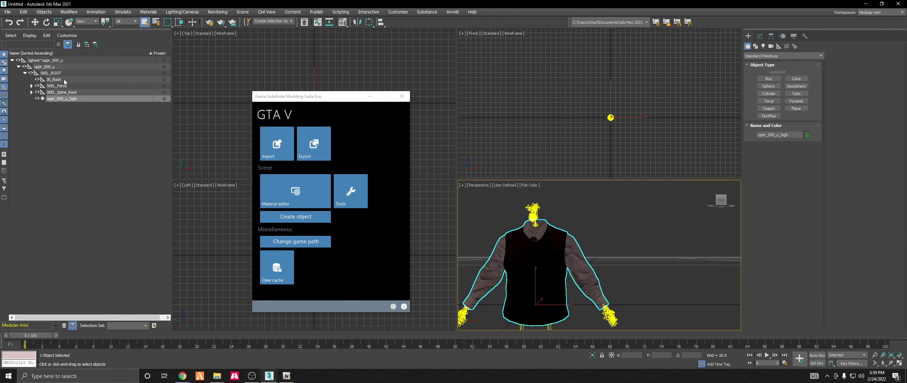
drag(296, 96, 0, 147)
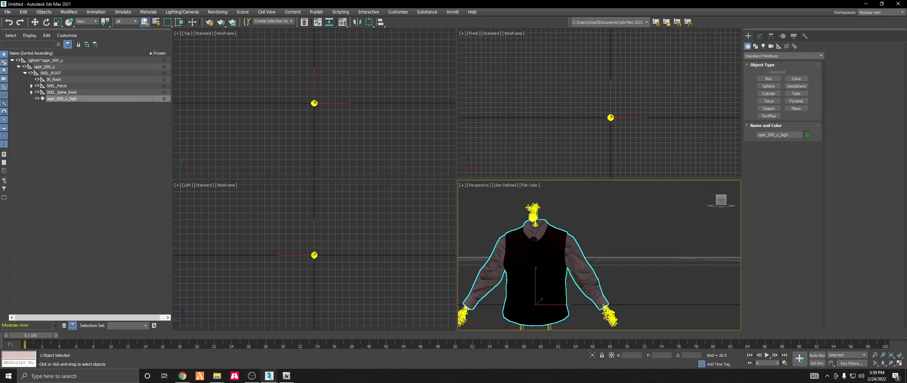
Expand the SKEL_Pelvis branch and select SKEL_L_Thigh to examine the imported leg bones.
click(31, 85)
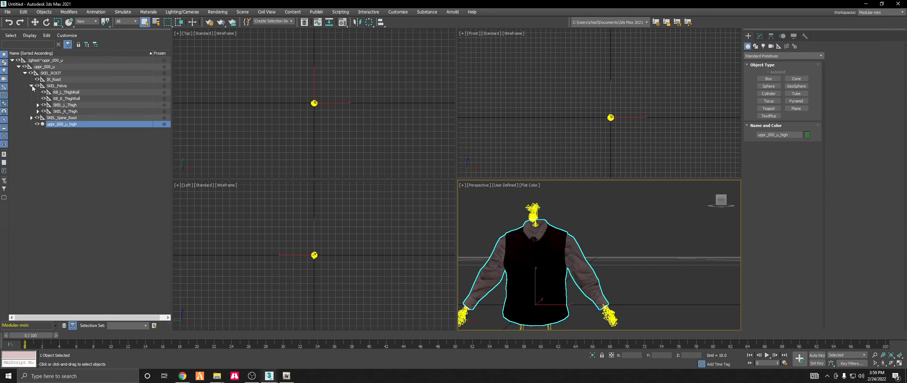
click(73, 104)
scroll(573, 222, down, 2)
mouse_move(719, 201)
mouse_down()
mouse_move(734, 209)
mouse_move(719, 199)
mouse_up()
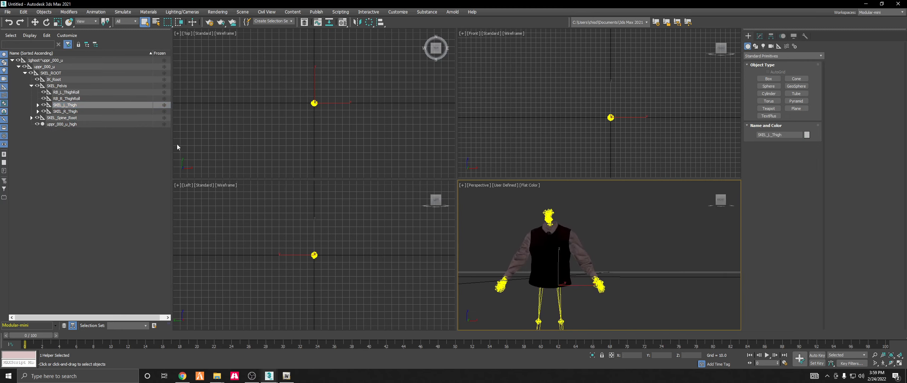
Expand the spine chain from SKEL_Spine_Root down through SKEL_Spine3 to show its child bones.
click(31, 118)
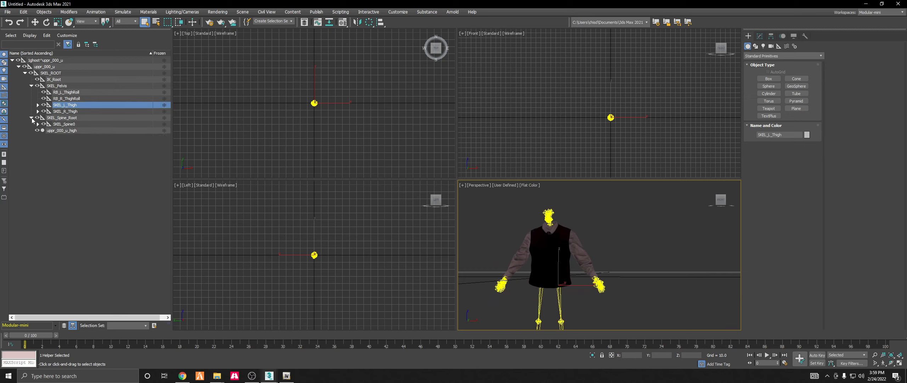
click(38, 124)
click(44, 131)
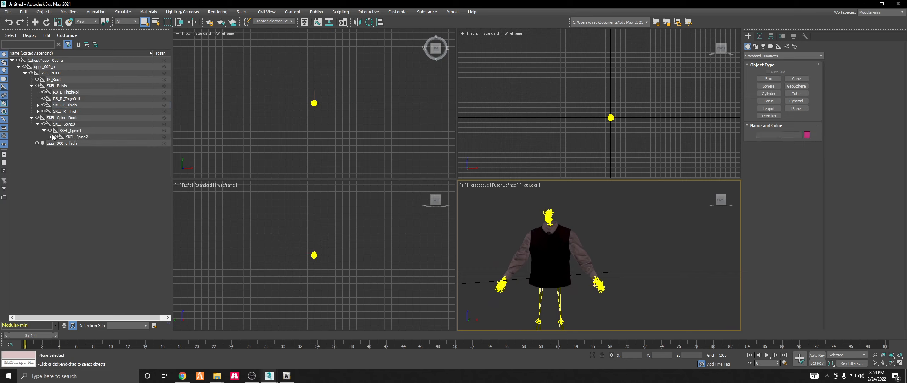
click(51, 136)
click(57, 143)
Select the left clavicle, spine and neck bones in turn to review them, and clear the selection.
click(102, 152)
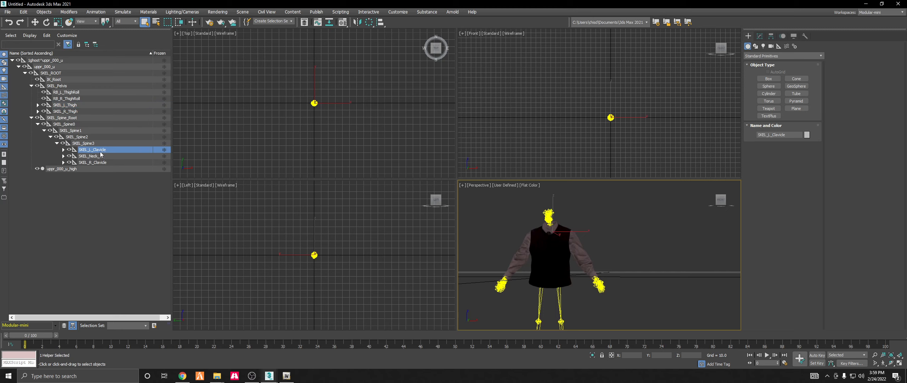
click(97, 137)
click(96, 131)
click(94, 119)
click(96, 156)
click(717, 212)
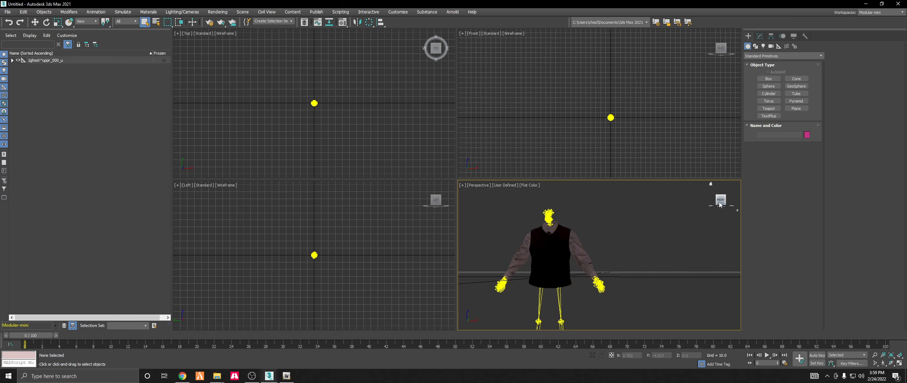
Inspect the uppr_000_u_high mesh and SKEL_Neck_1 from other angles, expanding the neck bone's children.
drag(722, 202, 705, 214)
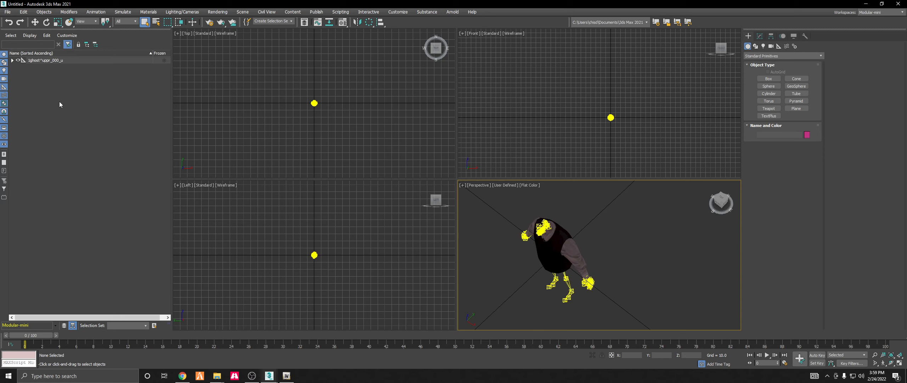
click(556, 247)
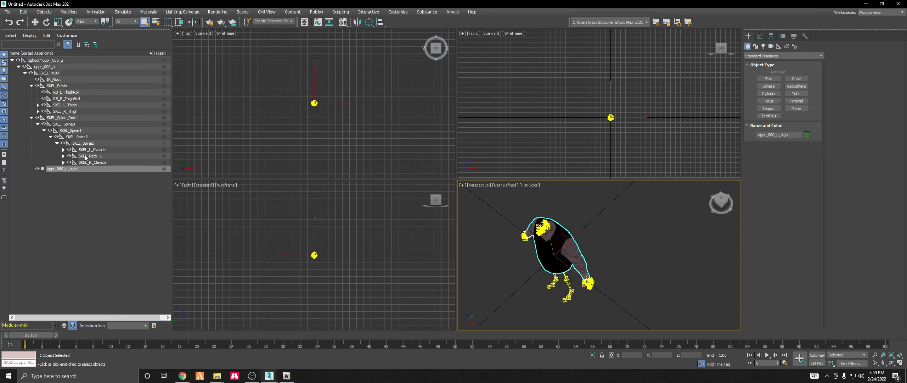
click(85, 156)
drag(723, 204, 731, 187)
click(63, 156)
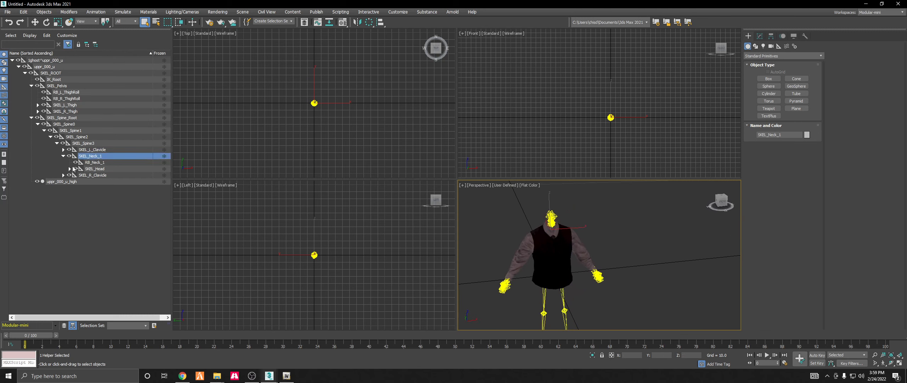
click(70, 168)
click(69, 169)
click(63, 181)
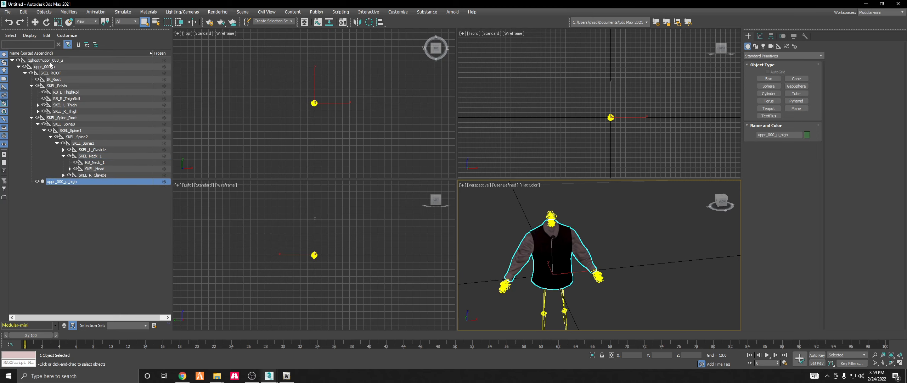
Check the 1ghost^uppr_000_u root and the uppr_000_u_high mesh, and collapse the whole model hierarchy.
click(48, 61)
click(63, 182)
click(11, 58)
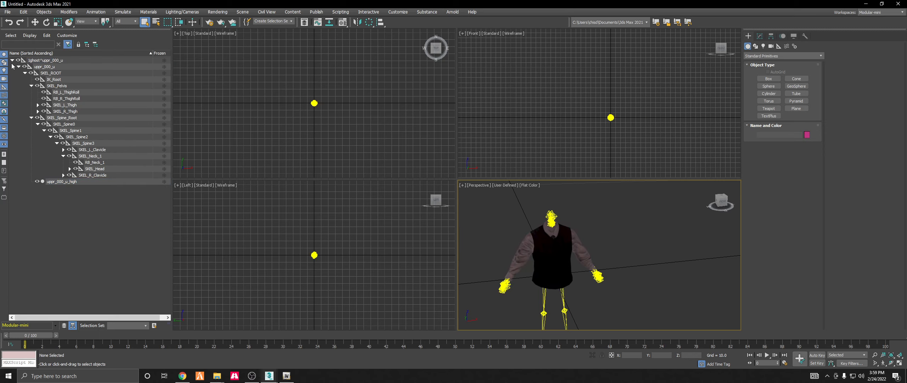
click(13, 60)
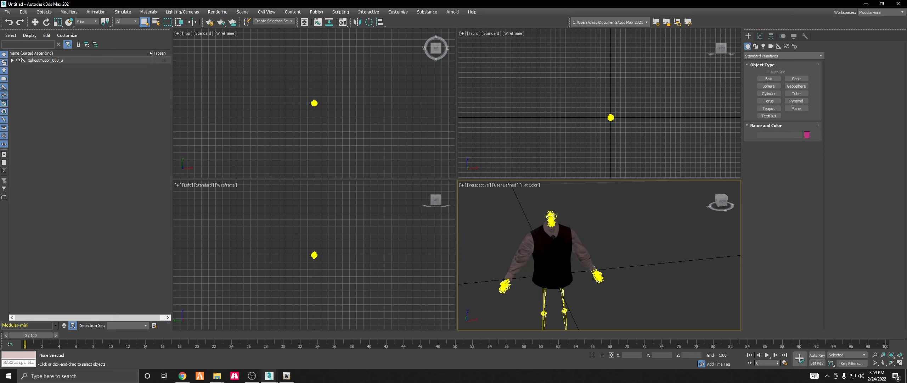
Import the trouser model 1ghost^lowr_000_u.odd from the ghost ped export folder, using lowr as its external textures folder.
click(473, 165)
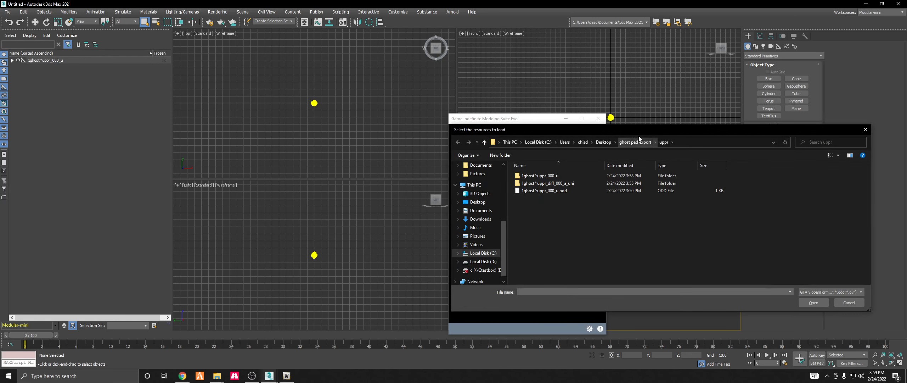
drag(666, 131, 299, 85)
click(238, 96)
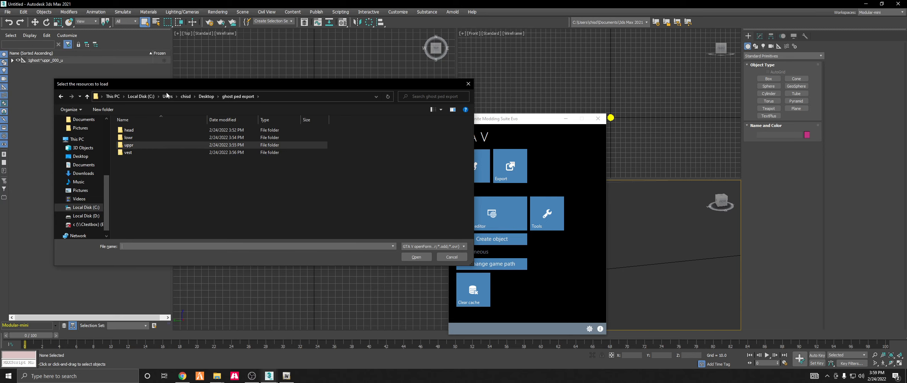
double_click(128, 137)
double_click(141, 144)
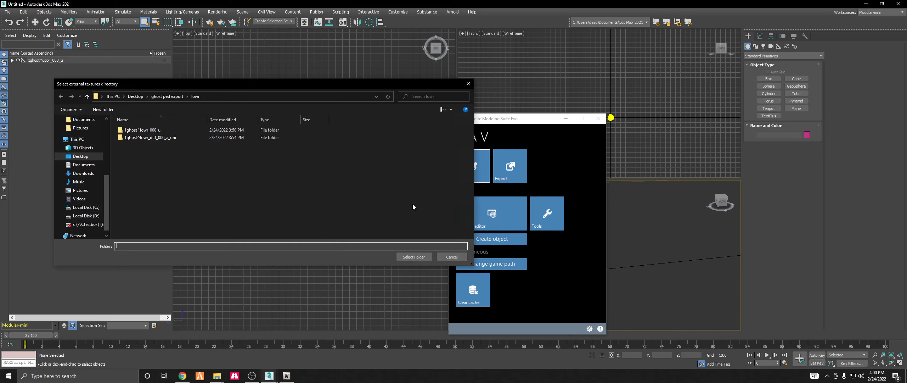
click(420, 258)
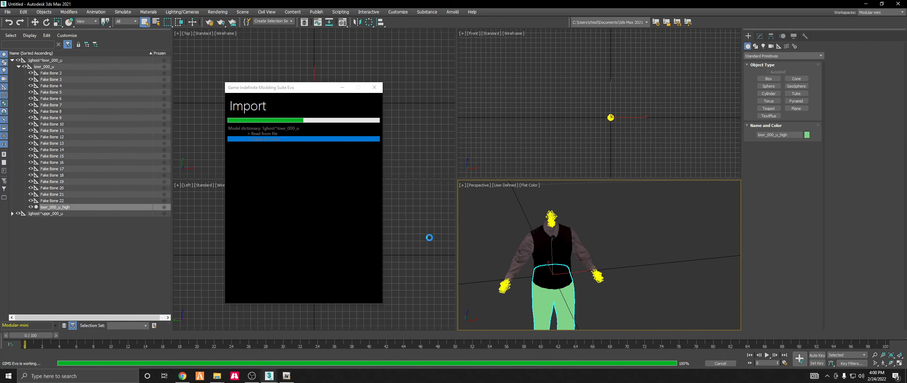
Import the head model 1ghost^head_000_r.odd from the ghost ped export folder, using head as its external textures folder.
click(250, 136)
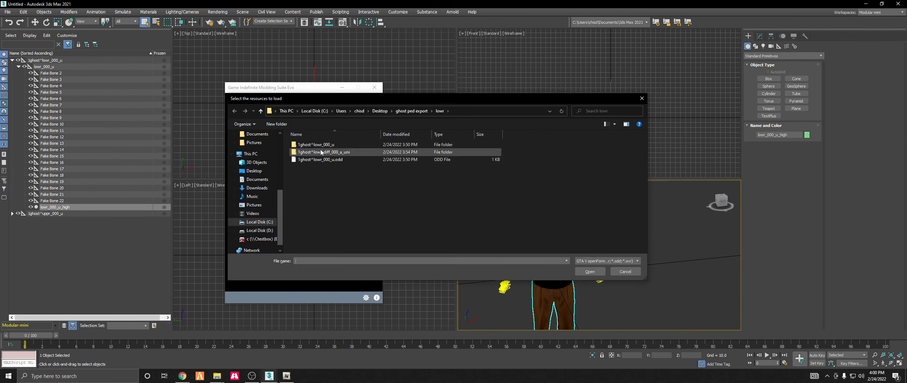
click(418, 112)
double_click(312, 146)
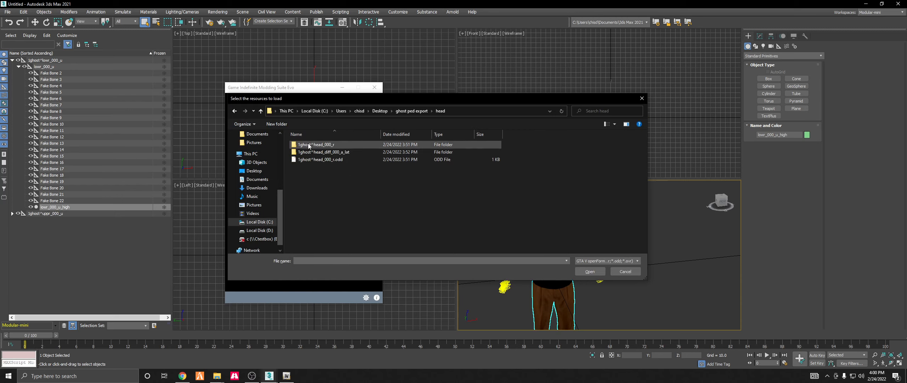
double_click(333, 160)
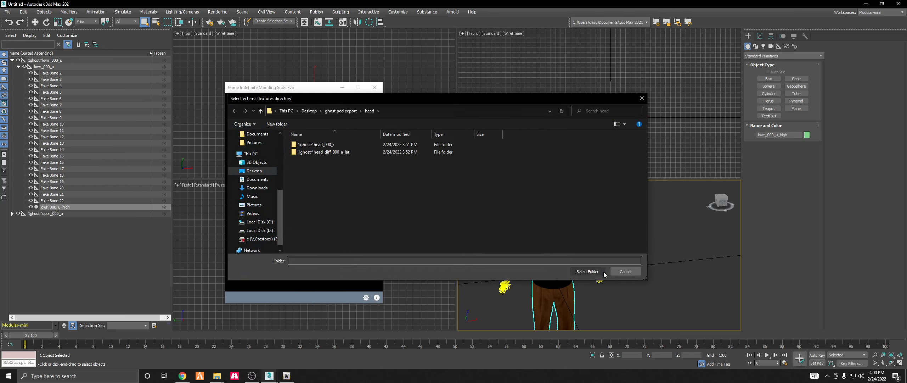
click(602, 272)
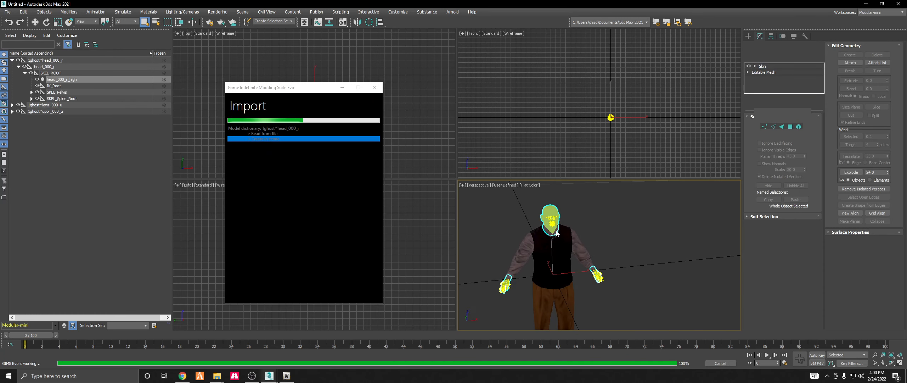
click(250, 136)
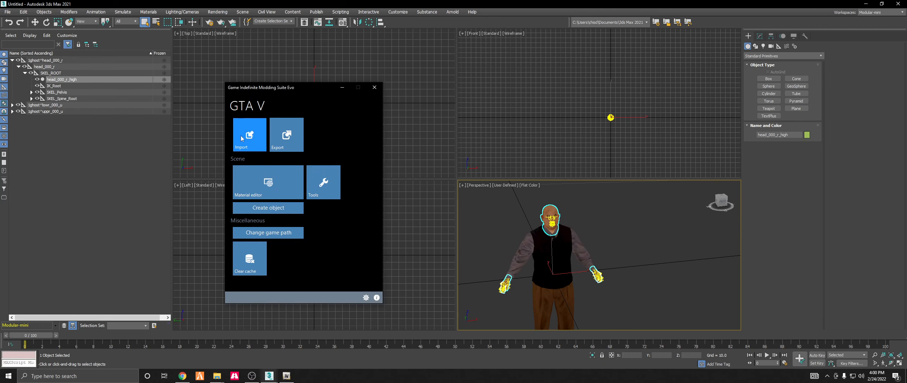
drag(356, 100, 442, 93)
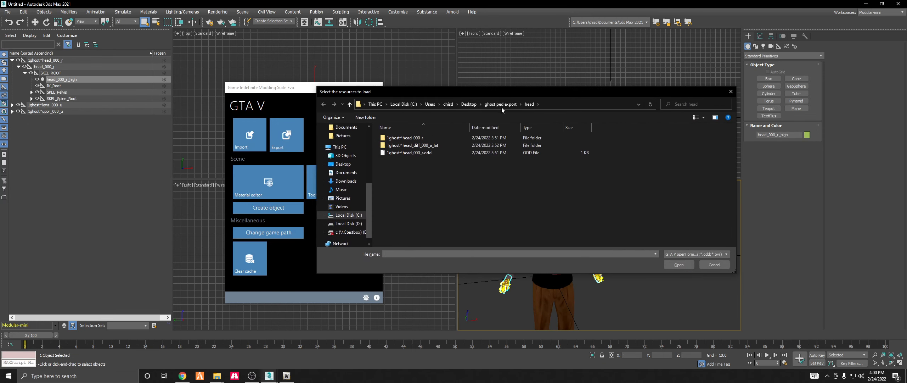
click(500, 105)
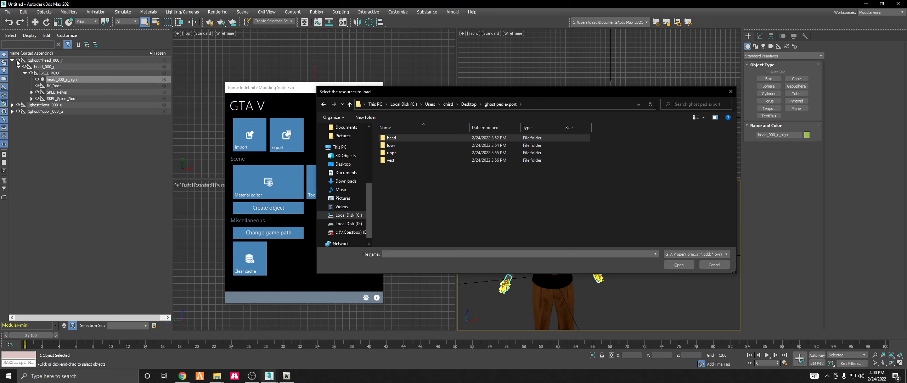
click(714, 265)
Collapse the 1ghost^head_000_r hierarchy in the scene list.
click(14, 61)
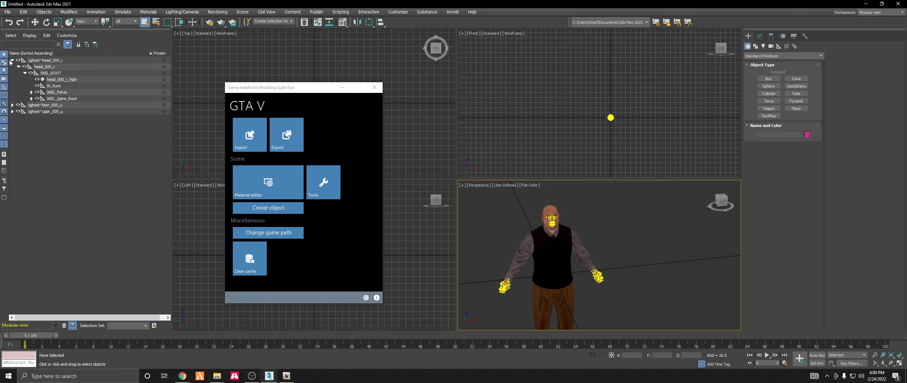
click(12, 61)
Browse the vest export folder for import, examining its mp_m_freemode_01^task_018_u model folder and mp_m_freemode_01^task_diff_018_f_uni texture folder.
click(262, 148)
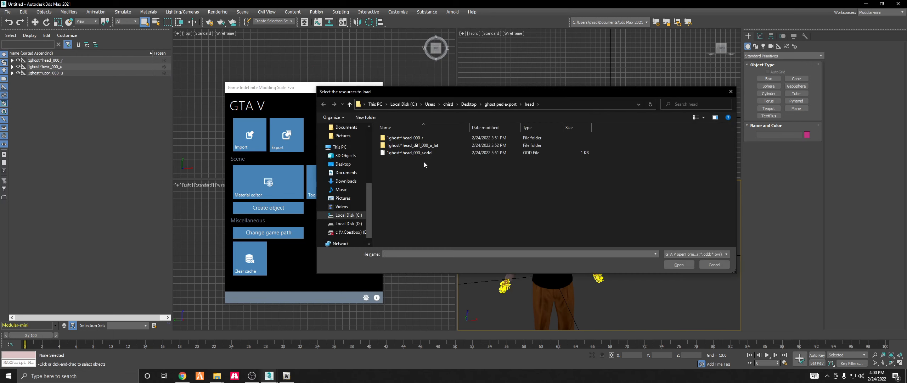
double_click(391, 161)
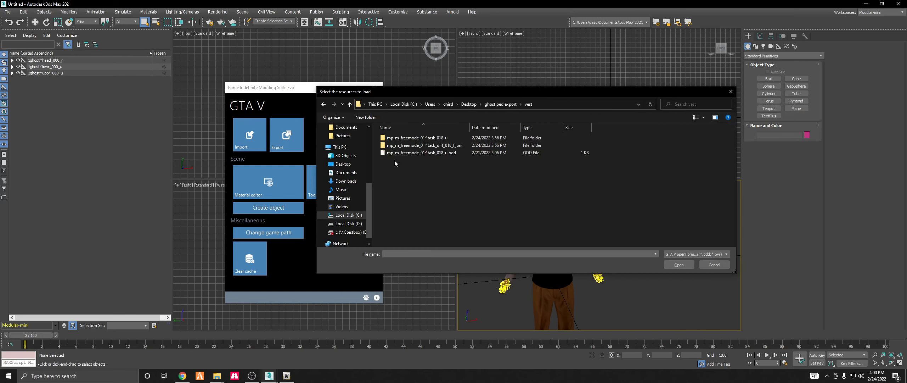
drag(456, 92, 434, 78)
double_click(401, 129)
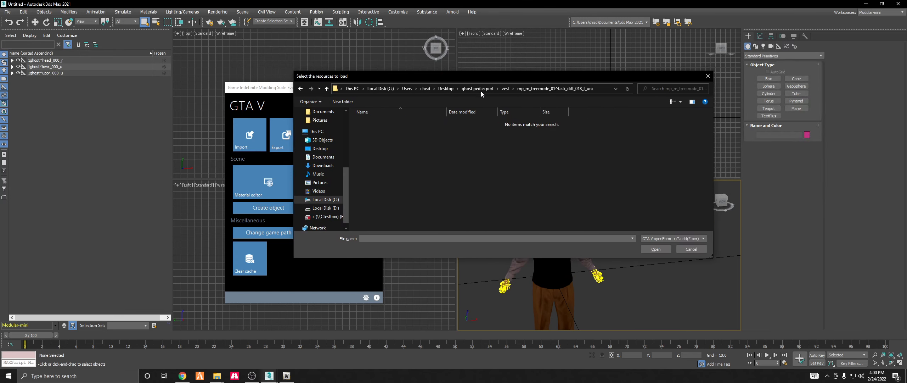
click(505, 88)
double_click(430, 122)
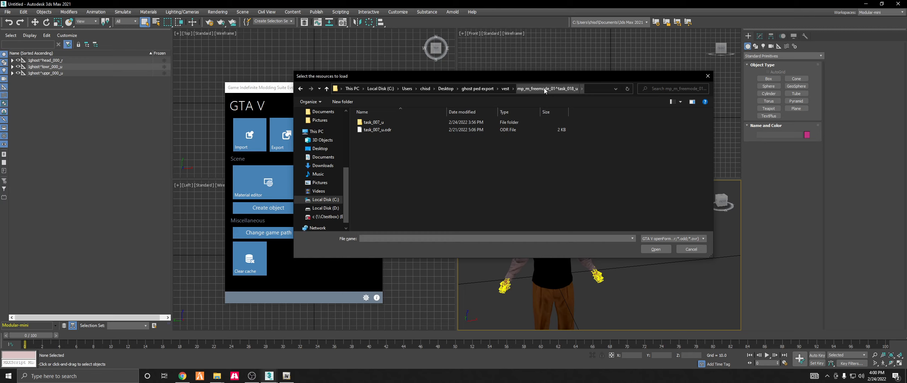
click(506, 88)
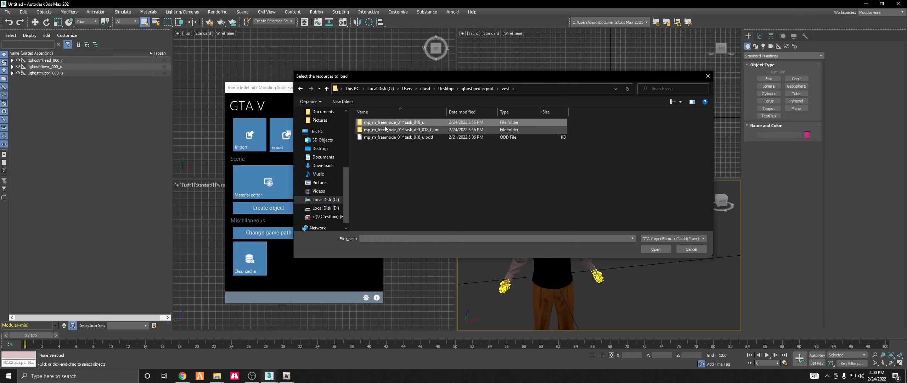
click(411, 122)
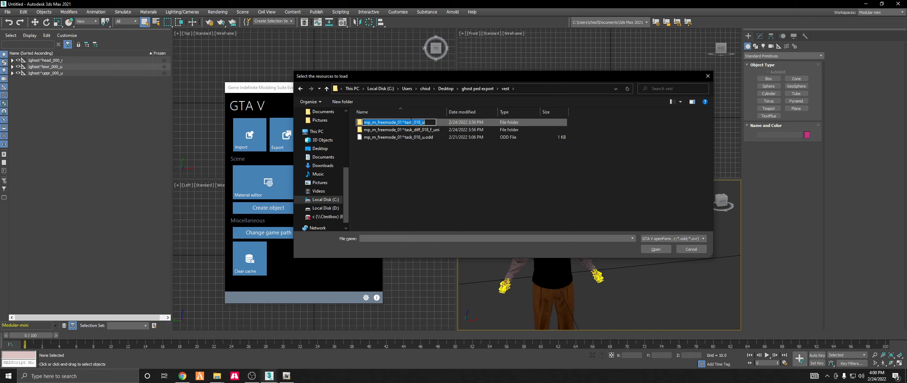
click(402, 122)
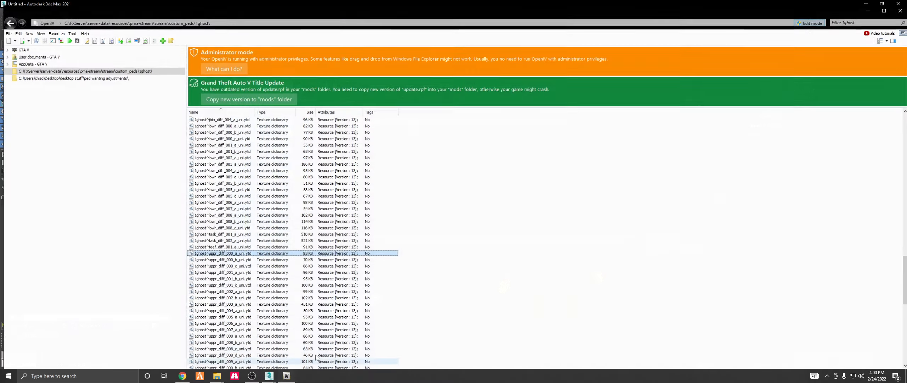
Switch to OpenIV, search all archives for mp_m_freemode_01.yft and go to the file's location in streamedpeds_mp.rpf.
scroll(289, 247, up, 15)
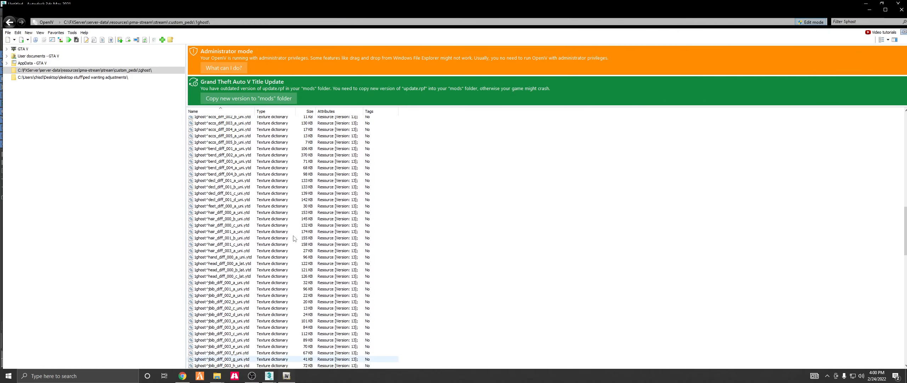
scroll(288, 247, up, 6)
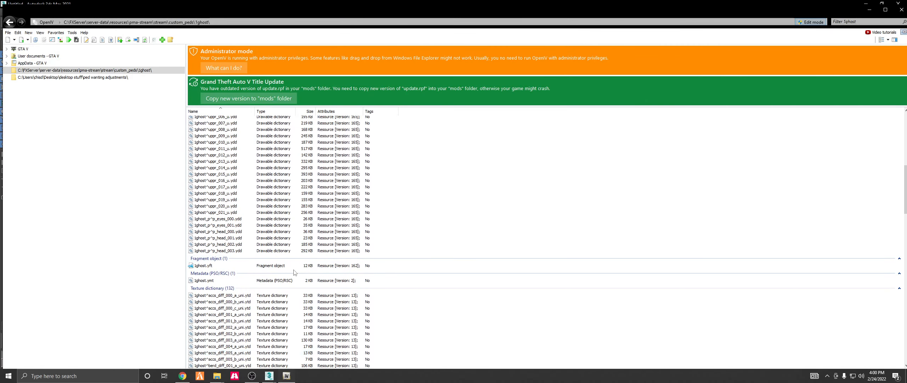
click(861, 22)
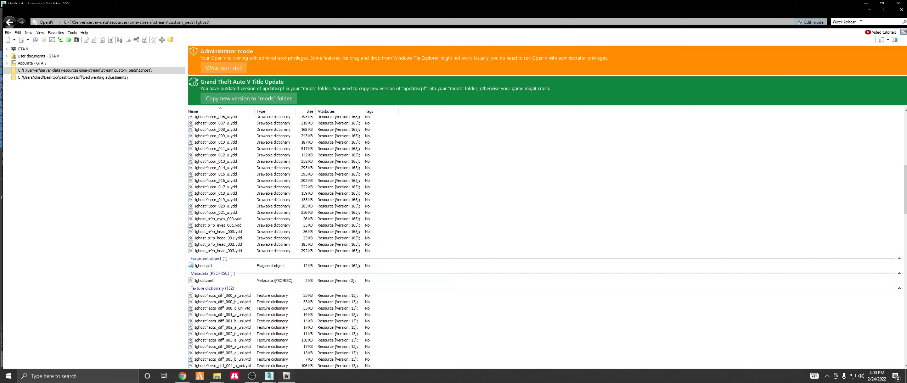
text(mp_m_freemode_01)
text(.)
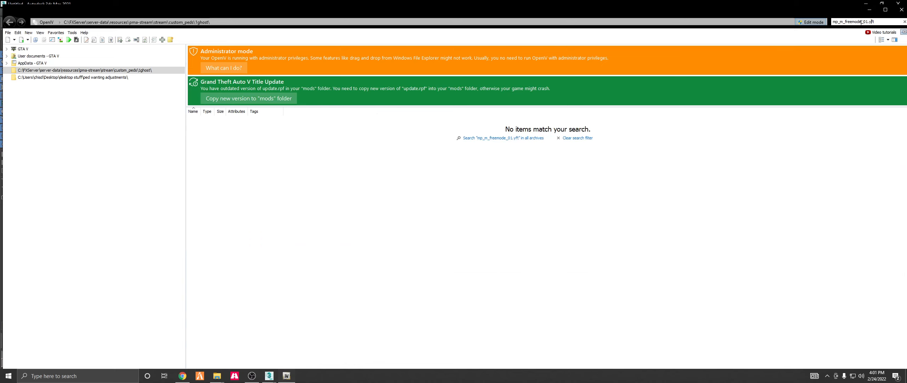
click(498, 139)
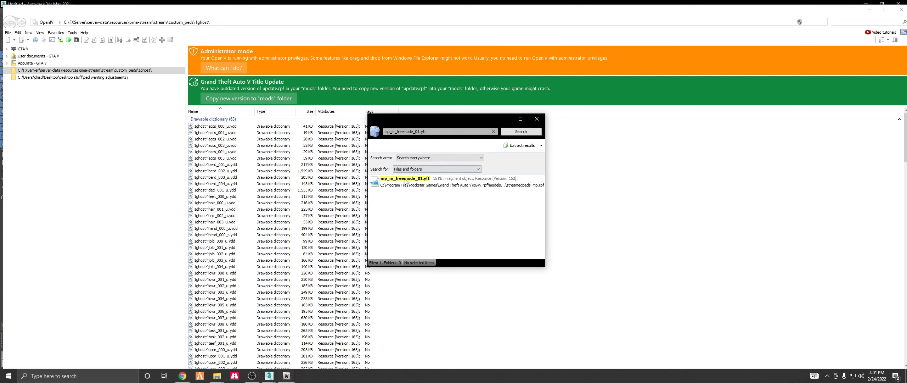
double_click(439, 190)
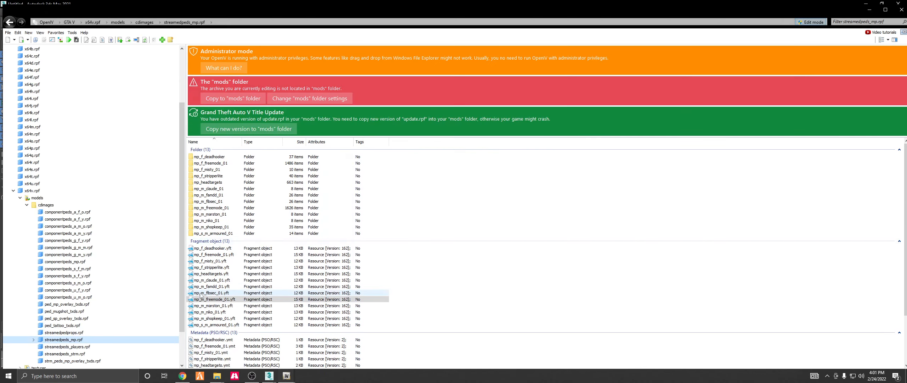
Preview mp_m_freemode_01.yft in the model viewer, check it from another angle, and close the viewer.
double_click(218, 244)
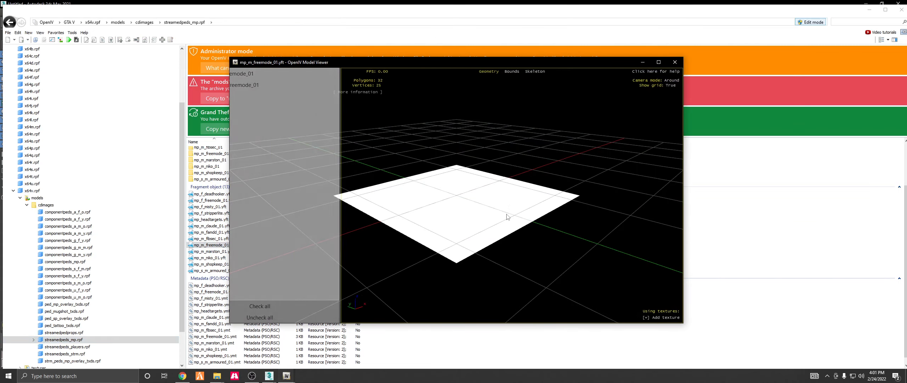
drag(507, 217, 446, 156)
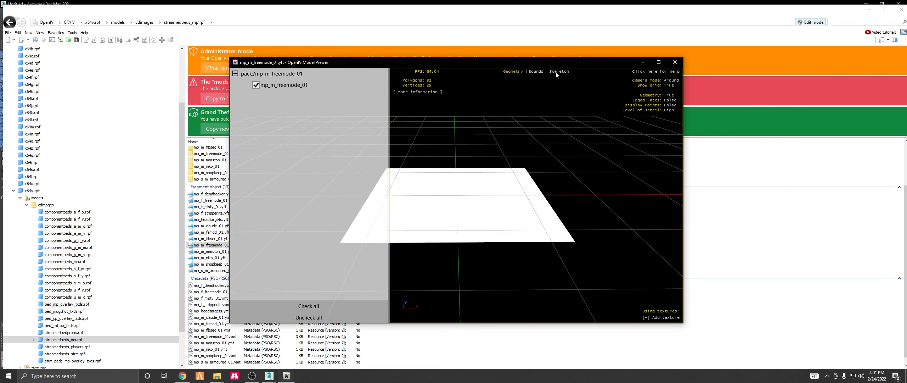
click(532, 72)
click(675, 63)
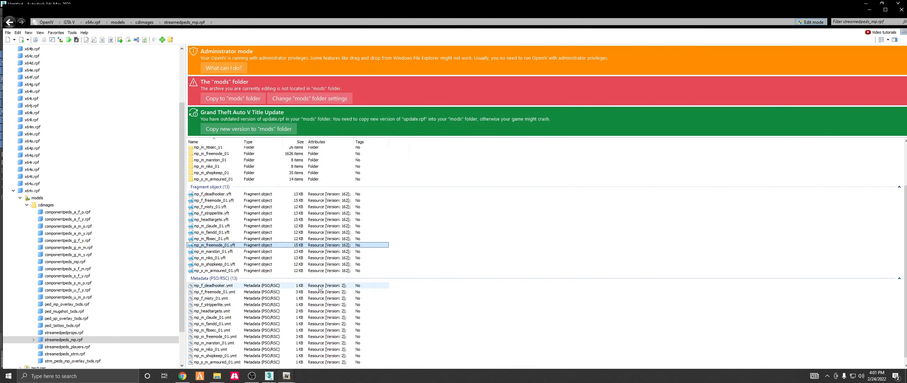
Export the mp_m_freemode_01.yft skeleton to openFormats (.skel) into ghost ped export\vest\mp_m_freemode_01^task_018_u.
right_click(214, 244)
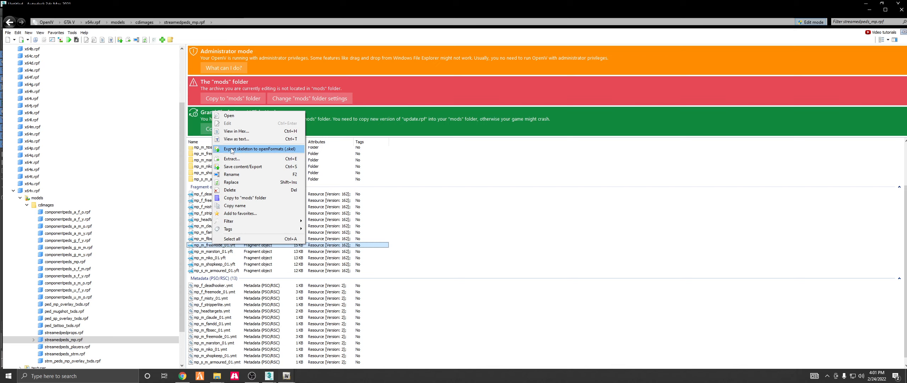
click(275, 150)
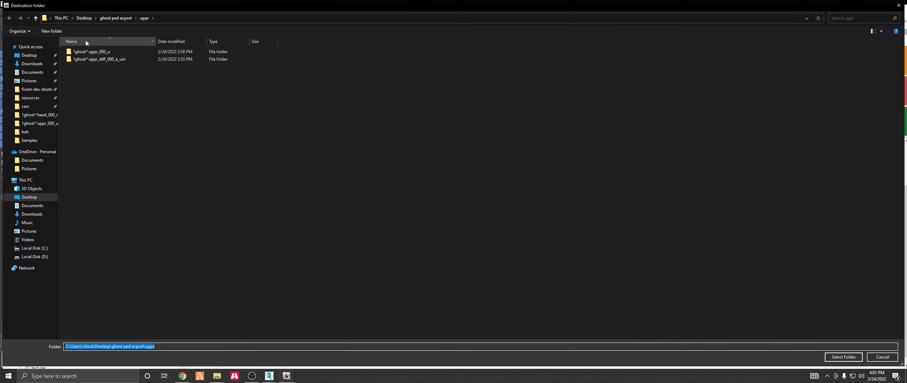
click(110, 18)
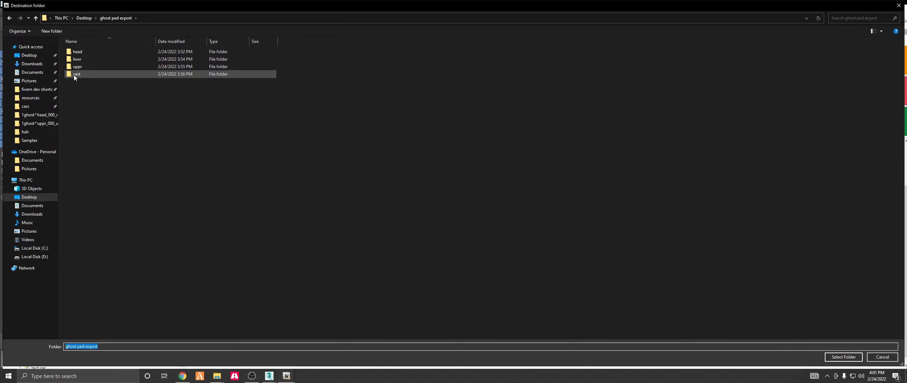
click(28, 56)
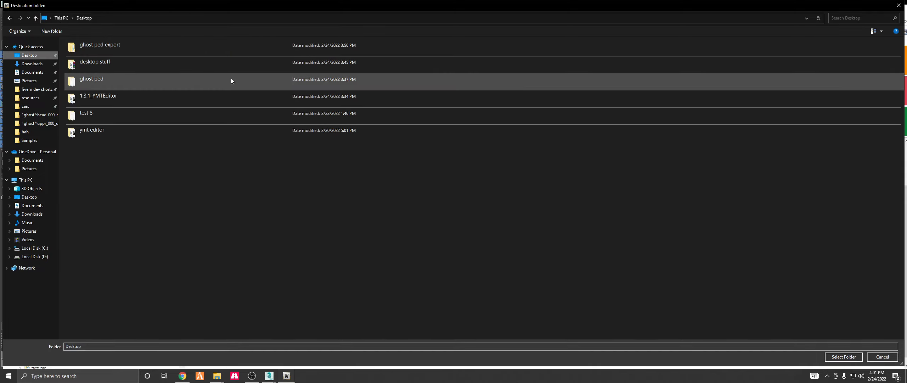
double_click(100, 47)
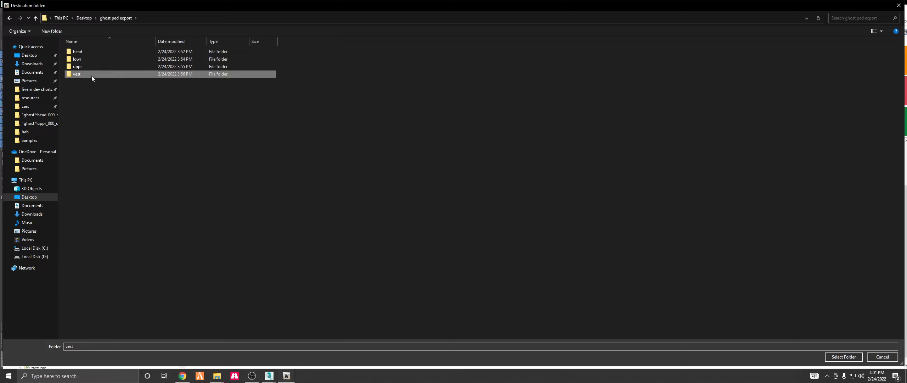
double_click(92, 75)
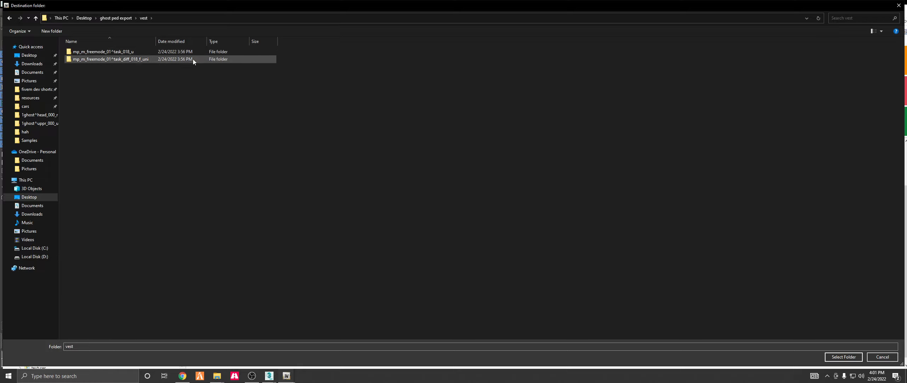
double_click(120, 52)
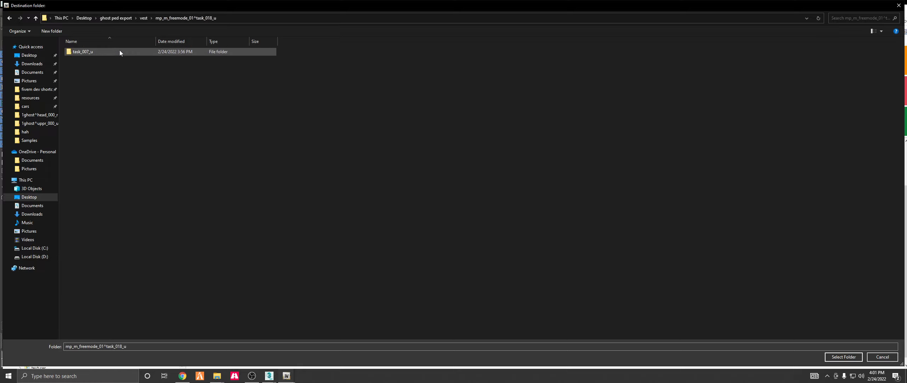
click(144, 18)
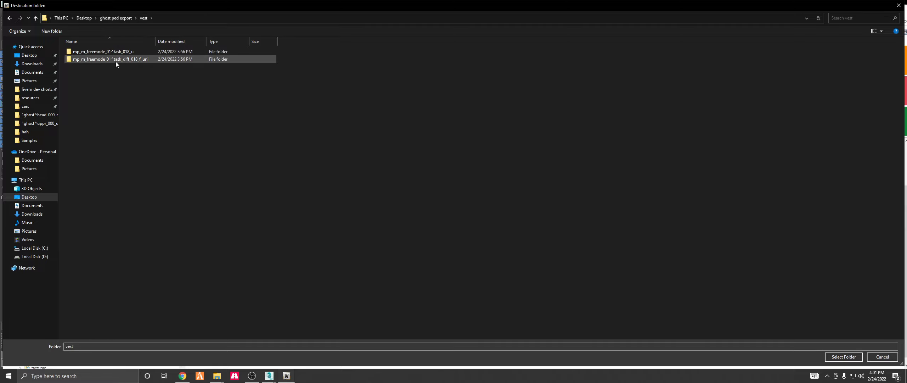
double_click(94, 53)
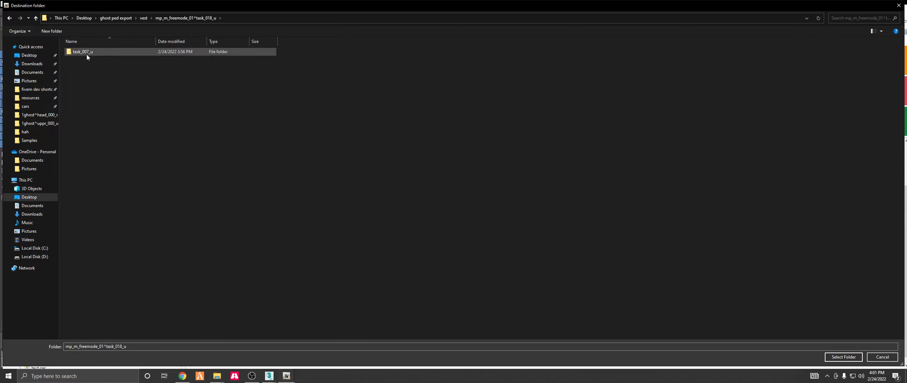
double_click(85, 53)
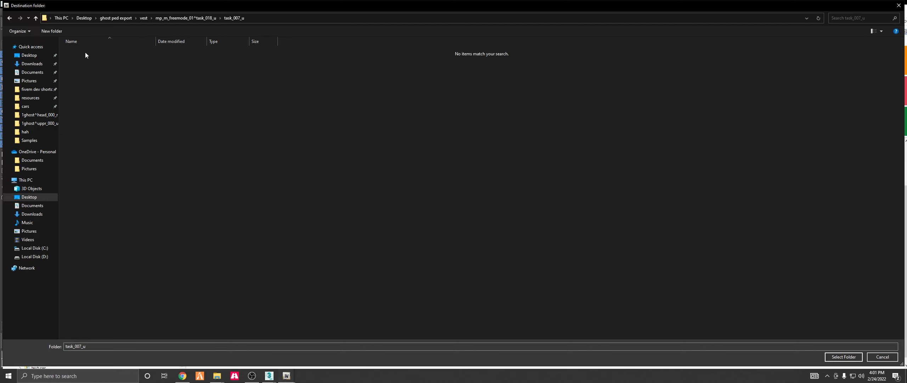
click(195, 18)
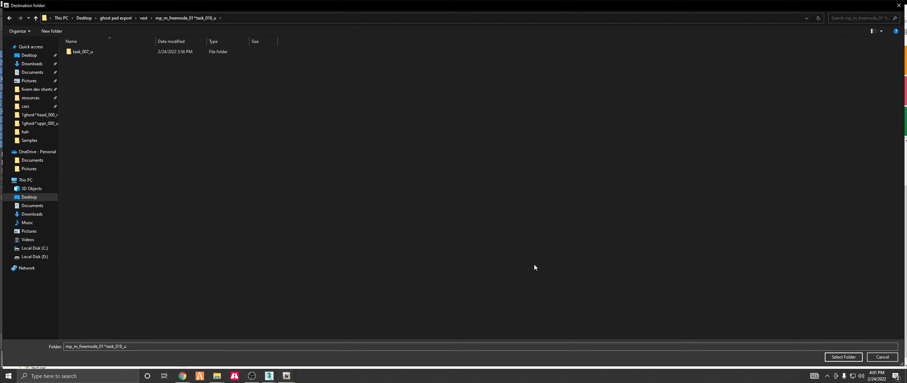
click(836, 357)
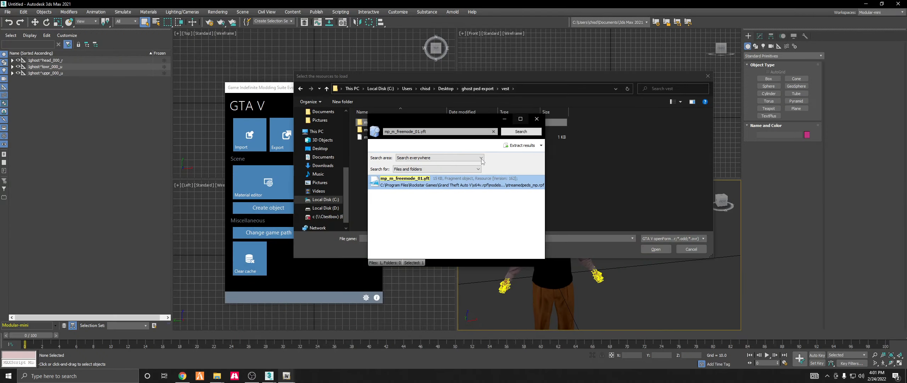
Switch to File Explorer, open ghost ped export\vest\mp_m_freemode_01^task_018_u on the Desktop and select the exported mp_m_freemode_01.skel.
mouse_move(217, 376)
mouse_move(225, 344)
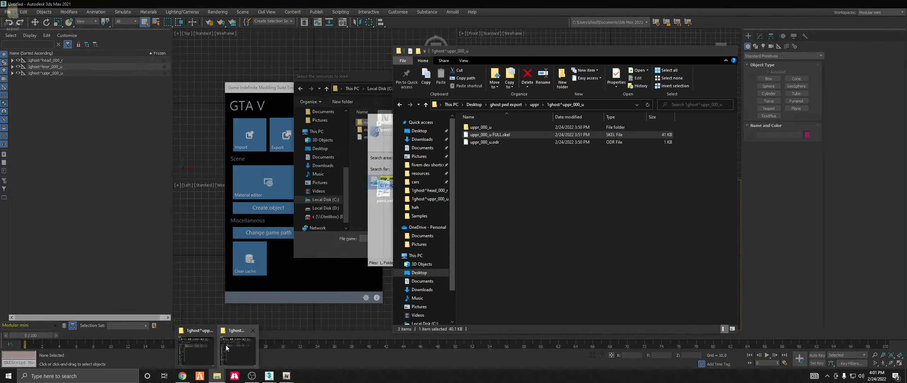
click(228, 346)
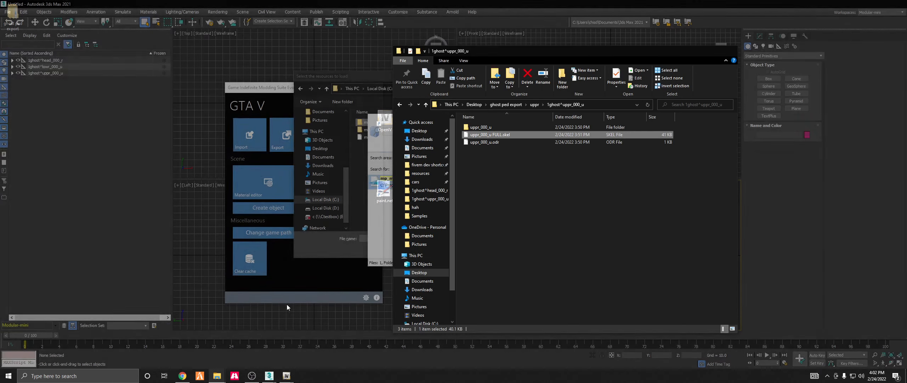
click(419, 130)
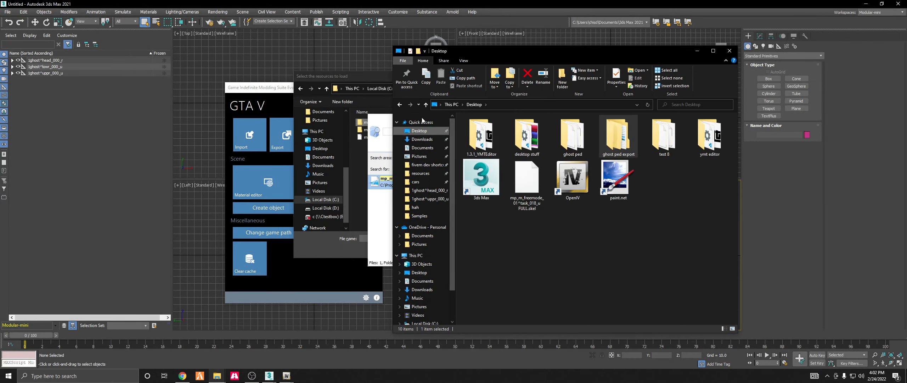
double_click(617, 127)
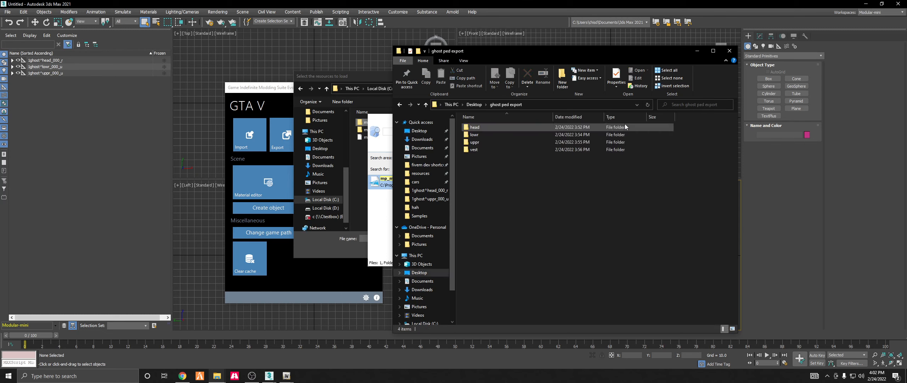
double_click(474, 151)
drag(538, 51, 380, 38)
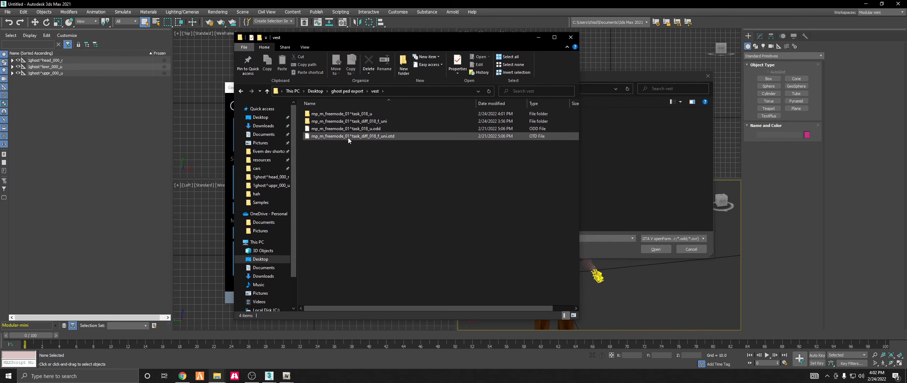
click(359, 116)
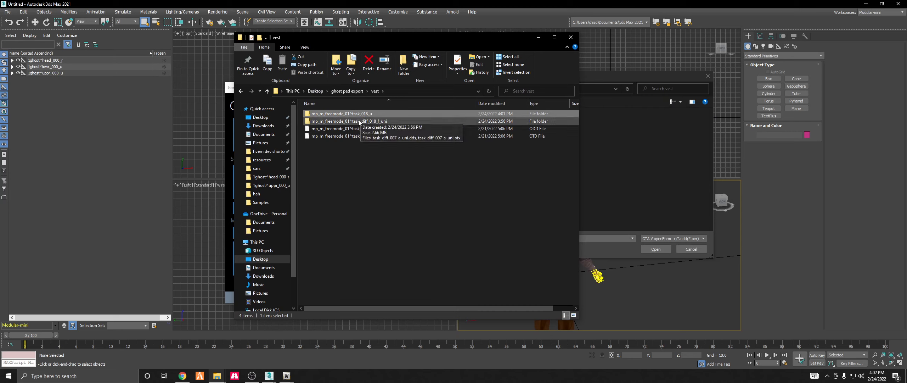
key(Return)
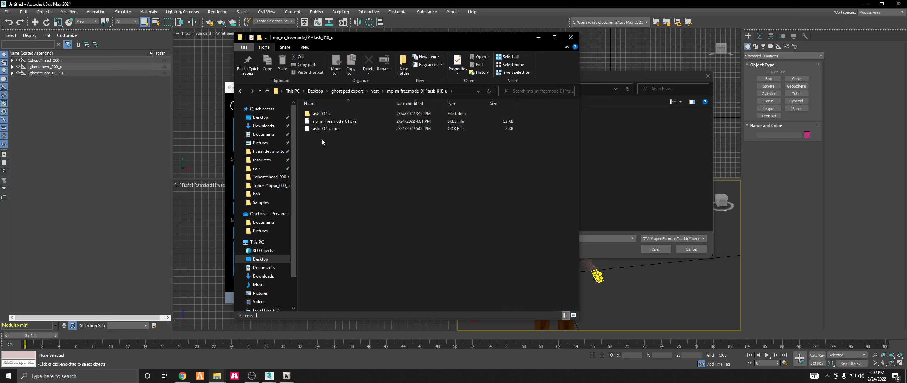
click(334, 121)
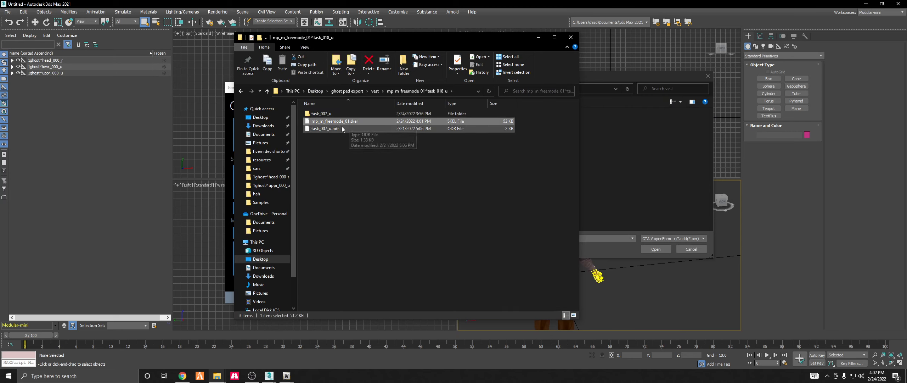
Return to the vest folder and copy the base name of mp_m_freemode_01^task_018_u.odd.
click(375, 91)
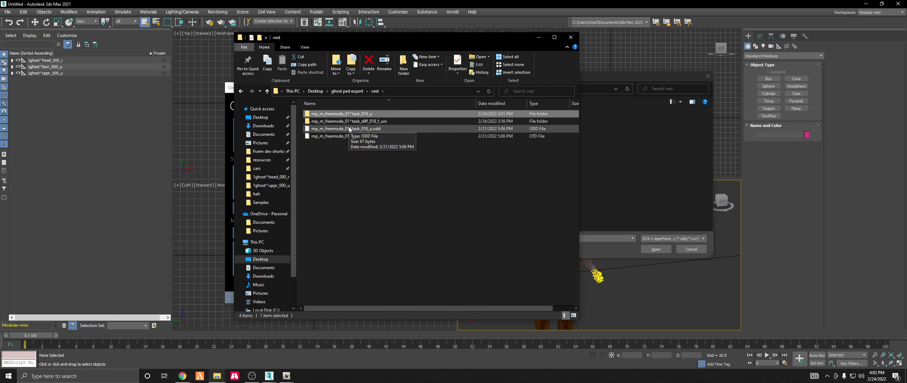
click(372, 128)
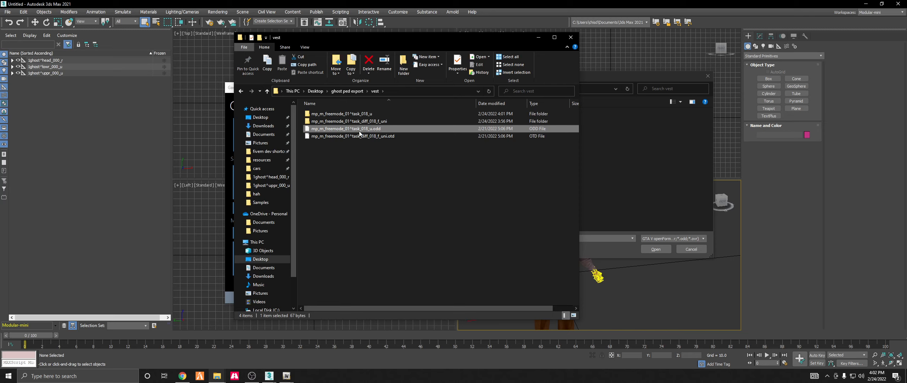
right_click(359, 129)
click(382, 277)
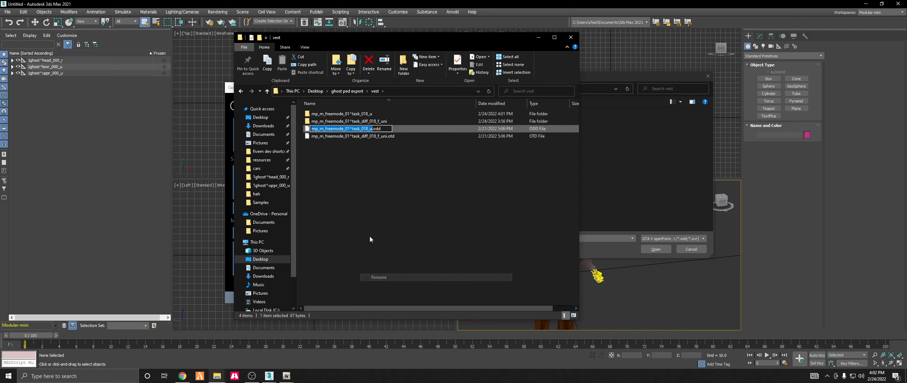
right_click(347, 129)
click(363, 150)
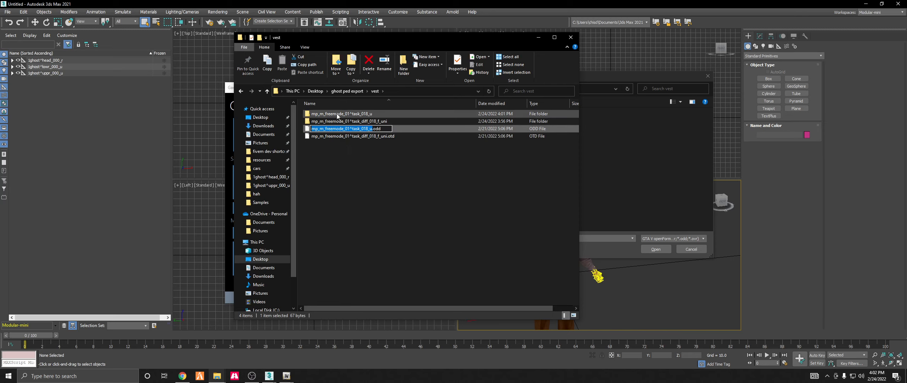
Rename the skeleton file in the mp_m_freemode_01^task_018_u folder to "mp_m_freemode_01^task_018_u FULL.skel" and return to the vest folder.
double_click(336, 114)
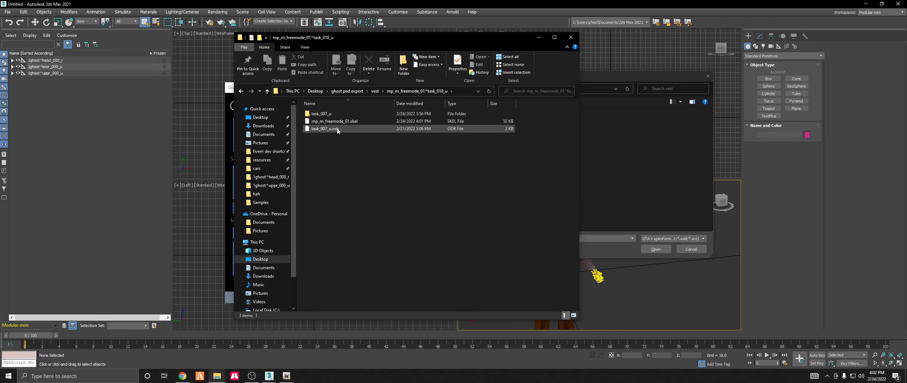
right_click(339, 121)
click(358, 270)
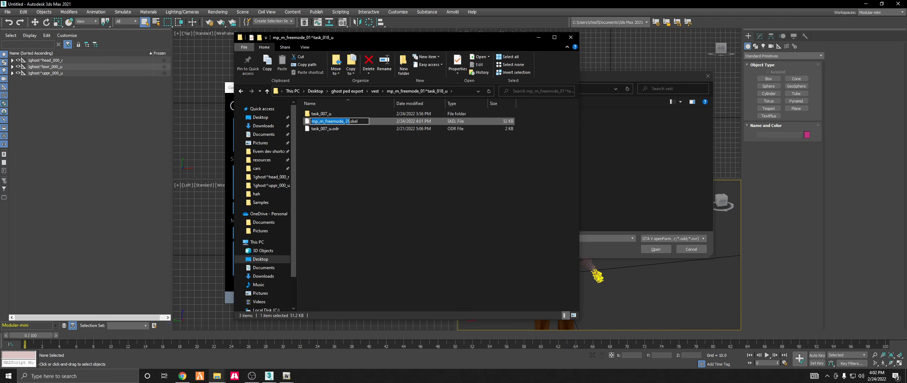
key(ctrl+v)
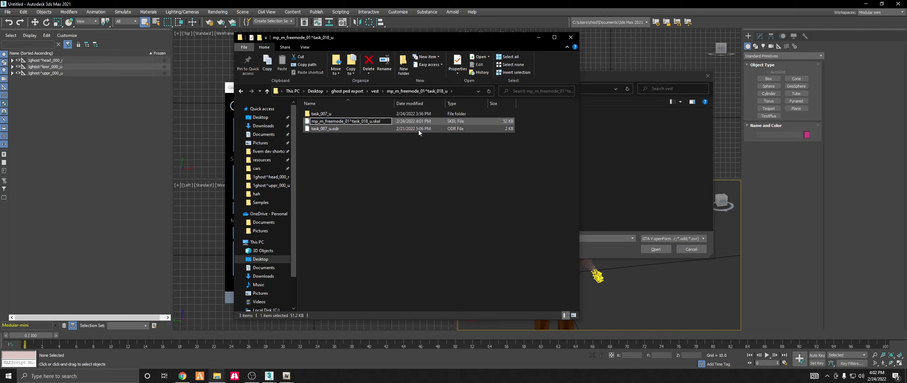
text(FULL)
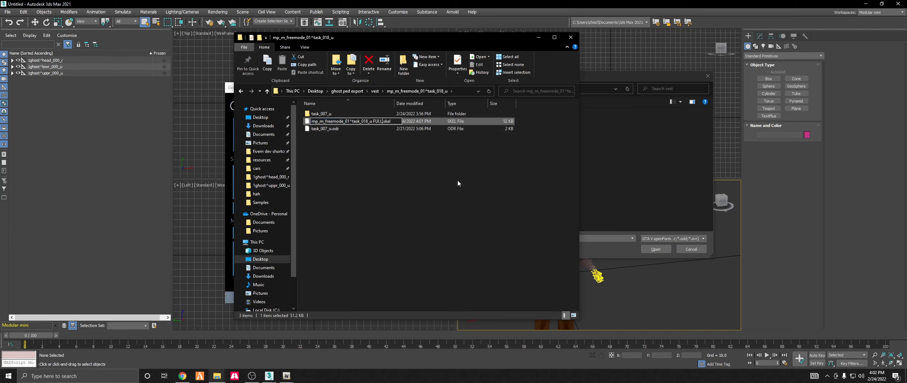
key(Return)
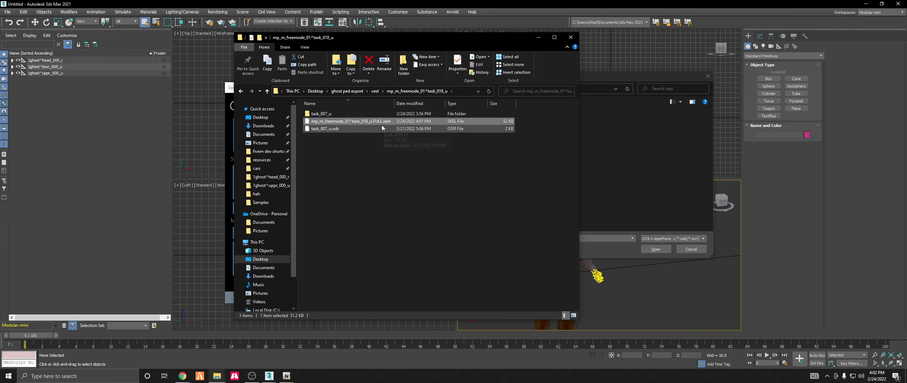
drag(514, 38, 413, 51)
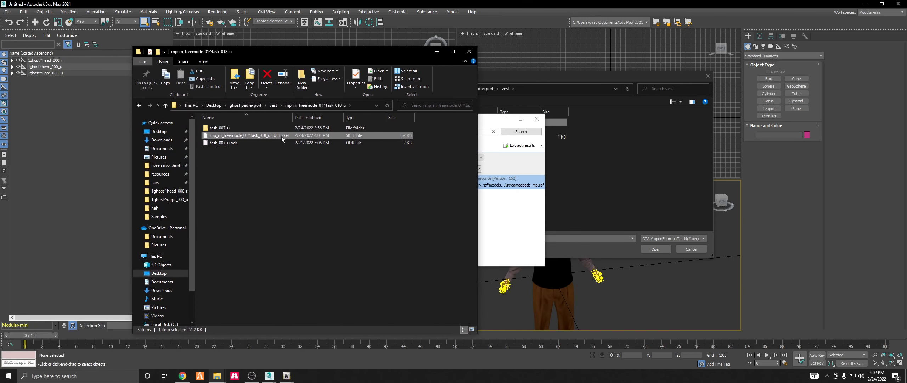
click(274, 105)
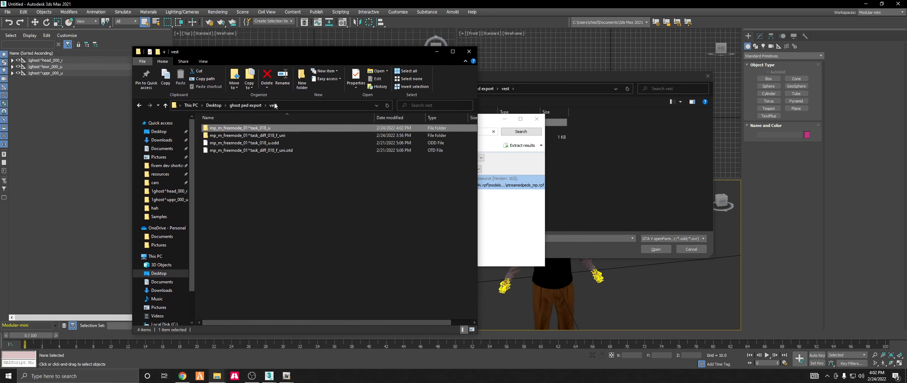
Switch to 3ds Max, restart the resource import and load mp_m_freemode_01^task_018_u.odd from the vest folder.
click(571, 205)
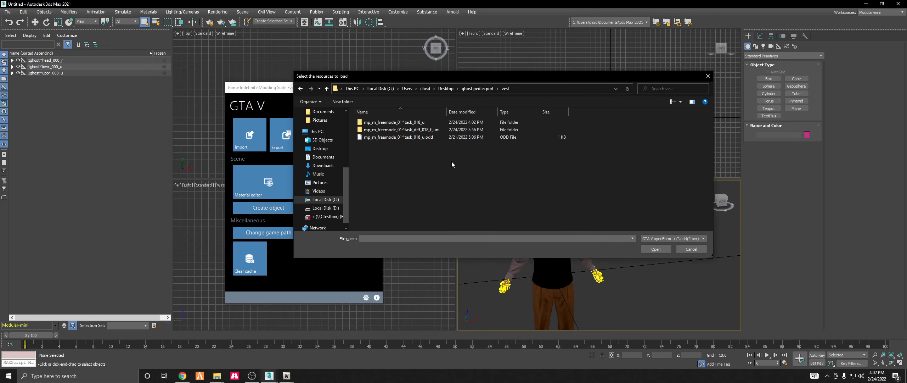
click(691, 248)
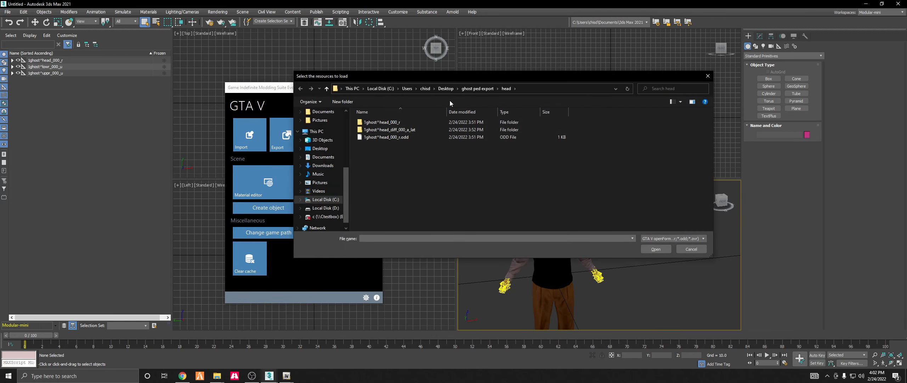
click(484, 89)
double_click(380, 144)
double_click(382, 137)
click(658, 249)
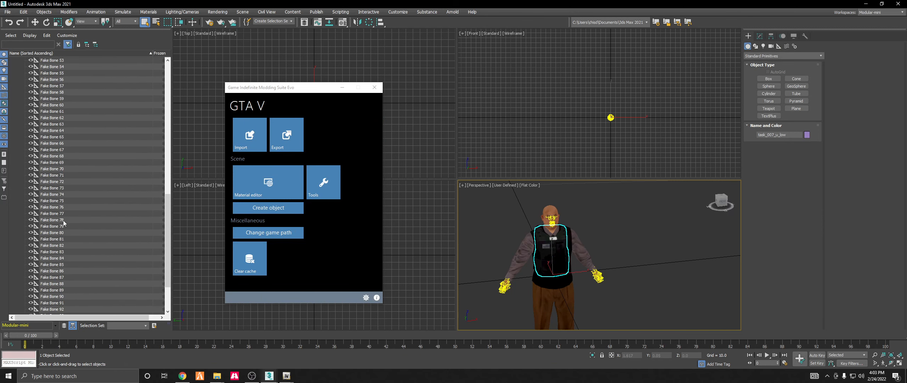
scroll(64, 222, up, 15)
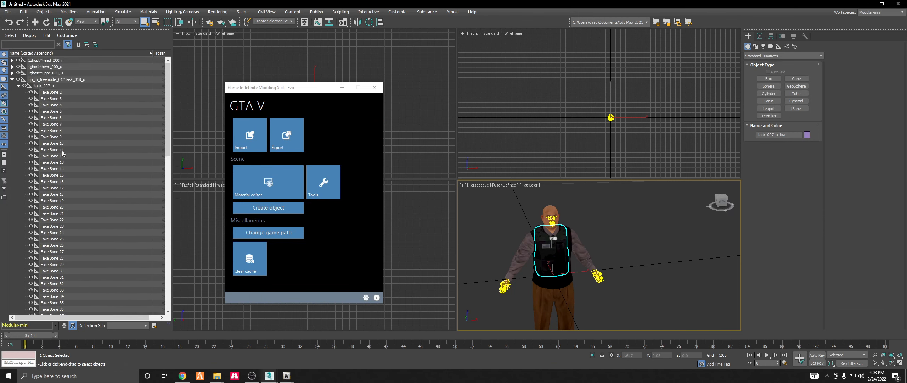
Delete the imported mp_m_freemode_01^task_018_u hierarchy, including all its Fake Bones and the task_007_u high, med and low meshes.
click(45, 86)
click(50, 92)
click(54, 79)
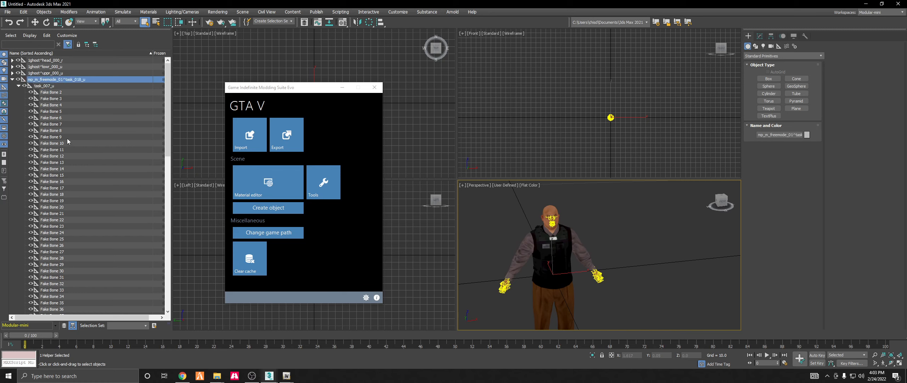
scroll(84, 245, down, 13)
scroll(84, 245, down, 9)
shift+click(66, 310)
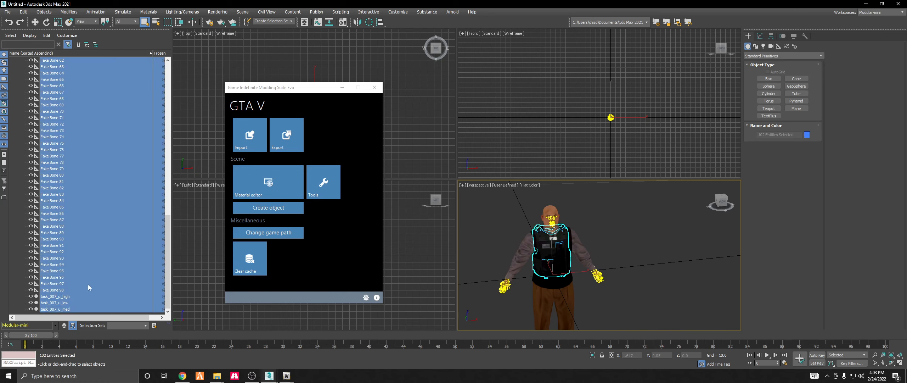
key(Delete)
Switch to File Explorer and move "mp_m_freemode_01^task_018_u FULL.skel" out of its subfolder into the vest folder.
click(217, 376)
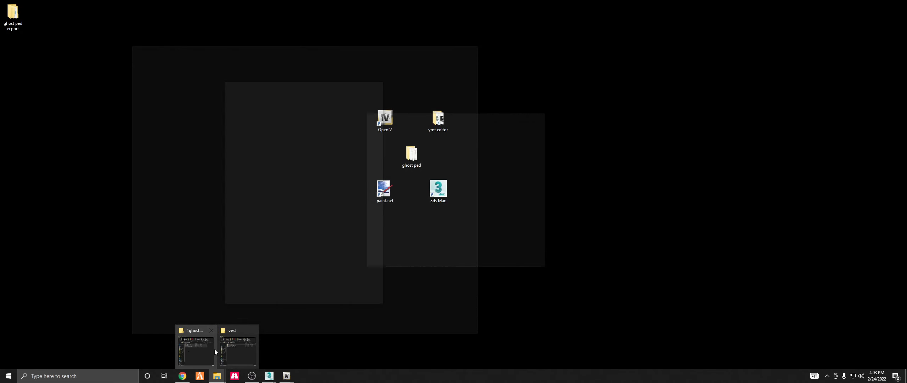
click(237, 350)
double_click(269, 127)
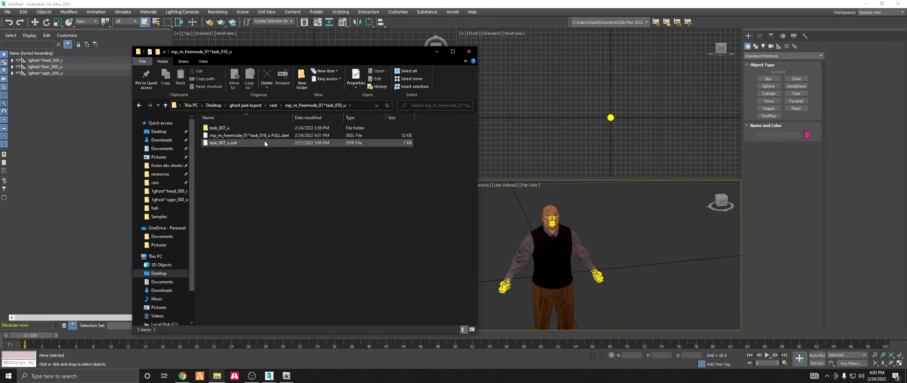
click(268, 136)
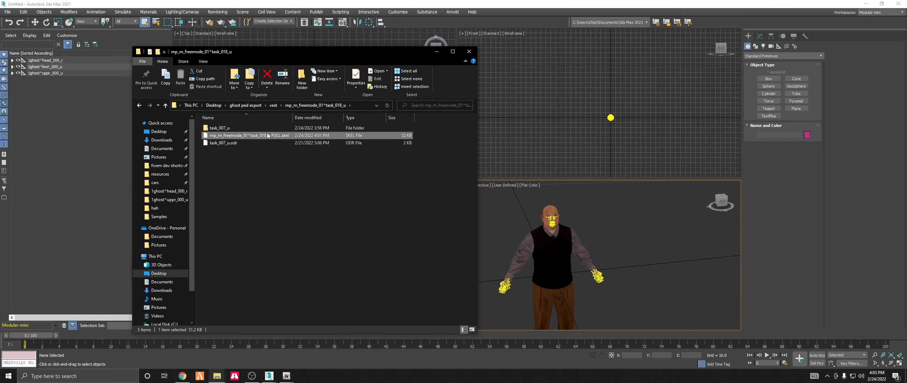
double_click(241, 128)
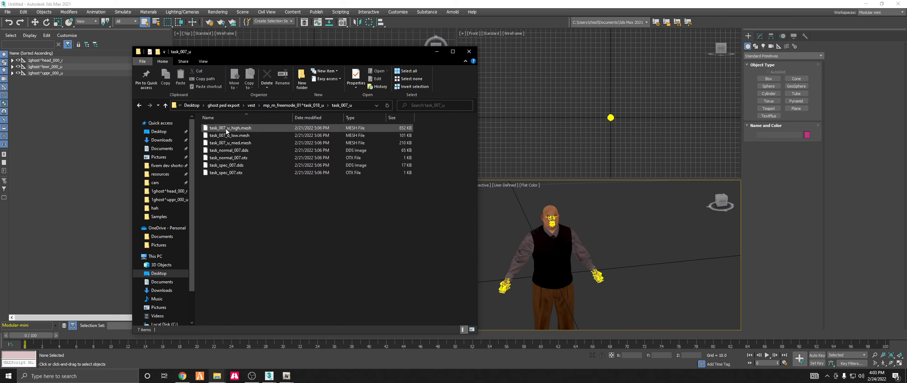
click(251, 105)
click(249, 143)
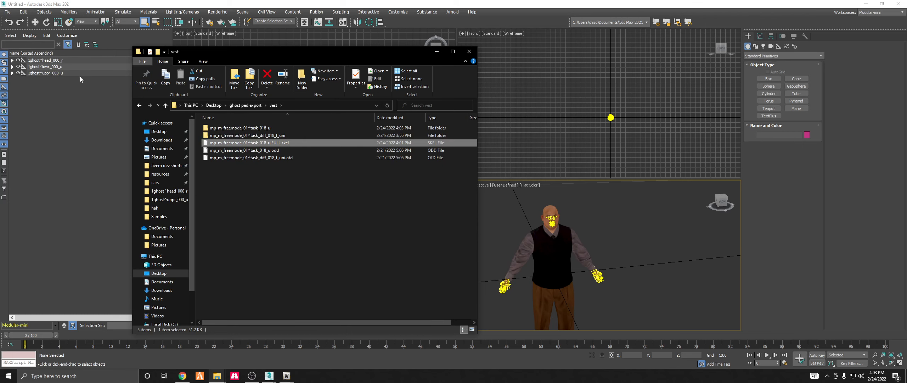
Return to 3ds Max and import mp_m_freemode_01^task_018_u.odd from the vest folder again.
drag(375, 52, 206, 131)
click(253, 111)
click(249, 134)
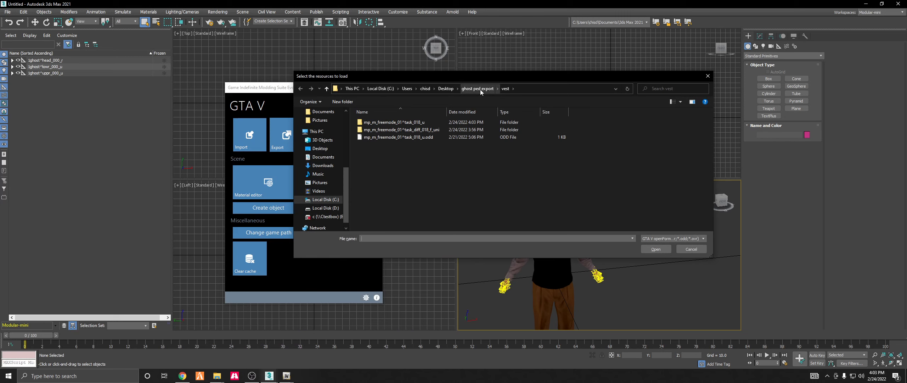
double_click(398, 137)
click(676, 250)
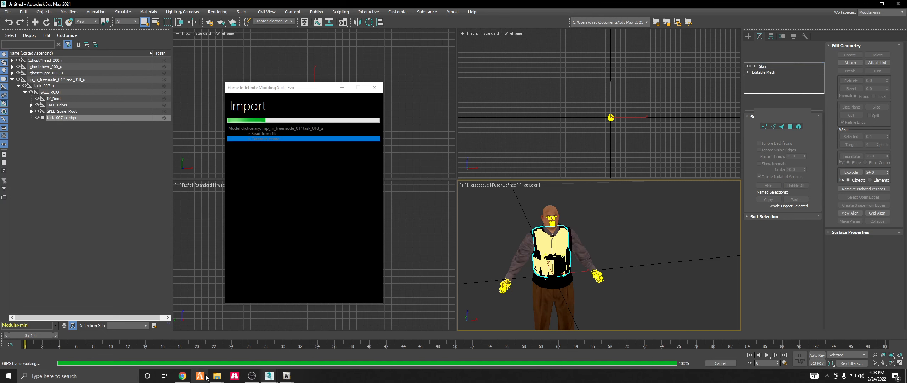
Switch to File Explorer and review where the FULL.skel file sits relative to the .odd and .otd files in the vest folder.
mouse_move(217, 375)
click(242, 356)
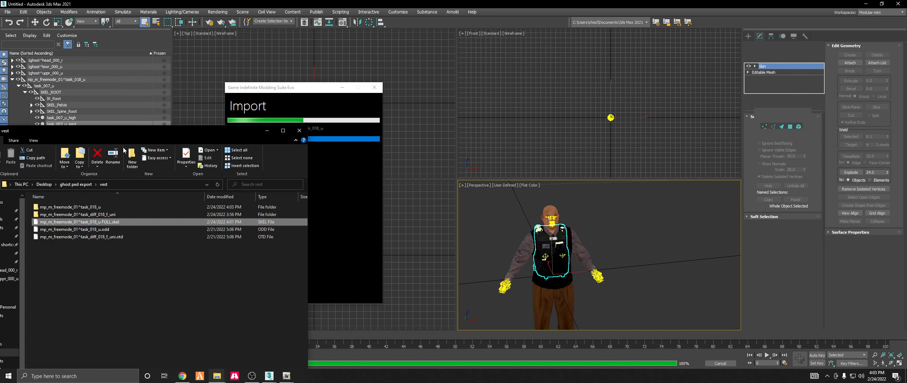
drag(149, 129, 492, 121)
drag(435, 272, 426, 199)
drag(433, 243, 432, 201)
click(447, 223)
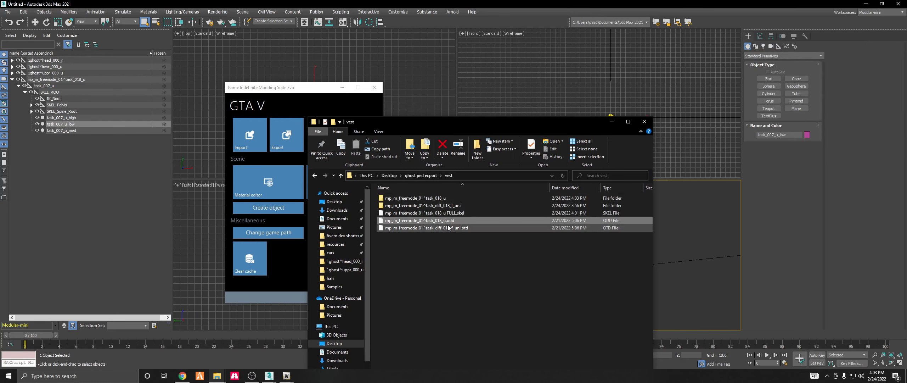
click(447, 227)
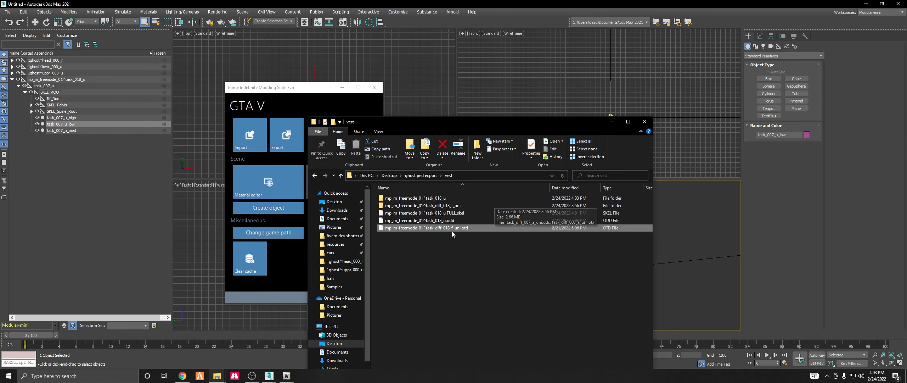
click(447, 213)
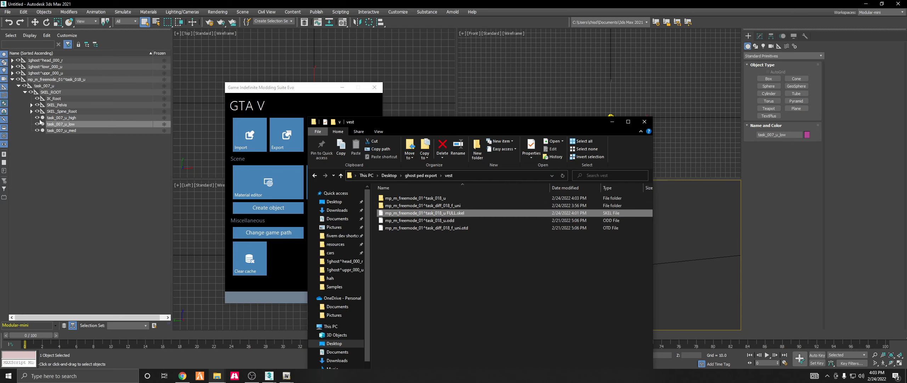
Return to 3ds Max and examine the bone hierarchy of mp_m_freemode_01^task_018_u from SKEL_ROOT down to SKEL_Spine2.
click(150, 184)
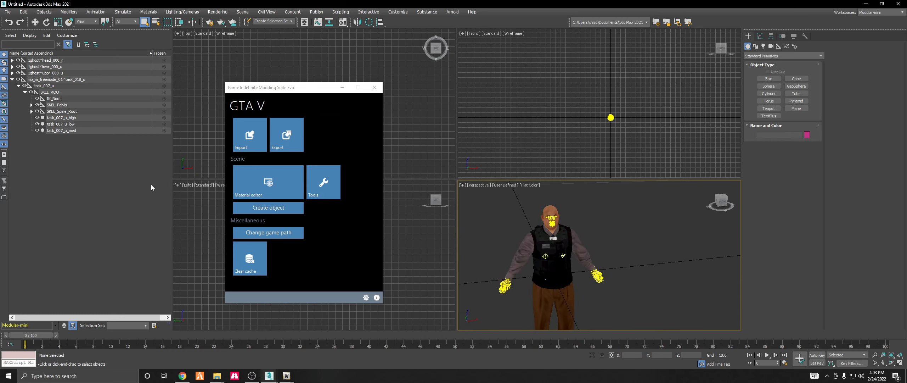
click(32, 111)
click(38, 118)
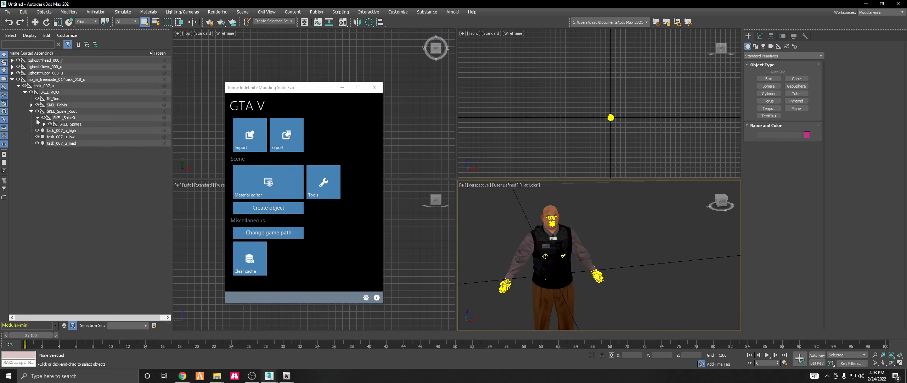
click(44, 124)
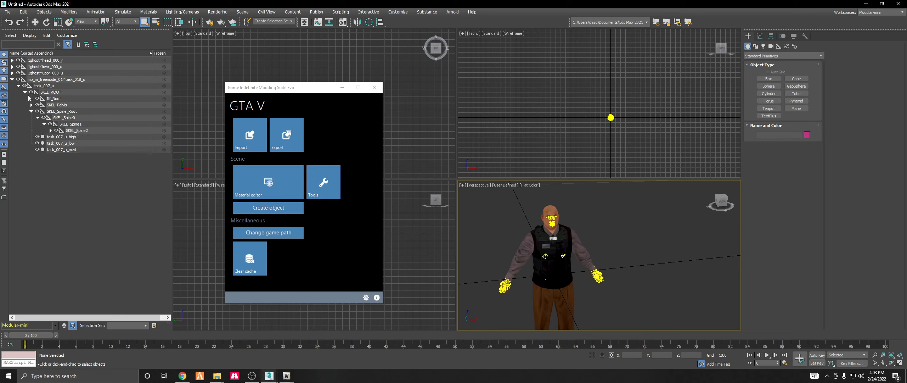
click(12, 79)
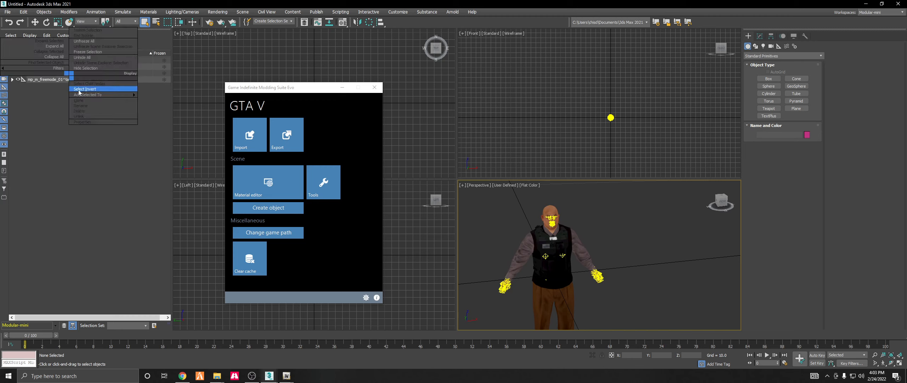
click(22, 81)
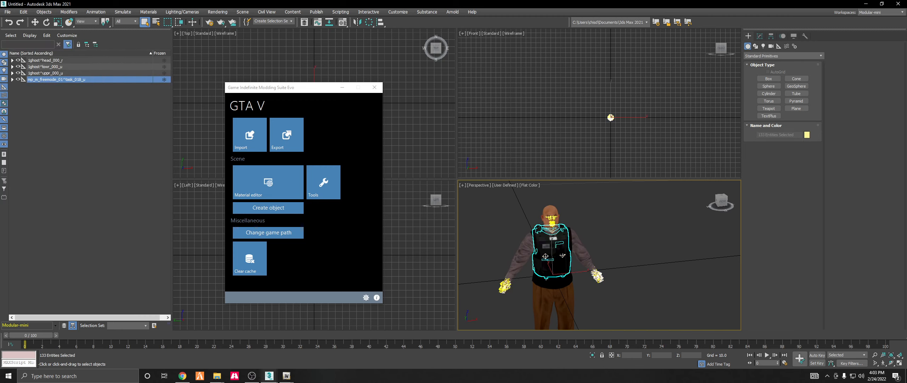
click(18, 80)
click(17, 80)
click(17, 80)
click(18, 80)
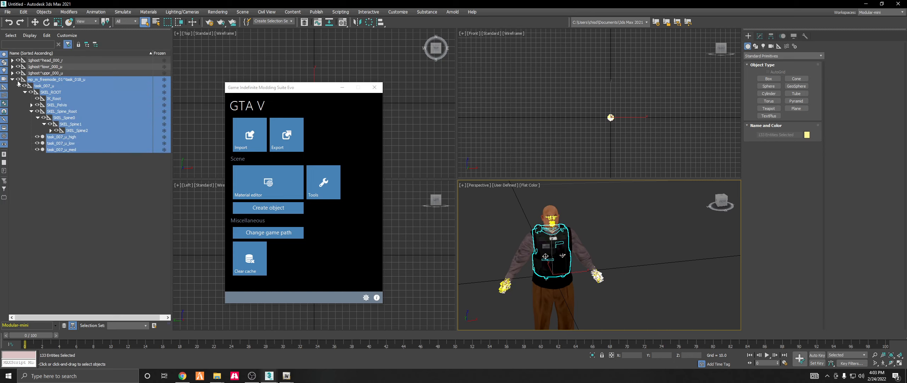
click(18, 80)
click(18, 80)
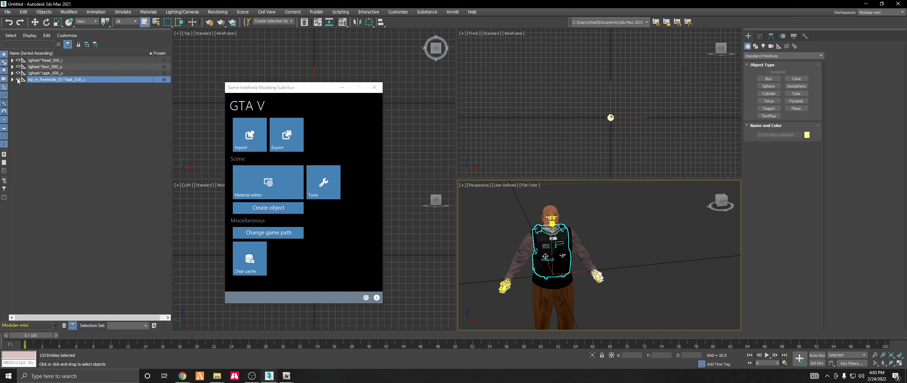
Examine the hierarchies of 1ghost^uppr_000_u and 1ghost^head_000_r in the scene list.
click(13, 73)
click(18, 79)
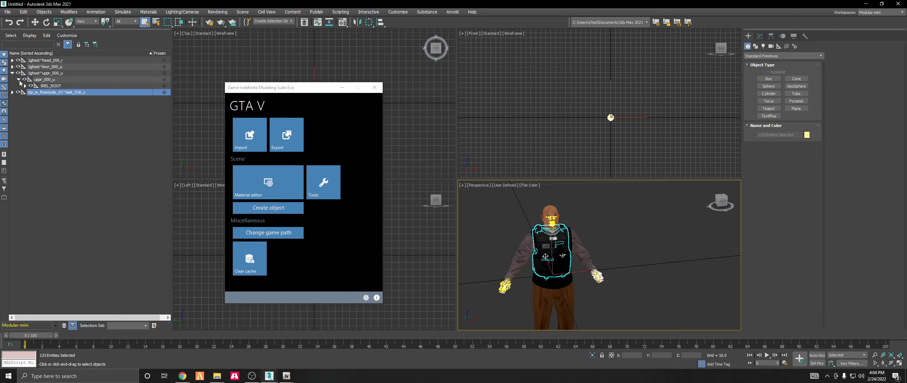
click(12, 73)
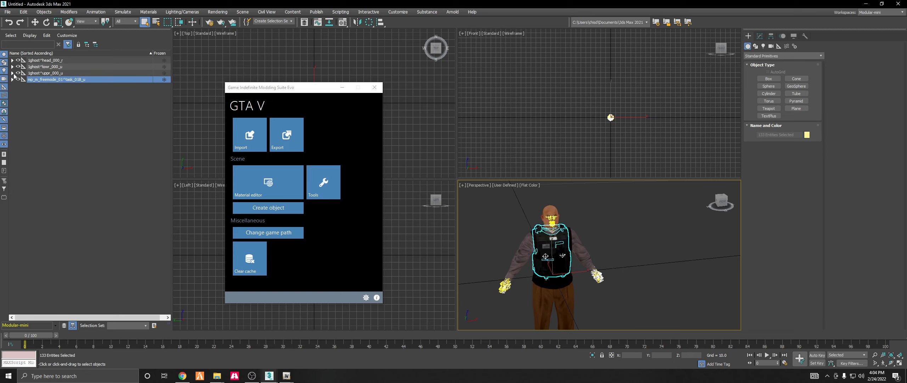
click(12, 59)
click(12, 60)
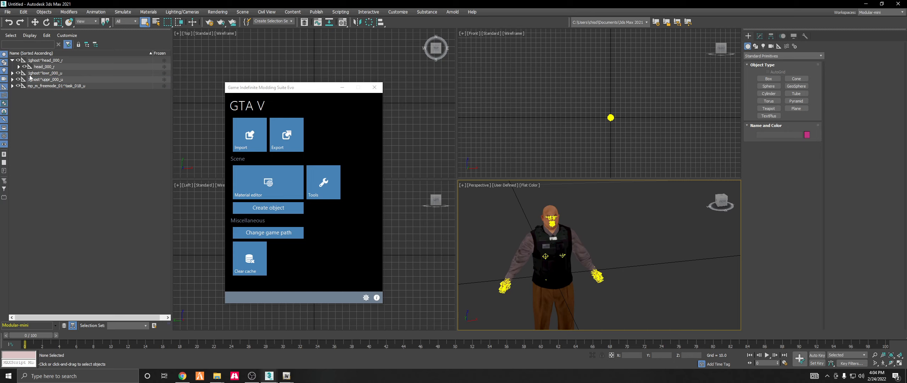
Examine the Fake Bones under lowr_000_u in the 1ghost^lowr_000_u hierarchy and compare with the head and upper-body entries.
click(12, 73)
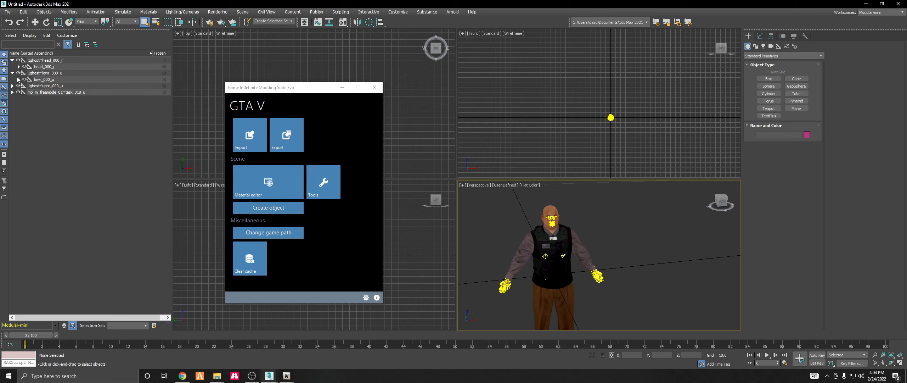
click(18, 79)
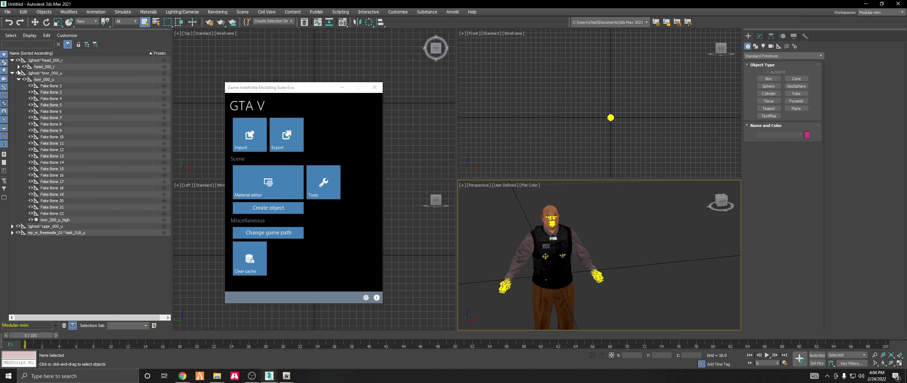
click(18, 79)
click(20, 79)
click(19, 79)
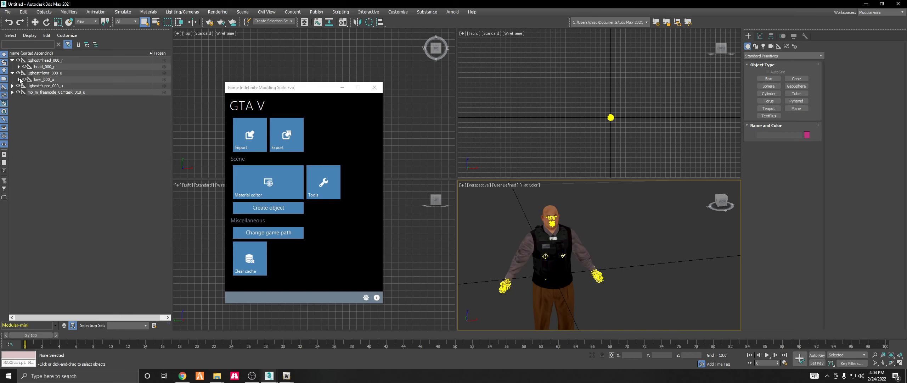
click(18, 79)
click(52, 85)
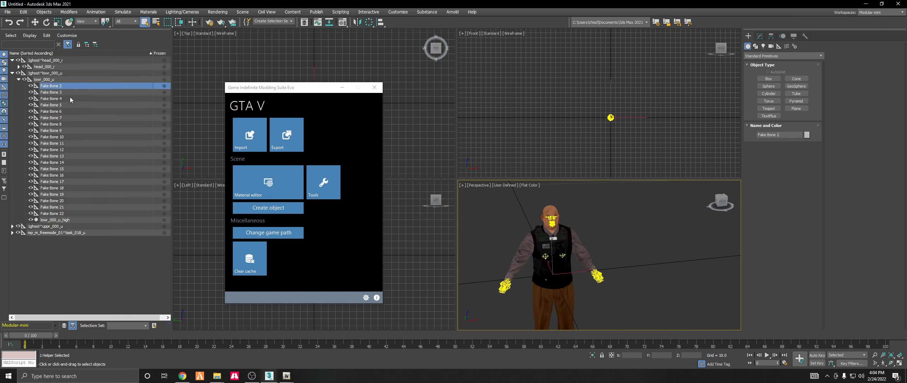
click(69, 213)
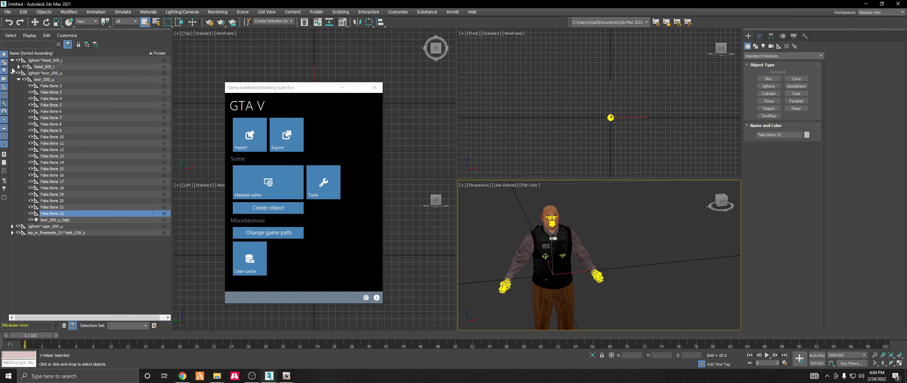
click(42, 60)
click(56, 226)
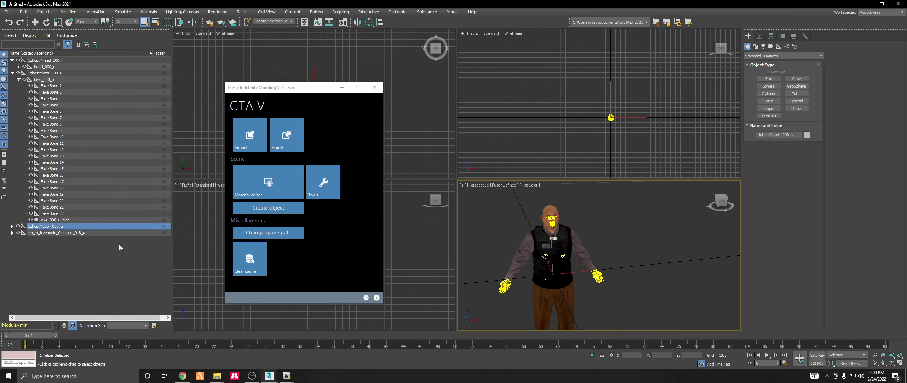
Switch to File Explorer, open ghost ped export\head\1ghost^head_000_r and copy 1ghost^head_000_r.skel.
click(216, 375)
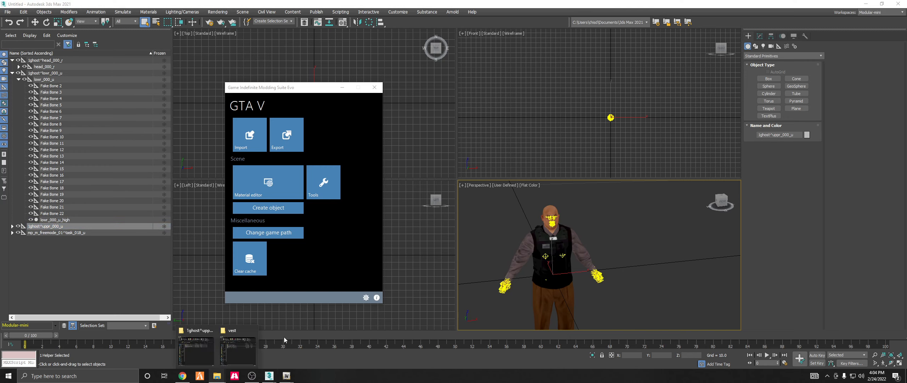
click(236, 356)
click(425, 176)
double_click(403, 198)
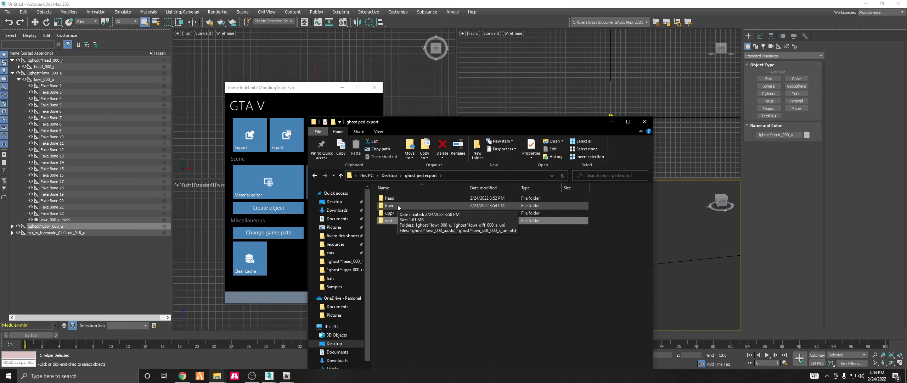
double_click(433, 198)
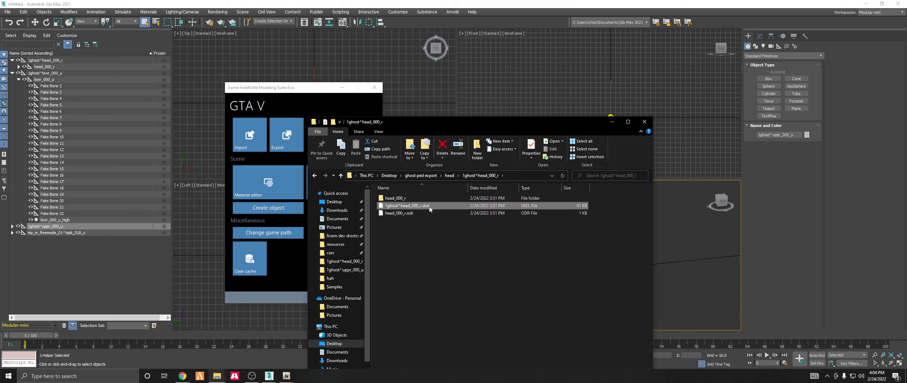
right_click(430, 207)
click(456, 165)
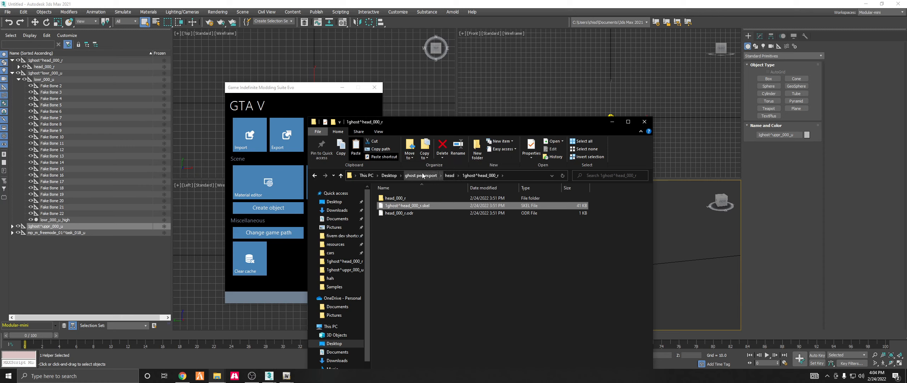
Paste the copied 1ghost^head_000_r.skel into ghost ped export\lowr\1ghost^lowr_000_u on the desktop.
click(334, 202)
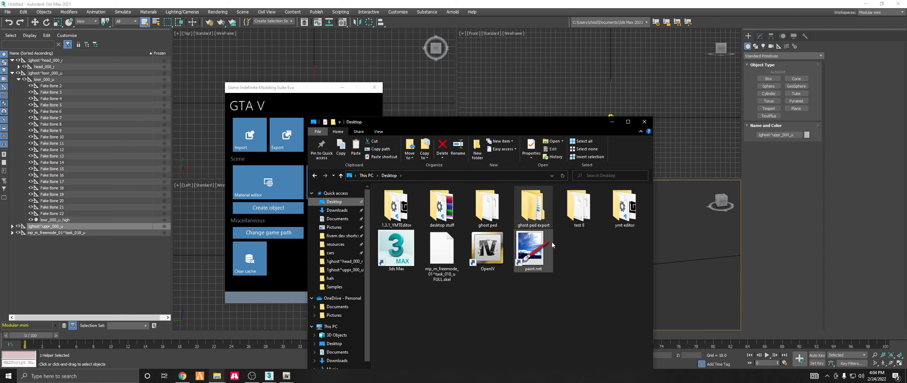
double_click(533, 207)
double_click(400, 205)
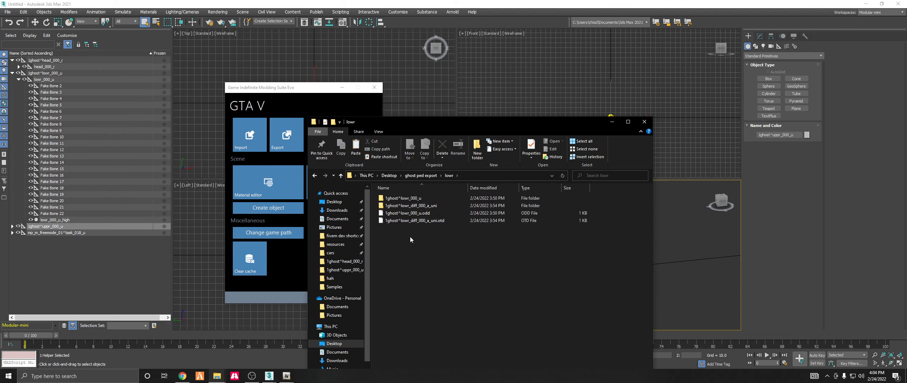
click(412, 198)
double_click(412, 198)
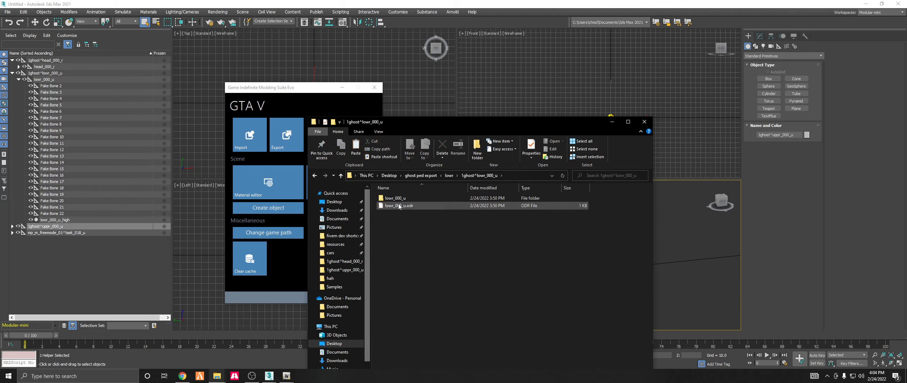
right_click(391, 222)
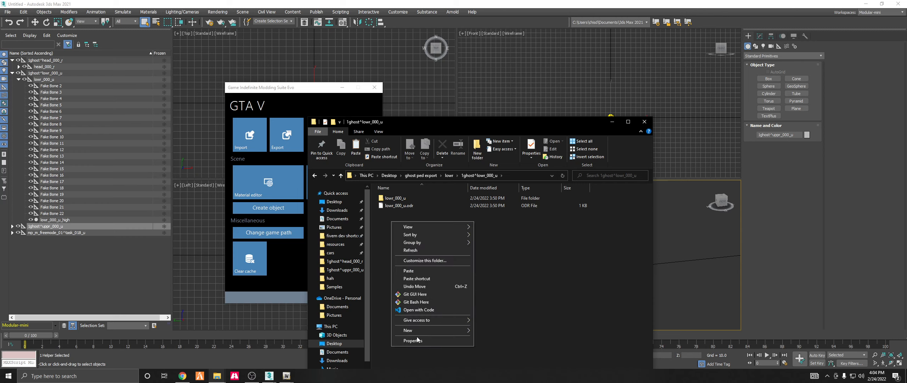
click(429, 271)
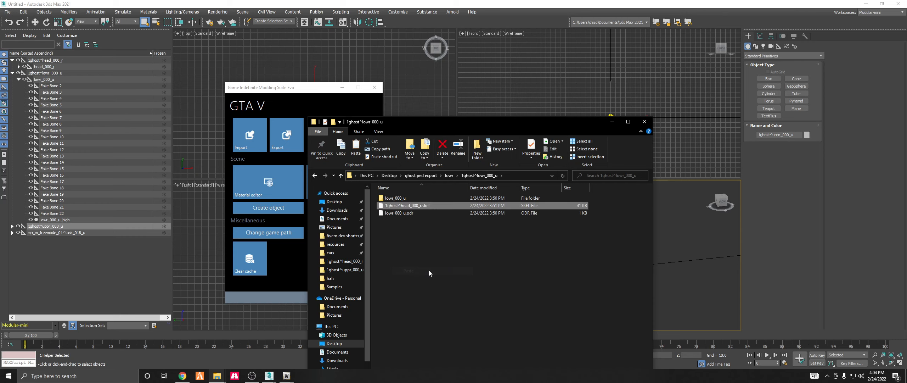
Rename the pasted .skel file to lowr_000_u FULL.skel, reusing the name of the lowr_000_u folder.
click(410, 198)
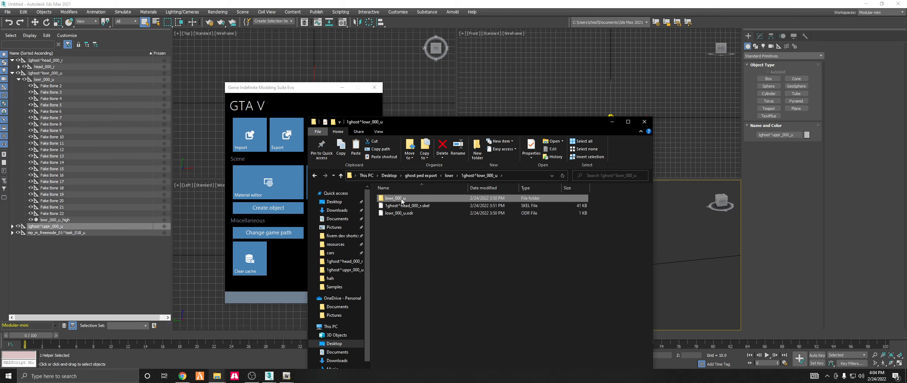
right_click(402, 198)
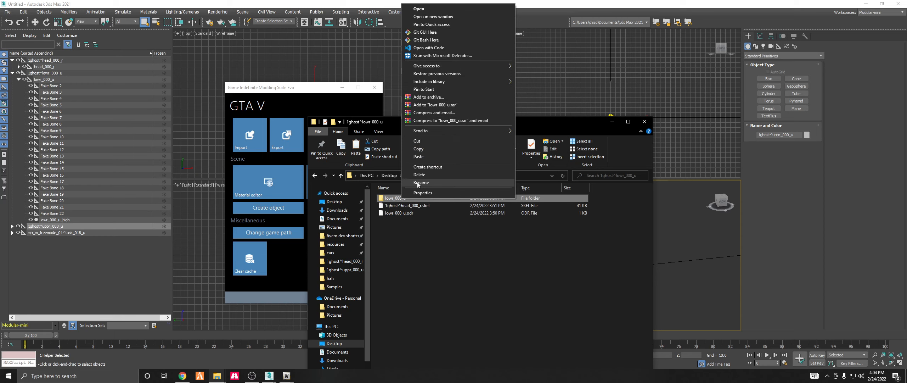
click(417, 183)
right_click(396, 198)
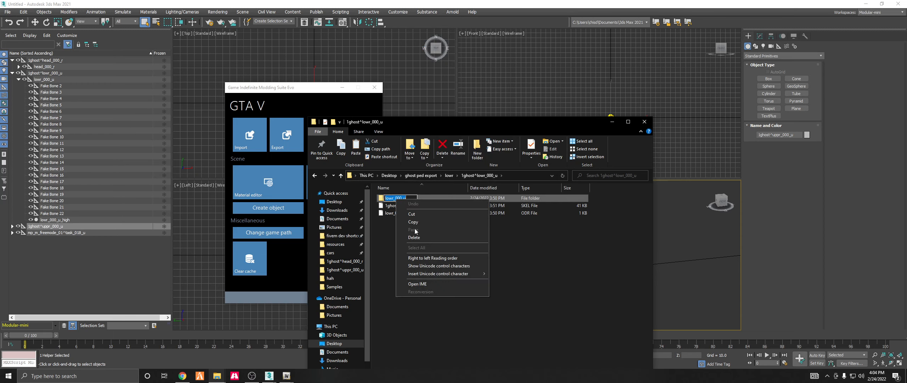
click(413, 222)
click(403, 206)
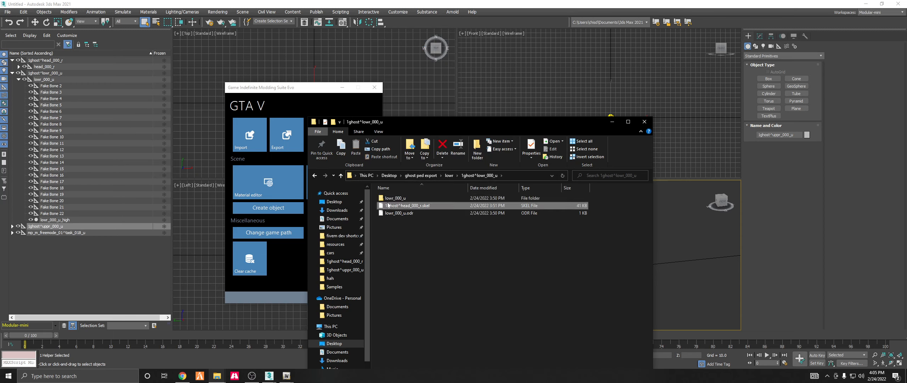
right_click(403, 204)
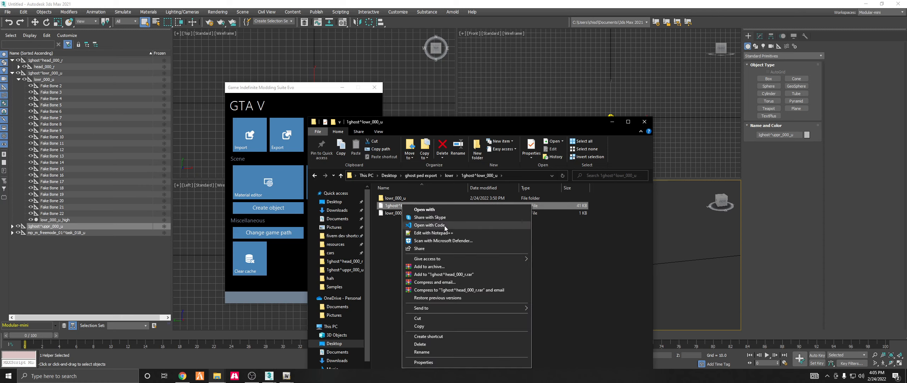
click(437, 351)
right_click(398, 206)
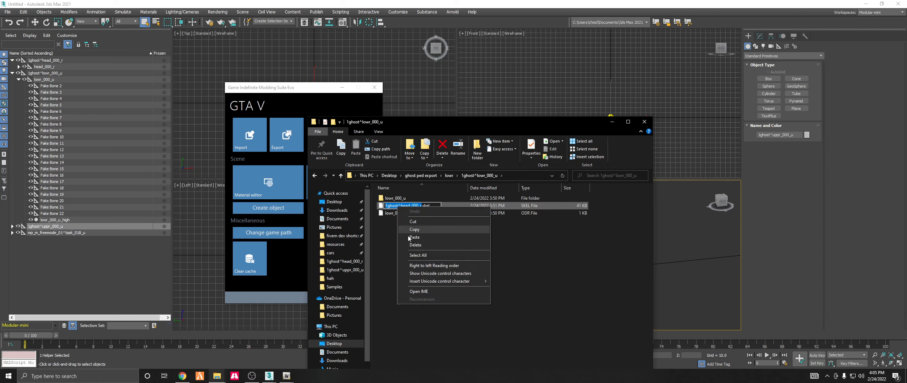
click(415, 237)
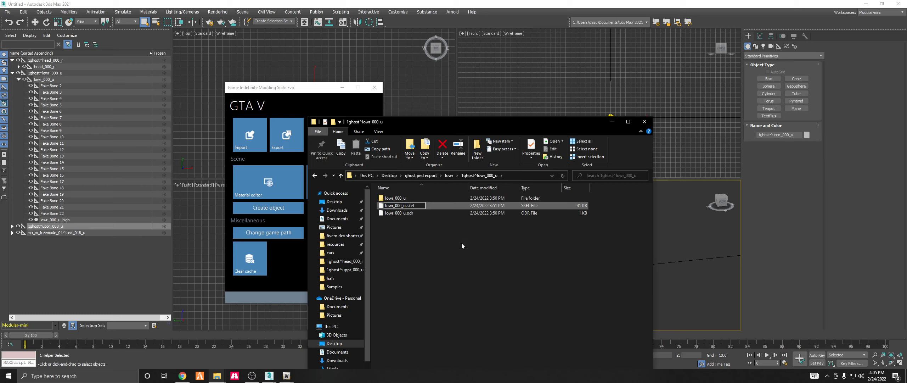
text(FULL)
key(Return)
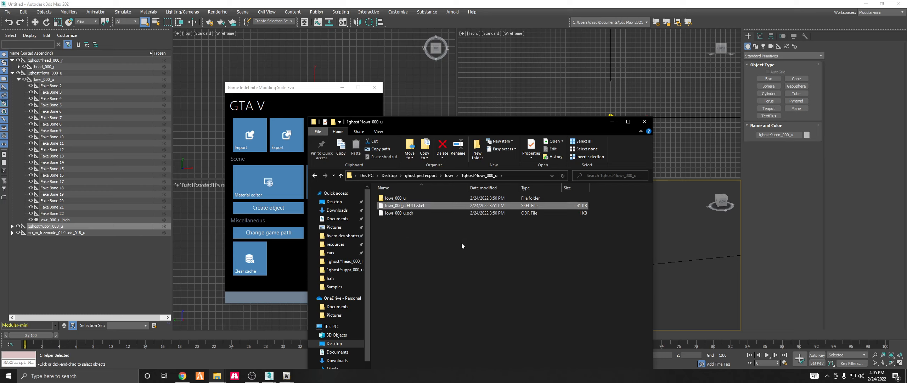
Switch to 3ds Max and delete 1ghost^lowr_000_u together with all its child bones and mesh.
click(46, 73)
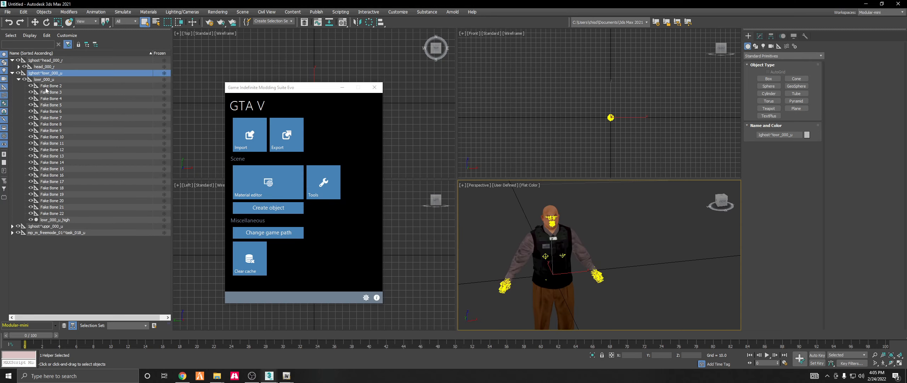
right_click(71, 75)
click(78, 81)
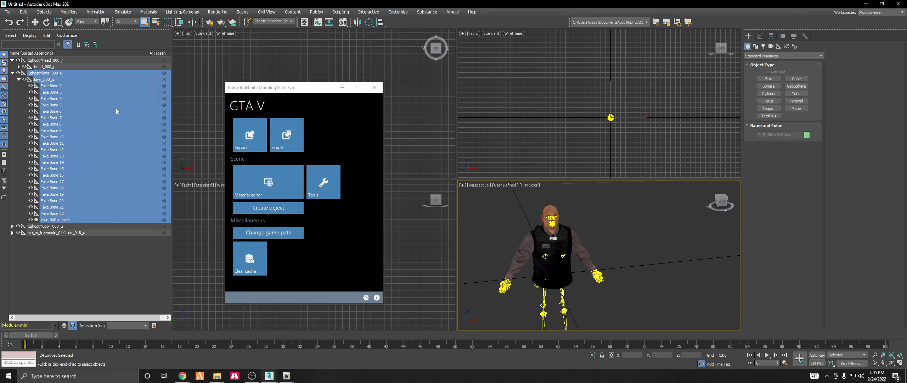
key(Delete)
Reimport the lower body's .odd file from ghost ped export\lowr, with the lowr folder as the external textures directory.
click(263, 150)
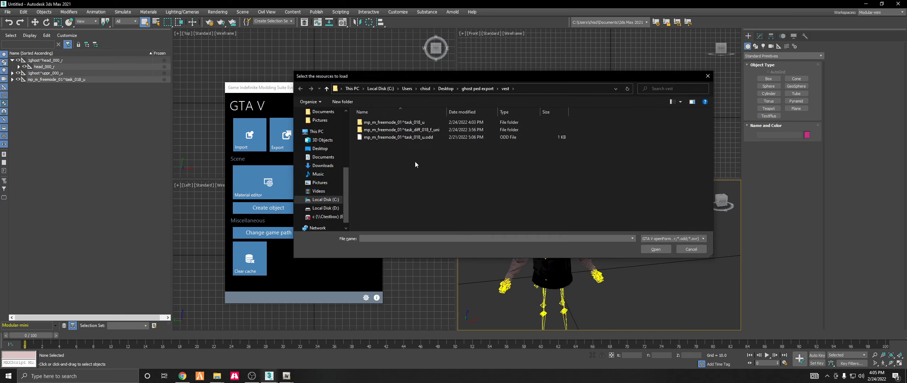
click(477, 88)
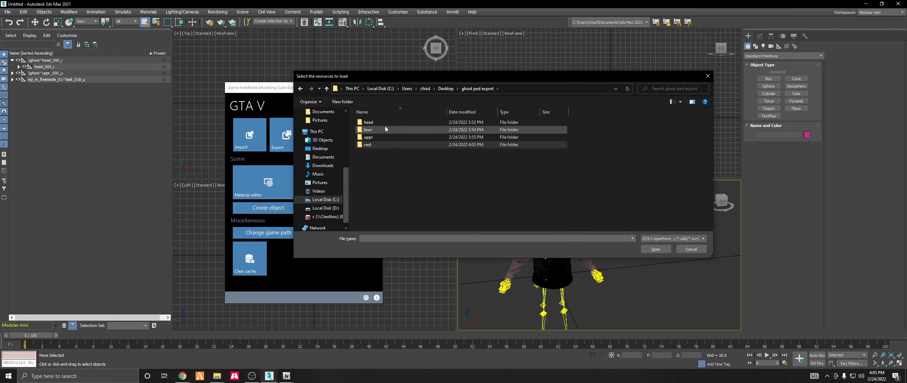
double_click(385, 126)
double_click(386, 137)
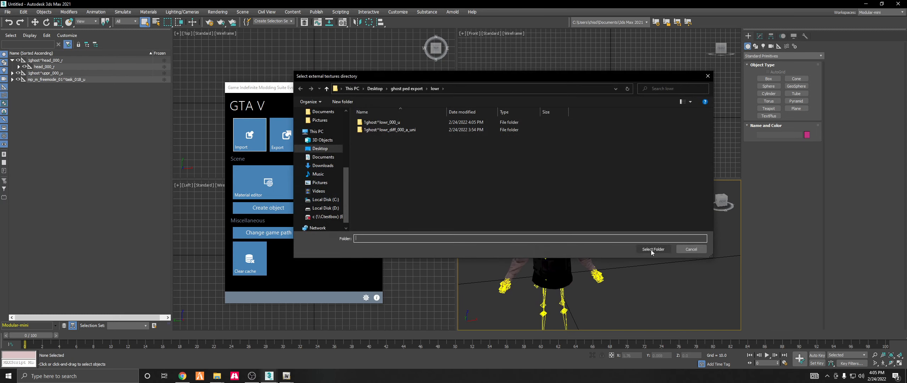
click(651, 249)
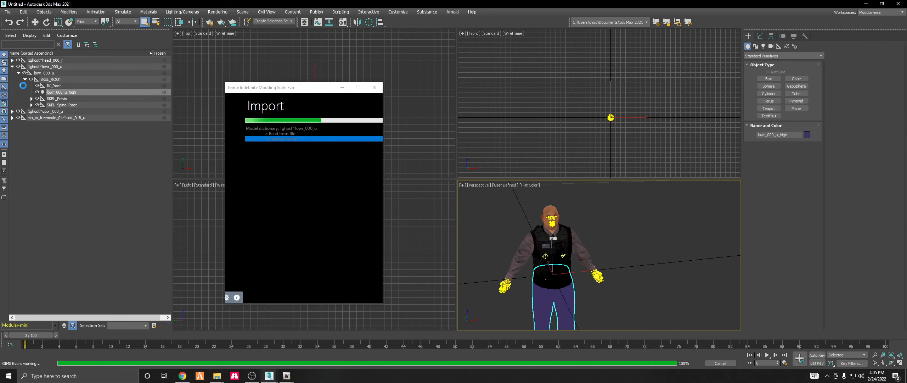
Examine the reimported lower body's bone hierarchy under SKEL_ROOT, including SKEL_Pelvis and the spine chain down to SKEL_Neck_1.
click(31, 99)
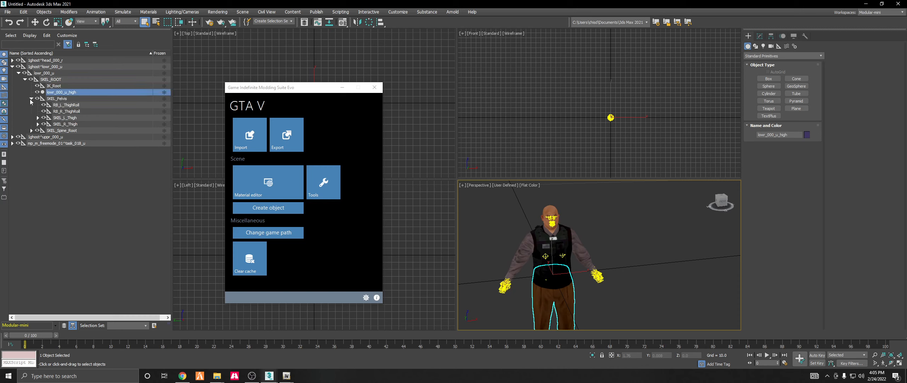
click(71, 105)
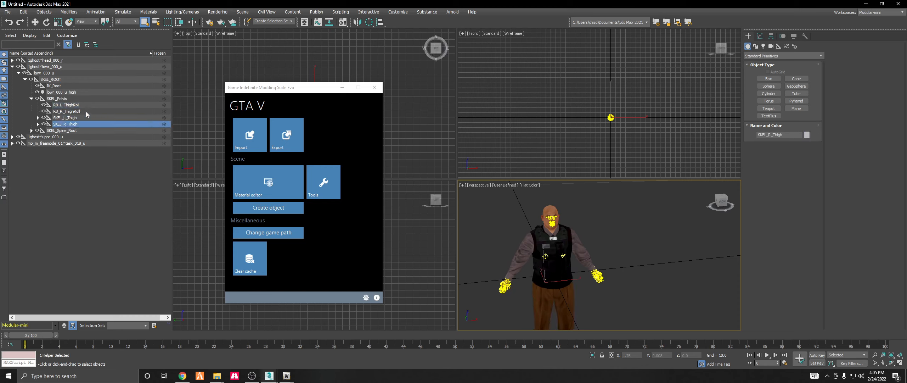
click(31, 131)
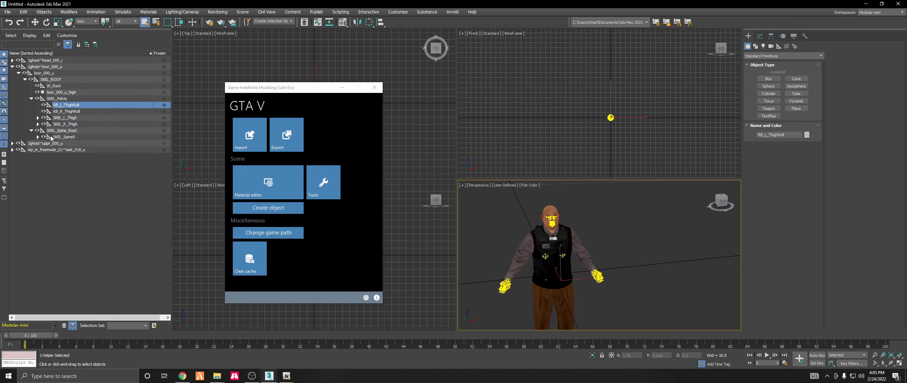
click(38, 137)
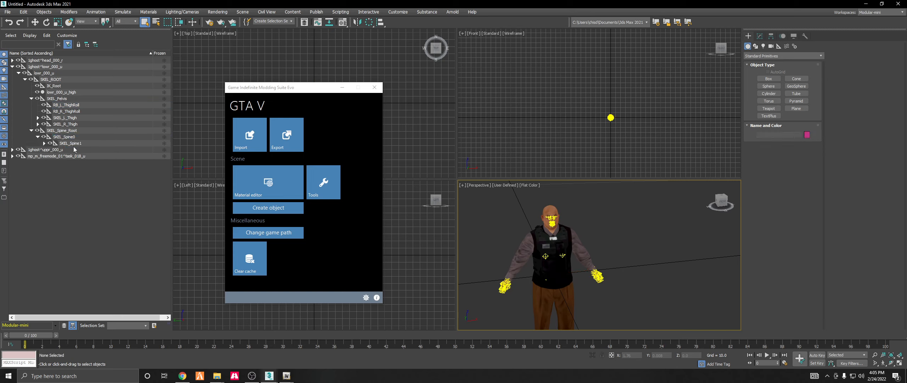
click(44, 143)
click(51, 149)
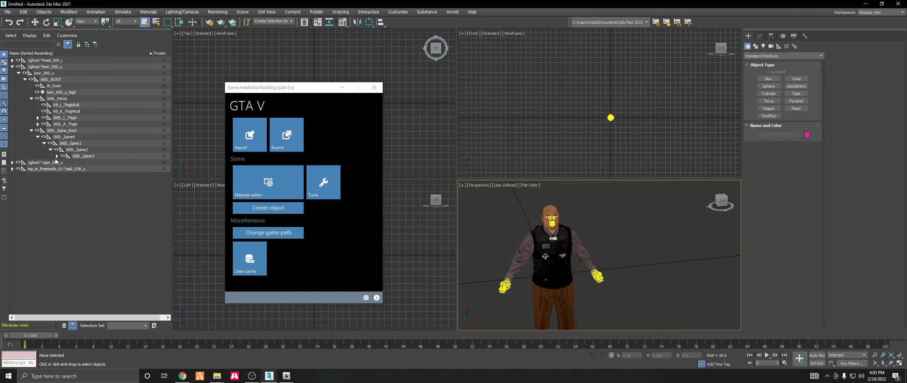
click(56, 156)
click(63, 169)
click(91, 181)
click(60, 91)
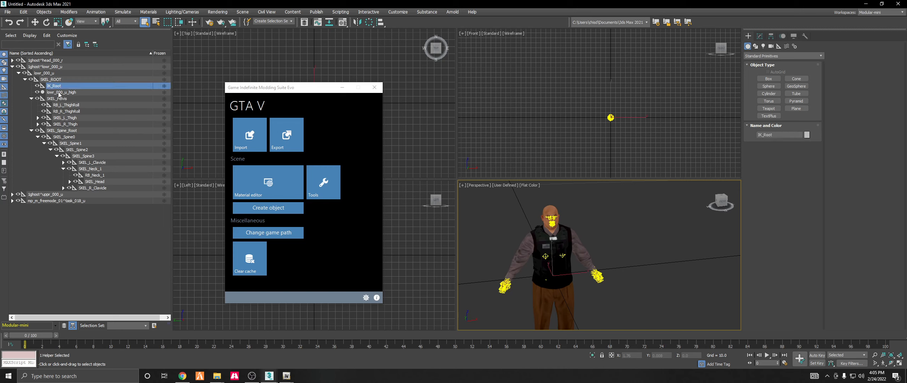
click(60, 100)
click(60, 110)
Collapse the 1ghost^lowr_000_u hierarchy in the scene list down to its top-level entry.
click(30, 98)
click(25, 79)
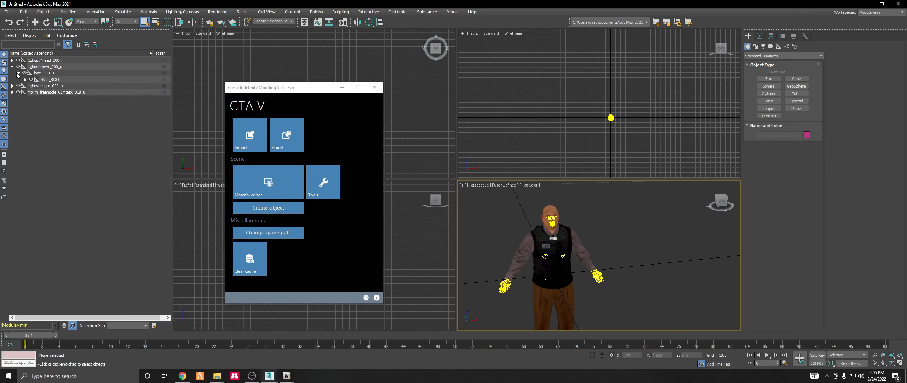
click(18, 73)
click(12, 67)
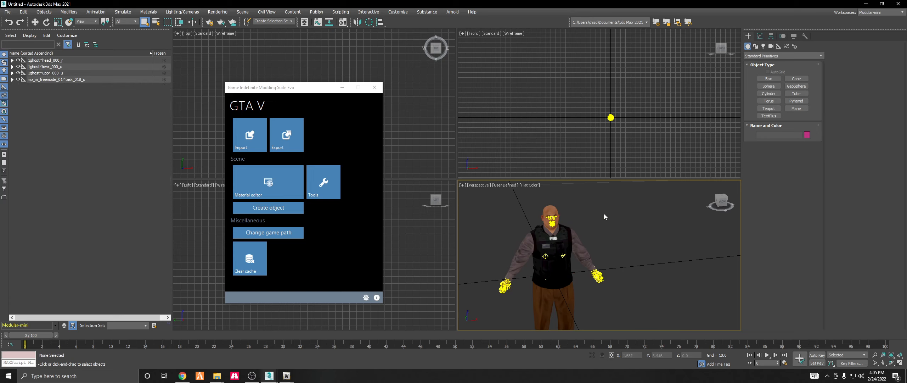
Delete the vest's lower-detail meshes task_007_u_low and task_007_u_med, keeping task_007_u_high.
middle_drag(603, 215, 612, 190)
drag(720, 205, 729, 195)
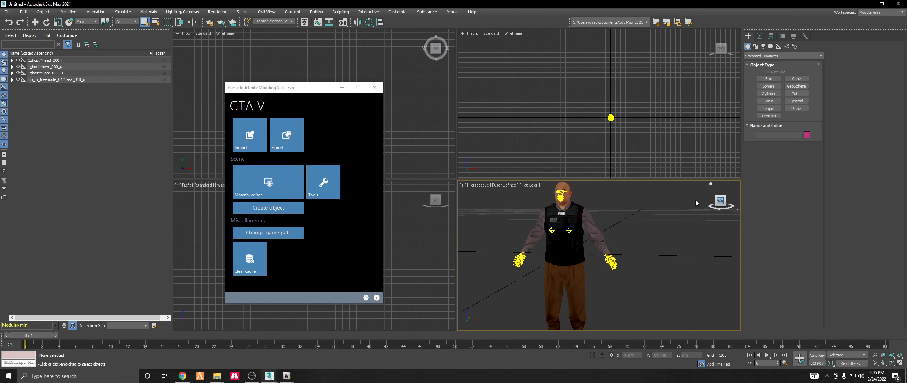
click(569, 224)
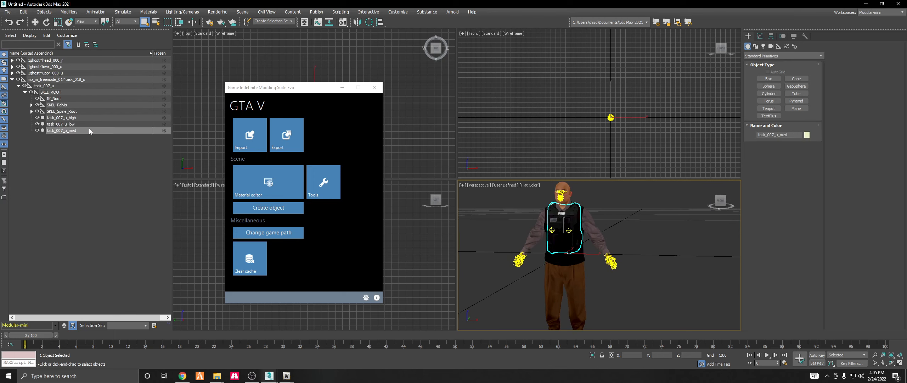
click(71, 117)
click(73, 131)
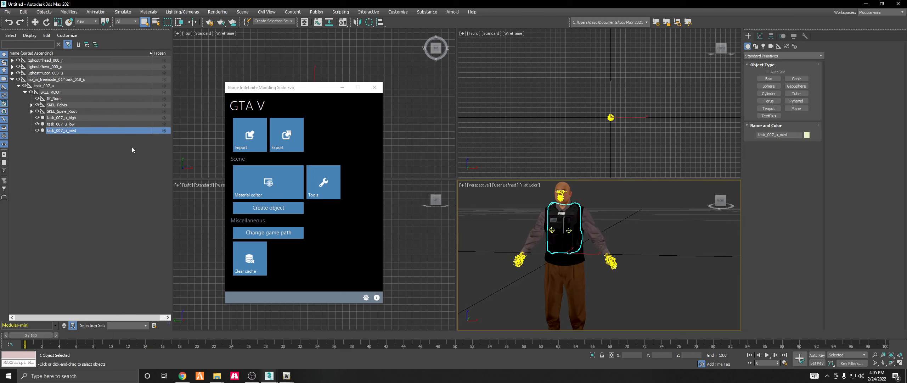
ctrl+click(64, 125)
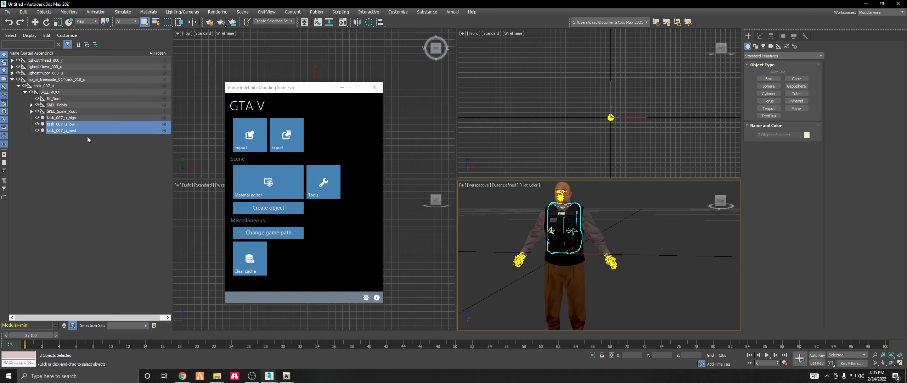
key(Delete)
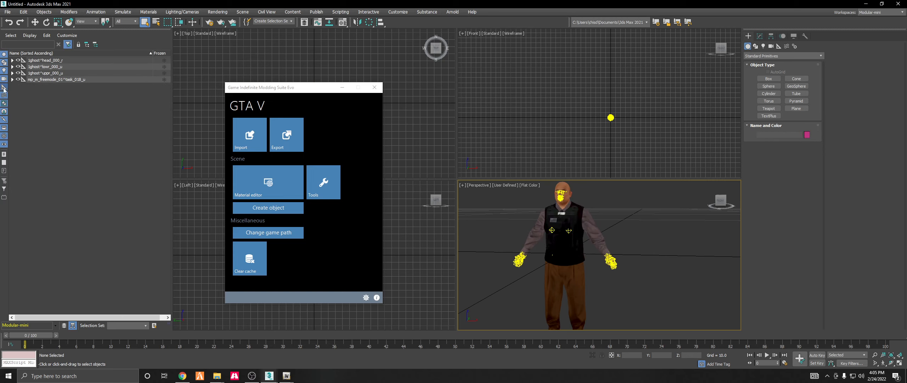
Expand the mp_m_freemode_01^task_018_u hierarchy, select task_007_u_high and inspect the vest on the ped.
click(12, 80)
click(19, 85)
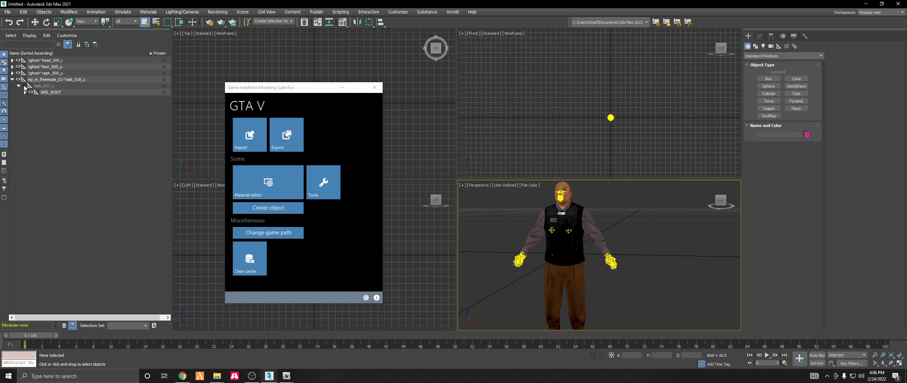
click(26, 92)
click(60, 118)
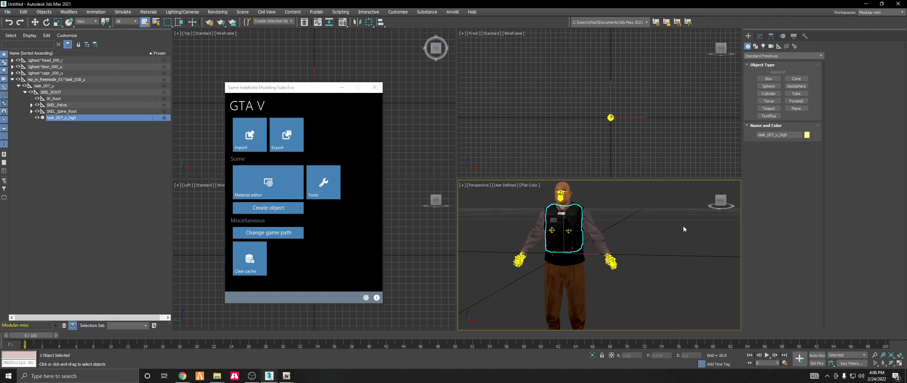
drag(719, 199, 705, 223)
scroll(624, 216, down, 3)
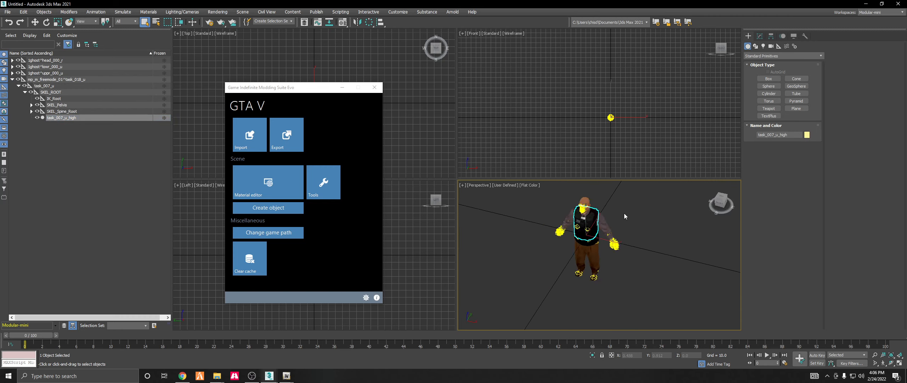
Look through the perspective viewport's lighting, shadow and material display options while viewing the vest on the ped.
scroll(624, 214, up, 3)
click(621, 207)
drag(721, 201, 772, 202)
click(591, 215)
click(506, 185)
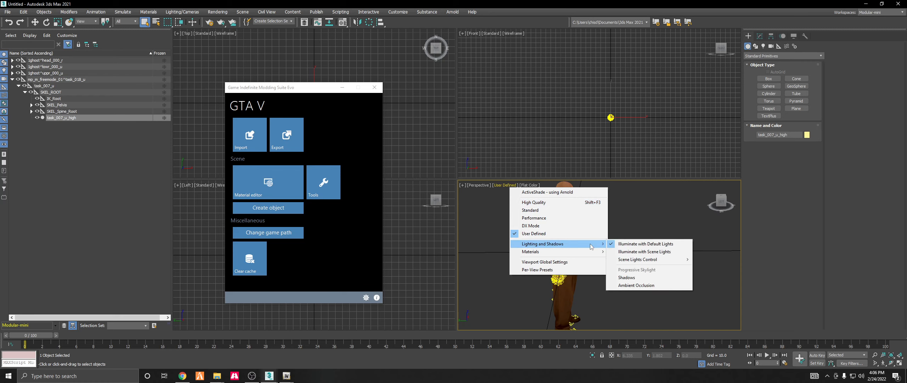
mouse_move(567, 252)
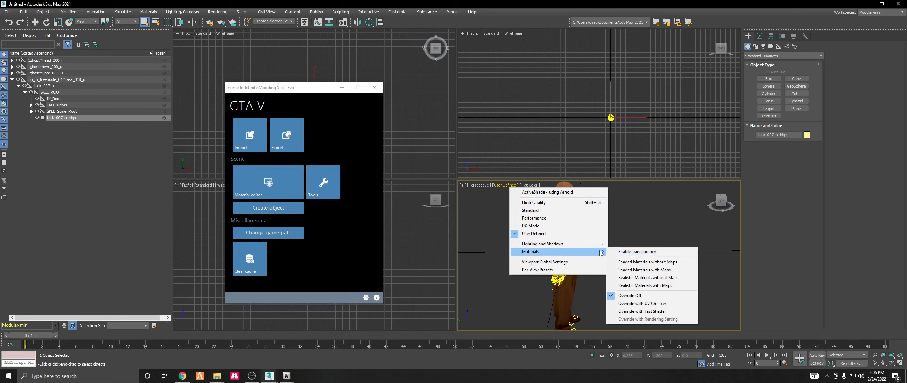
click(622, 252)
click(500, 186)
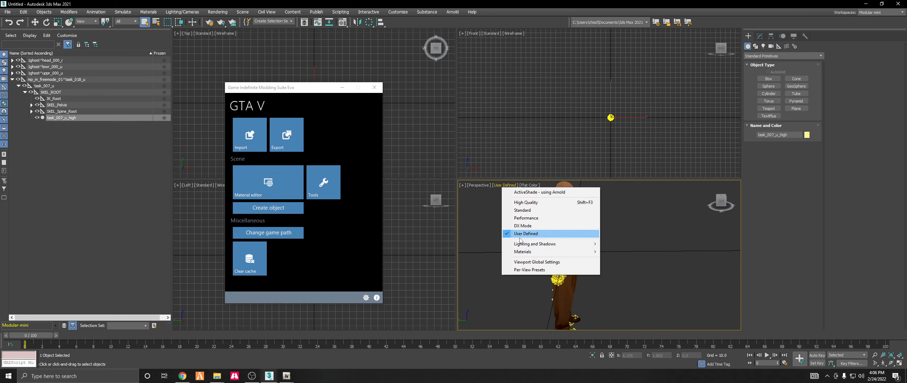
mouse_move(581, 252)
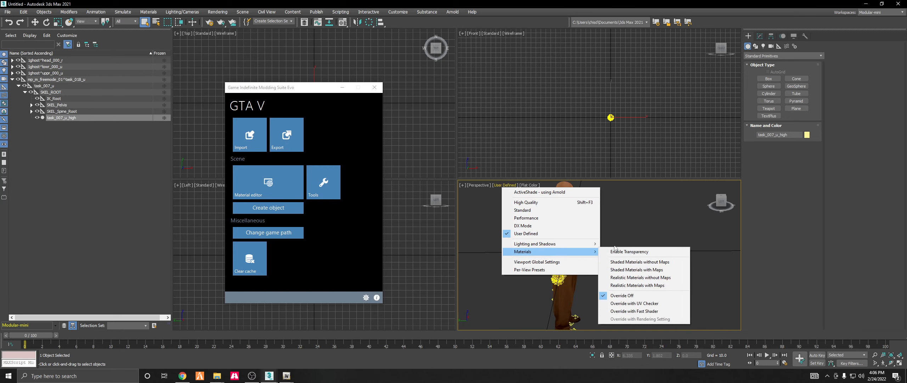
Try Default Shading on the ped in the perspective viewport, then return the viewport to Flat Color.
click(531, 186)
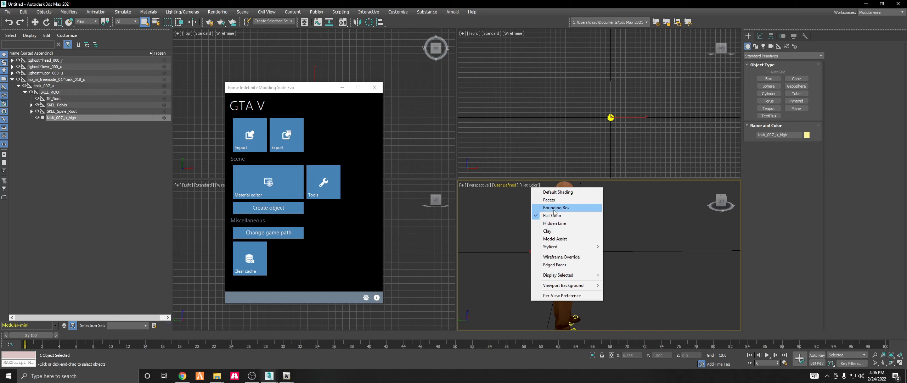
click(557, 192)
drag(722, 202, 652, 204)
click(535, 185)
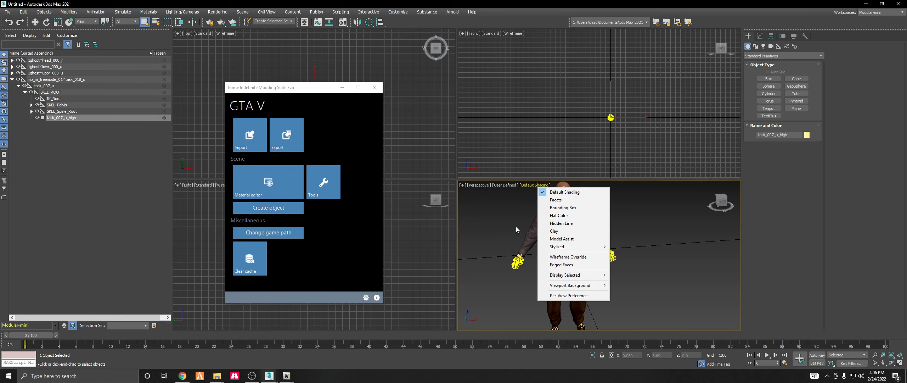
click(558, 217)
Inspect the FIB vest close up on the ped with nothing selected, then select the vest mesh again.
scroll(585, 201, up, 6)
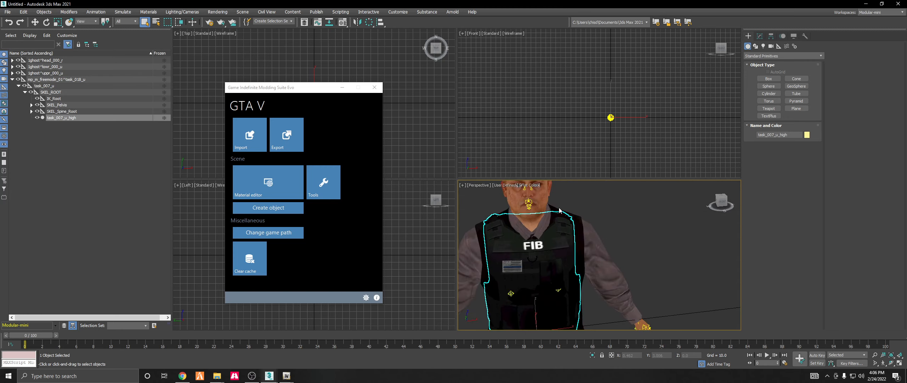
click(648, 201)
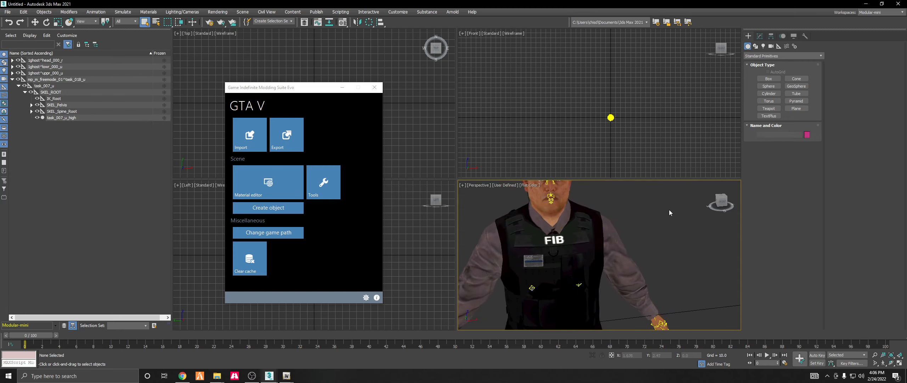
scroll(648, 201, down, 6)
mouse_move(716, 198)
mouse_down()
mouse_move(732, 205)
mouse_move(716, 202)
mouse_up()
click(590, 238)
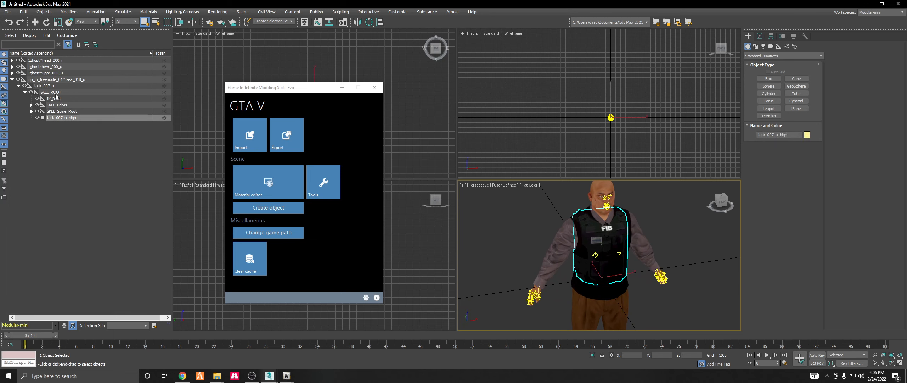
Turn the perspective view to the ped's front and select the vest mesh task_007_u_high.
click(794, 35)
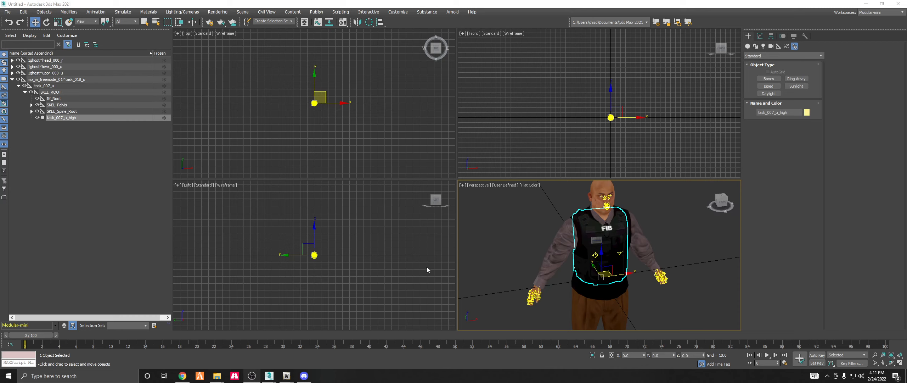
click(723, 202)
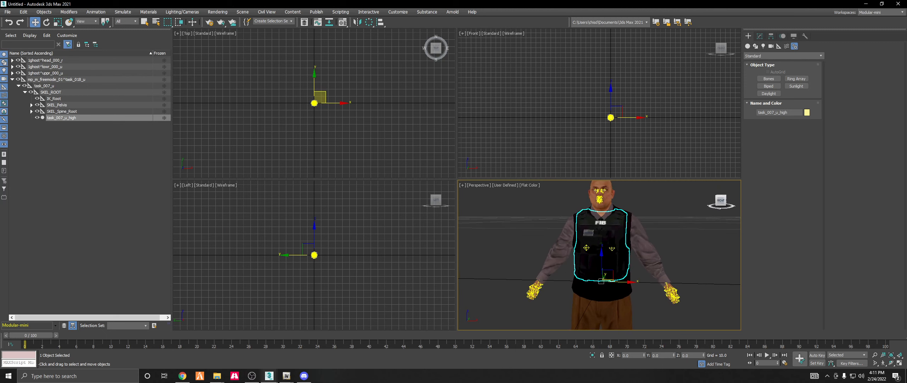
click(657, 205)
scroll(657, 203, down, 3)
middle_drag(657, 200, 631, 222)
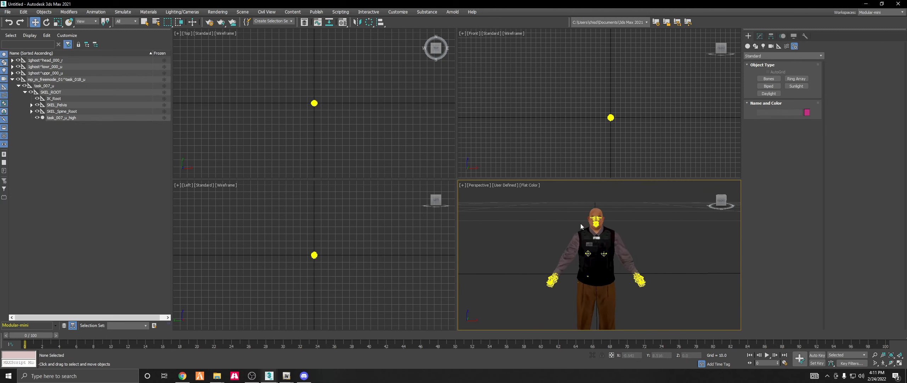
click(58, 118)
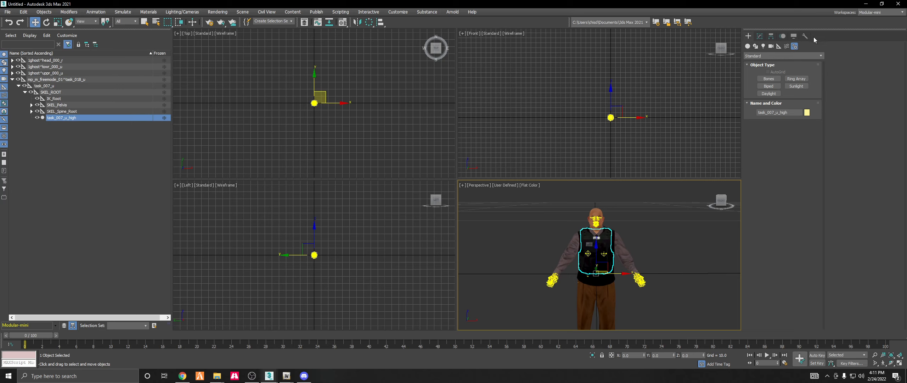
Load SkinUtilities from the list of additional utilities for the vest mesh.
click(804, 37)
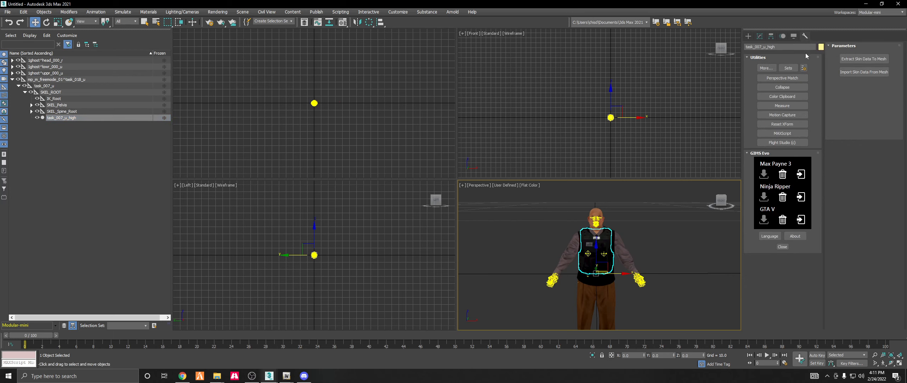
click(767, 68)
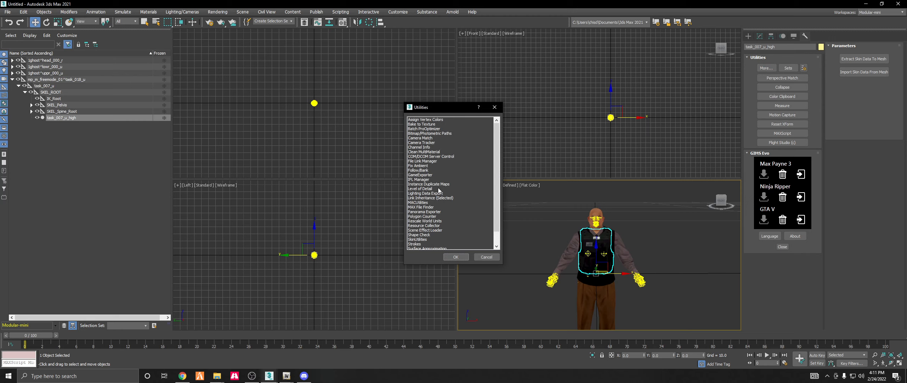
scroll(438, 189, down, 1)
click(421, 226)
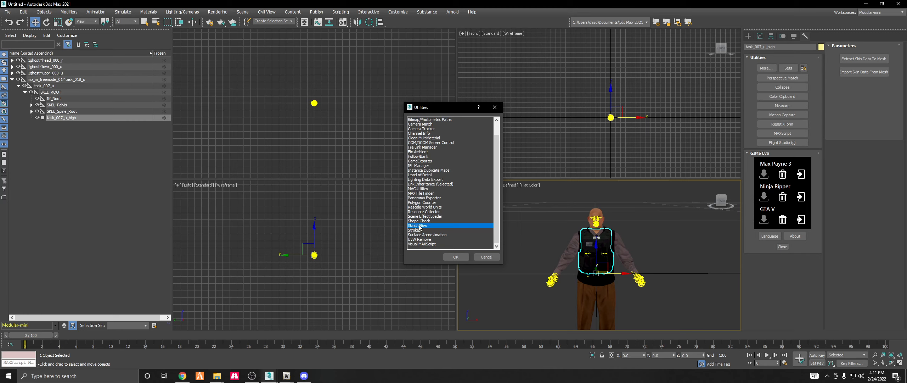
click(461, 257)
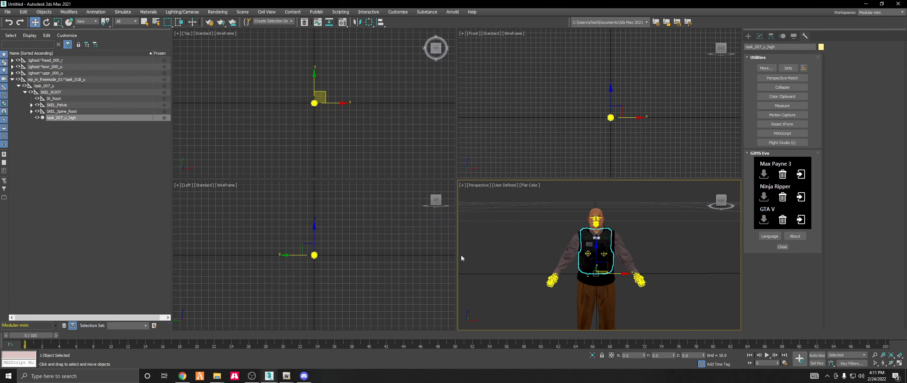
click(766, 68)
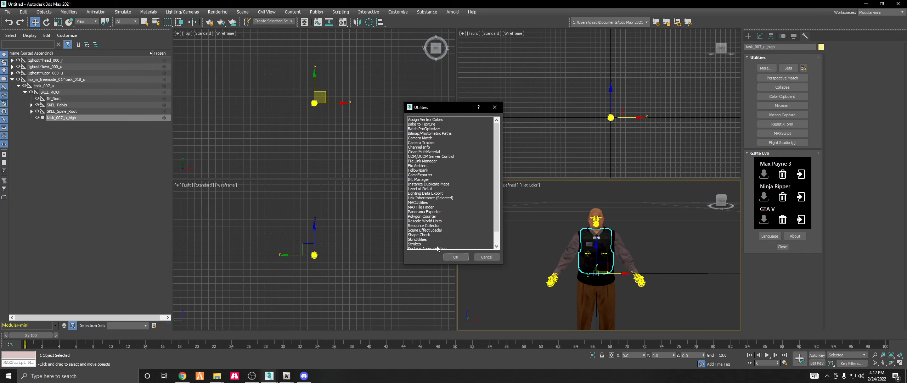
click(417, 225)
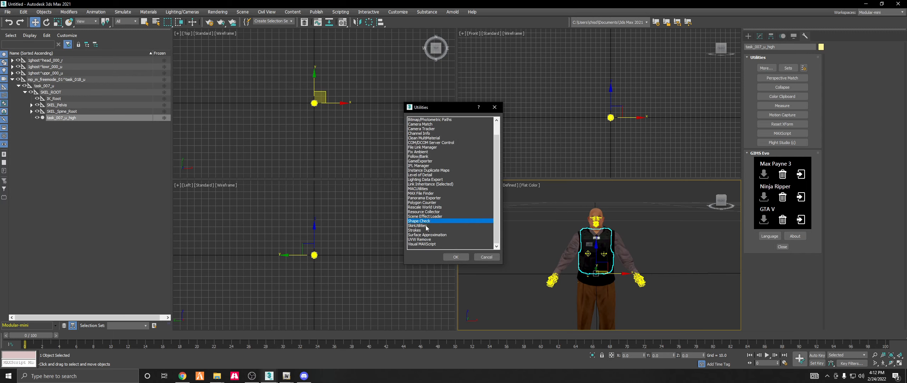
click(455, 257)
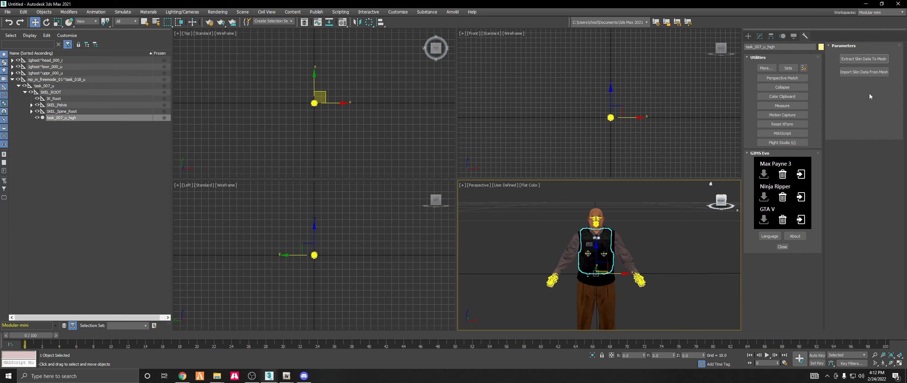
Extract the skin data of task_007_u_high to a separate mesh.
click(76, 130)
click(78, 118)
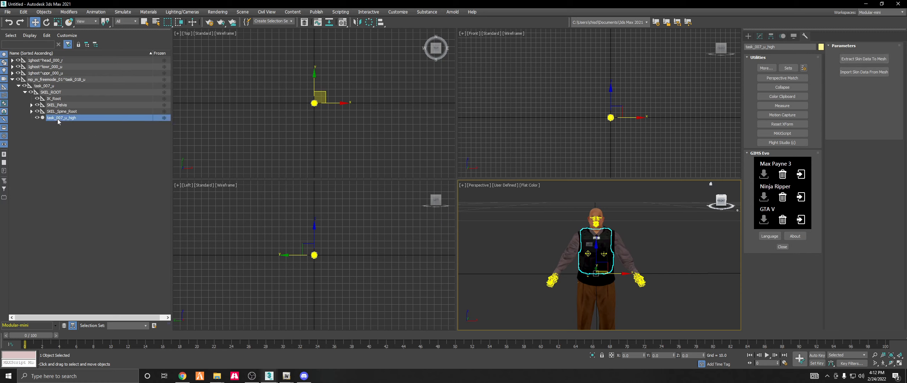
click(880, 58)
click(864, 58)
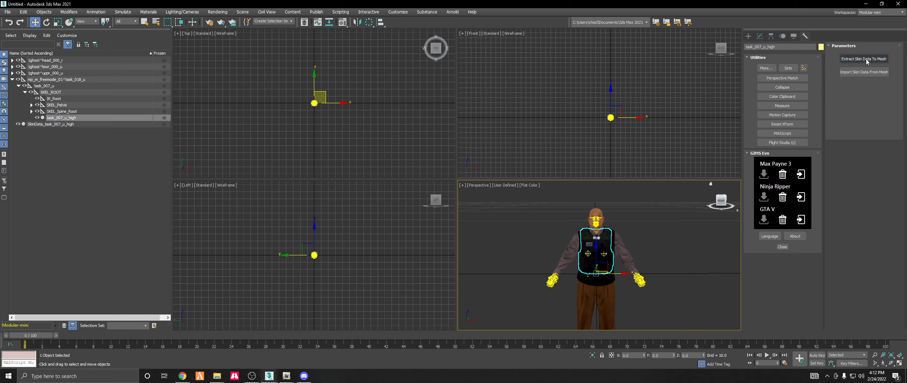
Hide the extracted SkinData_task_007_u_high mesh and reselect task_007_u_high.
click(37, 125)
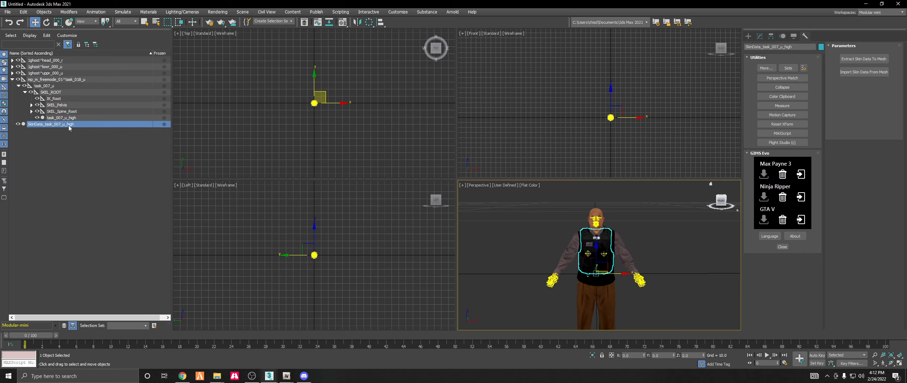
click(18, 124)
click(75, 118)
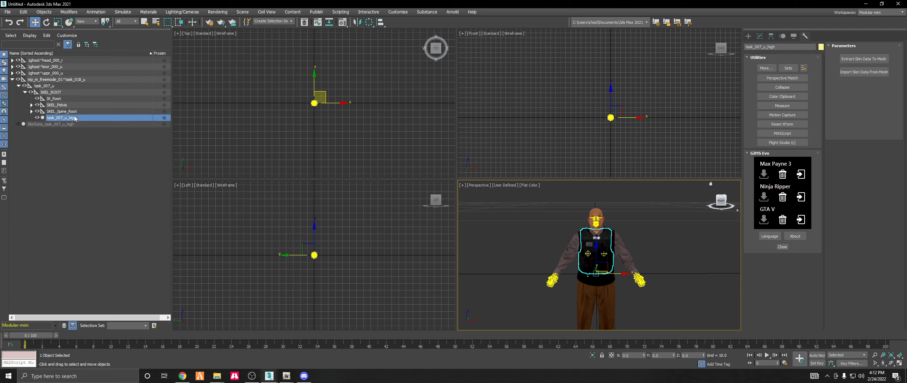
click(760, 37)
click(771, 36)
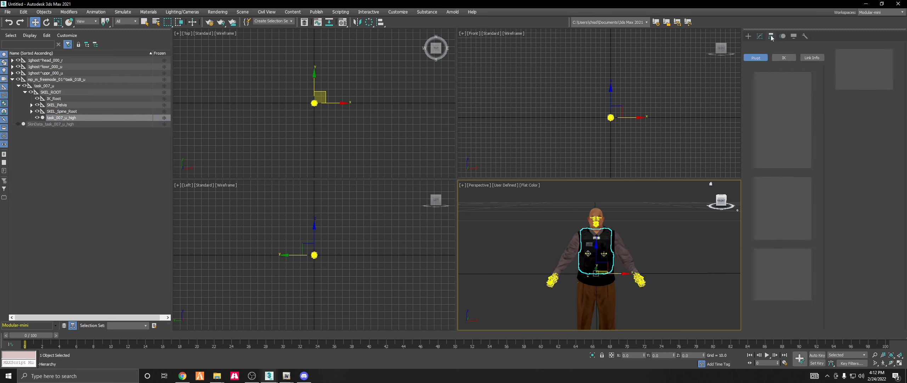
click(779, 37)
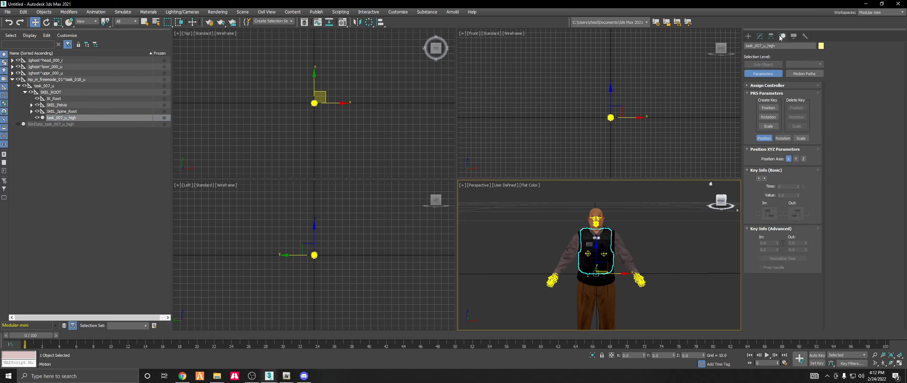
click(794, 36)
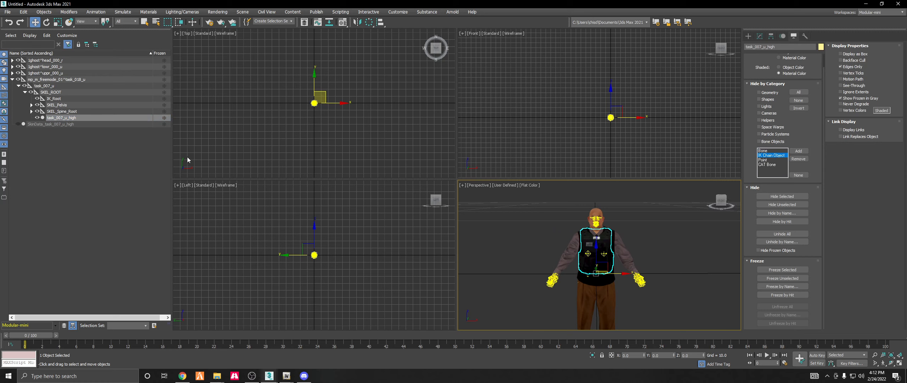
Expand the 1ghost^uppr_000_u hierarchy through uppr_000_u and SKEL_ROOT down to uppr_000_u_high.
click(13, 61)
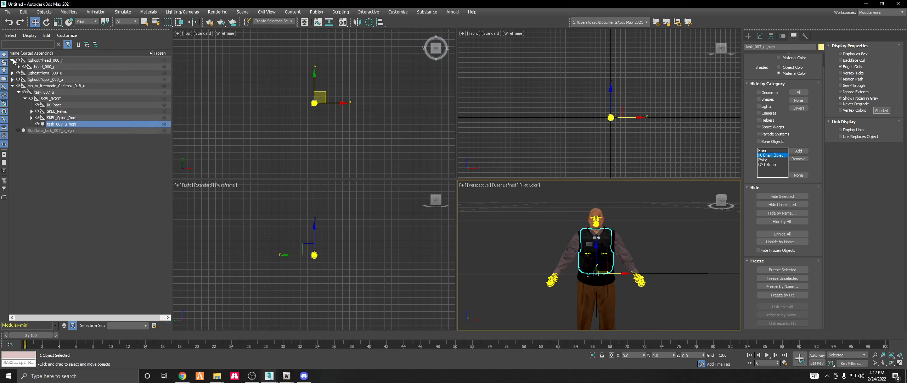
click(12, 60)
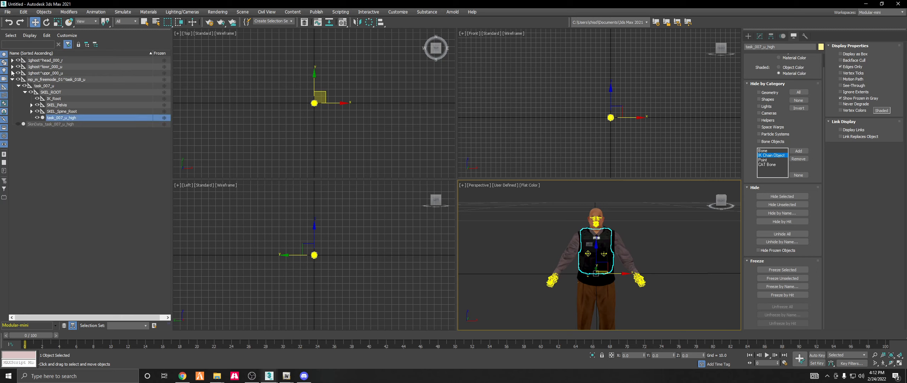
click(13, 73)
click(18, 79)
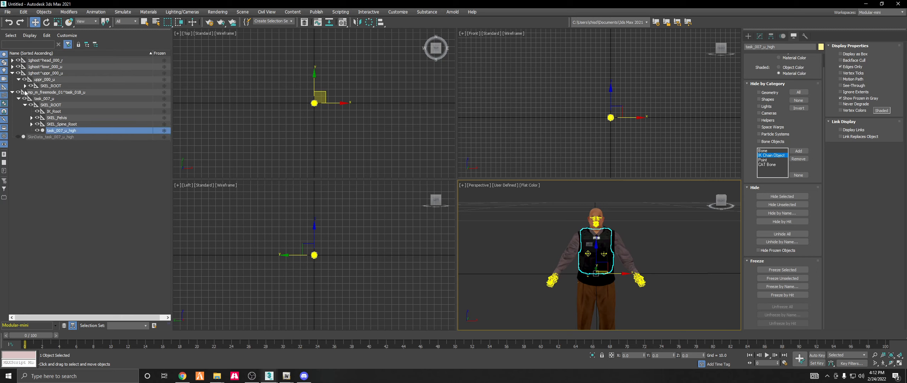
click(25, 85)
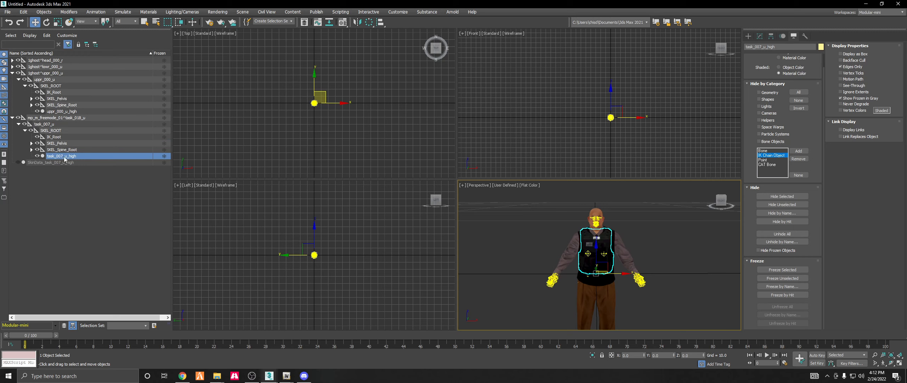
Enter the Editable Mesh level of task_007_u_high beneath its Skin modifier, accepting the topology warning.
click(760, 37)
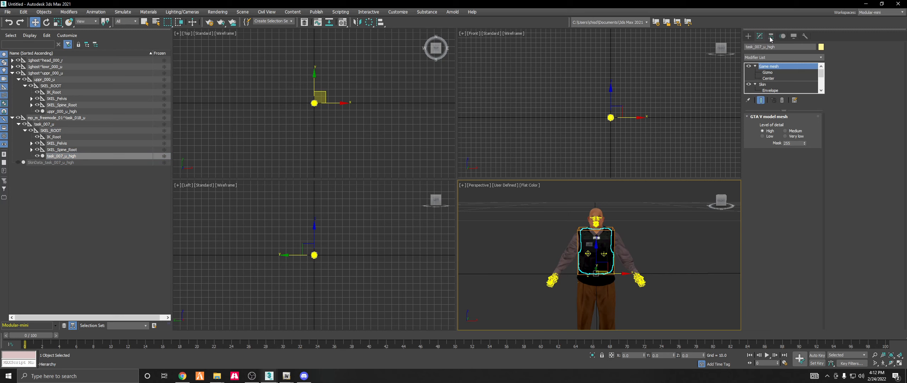
click(793, 37)
click(760, 36)
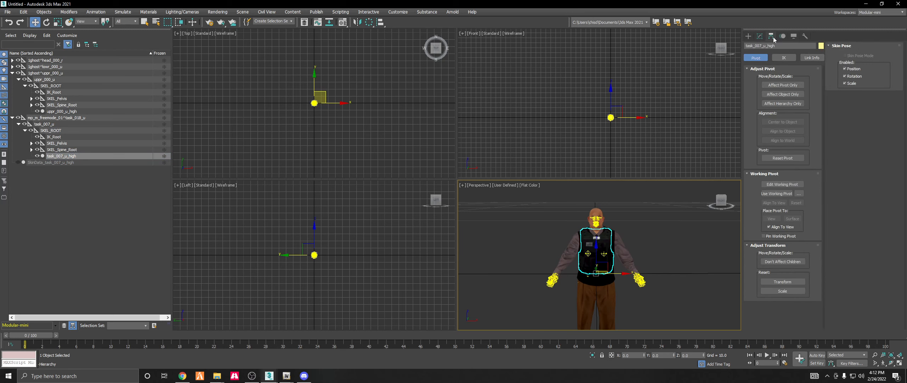
scroll(771, 82, down, 2)
scroll(772, 82, down, 1)
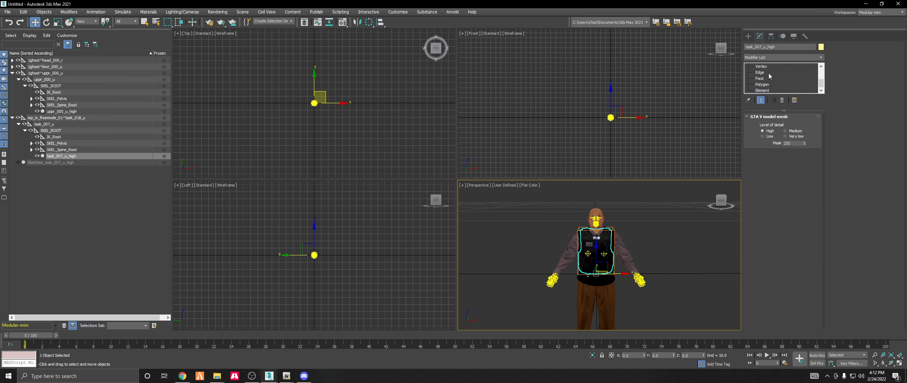
click(765, 78)
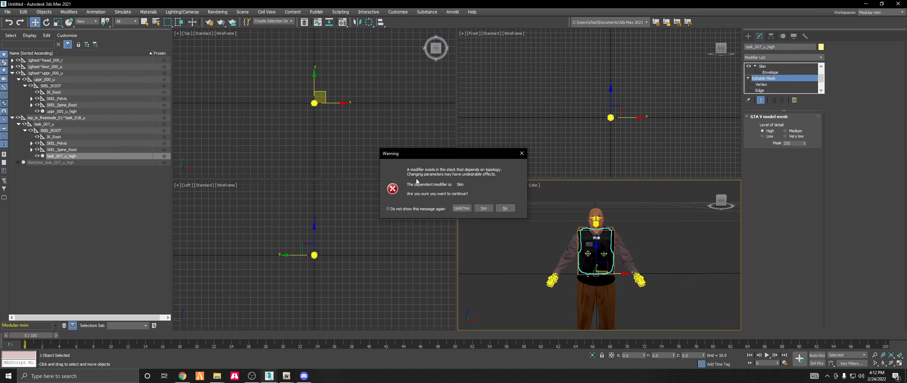
click(483, 208)
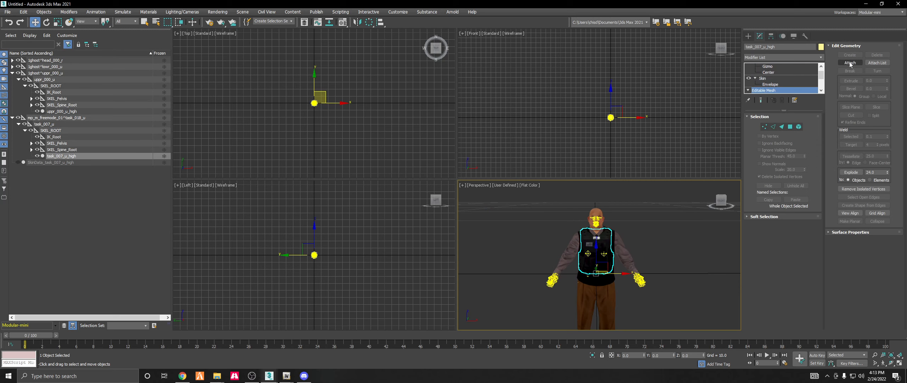
Attach uppr_000_u_high to task_007_u_high with Match Material IDs to Material and condensed IDs, and expand the SKEL_Spine_Root branch under uppr_000_u.
click(849, 63)
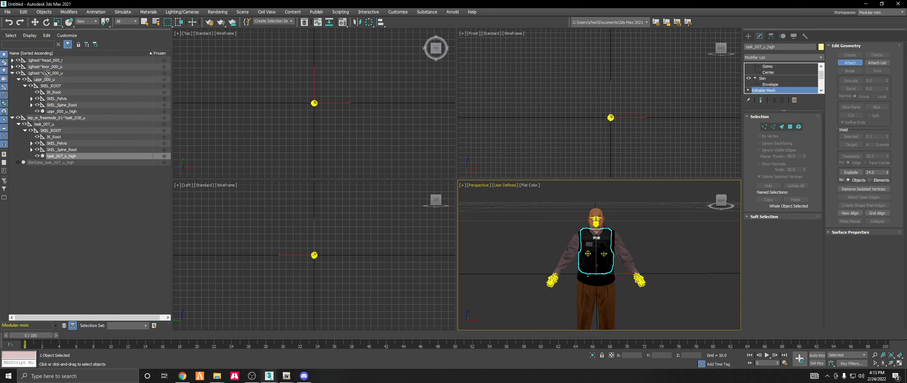
click(59, 112)
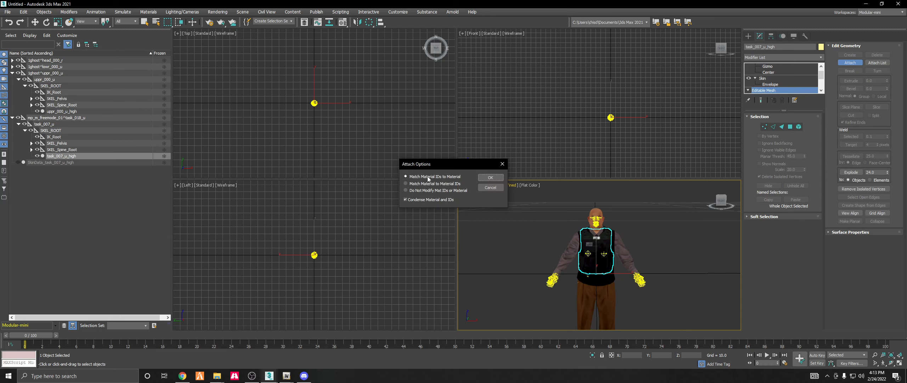
click(489, 178)
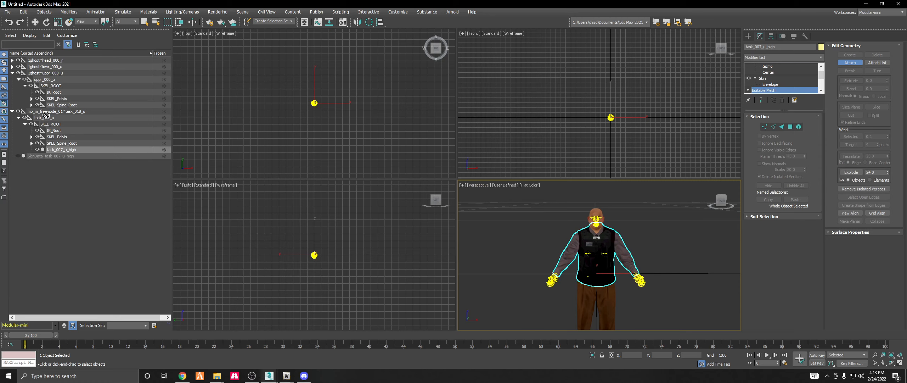
key(w)
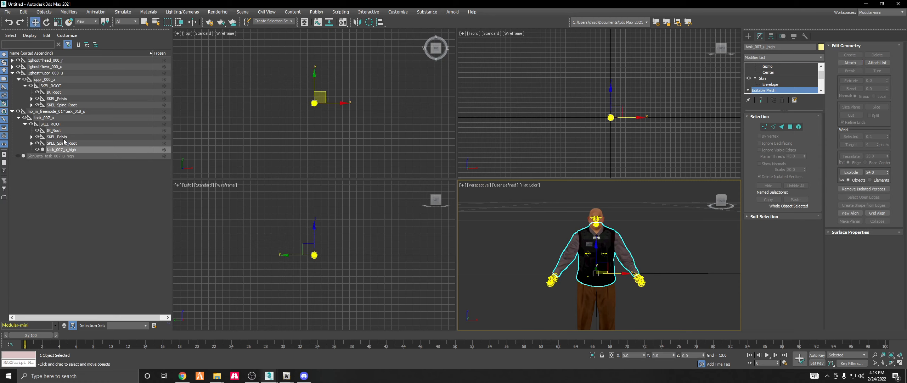
click(31, 105)
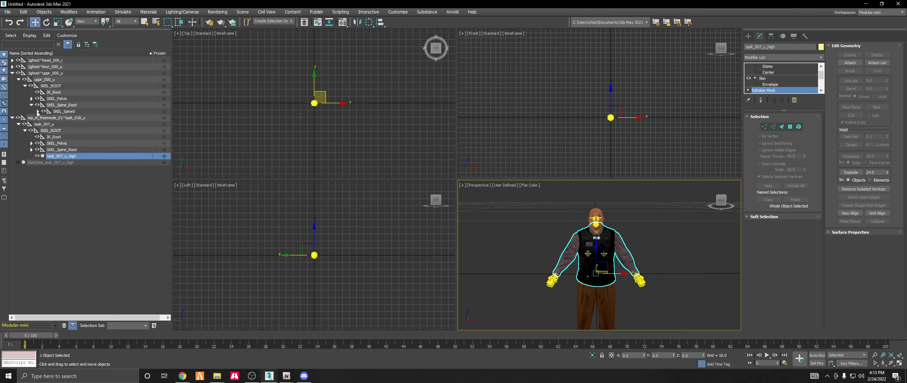
click(38, 111)
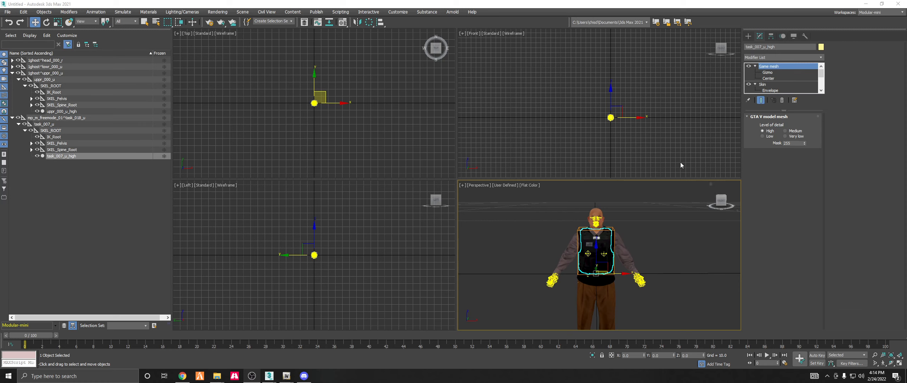
click(74, 162)
click(28, 157)
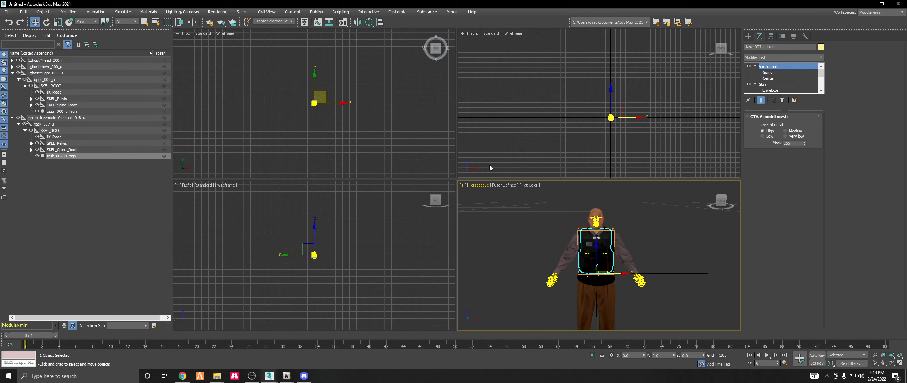
click(804, 37)
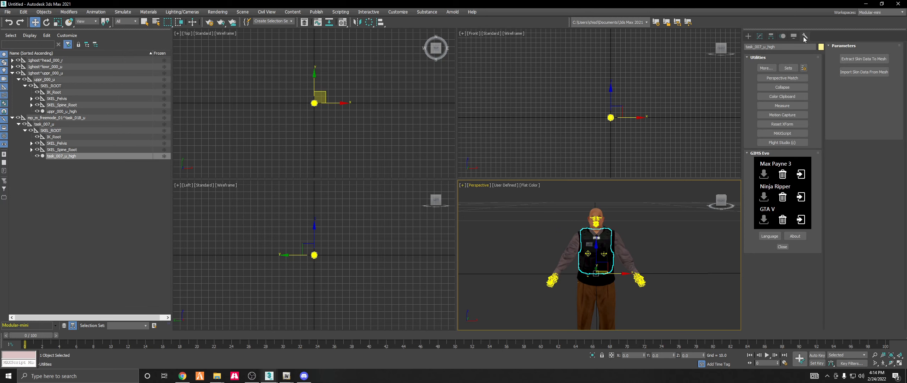
click(765, 68)
scroll(441, 173, down, 1)
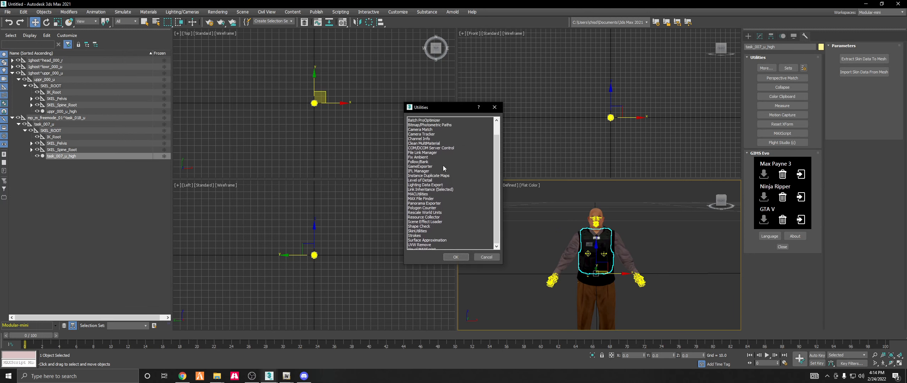
click(420, 226)
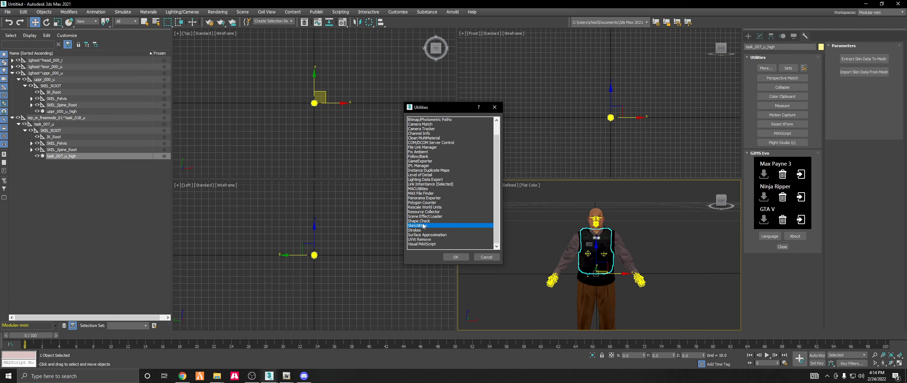
click(494, 107)
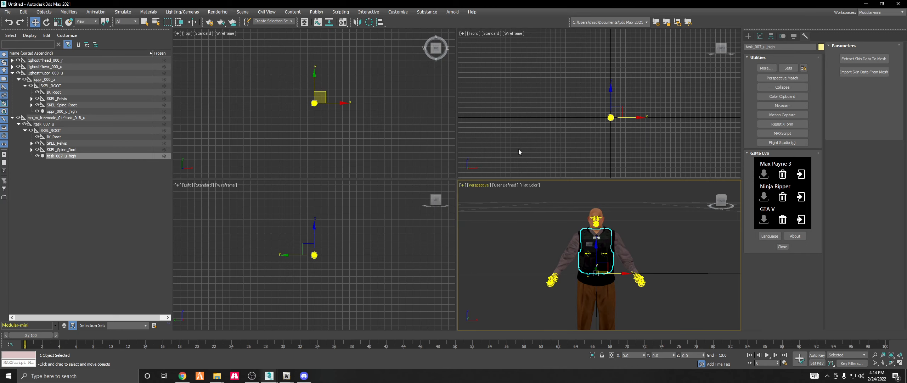
Select task_007_u_high and extract its skin data to a separate mesh.
click(827, 45)
click(748, 259)
double_click(71, 155)
click(77, 163)
click(78, 155)
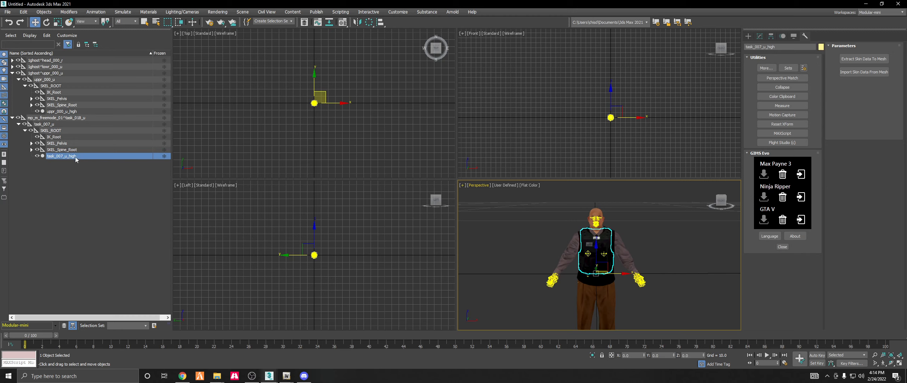
click(888, 58)
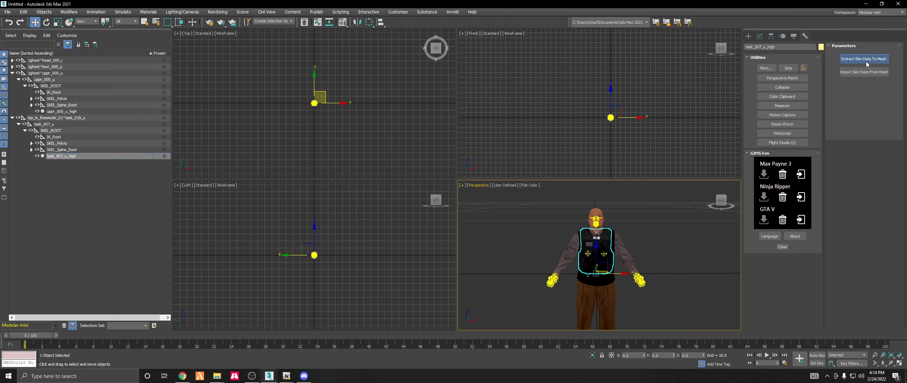
Hide the SkinData_task_007_u_high mesh and select task_007_u_high again.
click(42, 124)
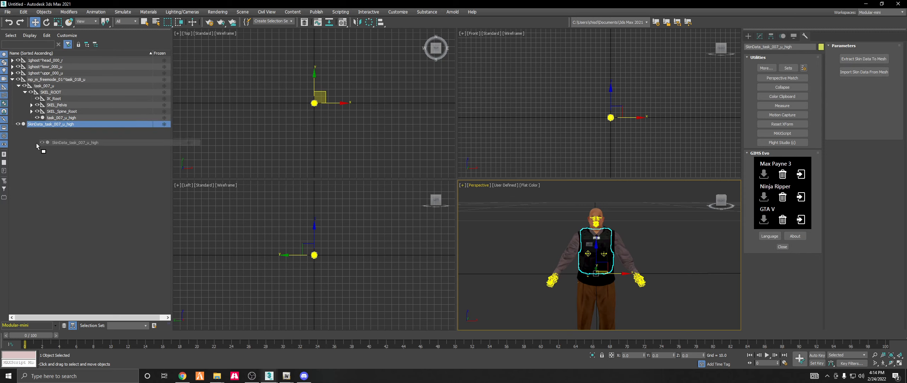
click(18, 124)
click(56, 117)
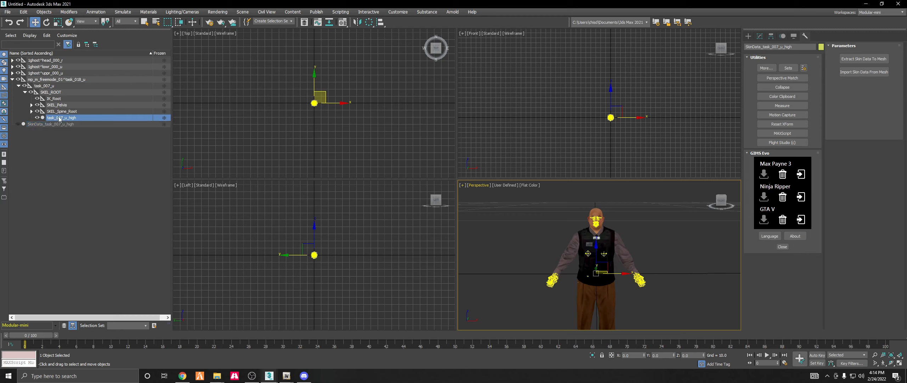
Expand the 1ghost^uppr_000_u hierarchy through uppr_000_u and SKEL_ROOT down to its high-detail mesh.
click(13, 73)
click(18, 79)
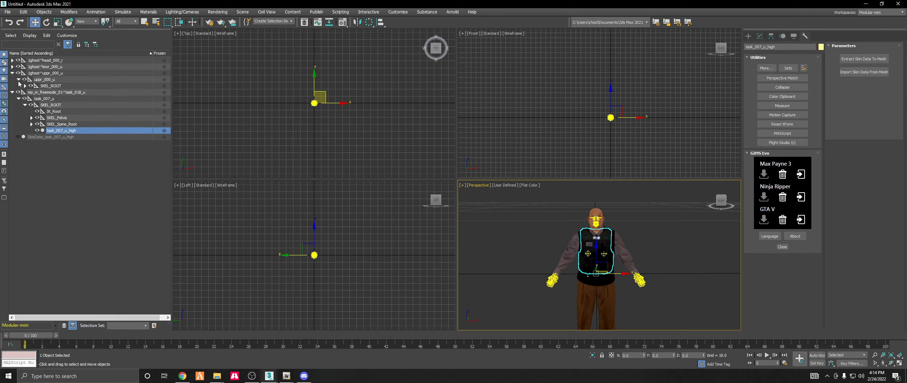
click(25, 85)
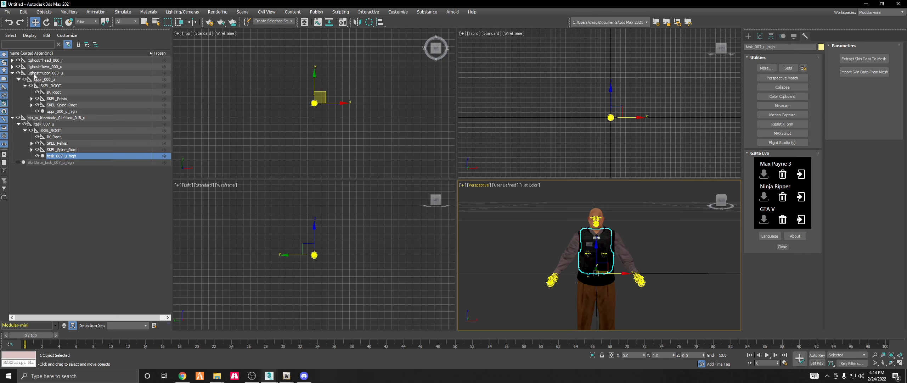
mouse_move(69, 156)
mouse_down()
mouse_move(47, 76)
mouse_move(64, 151)
mouse_move(61, 161)
mouse_move(60, 144)
mouse_move(56, 157)
mouse_up()
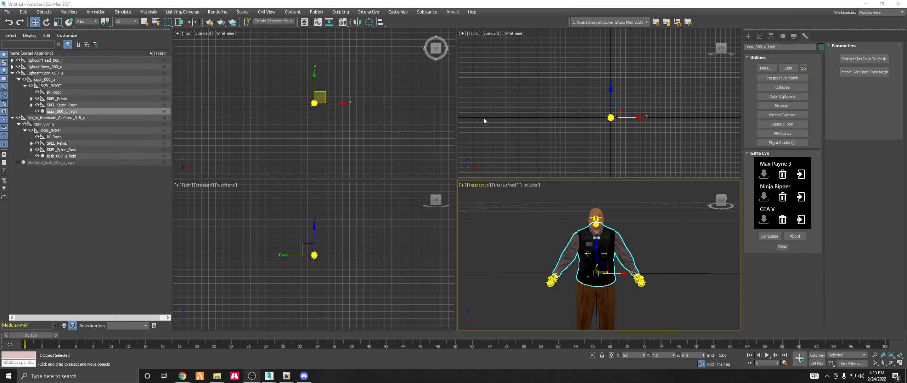
Select uppr_000_u_high and enter its Editable Mesh level, accepting the topology warning.
click(67, 112)
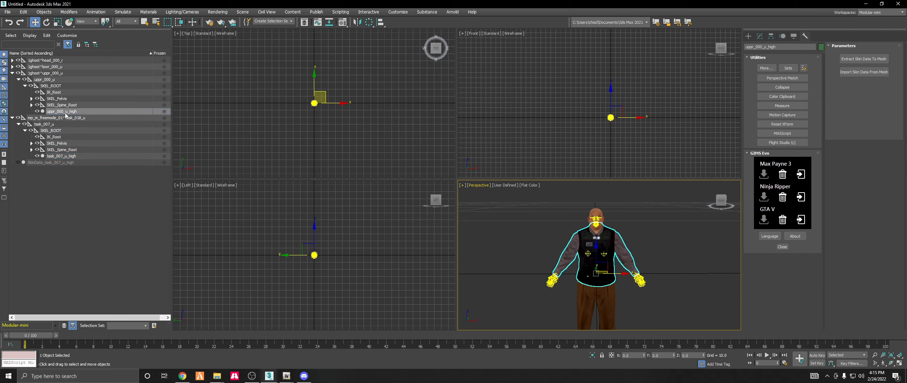
click(759, 36)
click(762, 78)
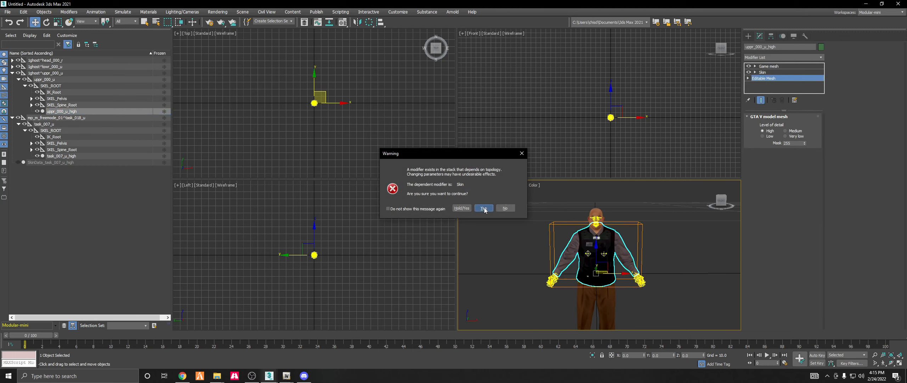
click(484, 208)
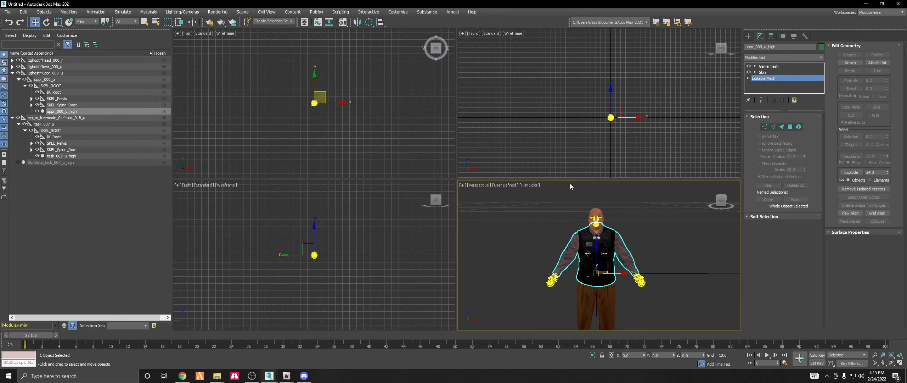
Attach task_007_u_high to uppr_000_u_high with Match Material IDs to Material and Condense Material and IDs, ending the Attach mode.
click(850, 62)
click(56, 156)
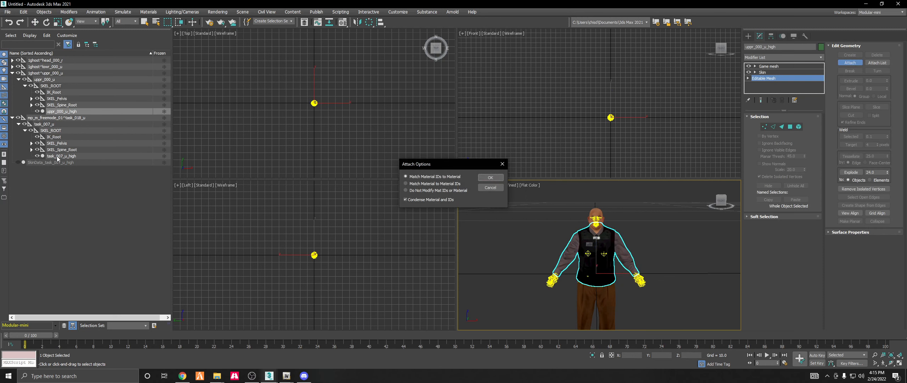
click(491, 180)
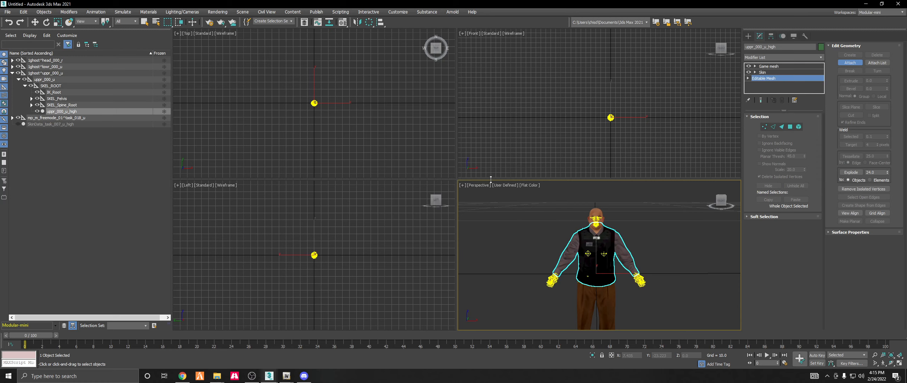
click(855, 61)
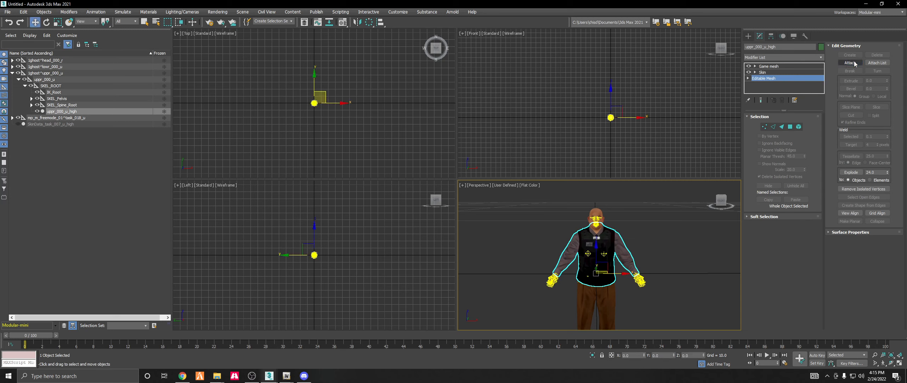
Expand the mp_m_freemode_01^task_018_u hierarchy through task_007_u and SKEL_ROOT, and reselect uppr_000_u_high.
click(18, 124)
click(25, 130)
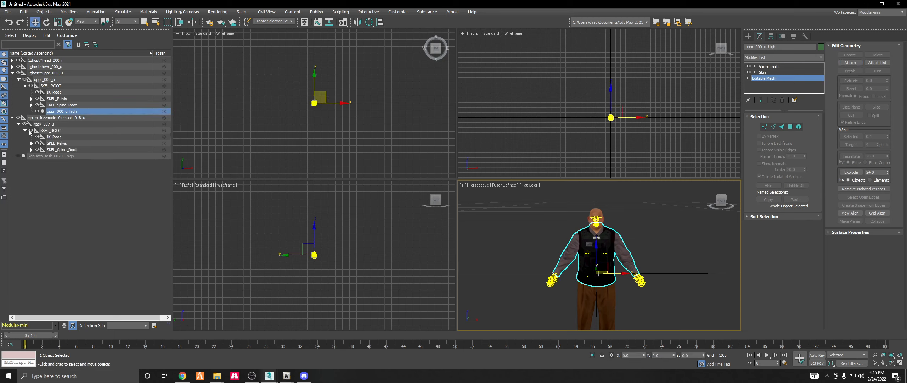
click(58, 150)
click(62, 111)
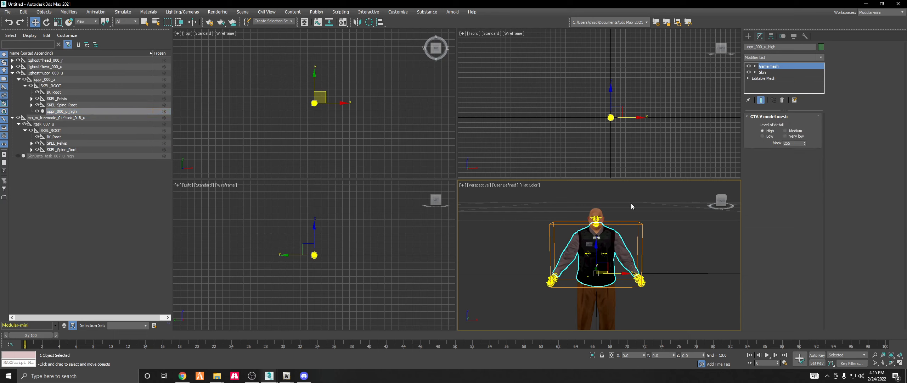
Check the combined uppr_000_u_high mesh from an angled view by toggling its visibility off and on.
drag(721, 200, 703, 200)
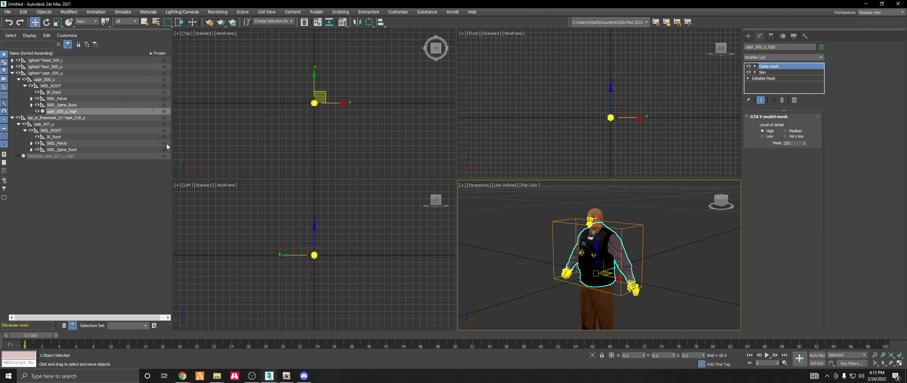
click(37, 111)
click(37, 111)
click(37, 111)
click(37, 111)
click(37, 111)
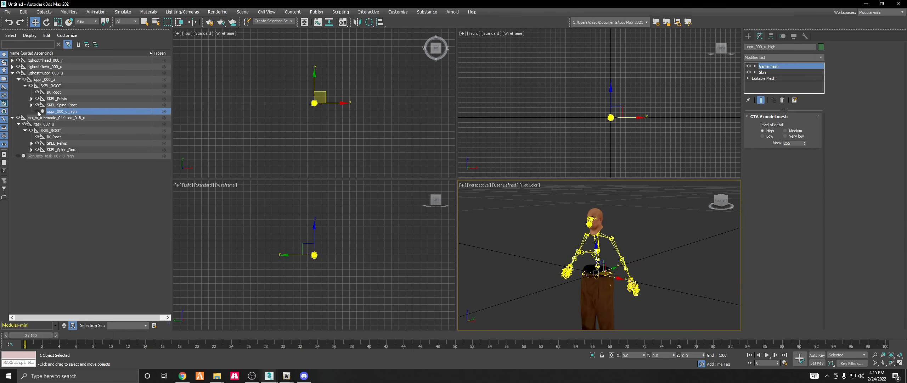
click(37, 111)
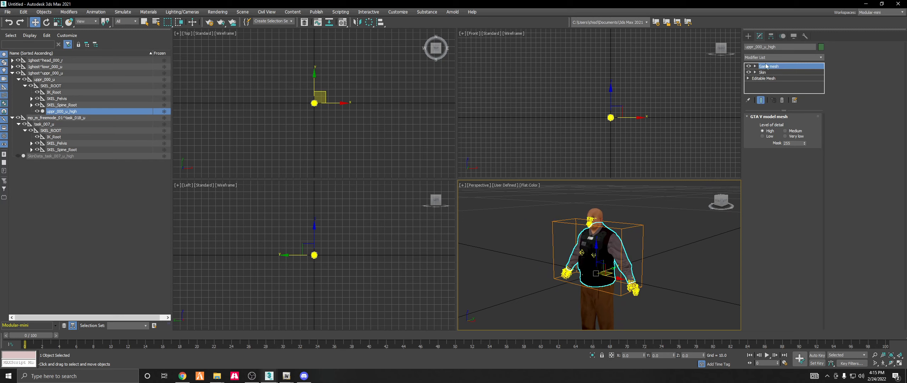
Select the uppr_000_u_high polygons with material ID 1 at the Editable Mesh level, accepting the topology warning, and delete them.
click(766, 79)
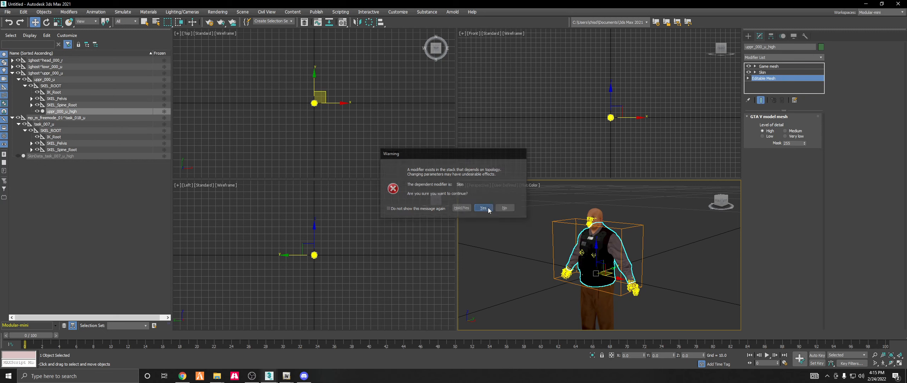
click(484, 208)
click(780, 217)
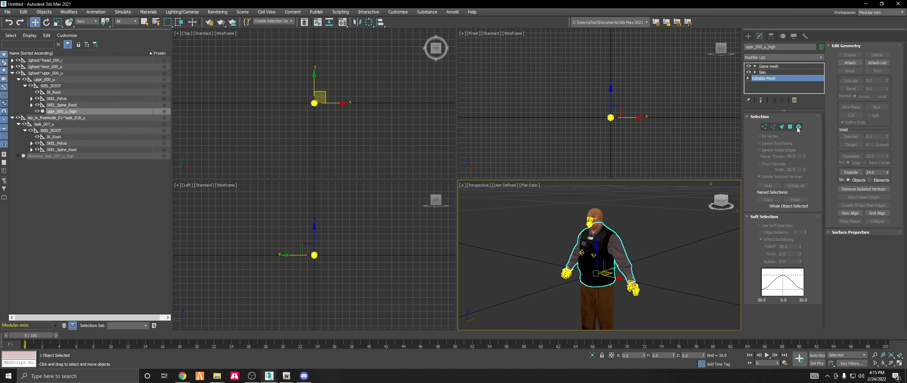
click(790, 126)
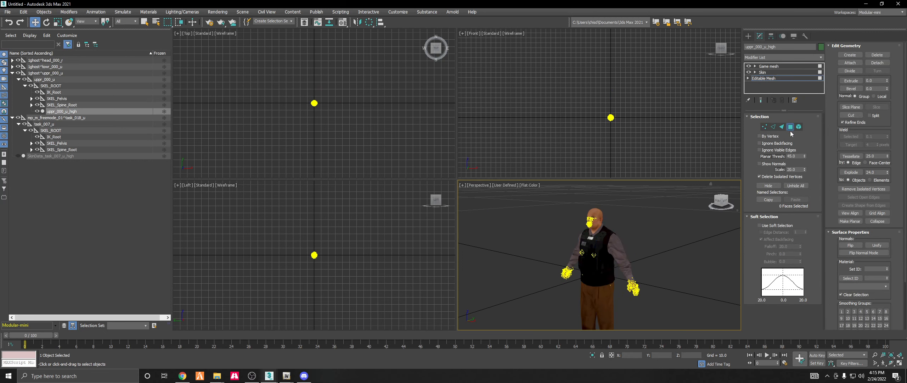
scroll(829, 255, down, 2)
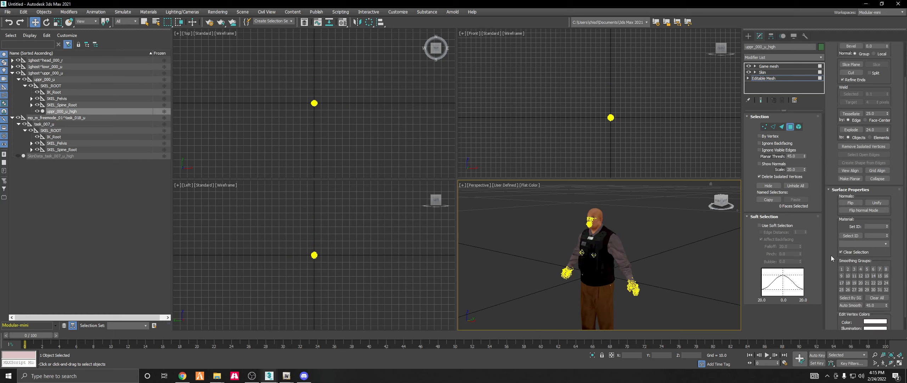
click(887, 236)
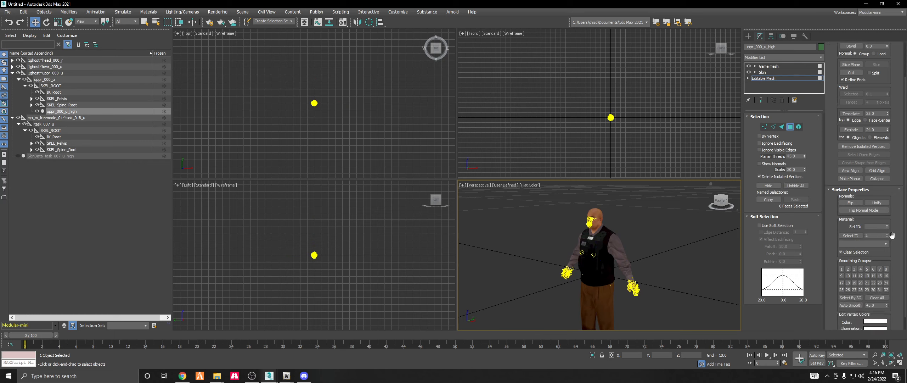
click(850, 236)
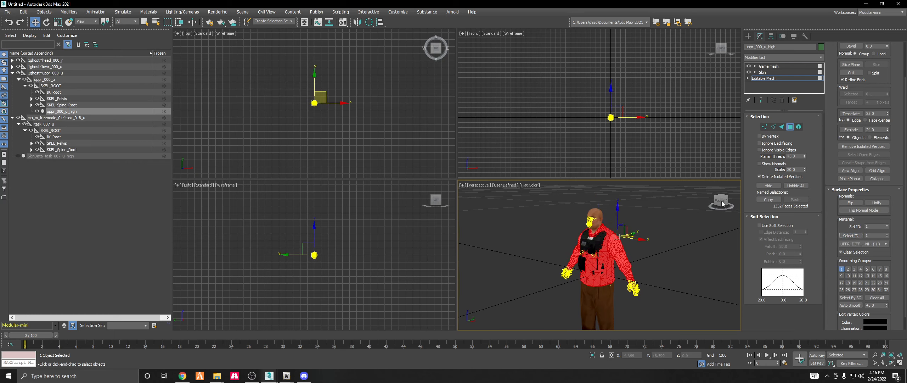
mouse_move(722, 202)
mouse_down()
mouse_move(755, 203)
mouse_move(744, 234)
mouse_move(721, 202)
mouse_up()
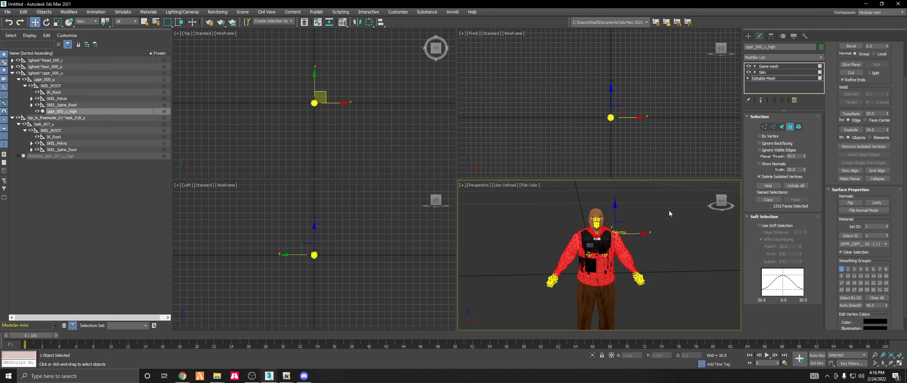
right_click(604, 269)
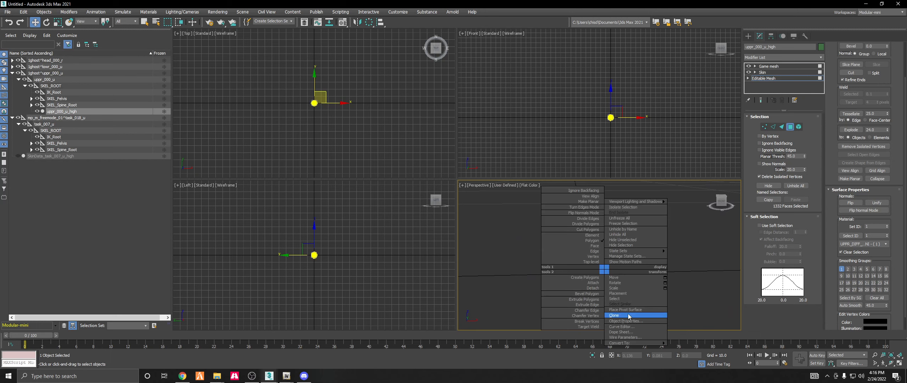
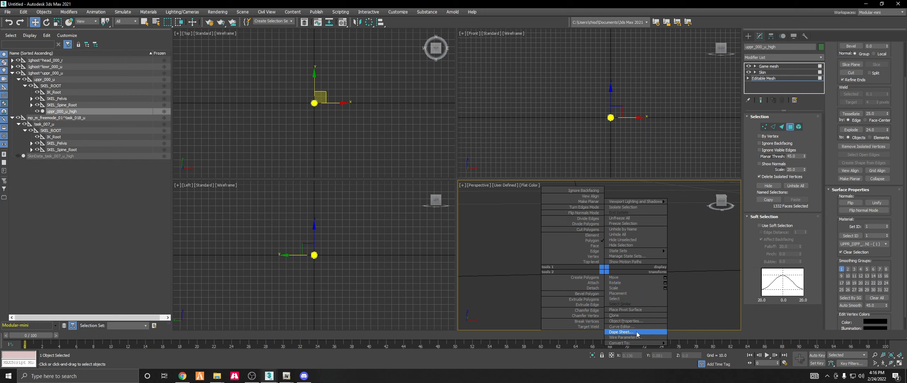
click(904, 92)
drag(888, 101, 891, 124)
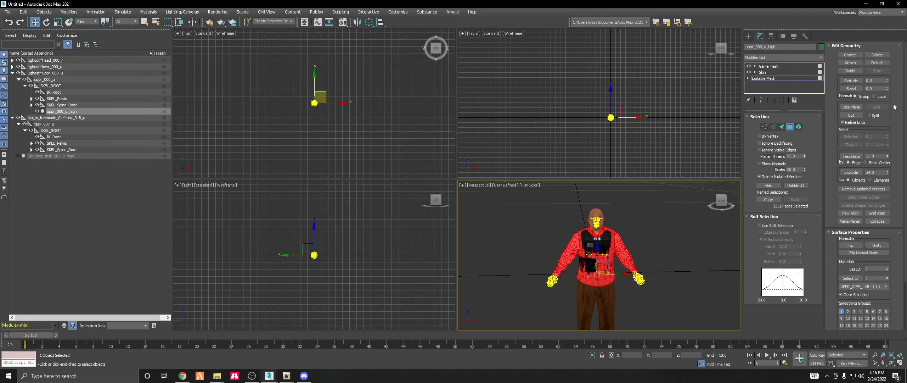
click(877, 55)
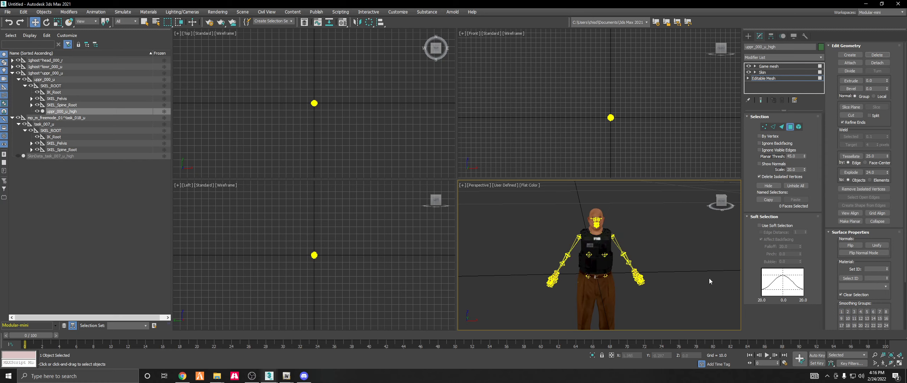
Check the vest from behind and from the front, and end polygon editing with uppr_000_u_high reselected.
click(729, 200)
alt+middle_drag(679, 245, 598, 247)
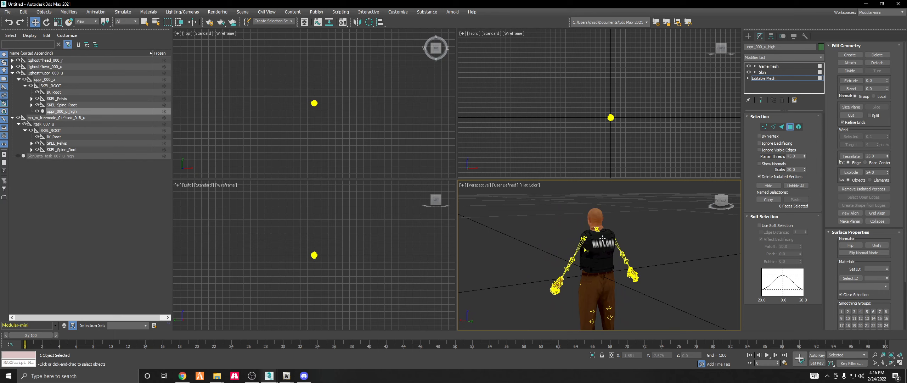
click(601, 237)
click(717, 200)
drag(717, 200, 725, 198)
click(790, 126)
click(663, 228)
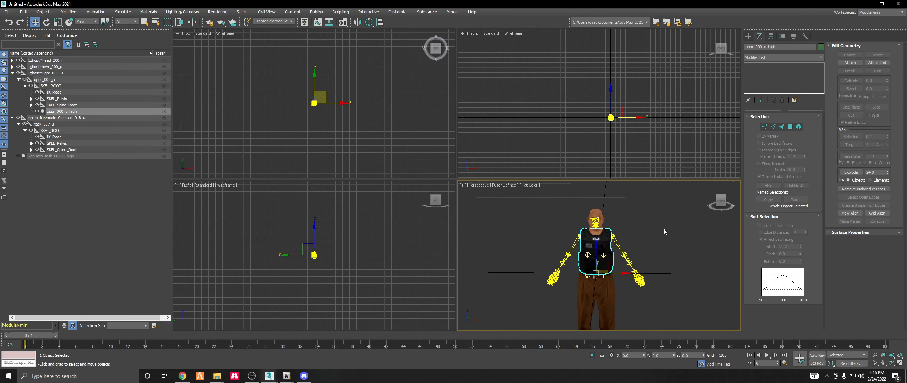
click(602, 240)
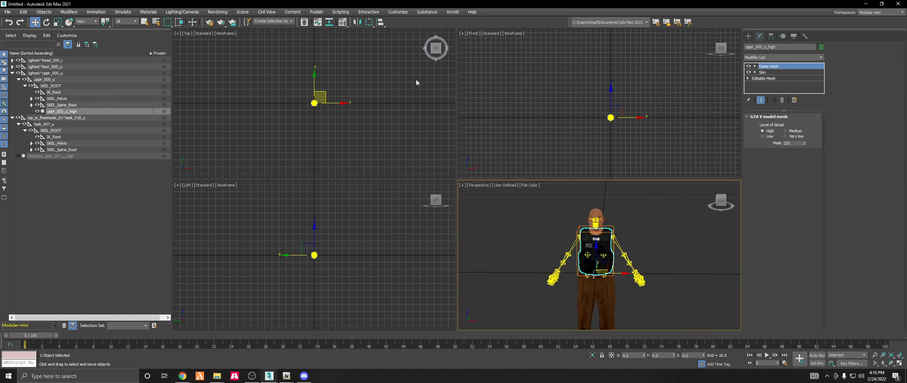
Unhide SkinData_task_007_u_high, add it to the selection with uppr_000_u_high, and start importing skin data from the mesh.
click(805, 36)
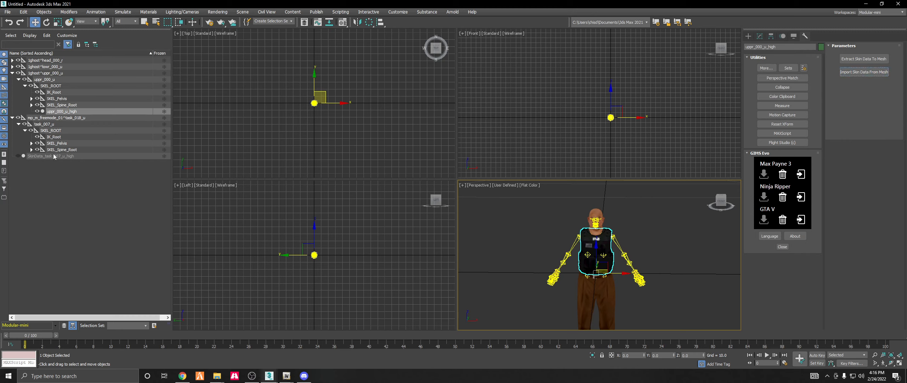
click(19, 157)
ctrl+click(48, 158)
click(874, 72)
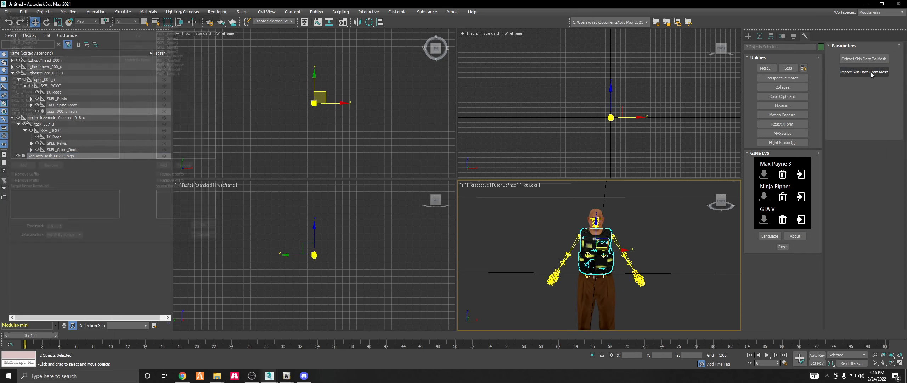
Try matching the target and source bones by name in Paste Skin Data, select source bone SKEL_Neck_1, and cancel the paste.
drag(112, 16, 348, 29)
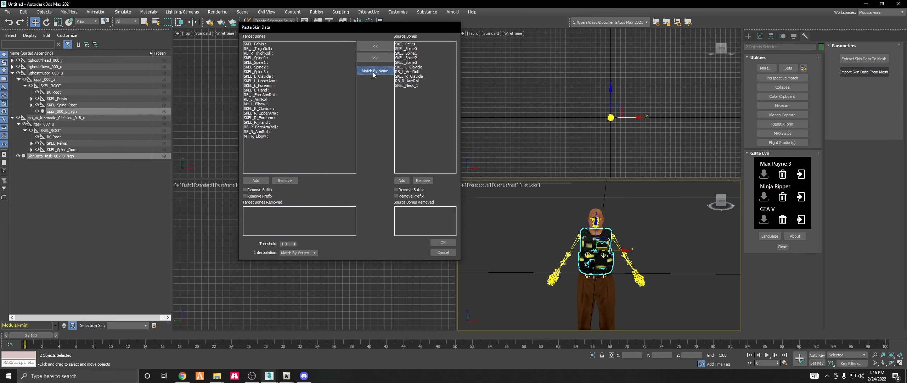
click(373, 71)
click(409, 44)
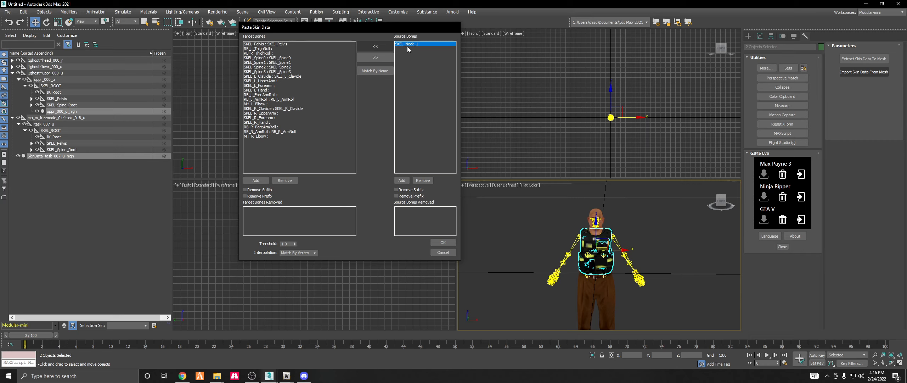
click(439, 252)
click(439, 252)
Examine the pivot, motion, utility and bone settings of the mp_m_freemode_01^task_018_u hierarchy and its SKEL_ROOT.
click(50, 131)
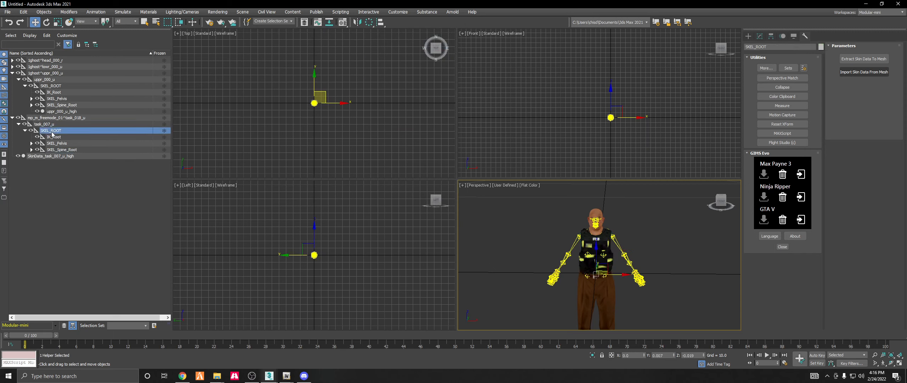
click(48, 119)
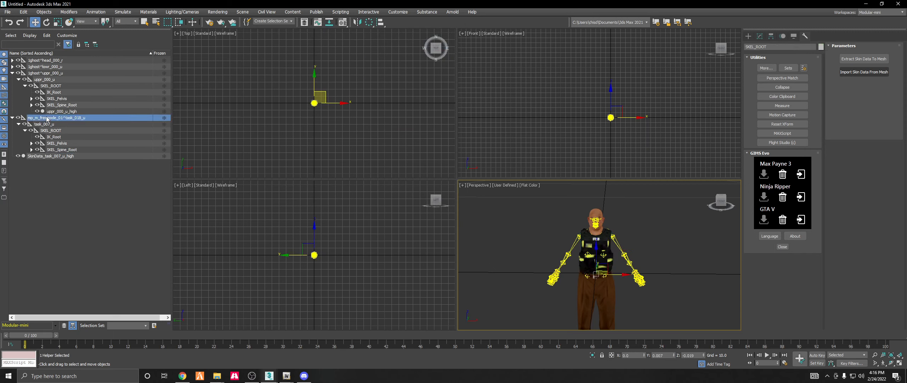
click(770, 36)
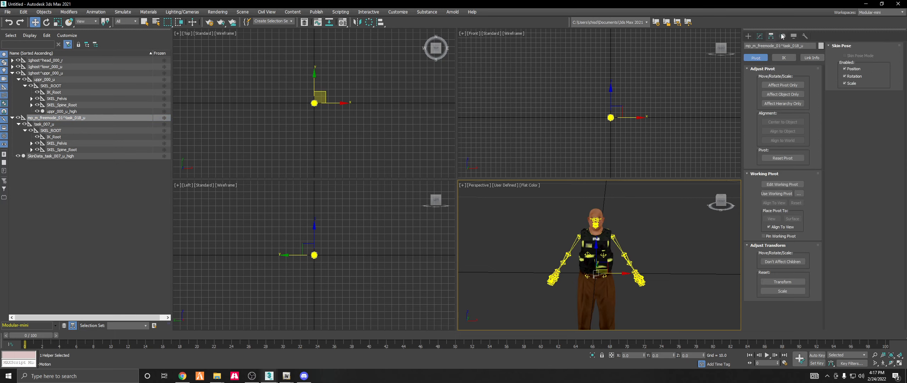
click(63, 150)
click(50, 131)
click(760, 36)
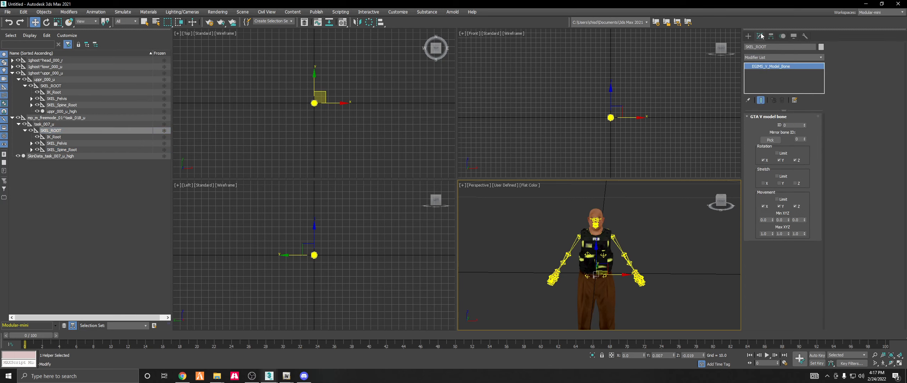
click(783, 36)
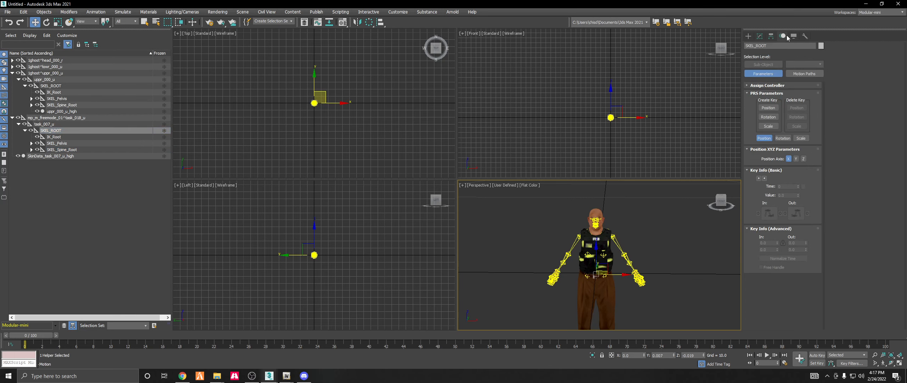
click(793, 36)
click(804, 37)
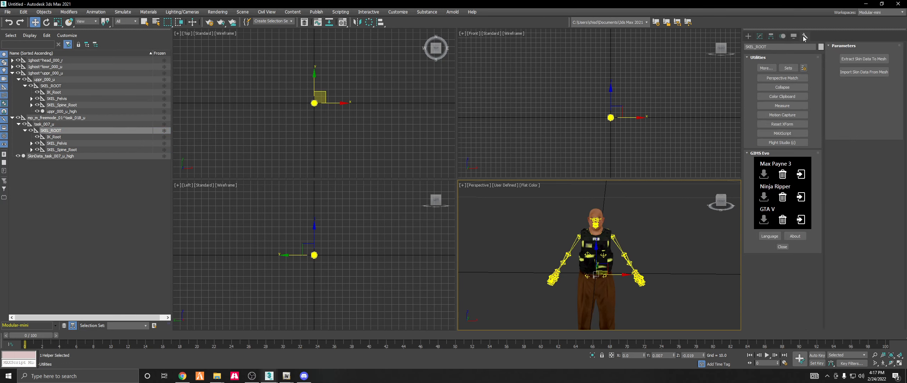
click(794, 37)
click(774, 38)
click(759, 36)
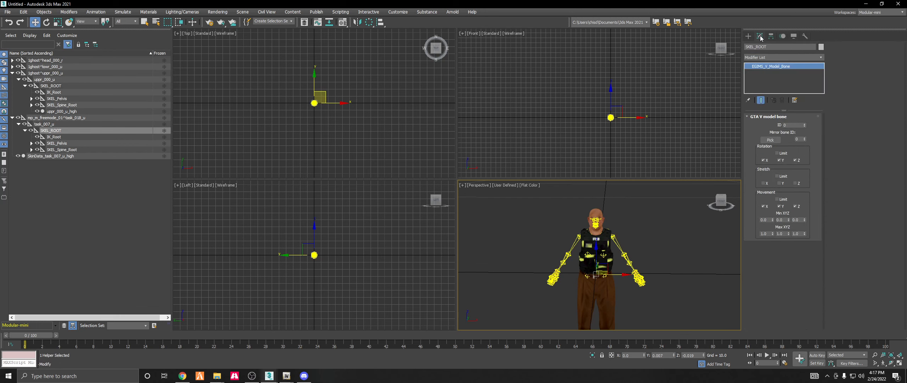
Compare the GTA V model bone parameters of SKEL_Pelvis, IK_Root, SKEL_ROOT and SKEL_Spine_Root under task_007_u.
click(50, 144)
click(53, 137)
click(56, 149)
click(57, 136)
click(56, 149)
click(59, 130)
click(55, 136)
click(57, 149)
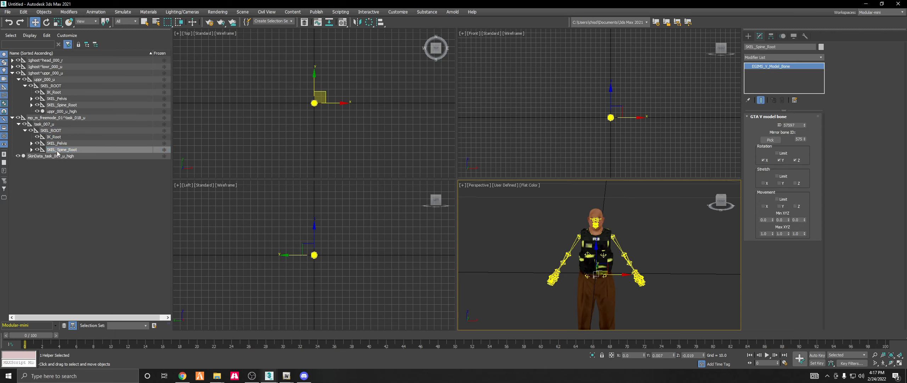
Examine the list of bones assigned in the Skin modifier of uppr_000_u_high.
click(67, 111)
click(763, 73)
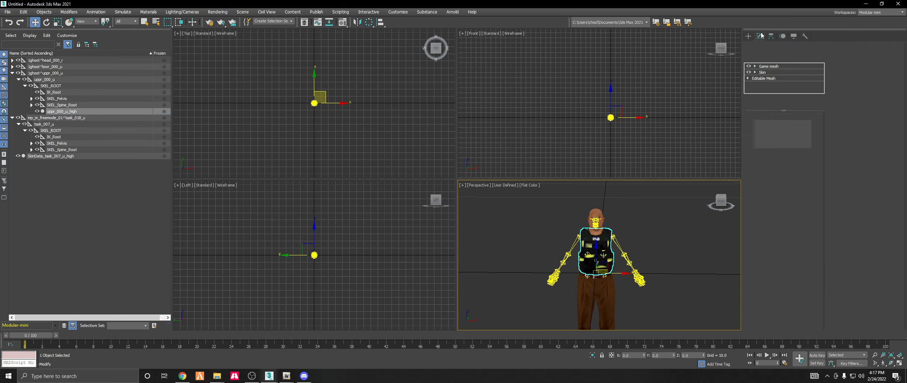
click(764, 79)
click(484, 208)
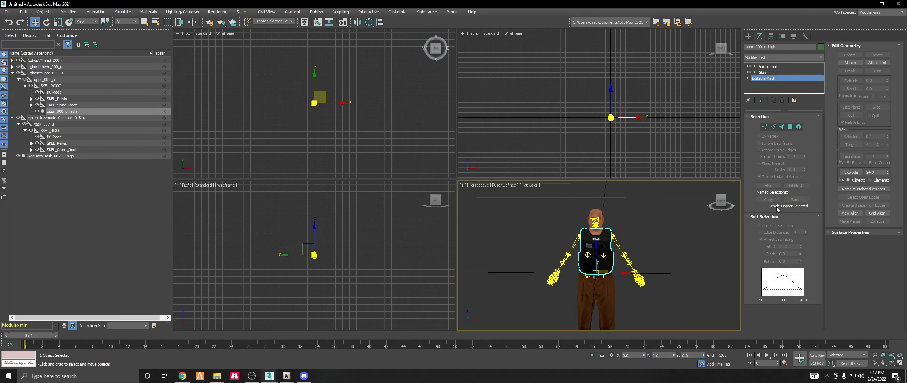
click(764, 73)
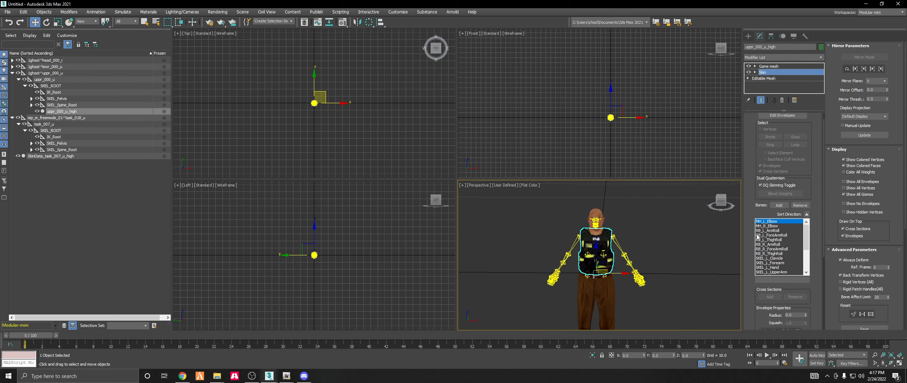
scroll(776, 245, down, 4)
scroll(776, 248, up, 3)
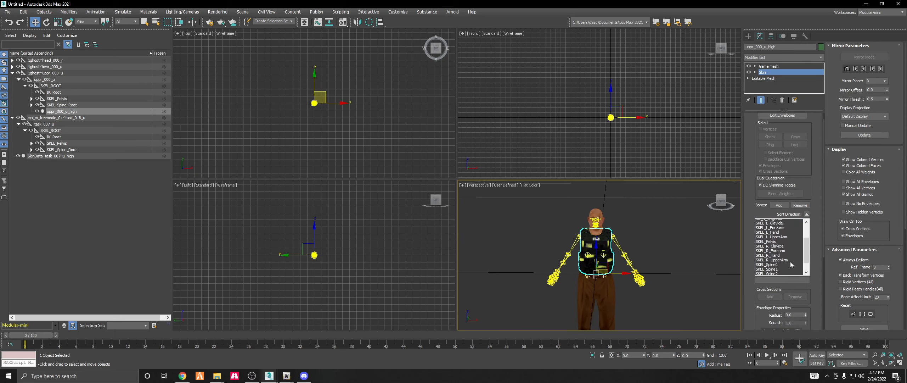
scroll(777, 233, down, 3)
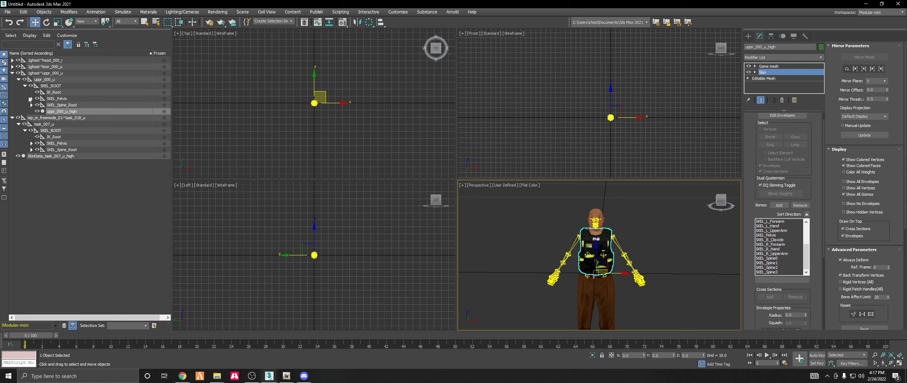
Expand the uppr_000_u skeleton from SKEL_Spine_Root through SKEL_Spine3 to locate SKEL_Neck_1, and reselect uppr_000_u_high.
click(31, 105)
click(37, 111)
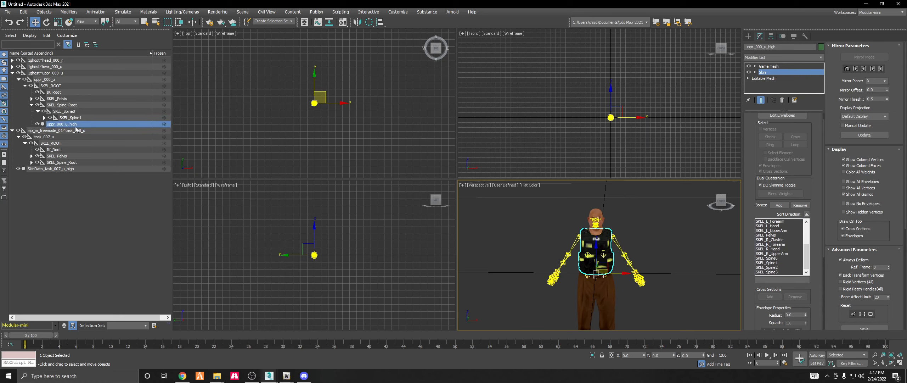
click(44, 118)
click(51, 124)
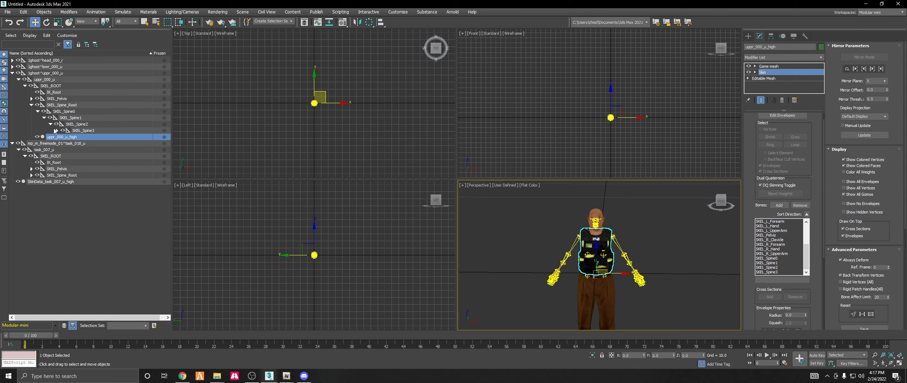
click(57, 130)
click(93, 144)
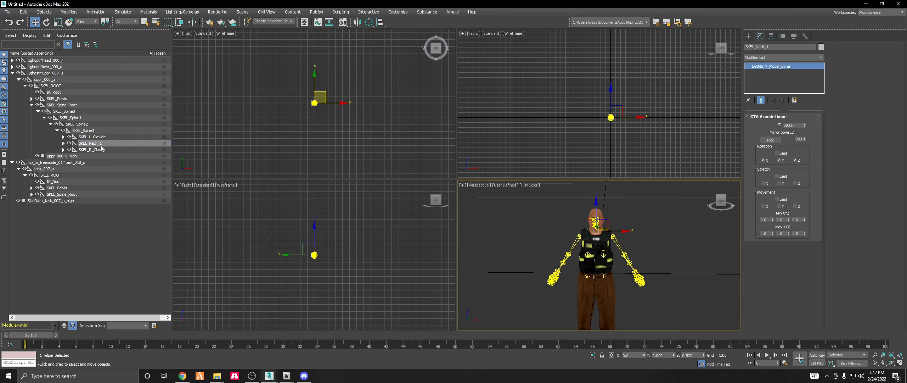
click(71, 155)
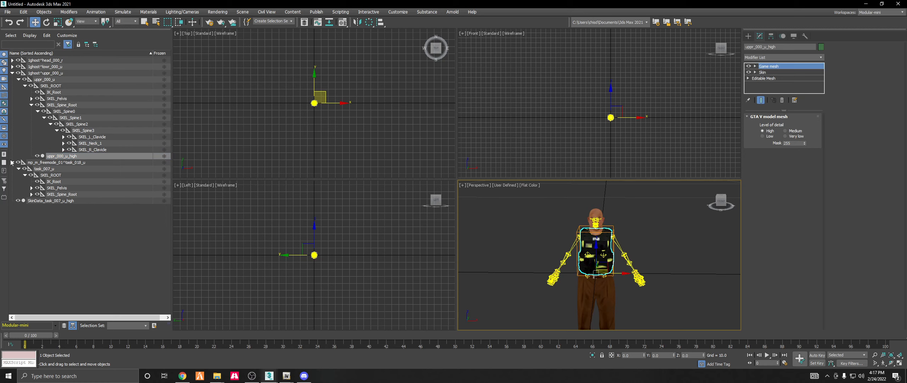
Examine the bones of the mp_m_freemode_01^task_018_u hierarchy and the Editable Mesh sub-objects of SkinData_task_007_u_high.
click(85, 162)
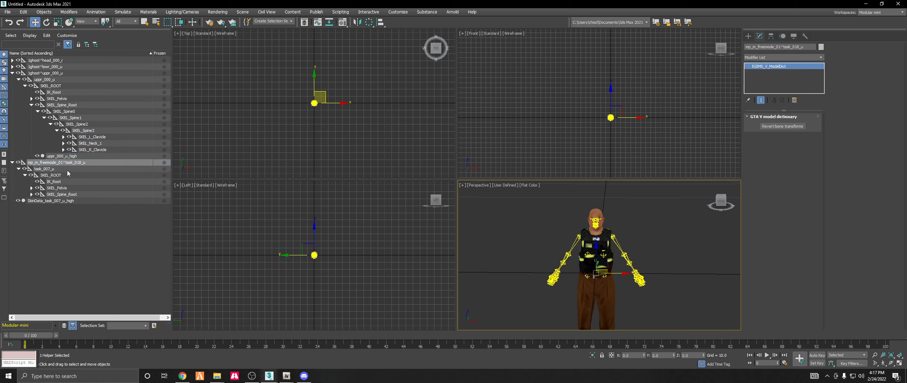
key(Down)
key(Down)
key(Down)
key(Down)
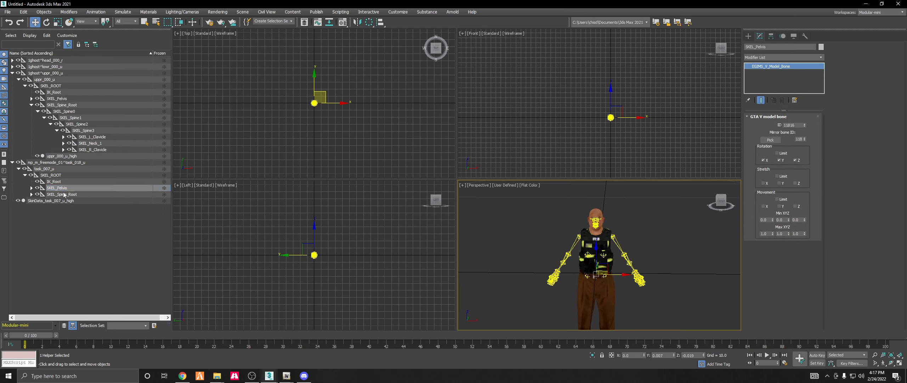
key(Down)
key(Down)
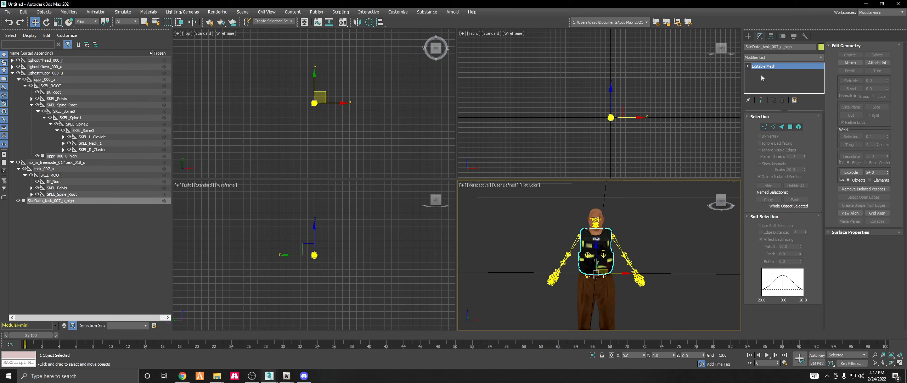
click(747, 66)
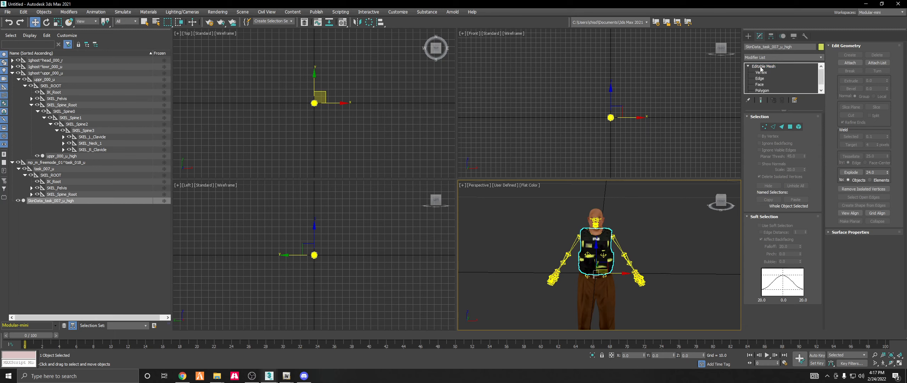
click(761, 72)
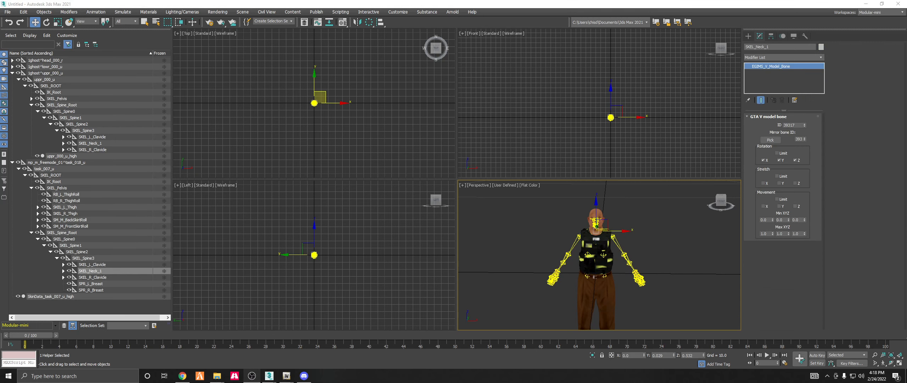
Add the SKEL_Neck_1 bone from the task_007_u skeleton to the Skin modifier of uppr_000_u_high.
click(78, 157)
click(762, 72)
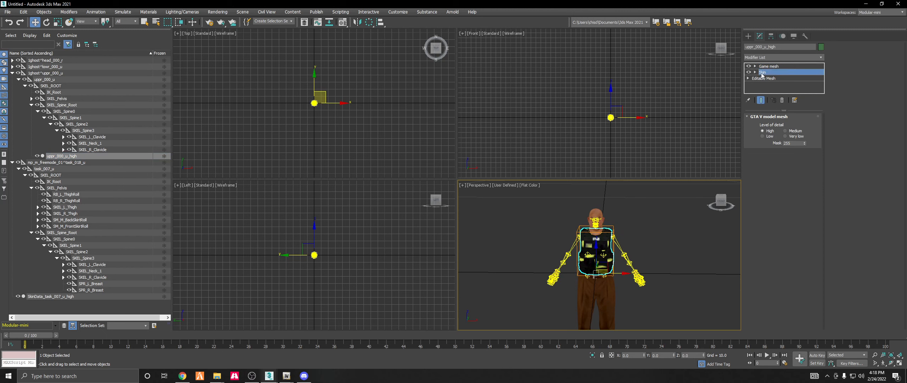
scroll(752, 250, down, 1)
click(779, 204)
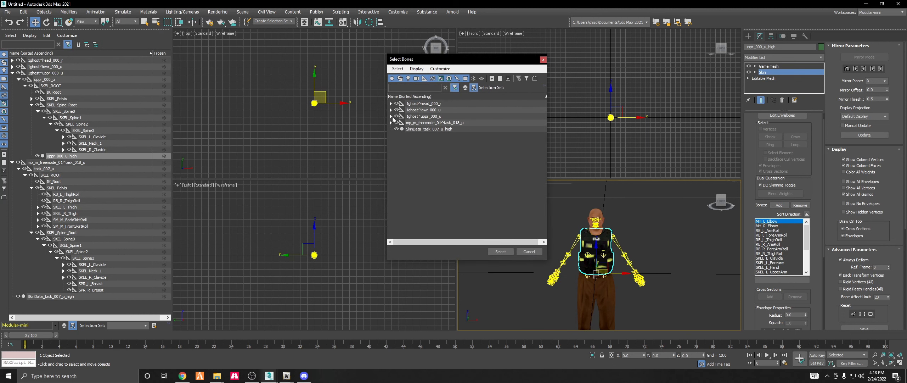
click(391, 123)
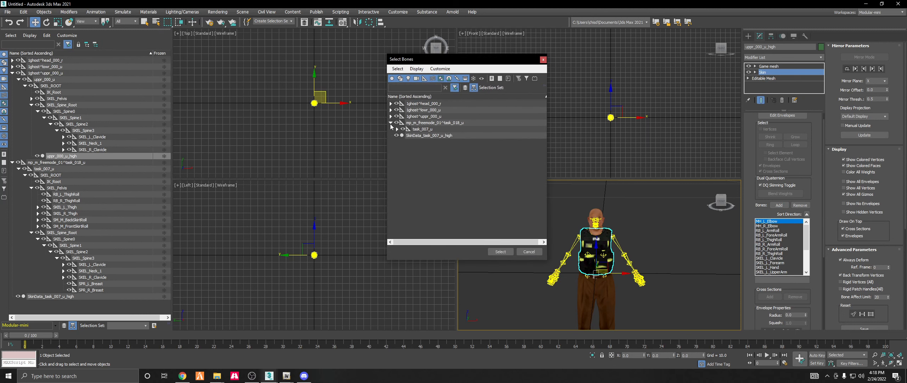
click(397, 129)
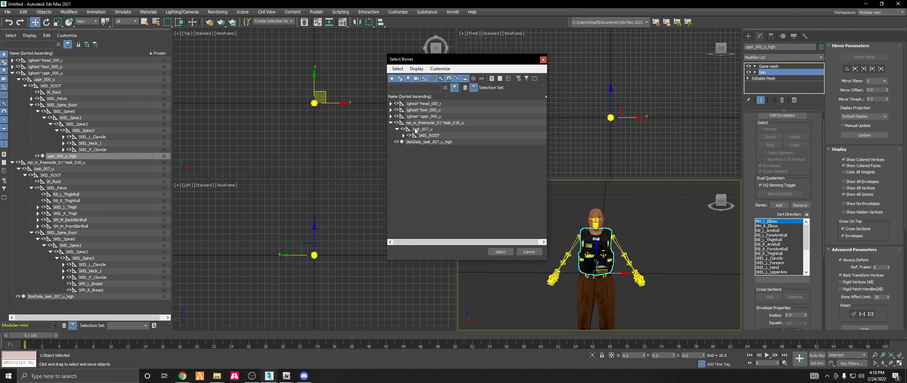
click(403, 135)
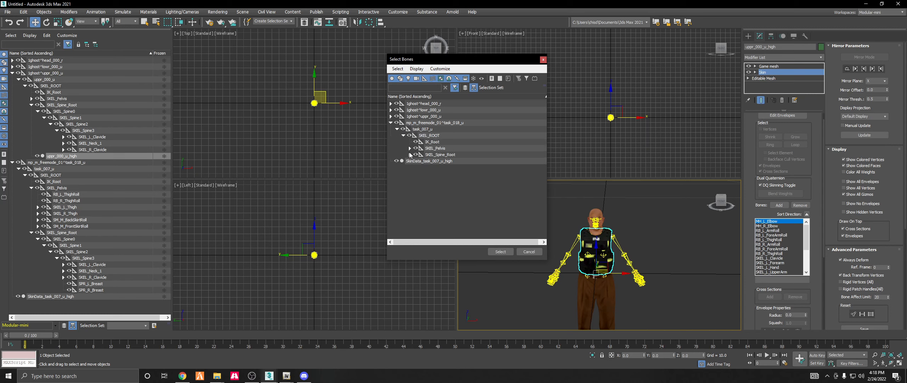
click(410, 155)
click(416, 161)
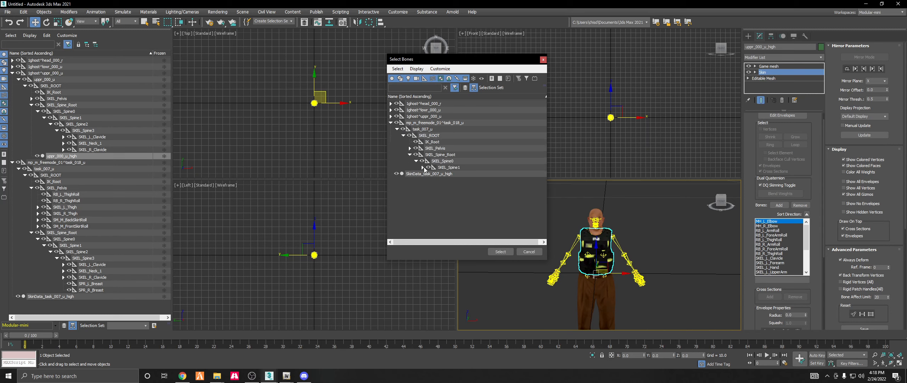
click(422, 167)
click(429, 174)
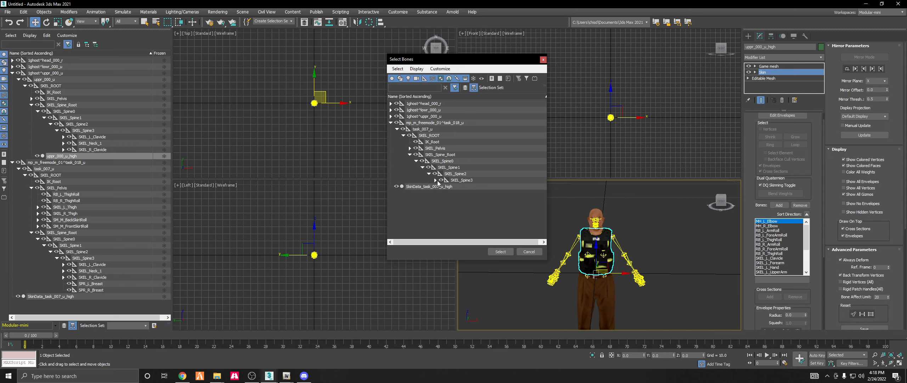
click(435, 180)
click(473, 193)
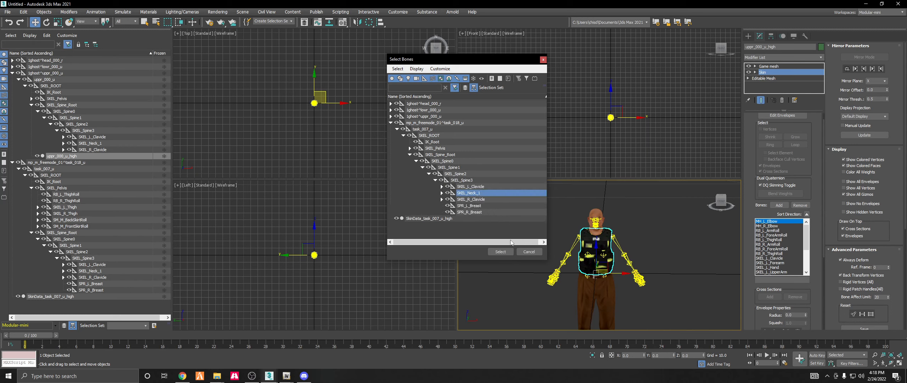
click(500, 251)
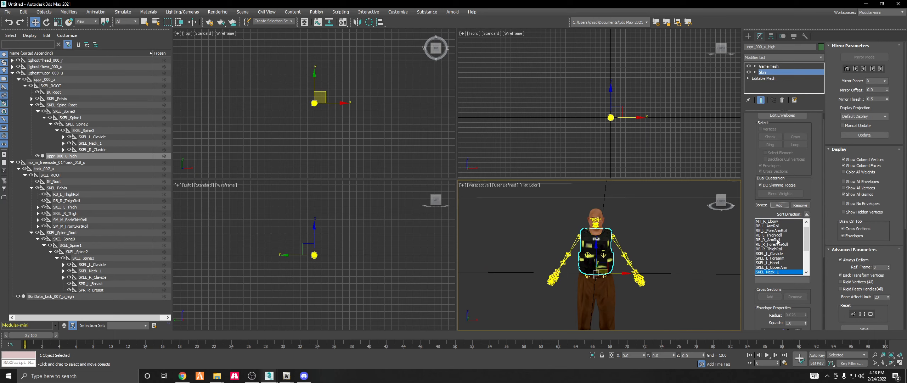
scroll(782, 242, down, 3)
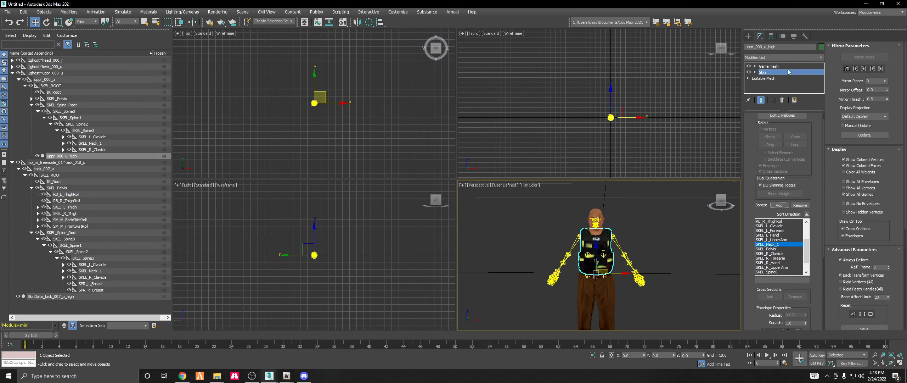
Import the skin data from SkinData_task_007_u_high onto uppr_000_u_high, matching target and source bones by name.
click(805, 36)
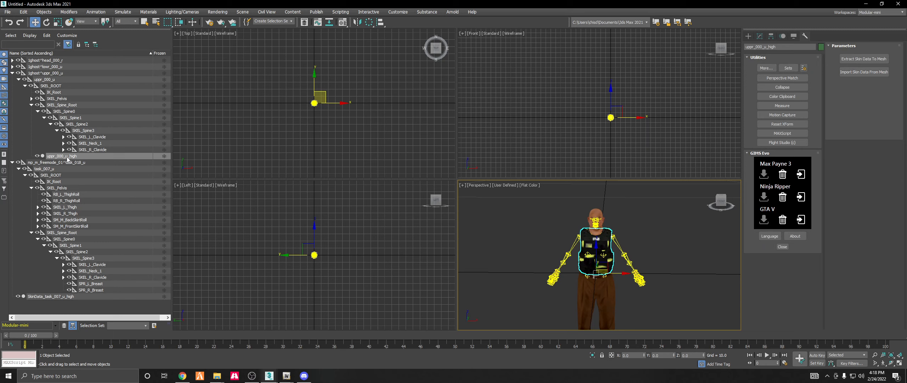
ctrl+click(68, 296)
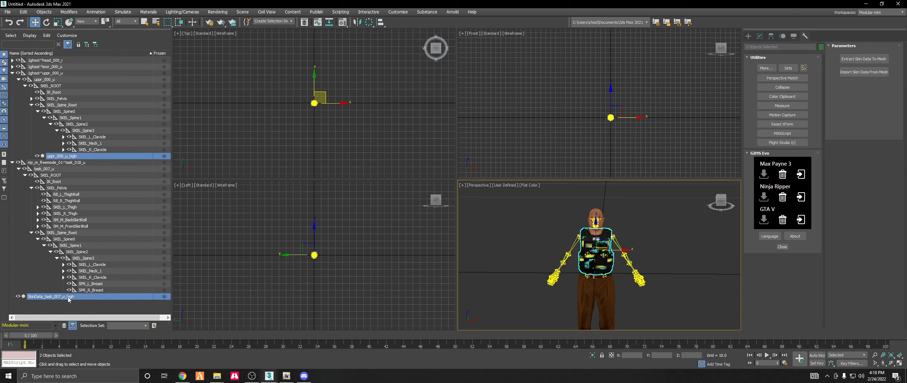
click(862, 72)
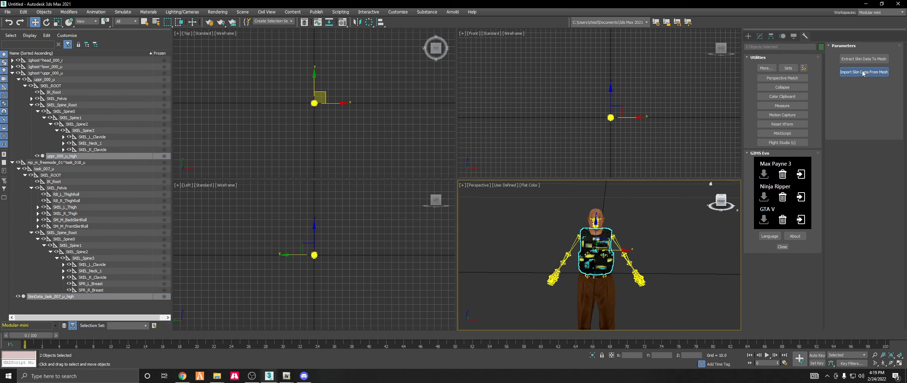
drag(137, 16, 385, 56)
click(389, 98)
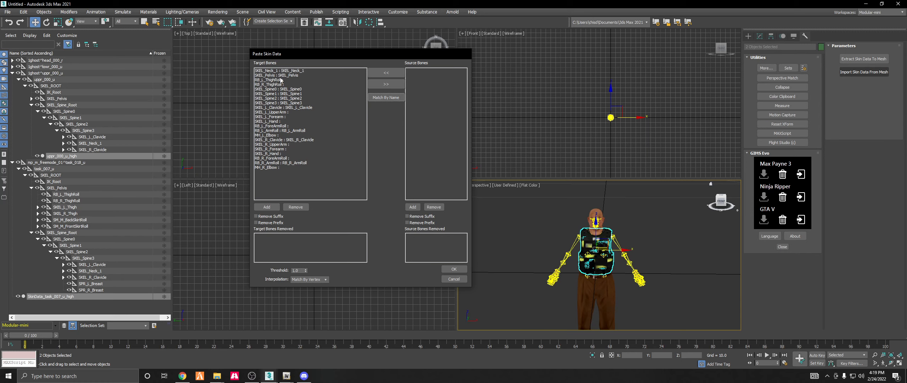
click(453, 268)
click(522, 224)
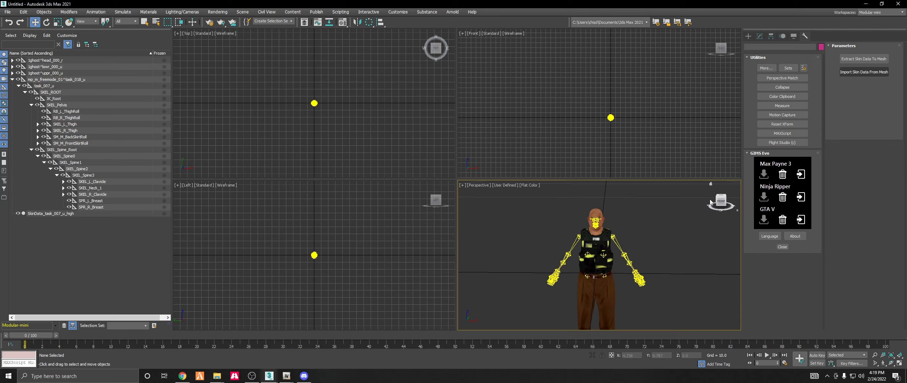
Hide the mp_m_freemode_01^task_018_u model and the SkinData_task_007_u_high mesh.
mouse_move(714, 202)
mouse_down()
mouse_move(705, 203)
mouse_move(723, 203)
mouse_up()
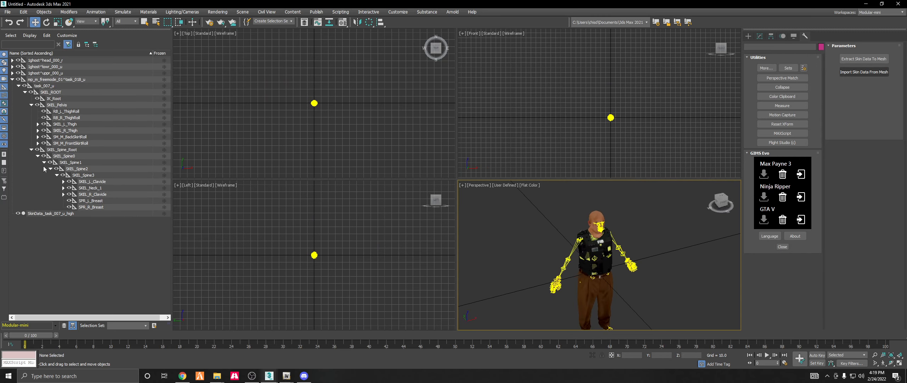
click(31, 150)
click(18, 79)
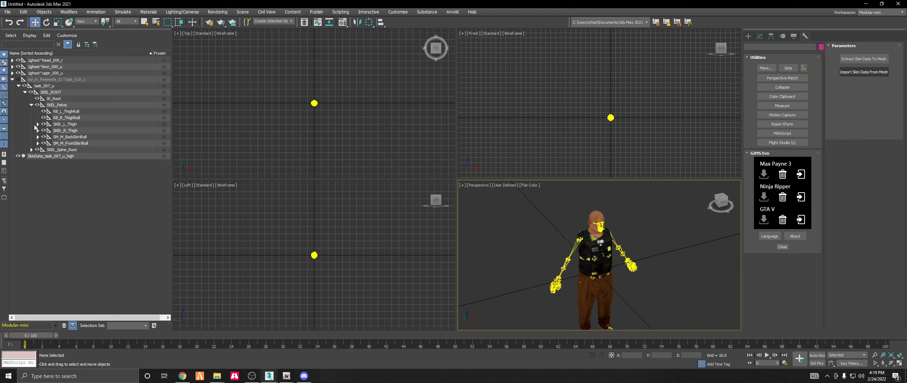
click(18, 156)
click(722, 202)
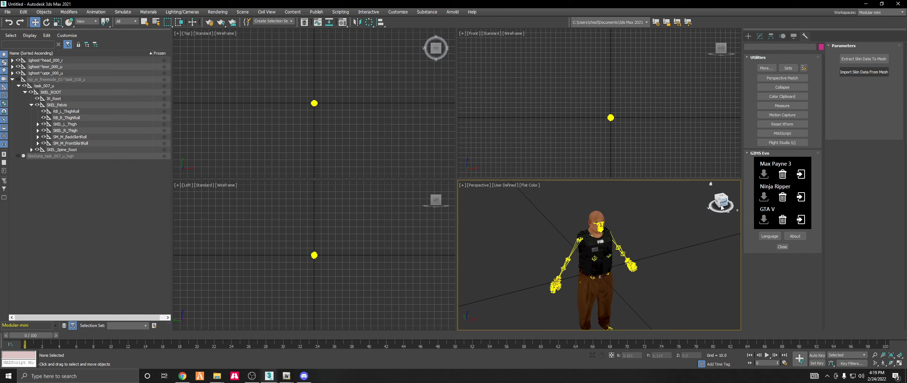
Examine the Skin modifier and the polygon-level material ID settings of the uppr_000_u_high mesh.
click(604, 246)
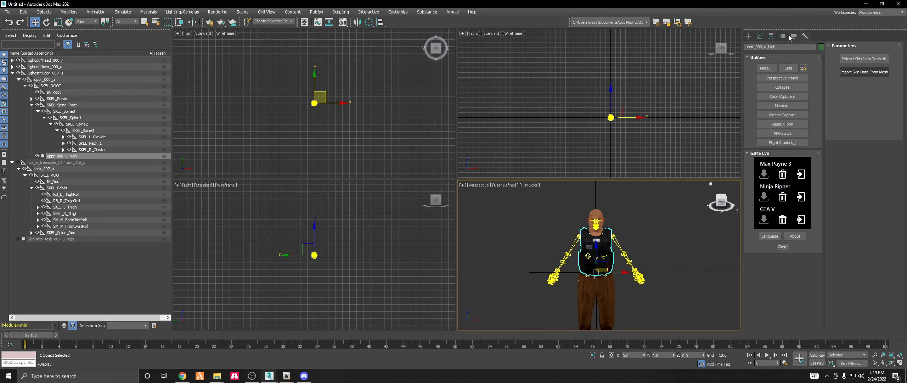
click(771, 36)
click(760, 36)
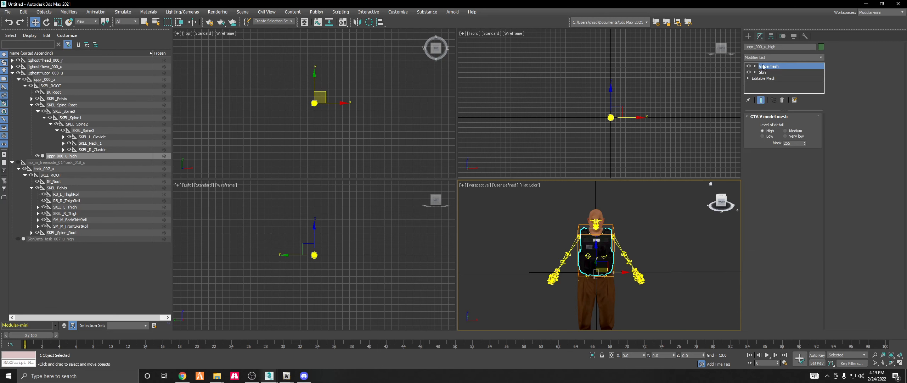
click(770, 72)
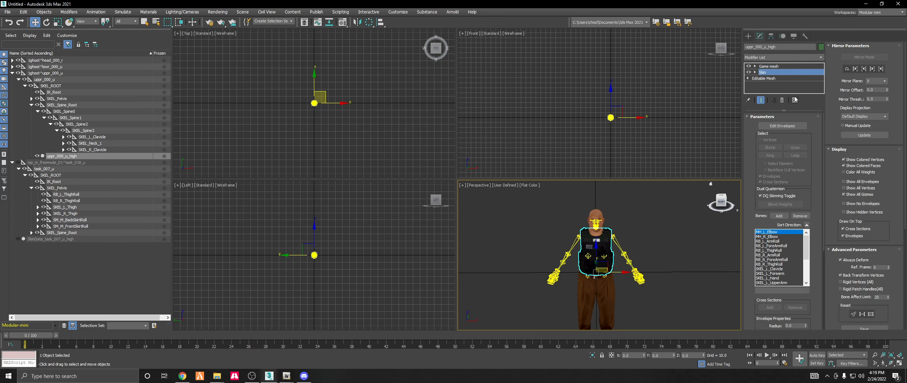
click(782, 78)
click(488, 211)
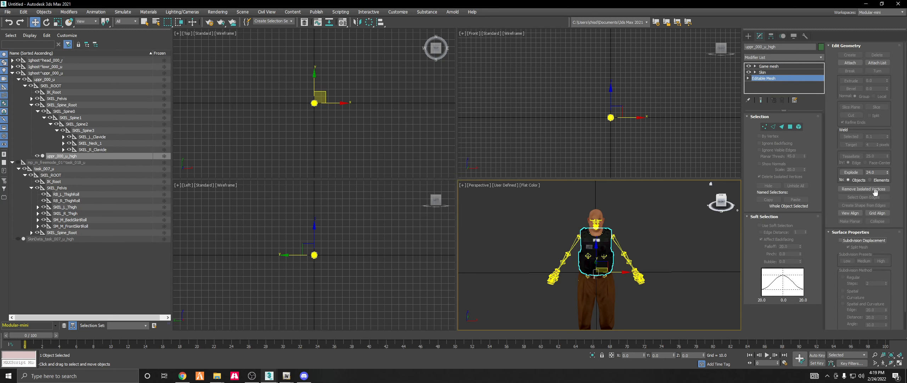
scroll(842, 197, down, 2)
click(790, 126)
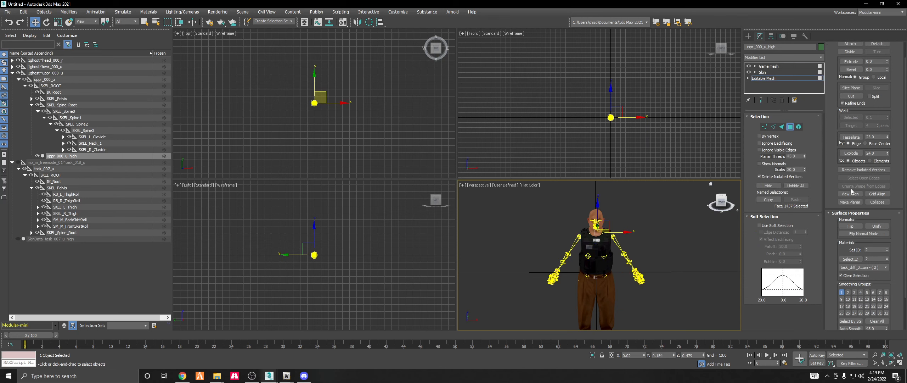
scroll(856, 233, down, 1)
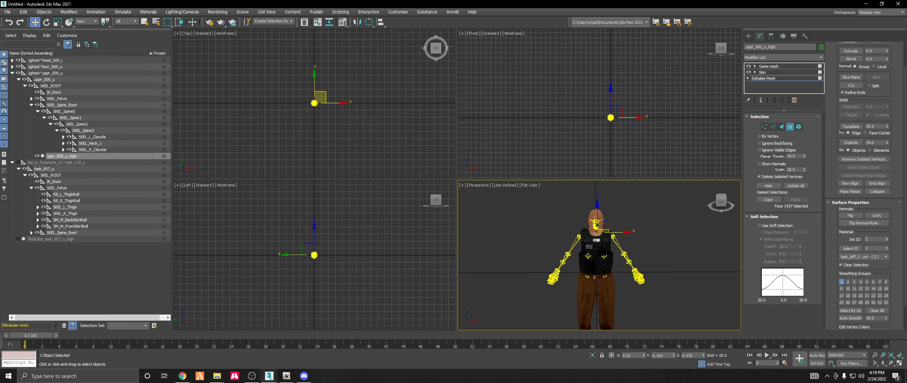
In the GIMS V material editor, set the ID of the UPPR_DIFF_000_A_UNI material to 3.
drag(246, 45, 595, 46)
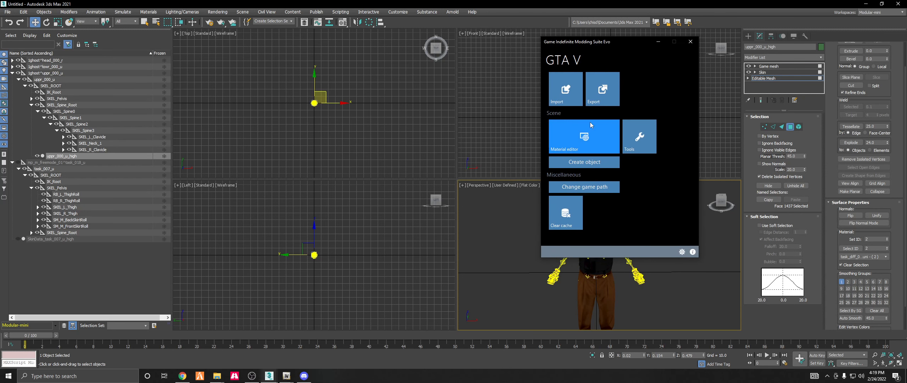
click(585, 134)
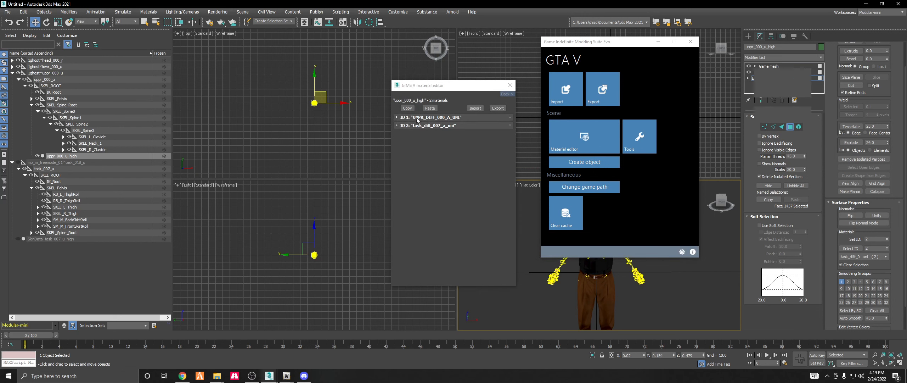
click(417, 117)
double_click(427, 126)
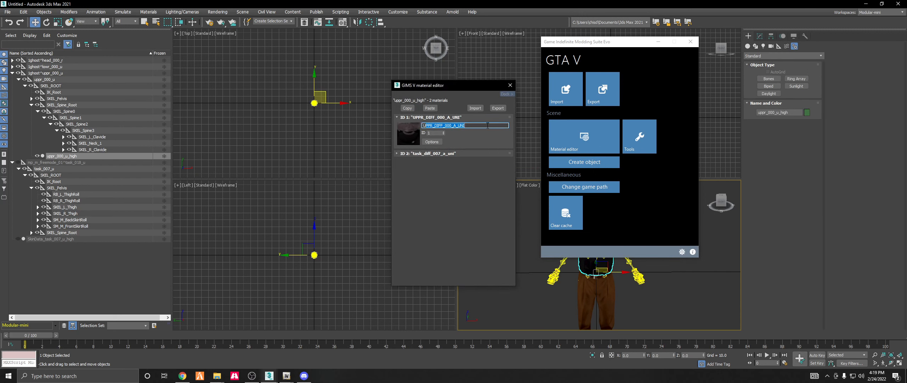
drag(425, 85, 517, 92)
key(Tab)
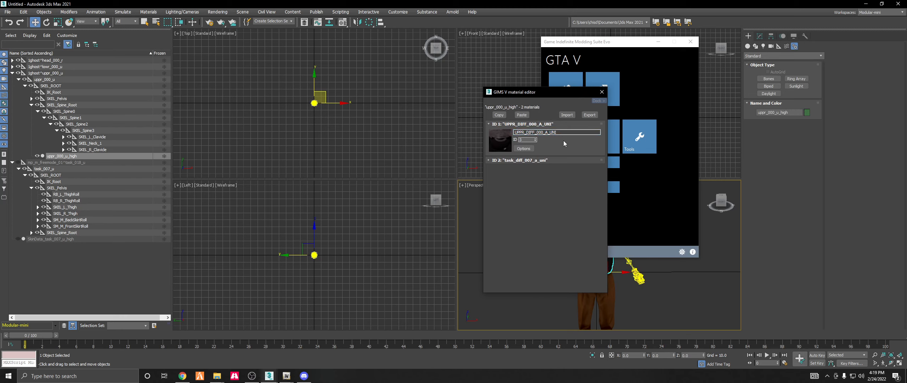
text(3)
key(Return)
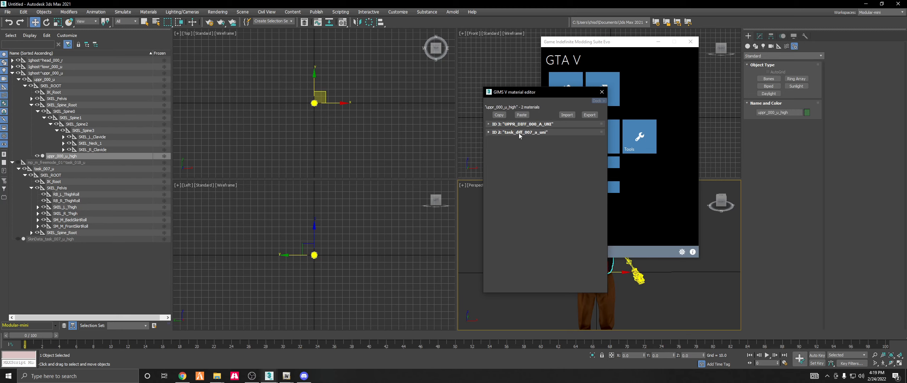
Set the ID of the task_diff_007_a_uni material to 1 and move the modding suite window clear of the model.
drag(553, 140, 514, 140)
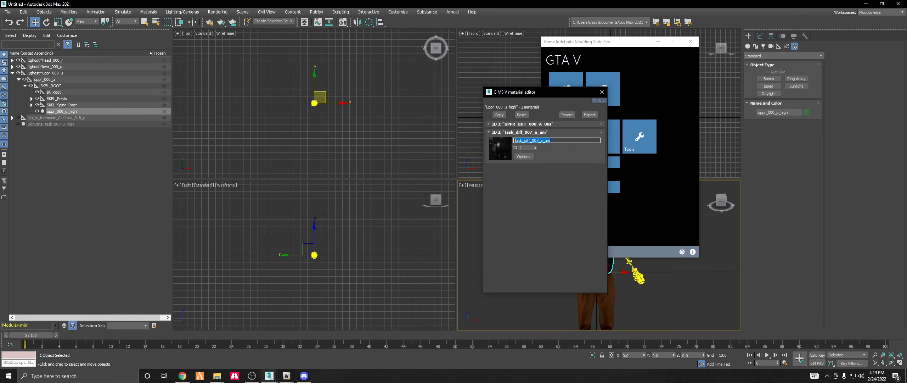
key(Tab)
key(Return)
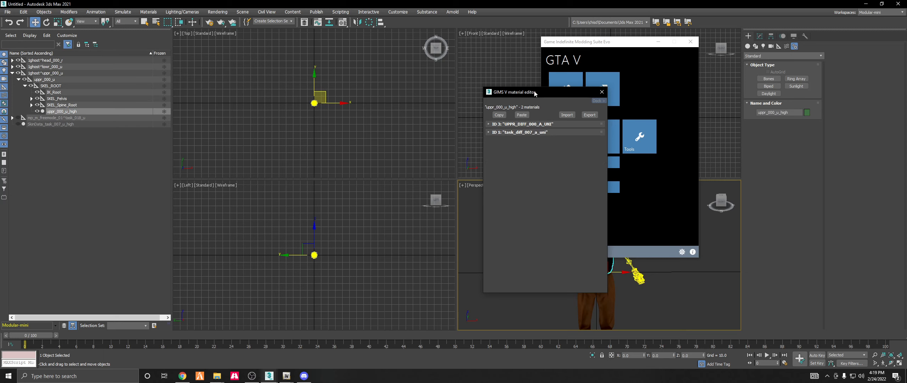
drag(608, 45, 109, 96)
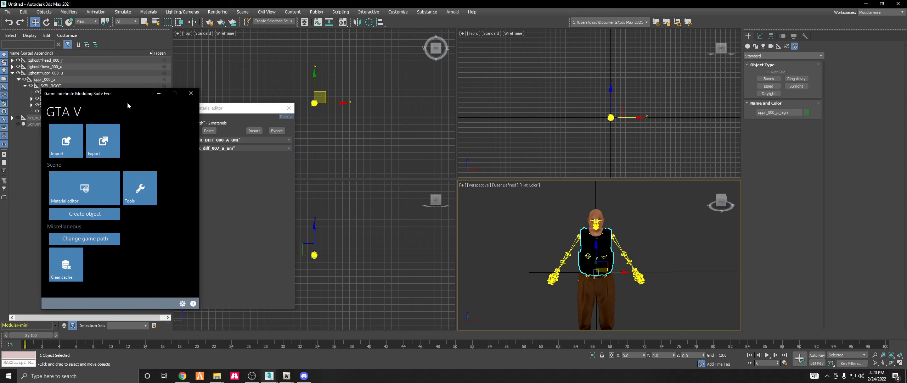
Open the Editable Mesh level of uppr_000_u_high at polygon level, continuing despite the Skin modifier's topology dependency.
click(660, 230)
click(608, 242)
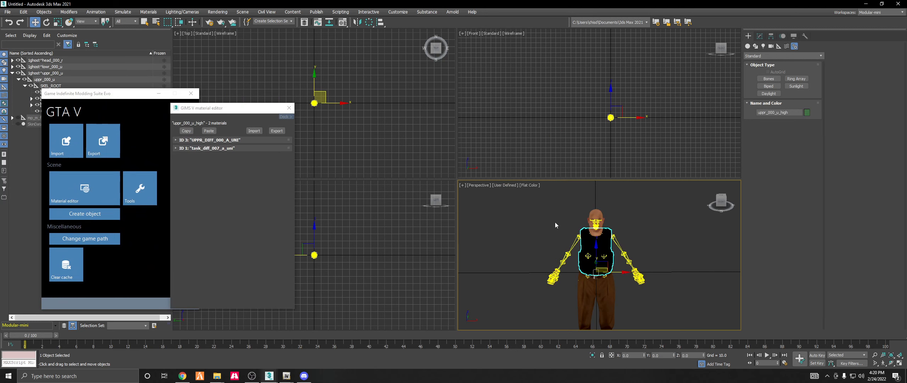
click(759, 36)
click(771, 79)
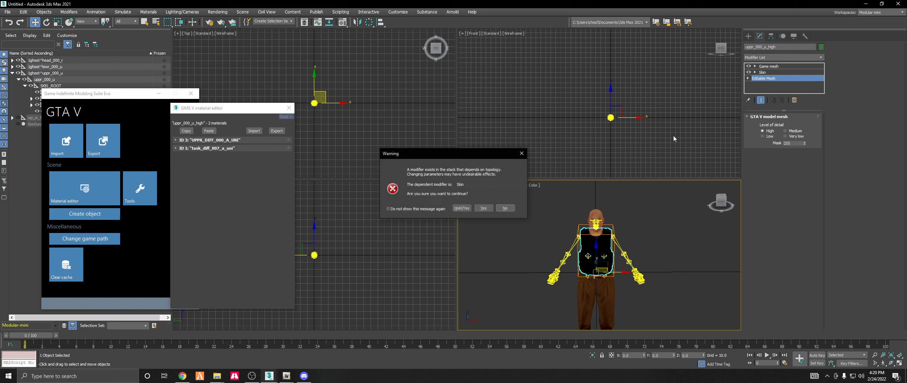
click(483, 209)
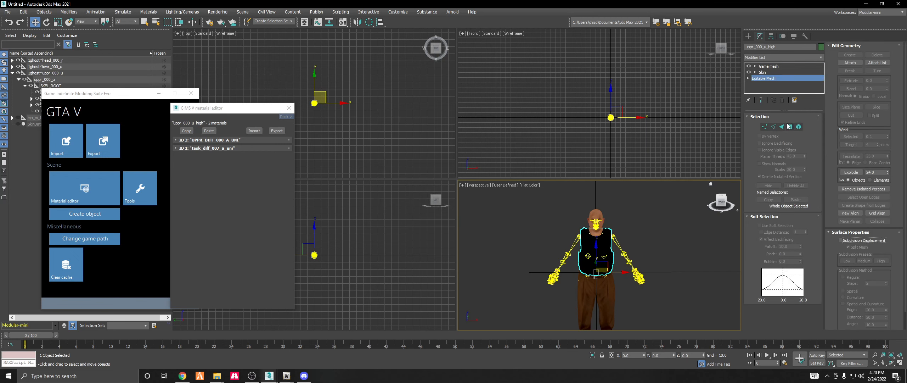
click(790, 127)
Set the material ID of the selected face near the collar to 1 and select faces by material ID.
scroll(840, 148, down, 3)
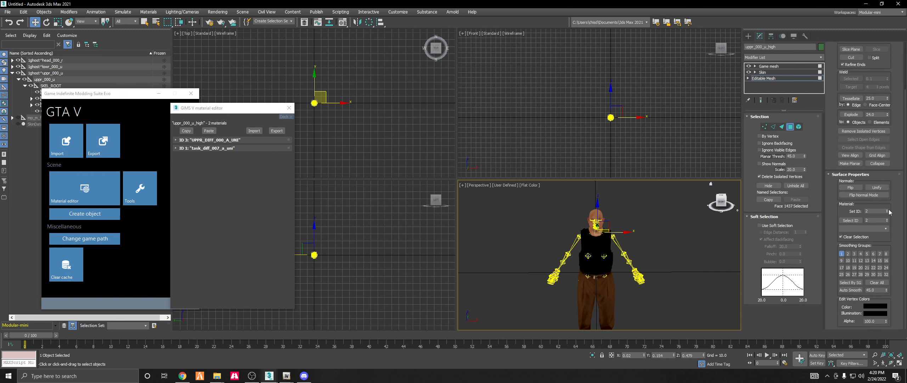
click(887, 210)
click(888, 213)
click(887, 213)
click(849, 220)
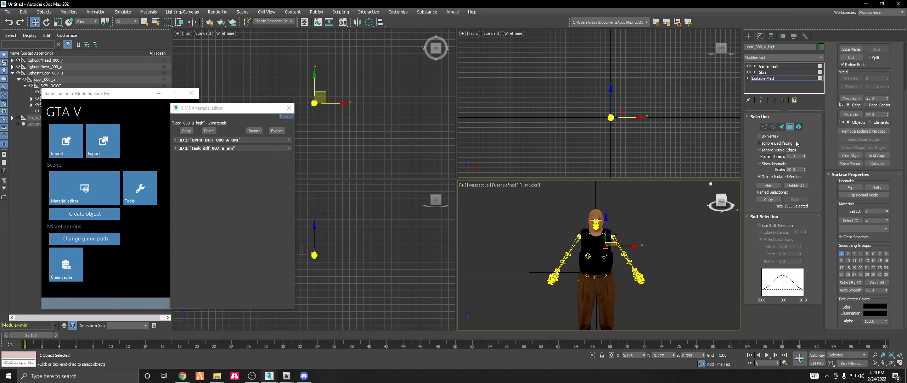
Select the vest at element level, and select the faces that use material ID 1.
click(797, 127)
click(607, 234)
click(607, 234)
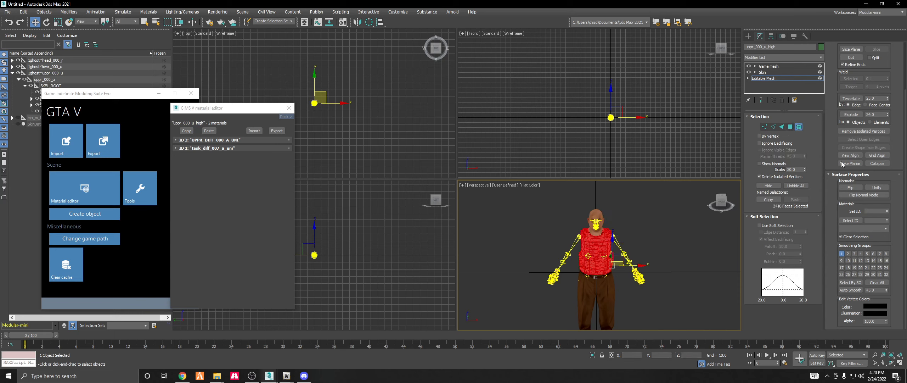
click(872, 220)
text(1)
click(850, 220)
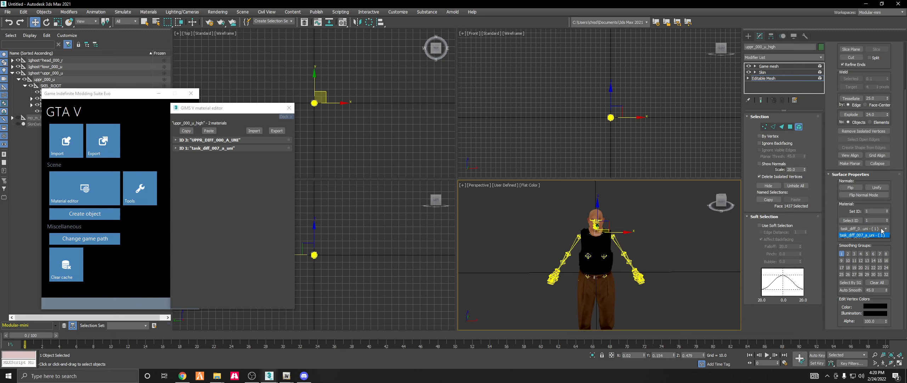
Check the vest's back element, select all faces, reselect by material ID 1, then clear the selection and return to polygon level.
drag(720, 202, 678, 216)
click(690, 216)
click(593, 241)
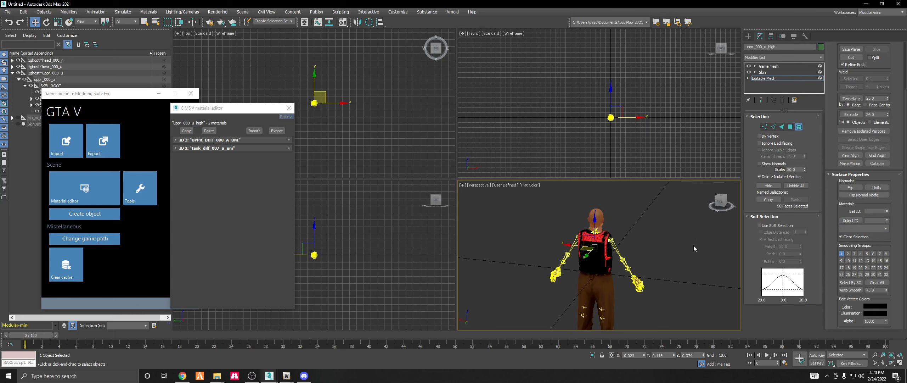
key(ctrl+a)
drag(720, 201, 672, 207)
click(873, 220)
text(1)
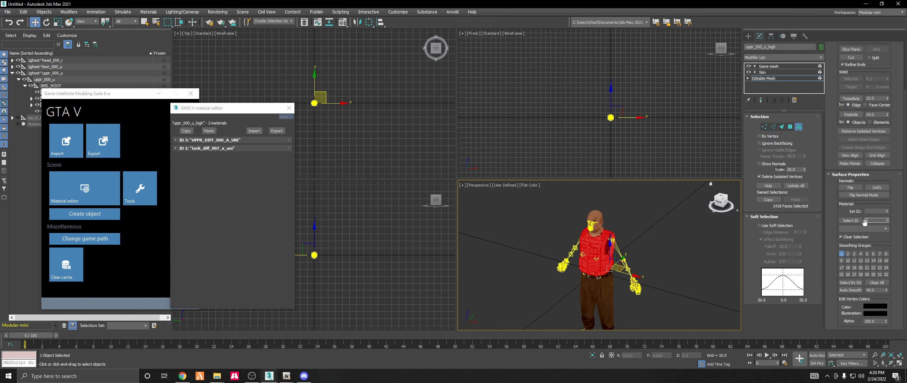
click(849, 222)
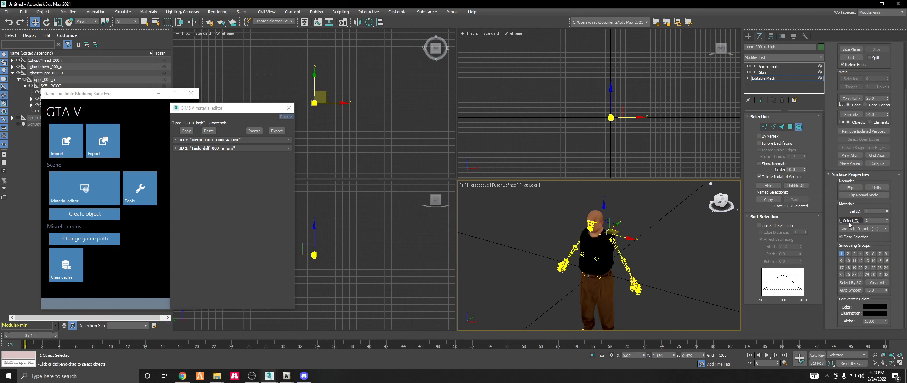
click(664, 255)
click(790, 126)
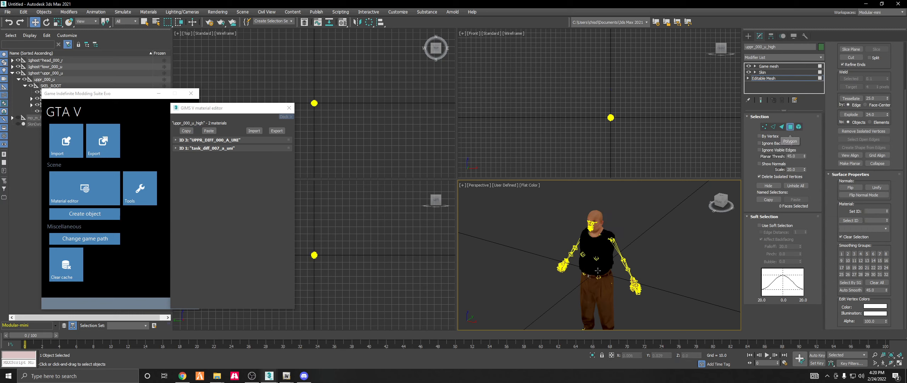
Select the faces of the uppr_000_u_high mesh that use material ID 1.
key(ctrl+a)
click(873, 220)
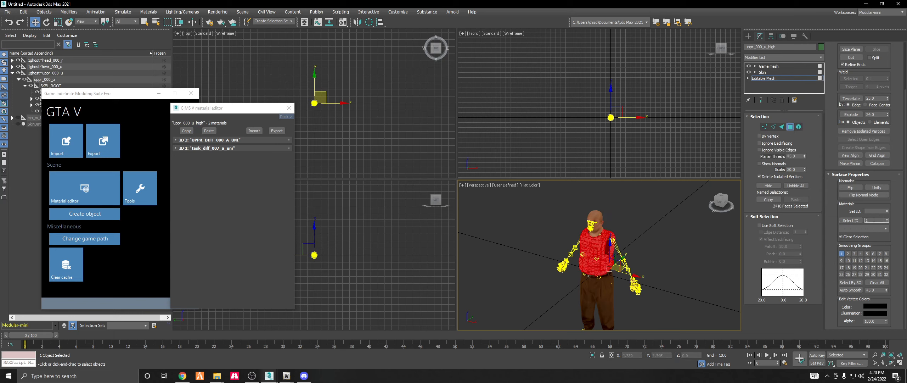
text(1)
click(850, 222)
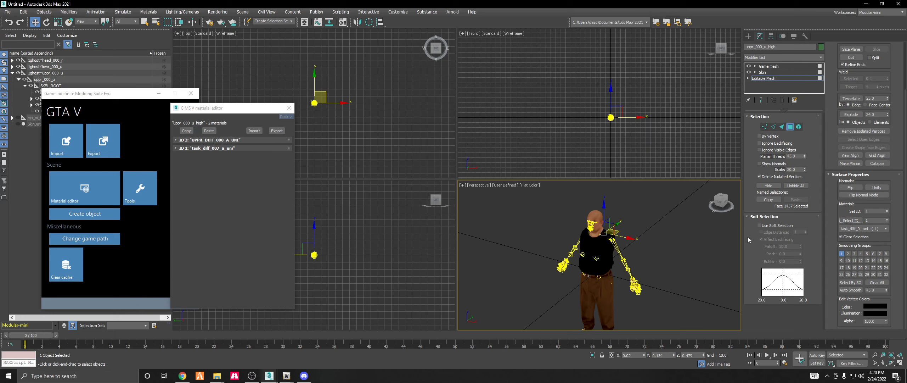
Select all polygons of the uppr_000_u_high mesh and raise their assigned material ID so the vest uses the other material.
key(ctrl+a)
click(887, 211)
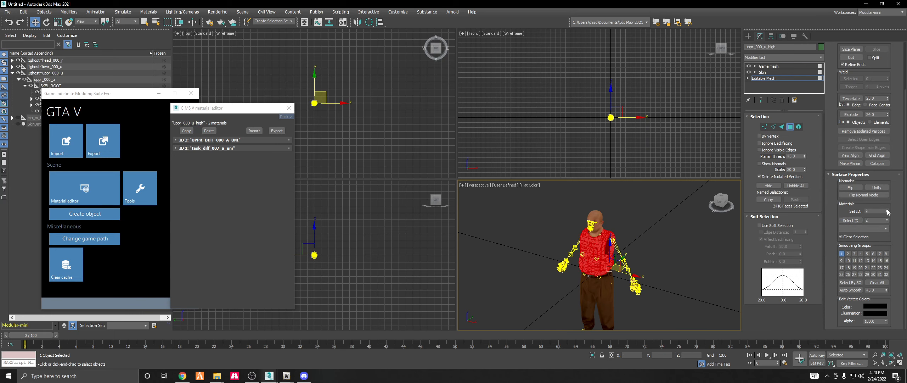
click(887, 212)
click(672, 254)
drag(730, 205, 720, 201)
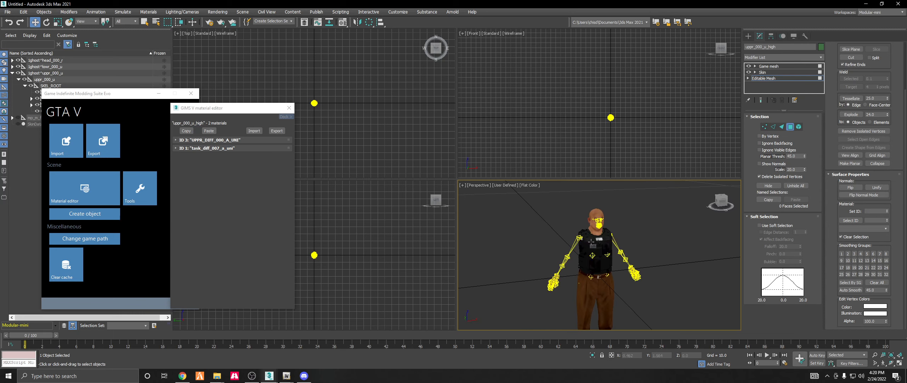
Move the material editor and the modding suite windows away from the scene object list.
drag(228, 110, 751, 42)
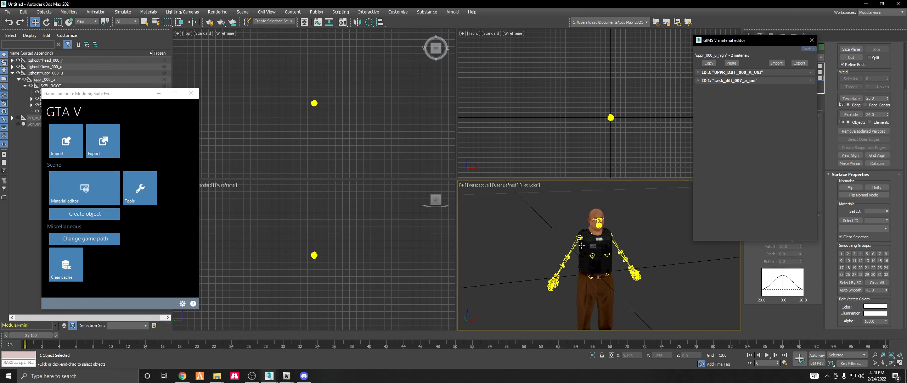
drag(627, 283, 533, 175)
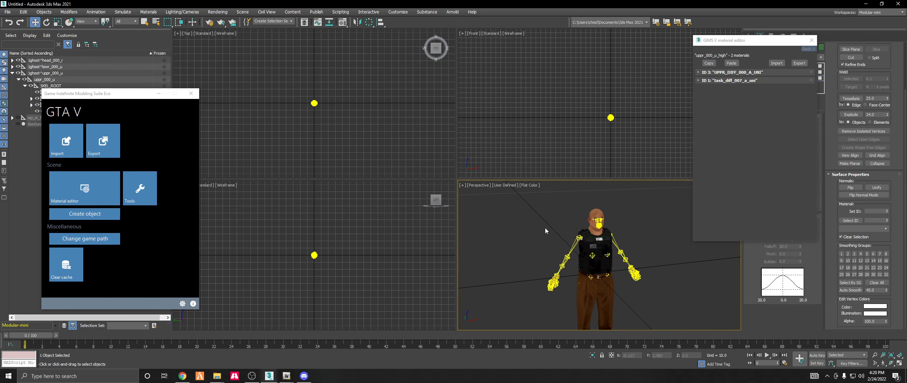
drag(94, 95, 366, 82)
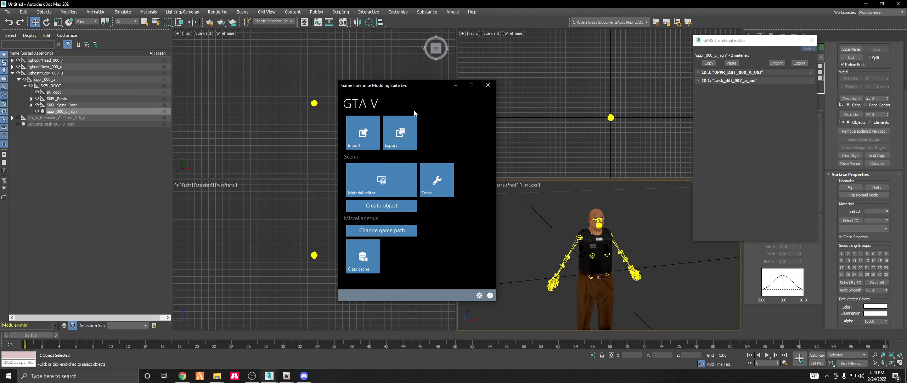
Start a GTA V export and create a folder named 3dsexports inside the ghost ped export folder.
click(386, 145)
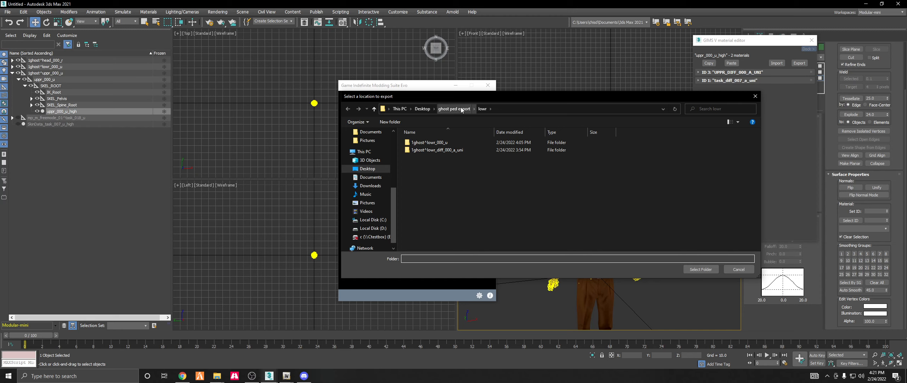
click(454, 109)
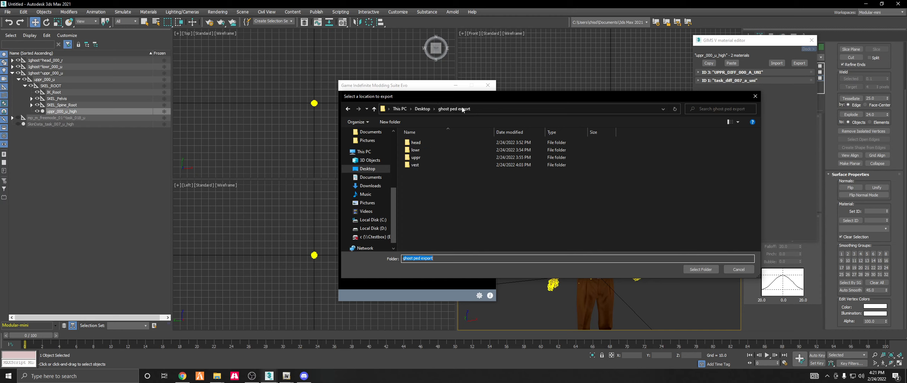
right_click(422, 205)
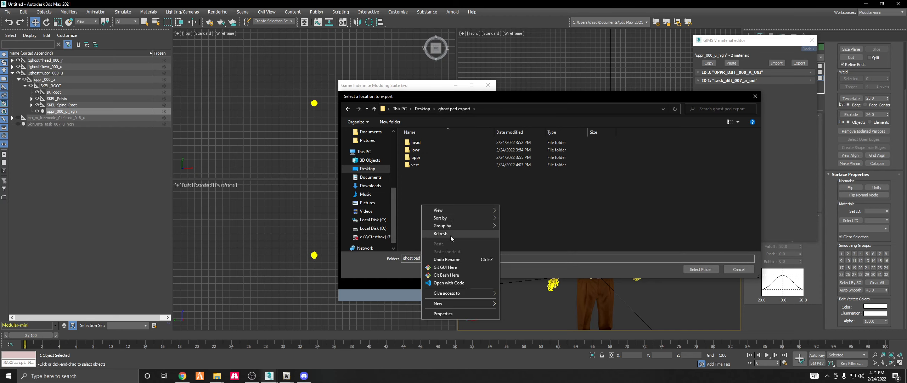
mouse_move(466, 304)
click(516, 303)
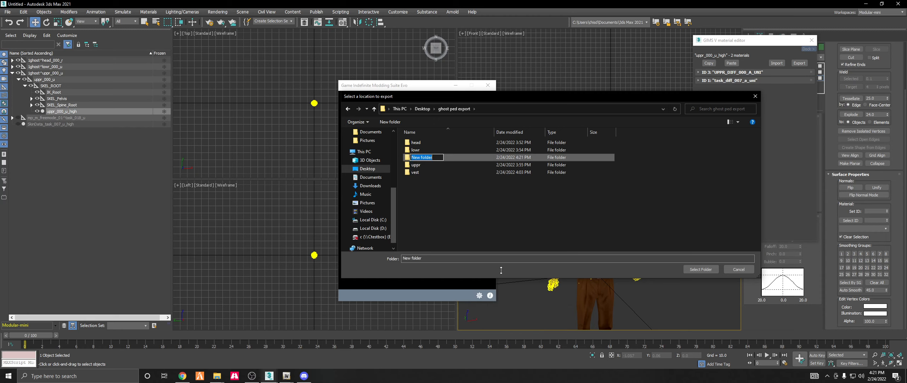
text(3dsexports)
key(Return)
key(Return)
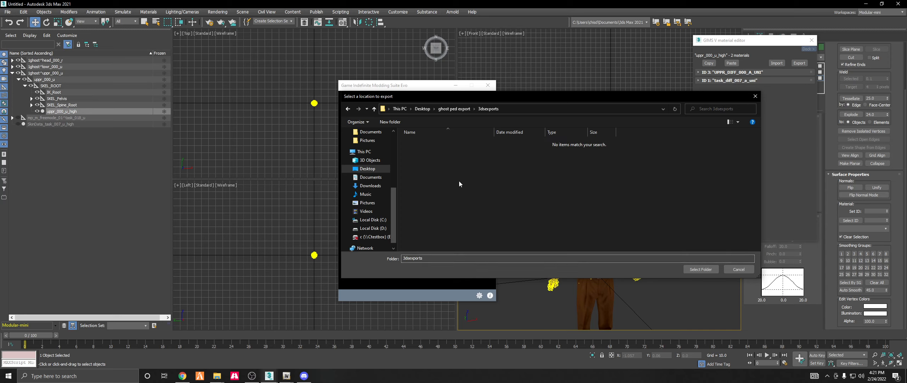
Create a subfolder named "export 1" inside 3dsexports and choose it as the export location.
key(ctrl+shift+n)
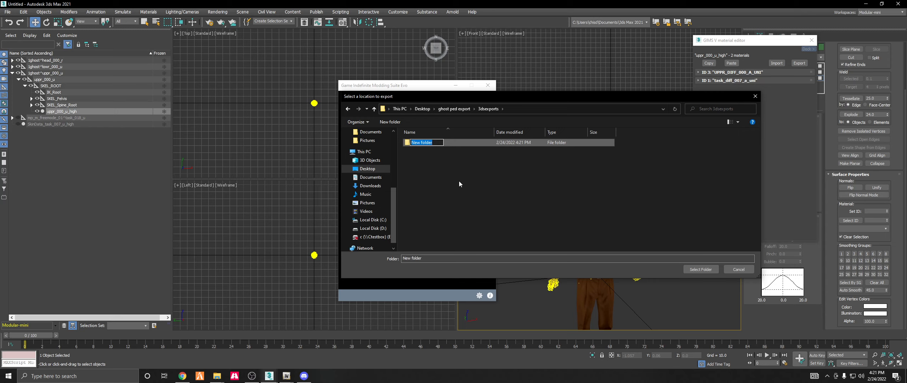
text(export 1)
key(Return)
key(Return)
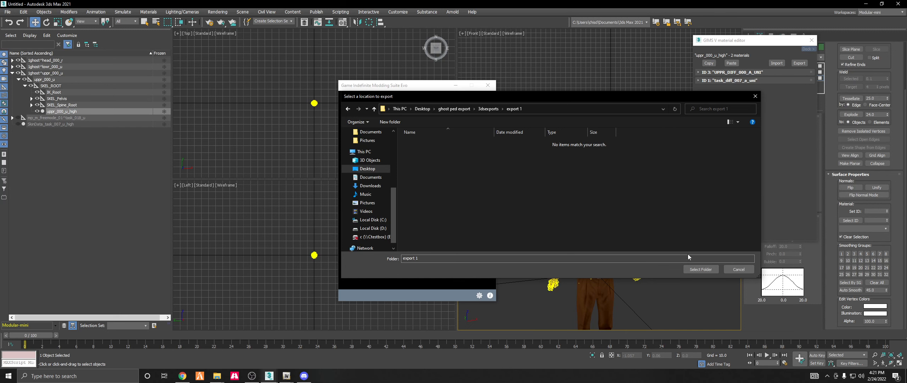
click(687, 269)
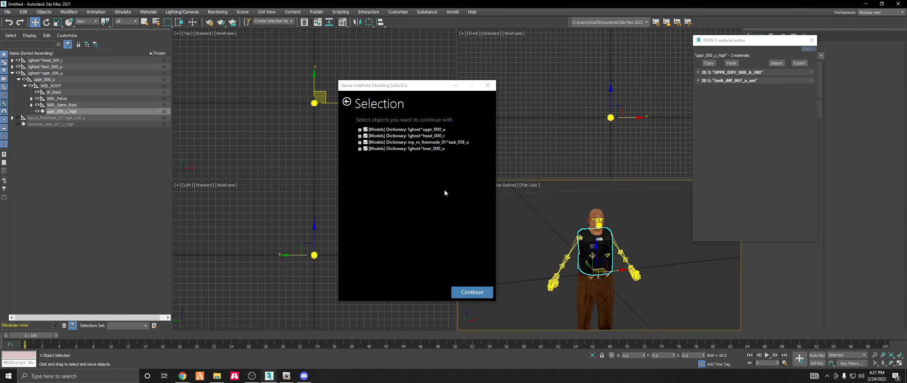
Limit the export to the 1ghost^uppr_000_u dictionary, excluding the head, lowr and mp_m_freemode_01 dictionaries, and run it.
drag(394, 90, 522, 75)
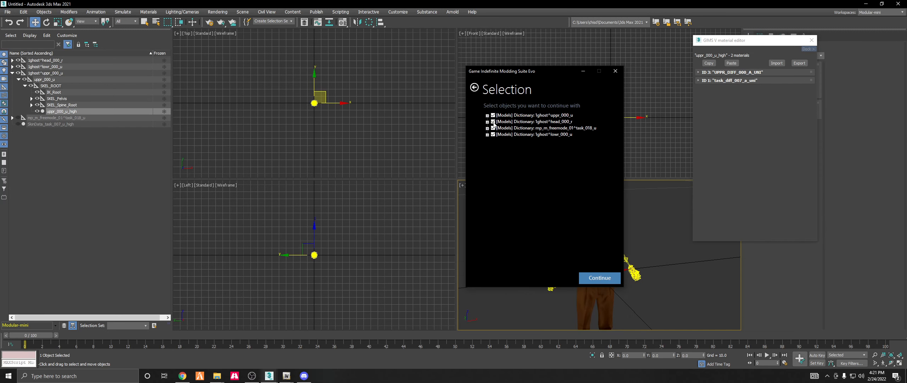
click(530, 135)
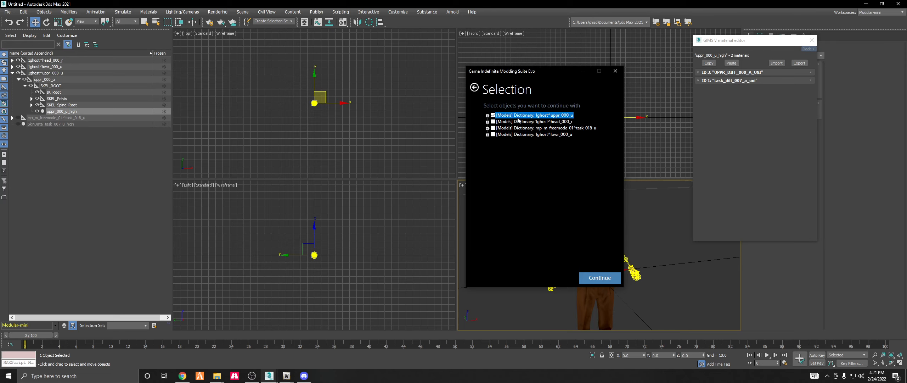
click(499, 115)
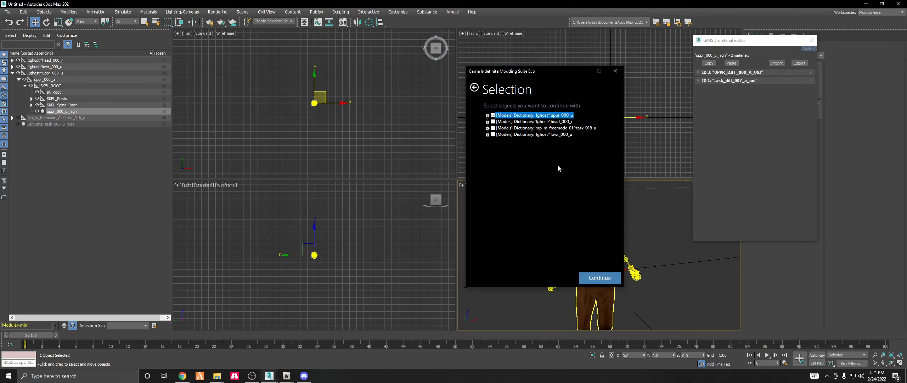
click(592, 282)
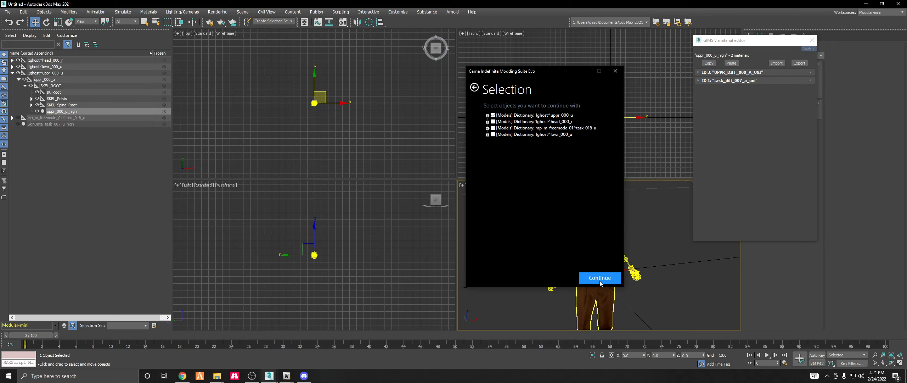
click(599, 279)
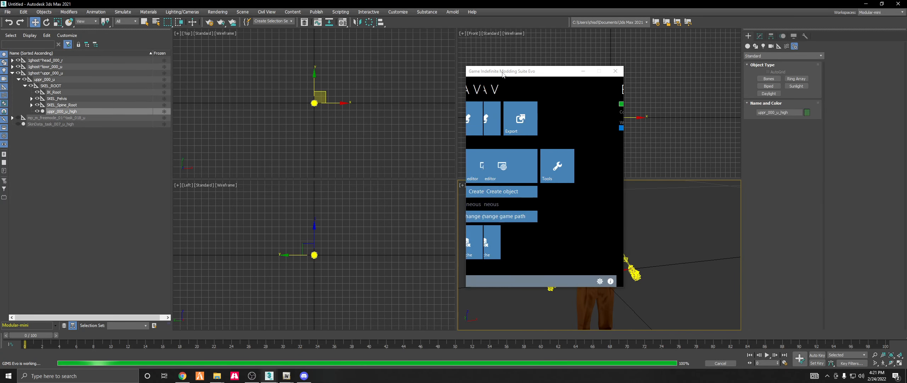
Close the material editor and the modding suite windows.
drag(502, 77, 288, 88)
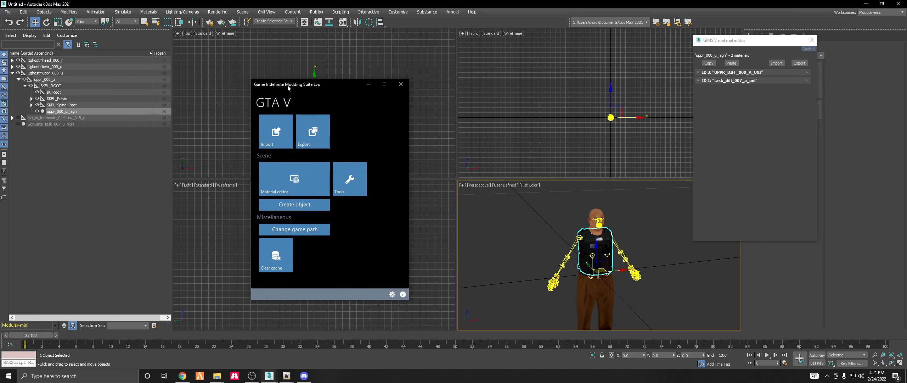
click(812, 40)
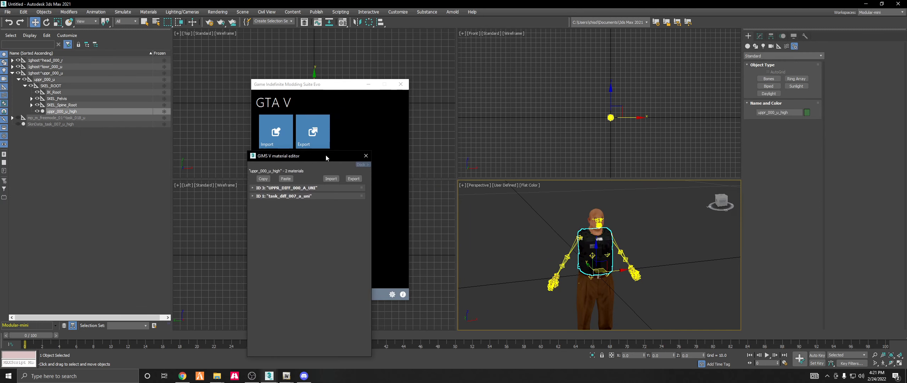
click(400, 83)
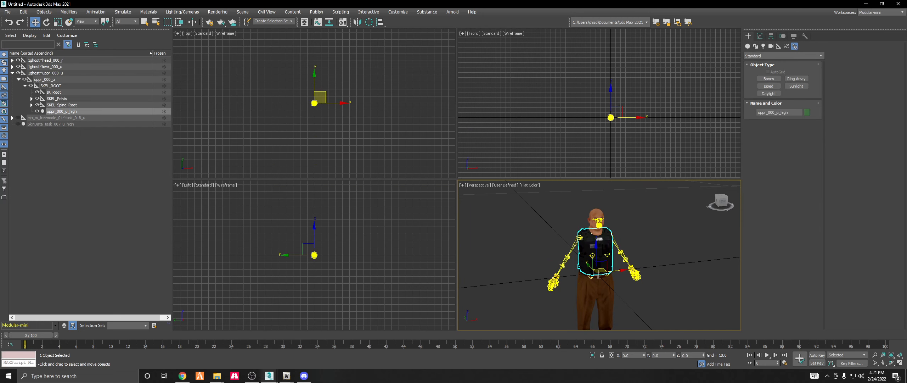
Delete the mp_m_freemode_01^task_018_u helper together with all its child nodes from the scene.
click(12, 73)
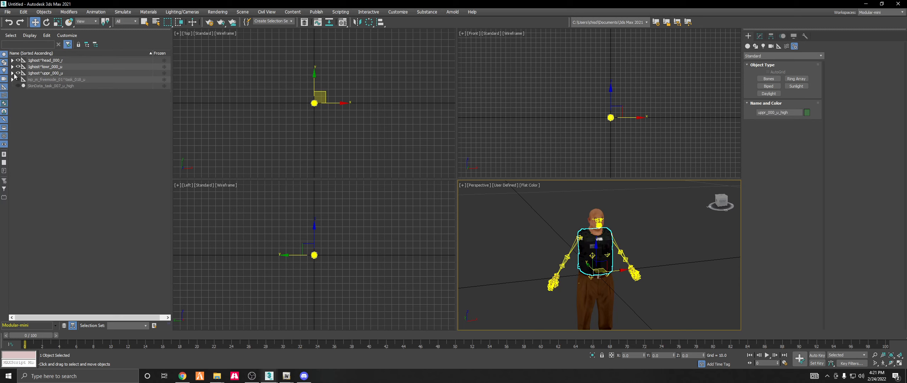
click(32, 80)
right_click(33, 80)
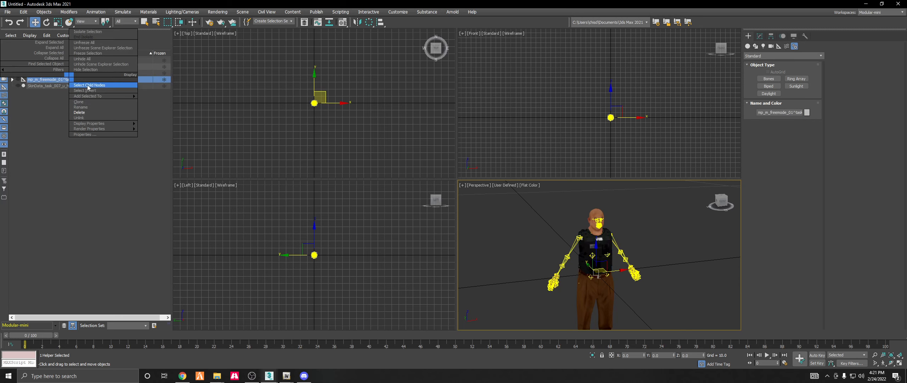
click(89, 85)
key(Delete)
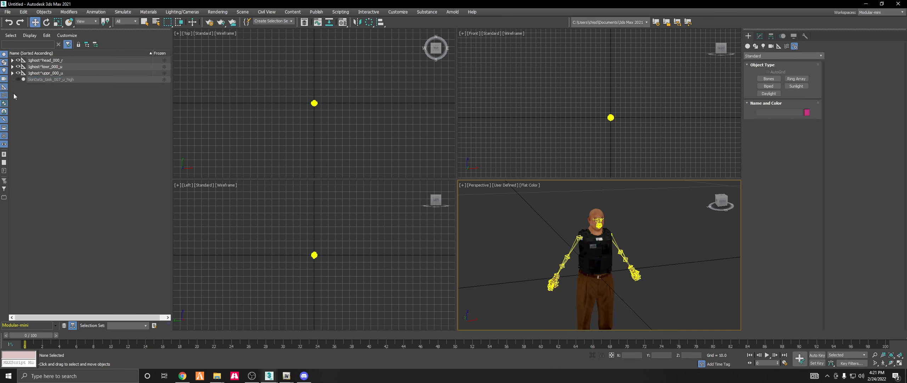
Start a GTA V resource import and check the exported 1ghost^uppr_000_u files in the "export 1" folder.
click(46, 74)
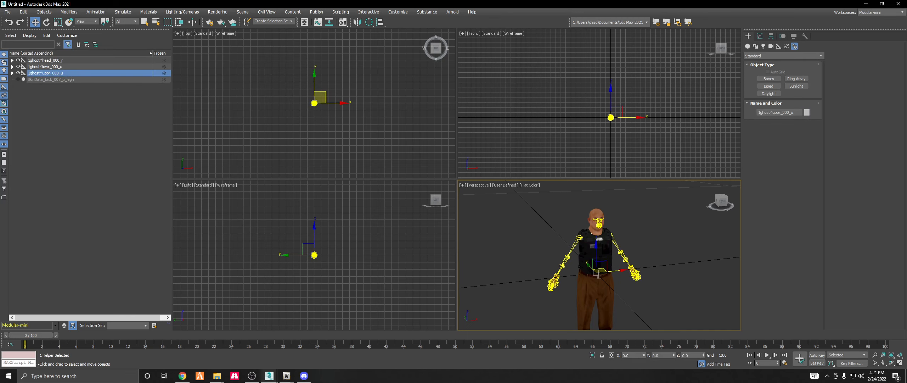
key(alt+Tab)
click(459, 163)
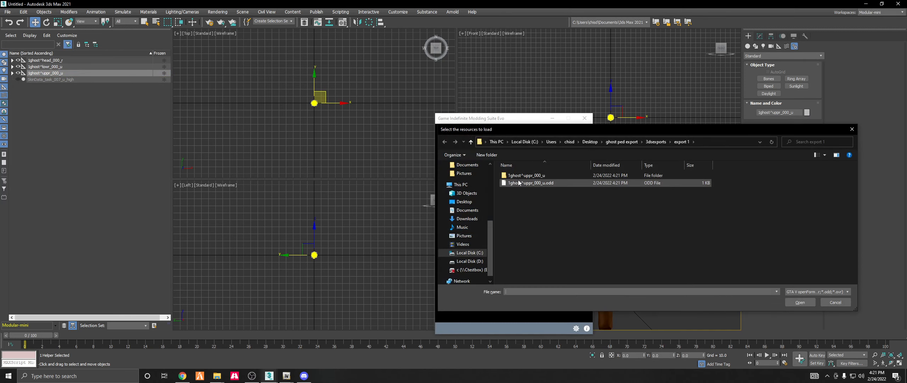
click(647, 143)
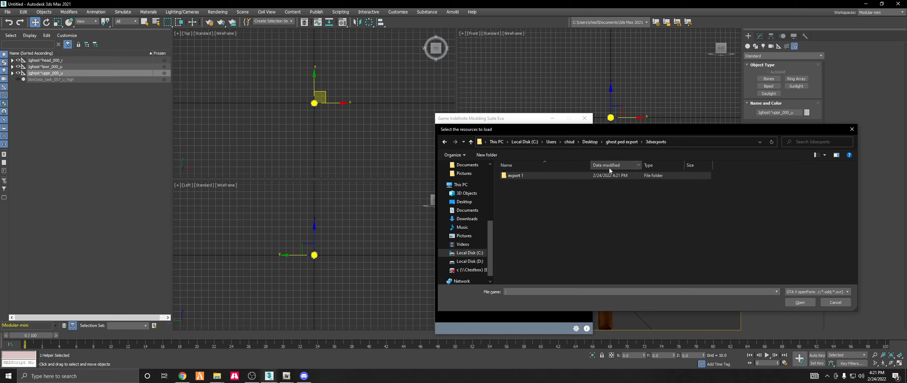
double_click(550, 175)
drag(558, 216, 597, 176)
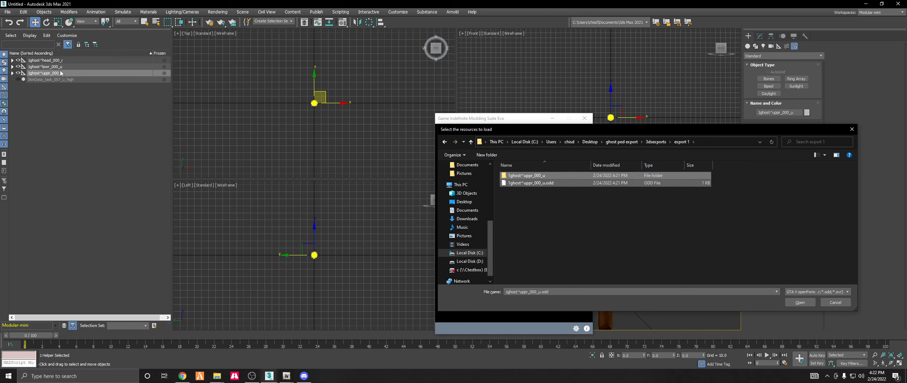
Import the original 1ghost^uppr_000_u.odd model from the uppr folder of ghost ped export into the scene.
click(656, 141)
click(622, 141)
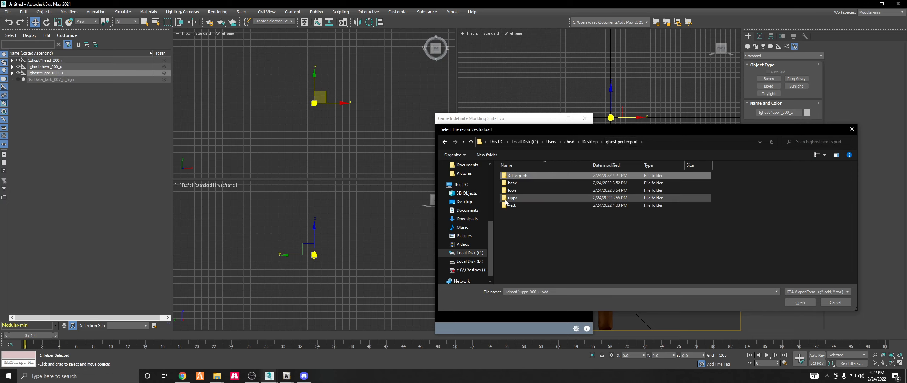
double_click(521, 197)
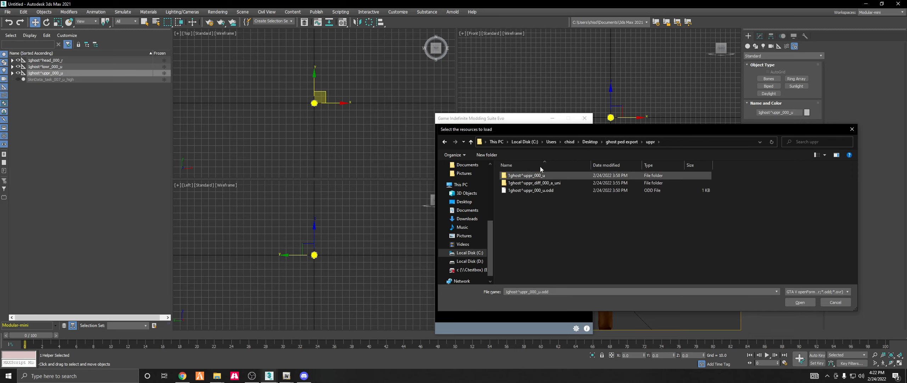
drag(577, 131, 522, 69)
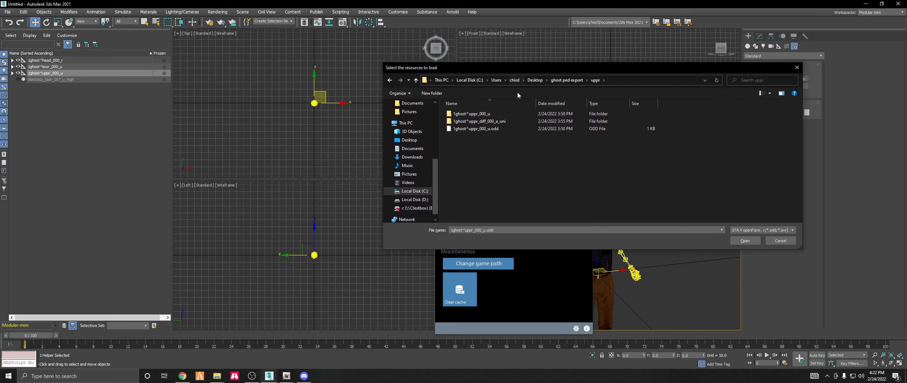
double_click(490, 128)
click(742, 240)
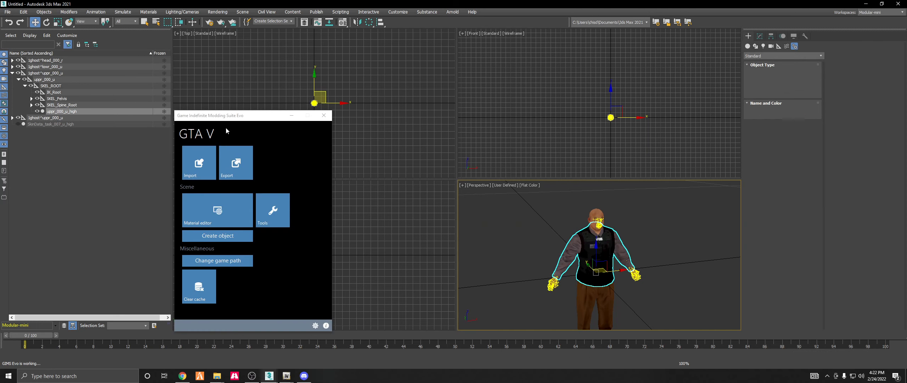
drag(227, 117, 0, 126)
drag(720, 200, 710, 183)
click(685, 219)
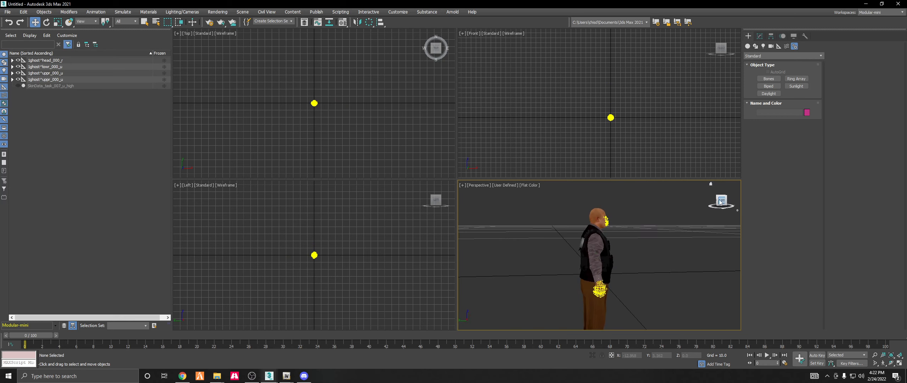
Expand both 1ghost^uppr_000_u hierarchies, select the vest mesh uppr_000_u_high in the second one, and toggle its visibility to verify it.
click(12, 72)
click(33, 80)
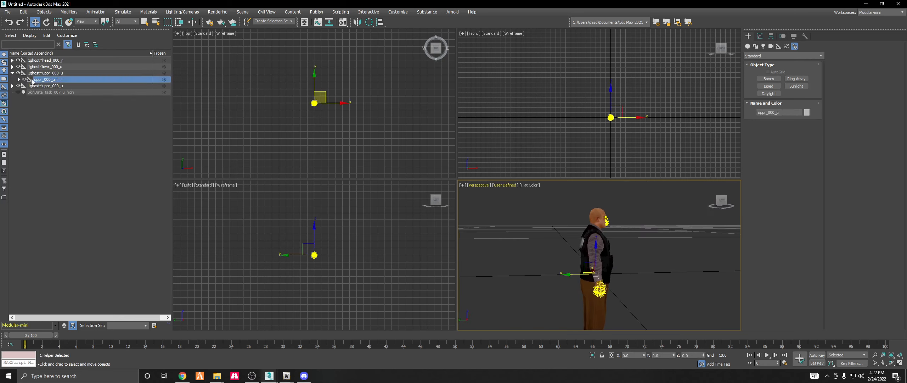
click(19, 79)
click(24, 86)
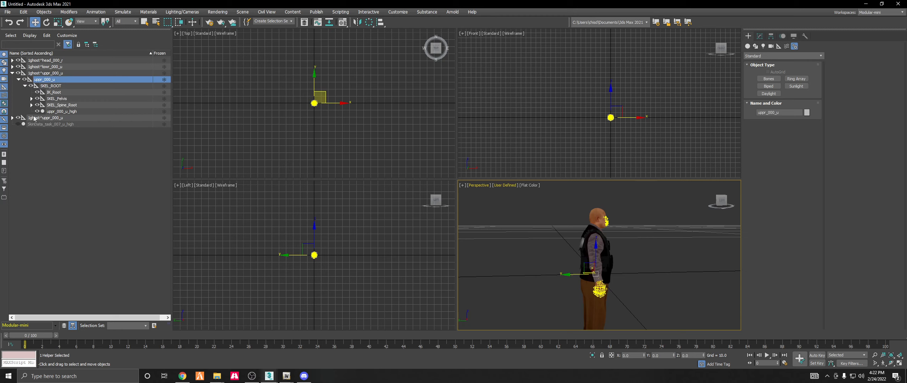
click(13, 118)
click(18, 124)
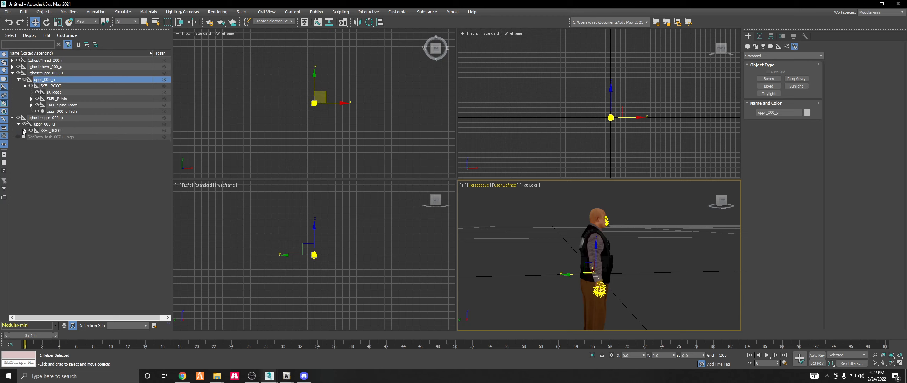
click(24, 131)
click(66, 156)
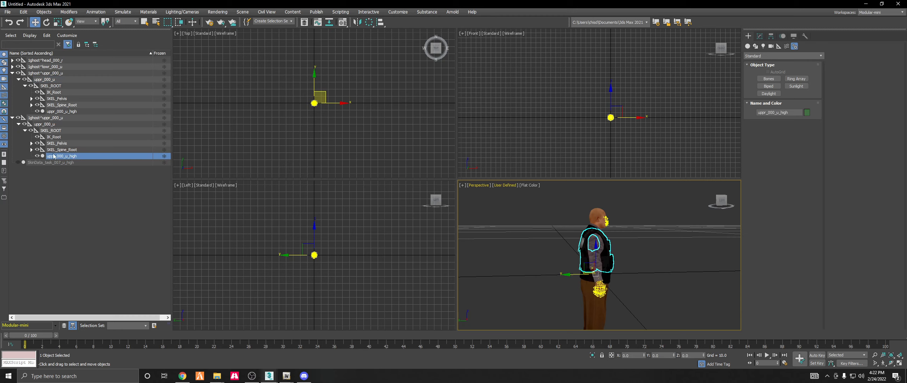
click(37, 156)
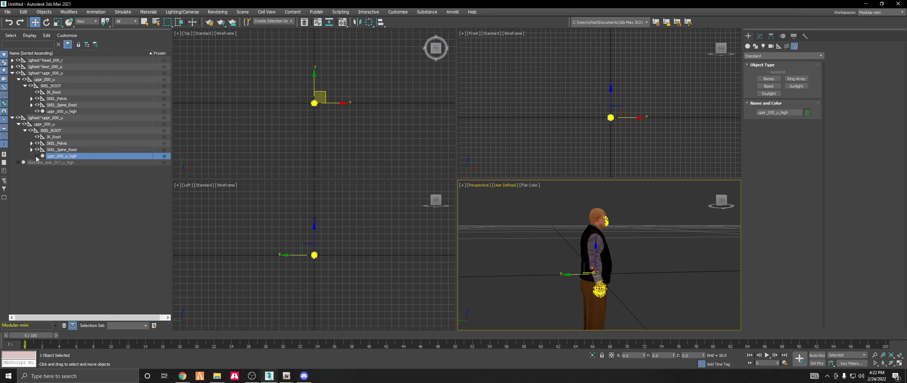
click(37, 155)
Add an FFD(box) modifier to the vest mesh directly above its Editable Mesh and below Skin.
drag(721, 200, 724, 201)
scroll(658, 216, up, 5)
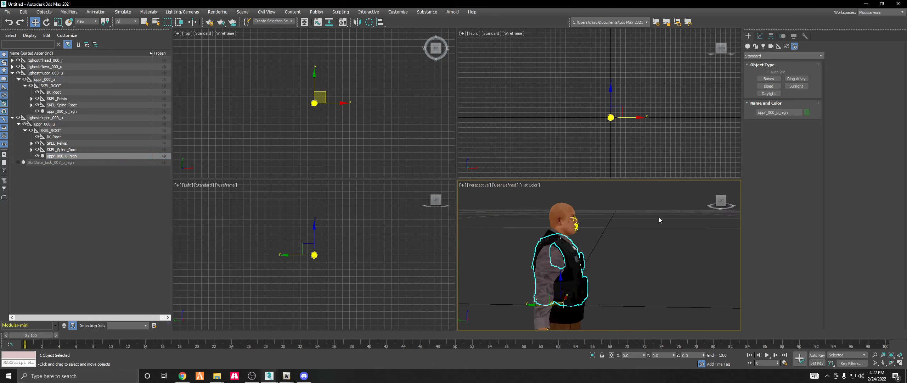
middle_drag(637, 217, 713, 181)
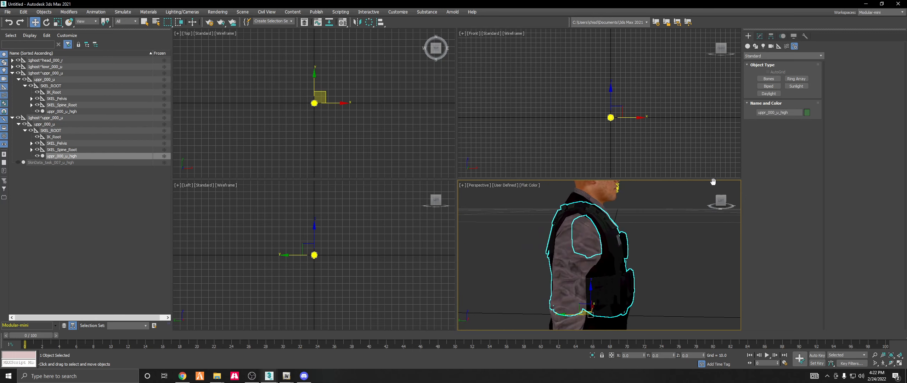
click(759, 36)
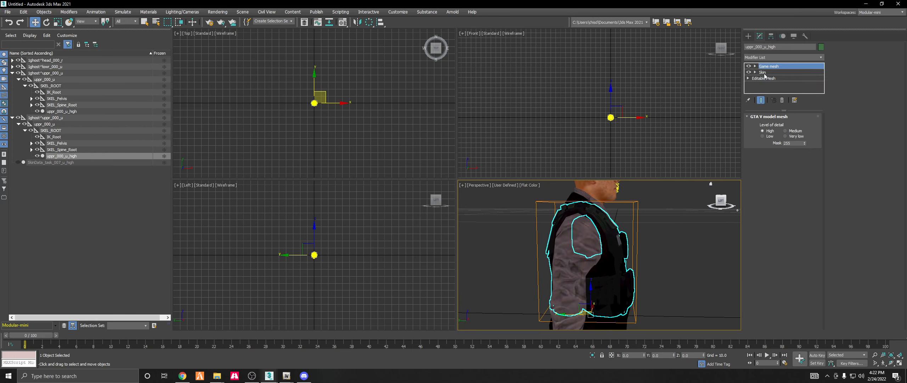
click(767, 78)
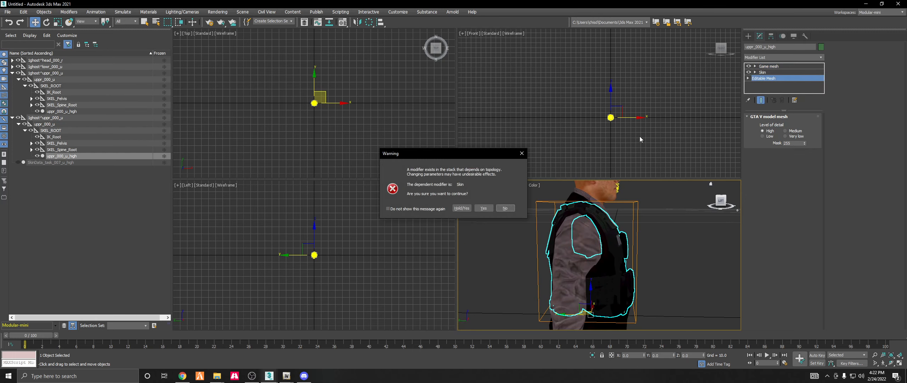
click(484, 207)
click(782, 57)
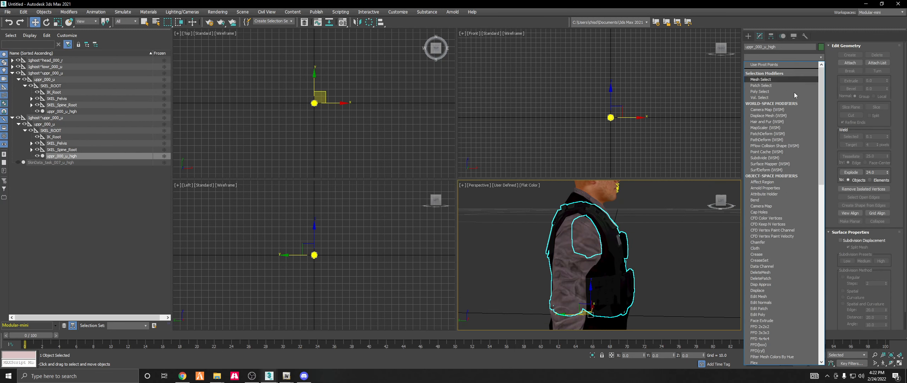
scroll(765, 215, down, 1)
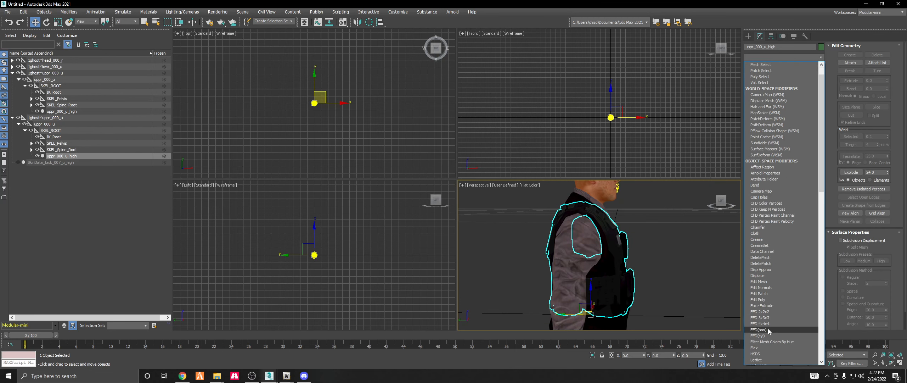
scroll(765, 328, down, 1)
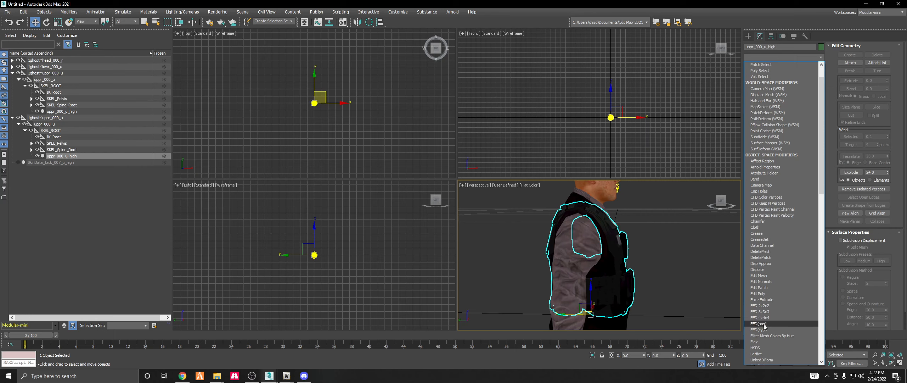
click(758, 324)
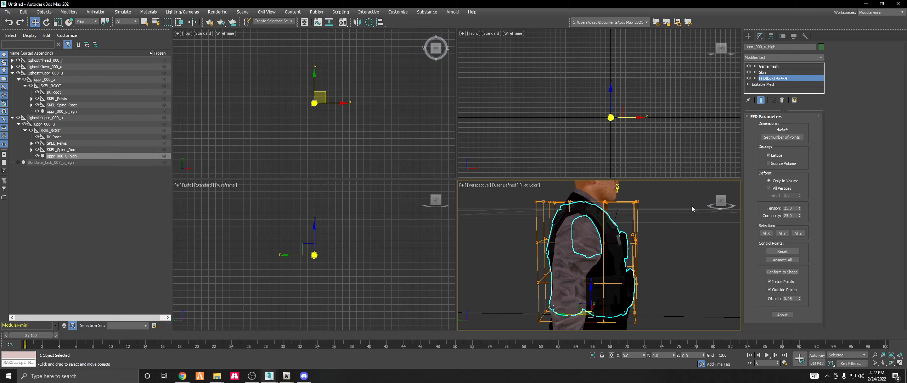
middle_drag(692, 205, 640, 211)
mouse_move(721, 200)
mouse_down()
mouse_move(679, 203)
mouse_move(737, 202)
mouse_move(720, 202)
mouse_up()
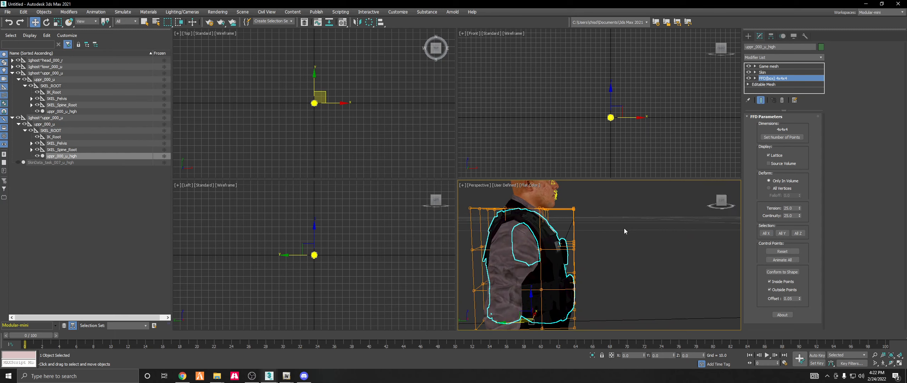
scroll(624, 228, down, 4)
middle_drag(656, 226, 640, 245)
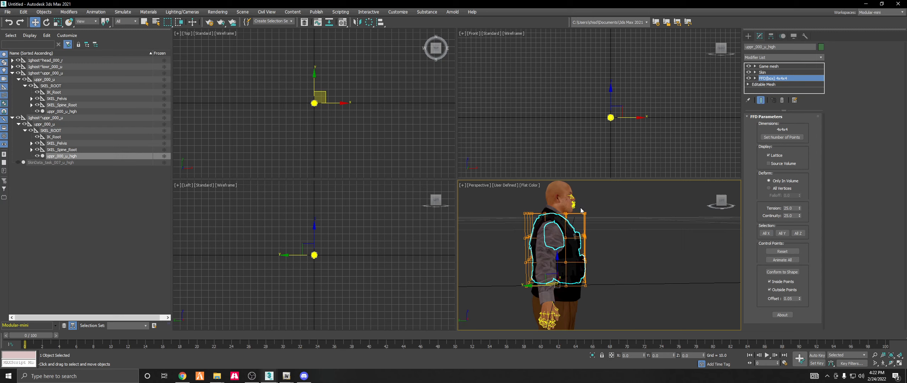
click(602, 294)
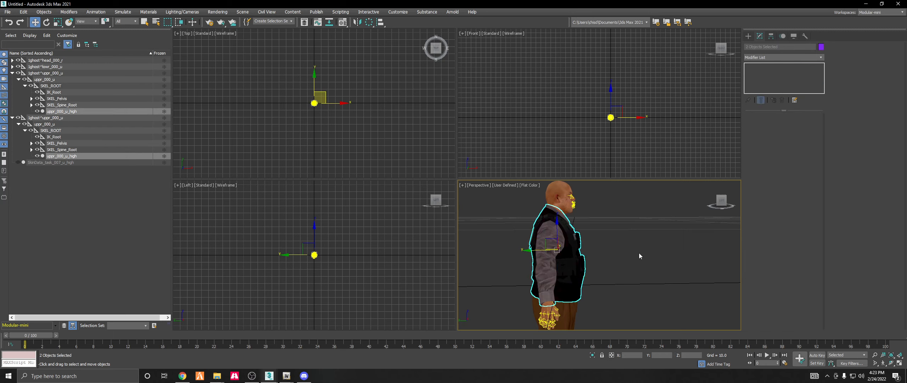
click(578, 253)
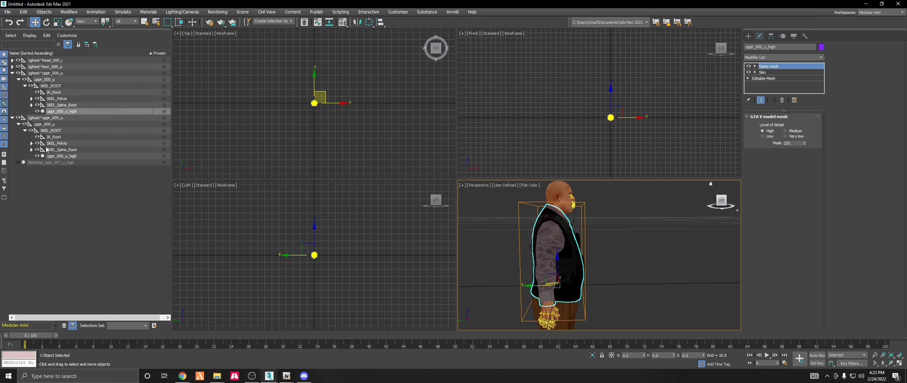
click(55, 155)
click(772, 79)
click(461, 208)
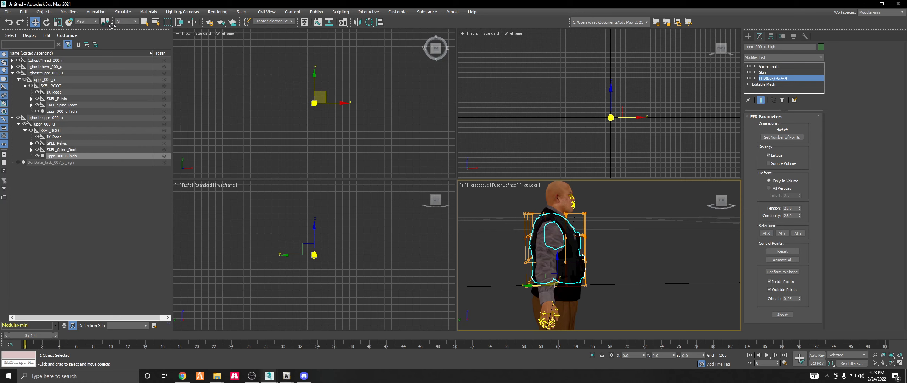
click(782, 137)
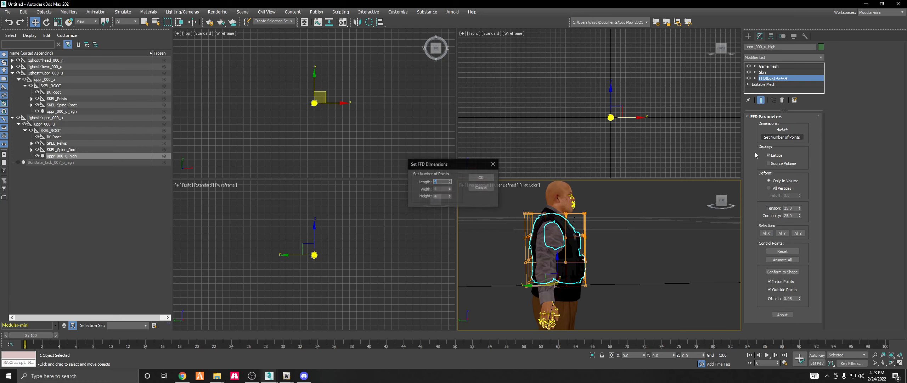
click(481, 178)
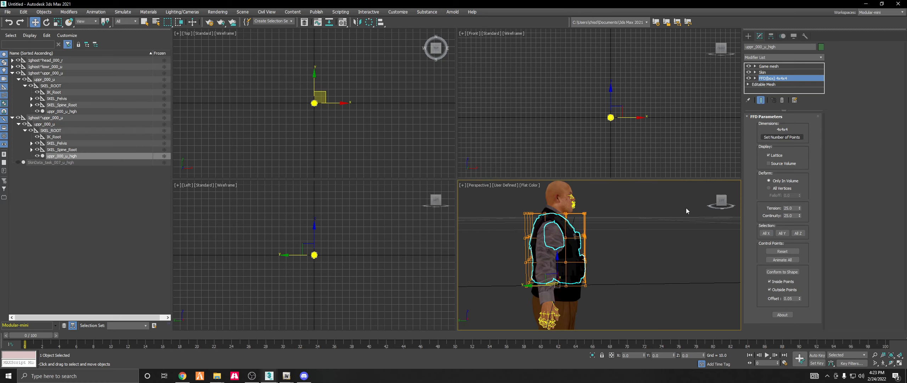
click(585, 287)
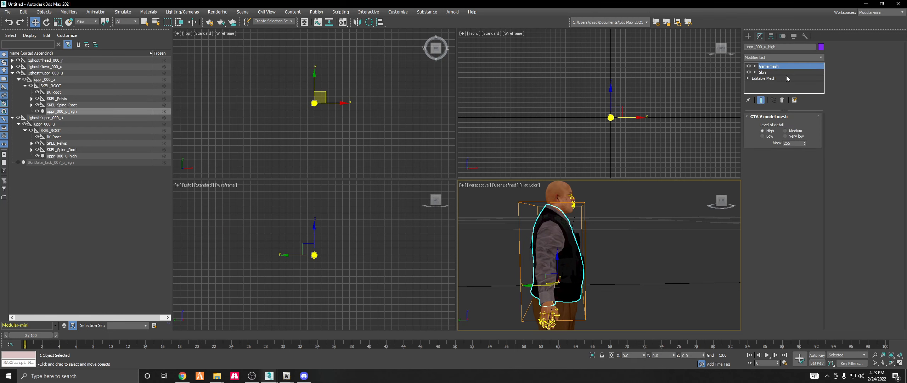
click(787, 78)
click(505, 208)
Activate the control points of the vest's FFD(box) lattice and move the points along the chest side slightly forward.
click(71, 156)
click(767, 73)
click(754, 78)
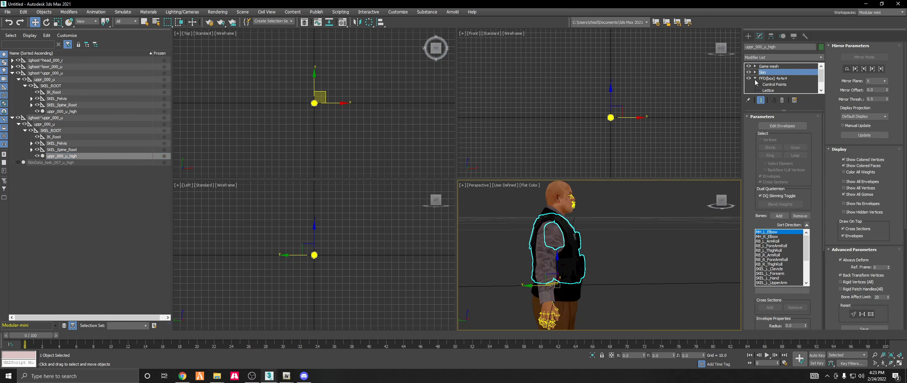
click(769, 84)
click(483, 208)
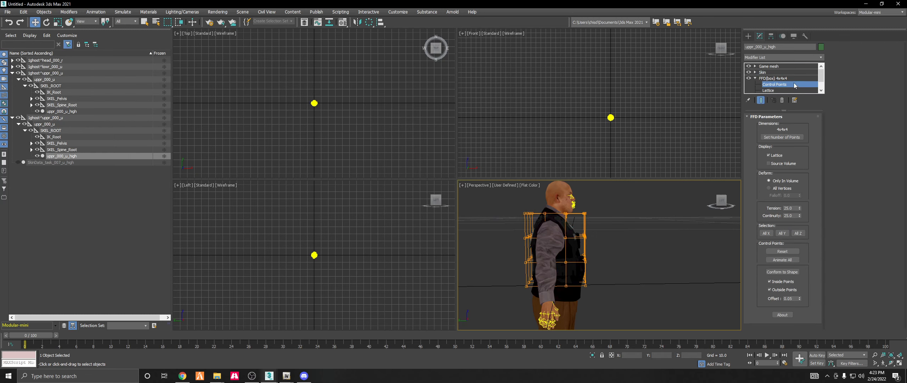
scroll(778, 82, down, 2)
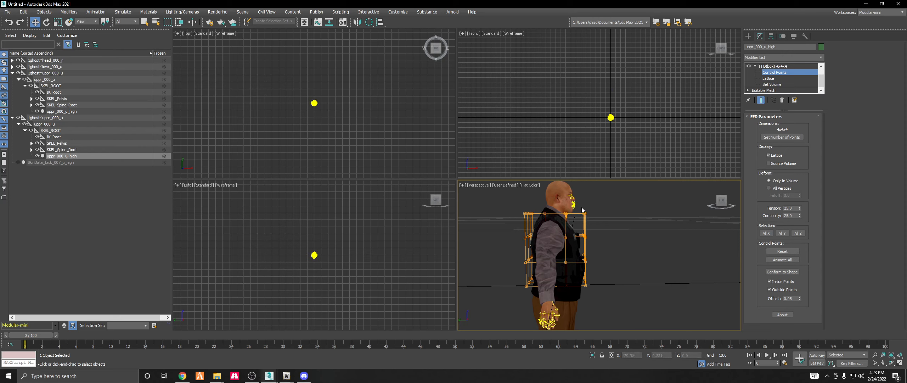
drag(604, 289, 605, 295)
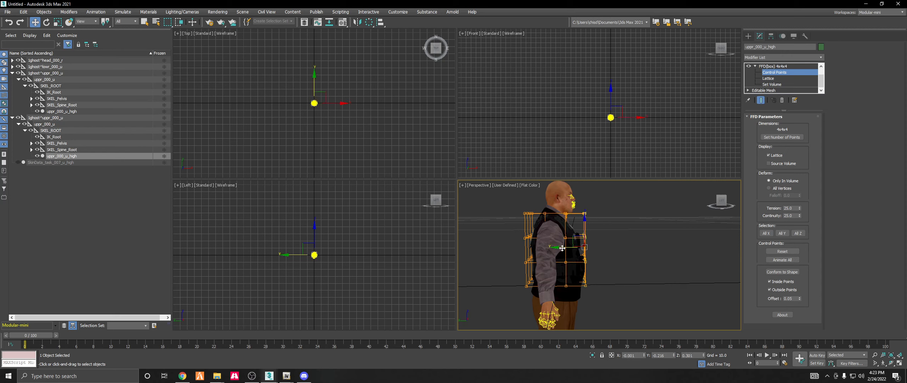
drag(561, 249, 574, 280)
Select the outer lattice points on the character's left side and move them slightly outward along X.
drag(721, 200, 691, 201)
click(722, 203)
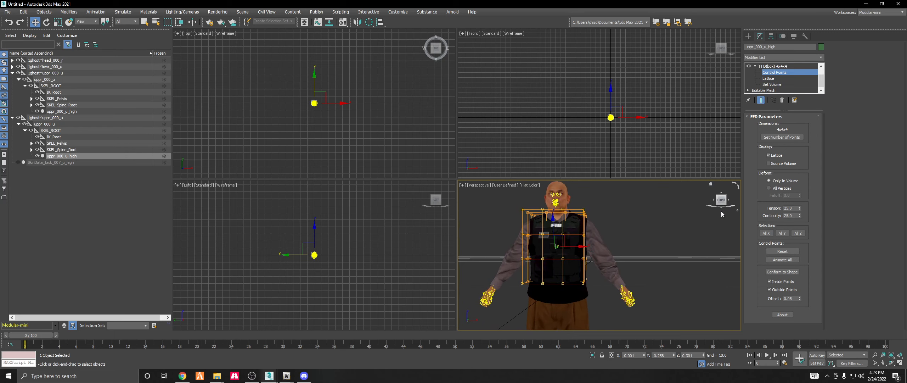
middle_drag(659, 214, 671, 249)
click(671, 248)
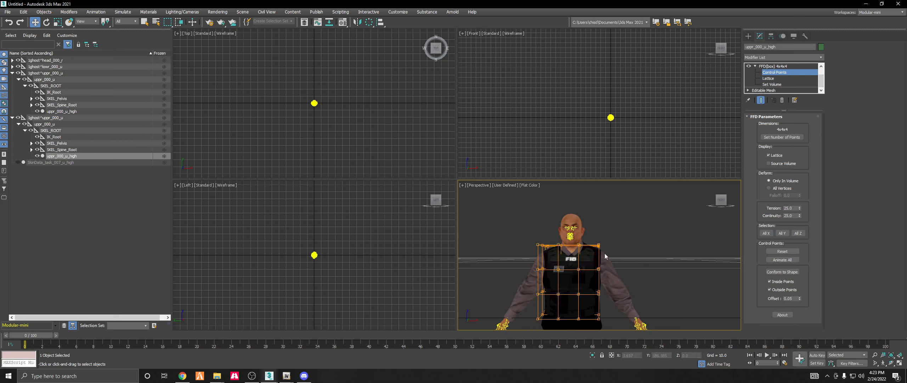
drag(606, 300, 612, 327)
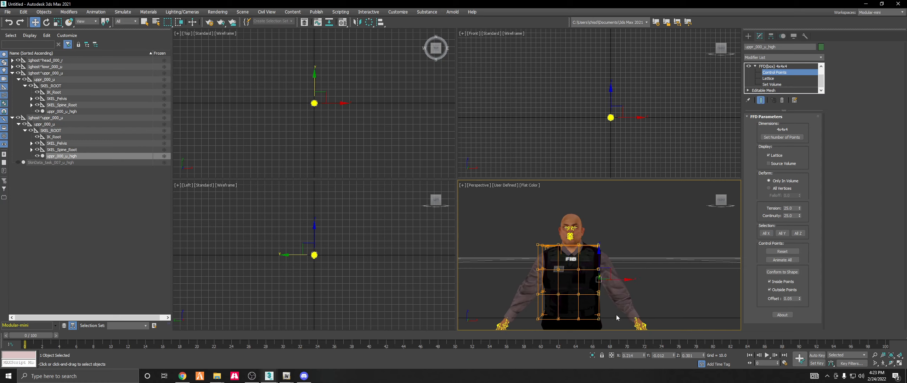
drag(627, 280, 627, 280)
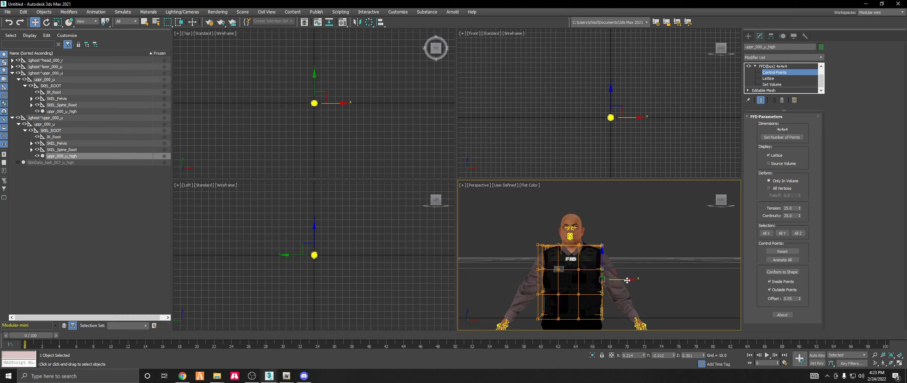
Select the top row of the vest's lattice points and raise it slightly along Z at the shoulders.
mouse_move(623, 245)
mouse_down()
mouse_move(526, 243)
mouse_move(524, 235)
mouse_move(612, 251)
mouse_up()
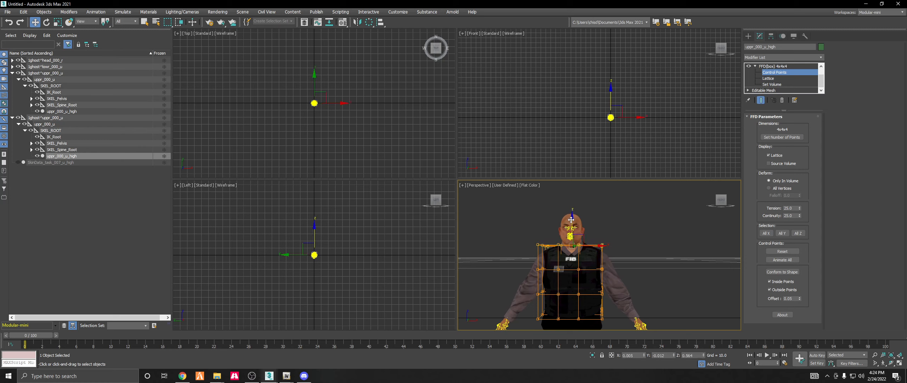
drag(571, 219, 572, 216)
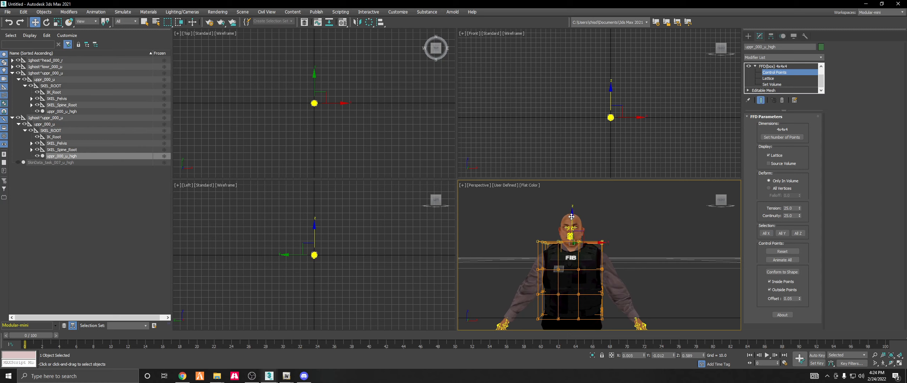
click(730, 202)
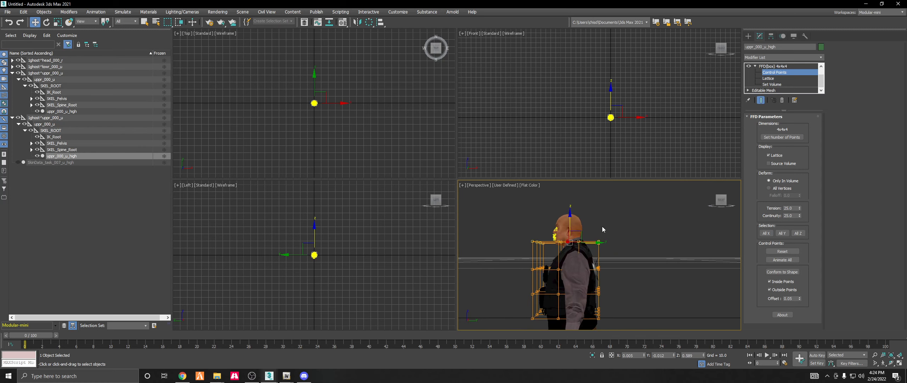
mouse_move(569, 219)
mouse_down()
mouse_move(578, 196)
mouse_move(579, 219)
mouse_up()
click(634, 300)
Select the lattice points along the vest's back and move them slightly backward along Y.
middle_drag(634, 300, 623, 288)
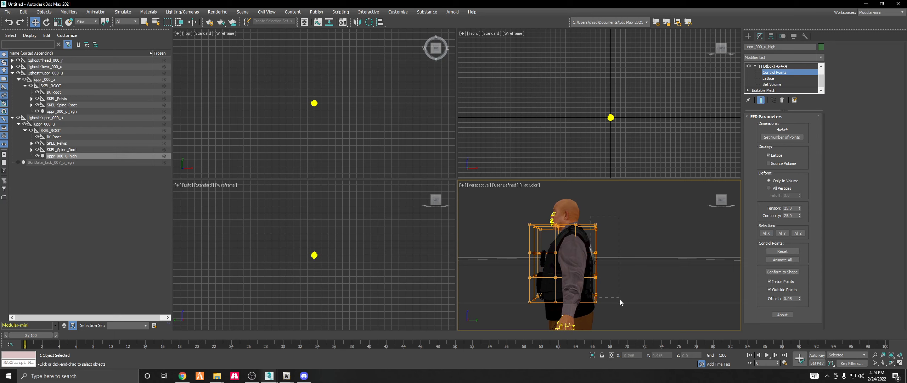
drag(620, 300, 621, 314)
drag(725, 199, 718, 202)
click(713, 201)
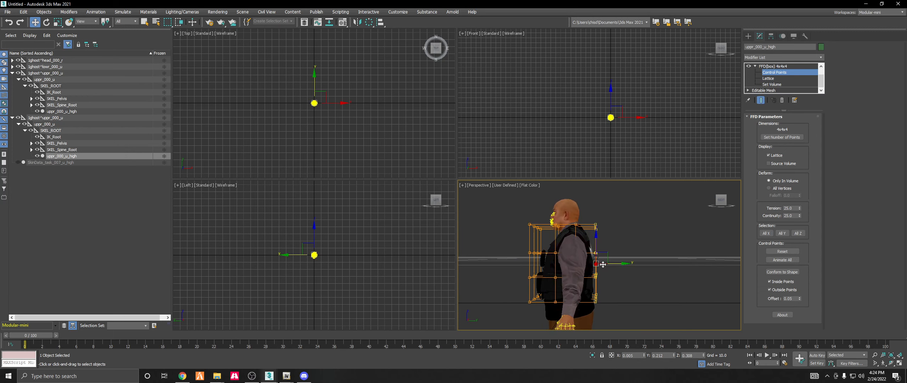
drag(619, 263, 621, 261)
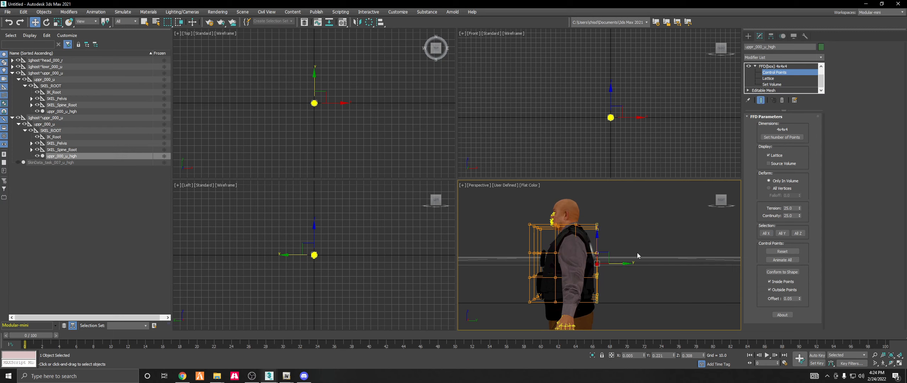
Switch the perspective viewport to Default Shading to check the vest's back and side against the torso.
click(728, 204)
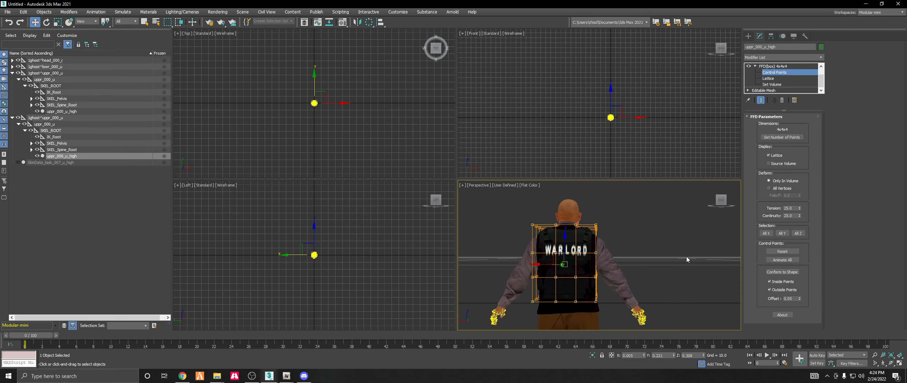
scroll(634, 257, up, 5)
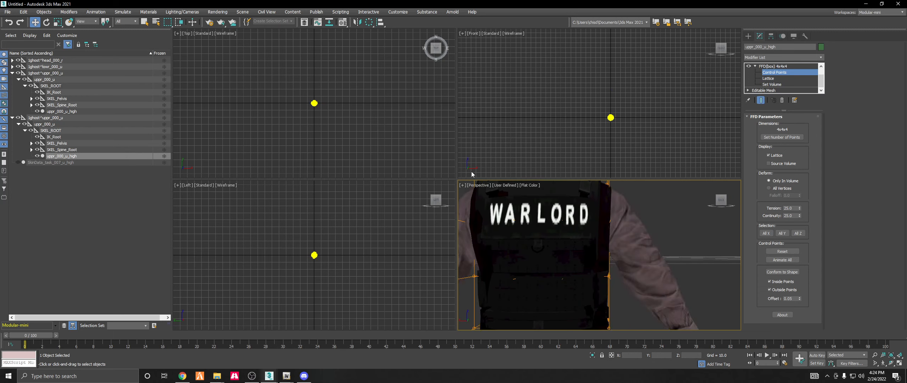
click(527, 187)
click(555, 204)
mouse_move(623, 227)
alt+middle_down()
mouse_move(683, 238)
mouse_move(638, 241)
alt+middle_up()
click(730, 200)
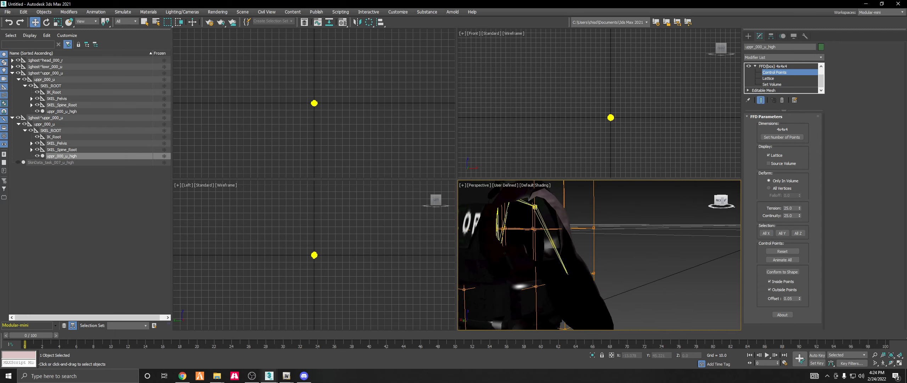
middle_drag(649, 234, 710, 244)
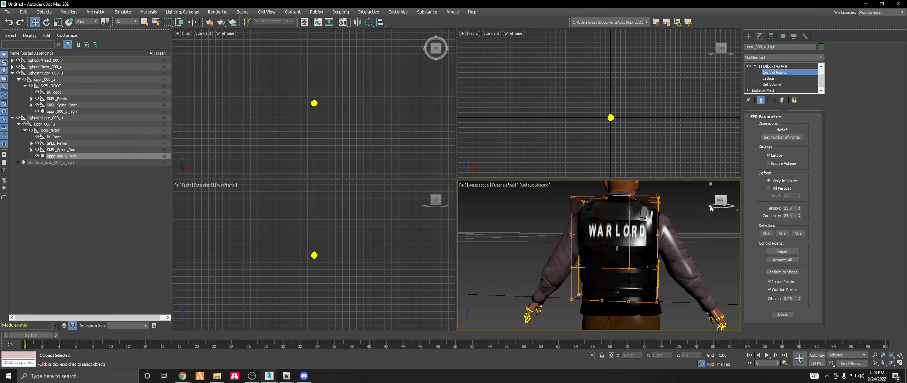
Select the waist-level outer lattice points on the character's left side and shift them slightly along X.
drag(720, 200, 740, 197)
alt+middle_drag(606, 259, 596, 272)
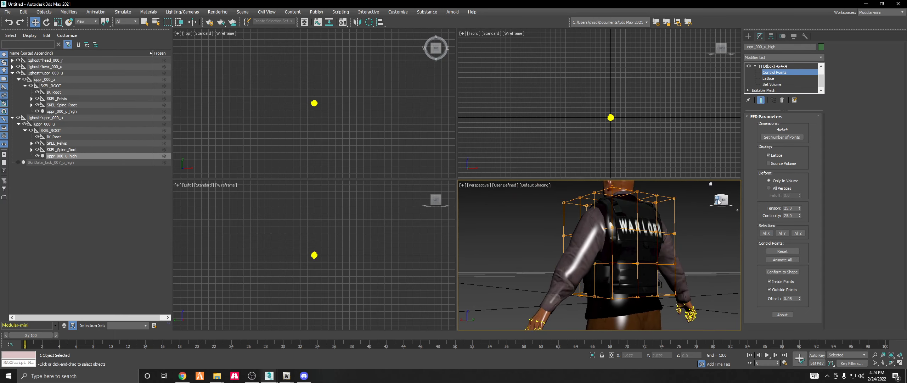
click(718, 200)
click(728, 200)
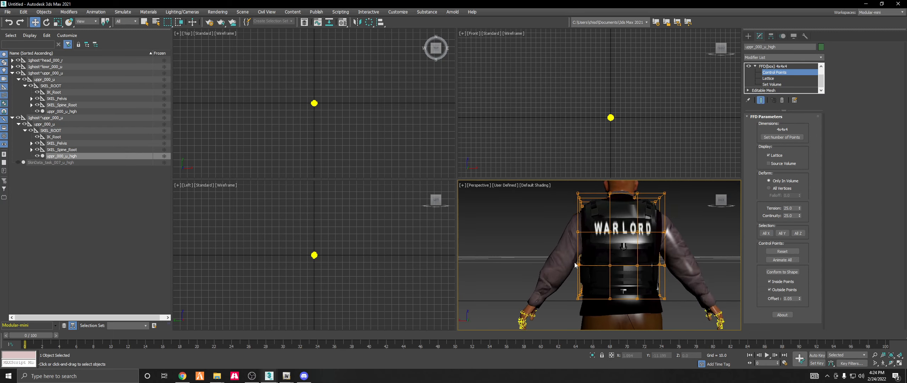
drag(584, 271, 586, 276)
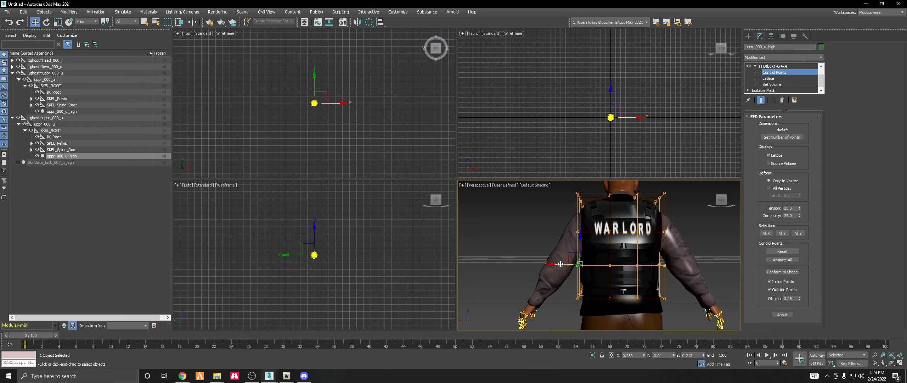
click(564, 291)
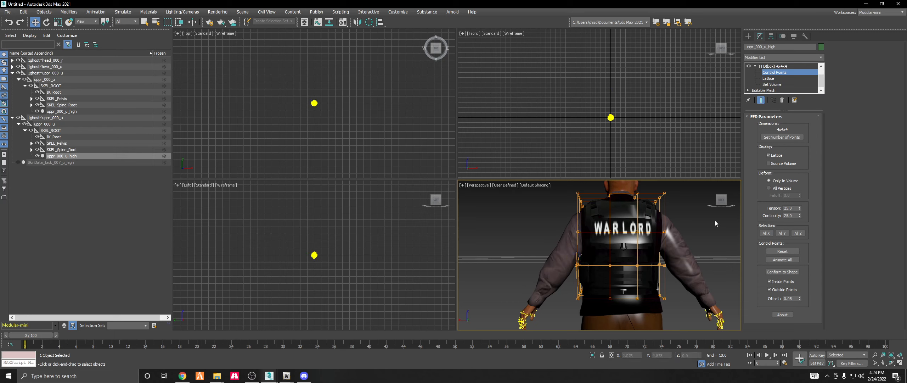
Select the waist-level outer lattice points on the character's right side and shift them slightly along X.
click(714, 200)
click(714, 201)
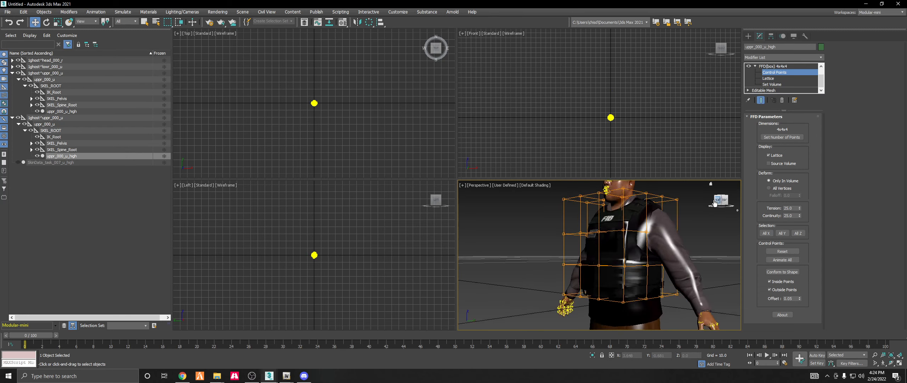
click(714, 202)
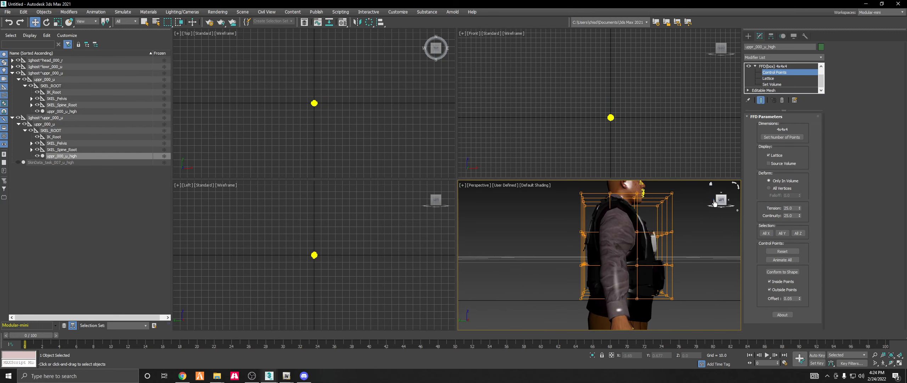
click(713, 201)
middle_drag(688, 236, 667, 242)
middle_drag(677, 269, 656, 272)
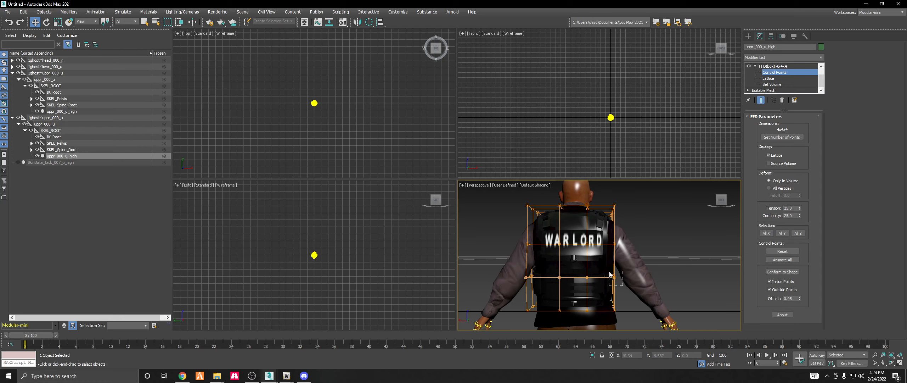
drag(605, 271, 597, 274)
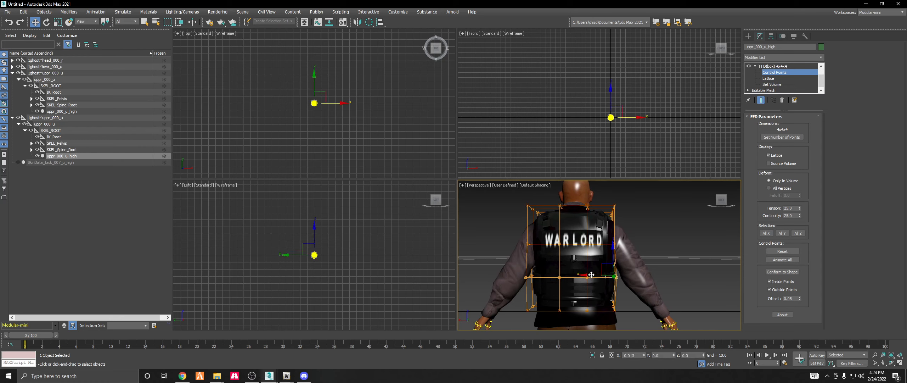
click(642, 304)
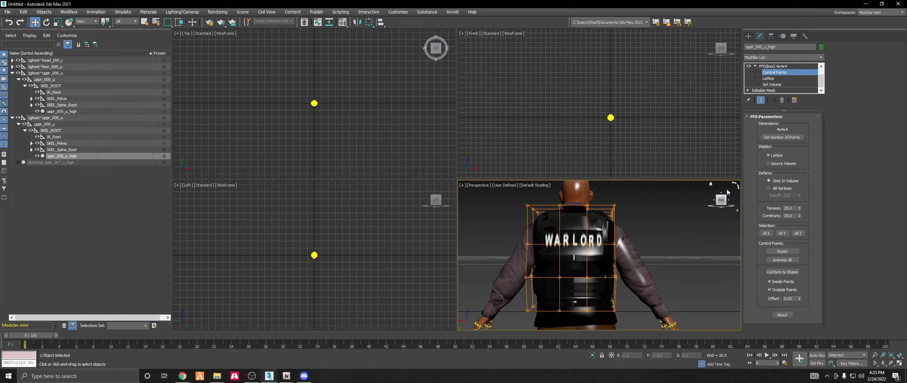
Examine the reshaped vest's fit on the torso from the front, back and sides.
click(728, 200)
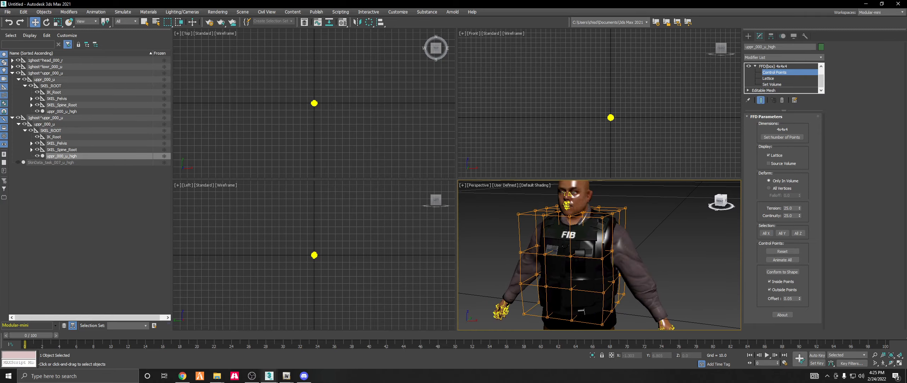
click(720, 203)
drag(720, 204, 739, 205)
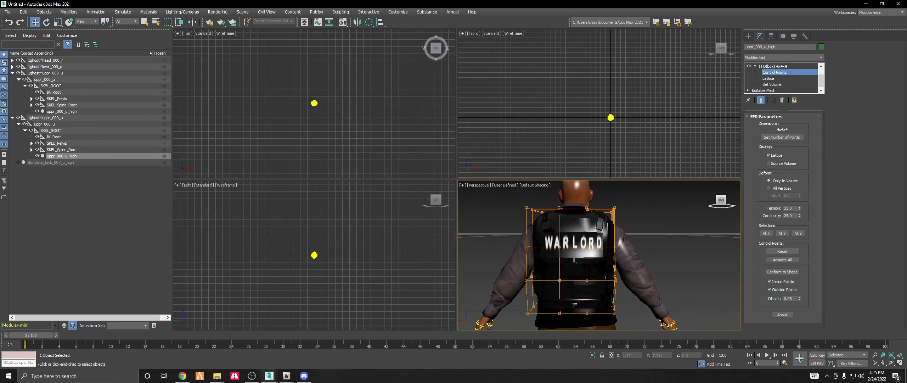
scroll(570, 266, down, 3)
mouse_move(614, 247)
middle_down()
mouse_move(632, 269)
mouse_move(618, 254)
middle_up()
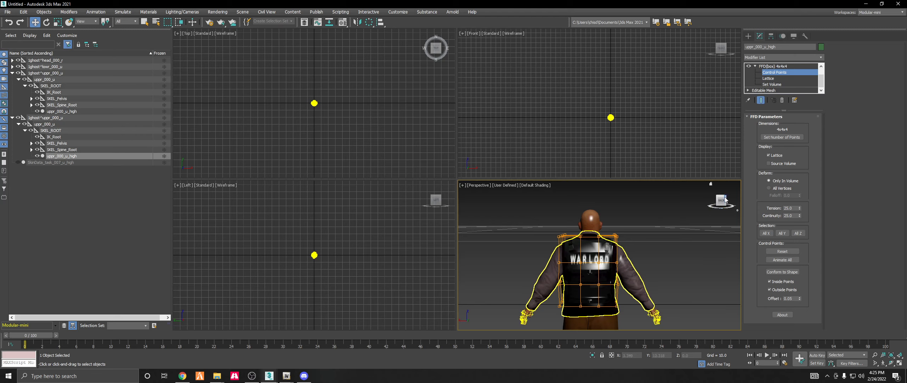
drag(725, 199, 758, 203)
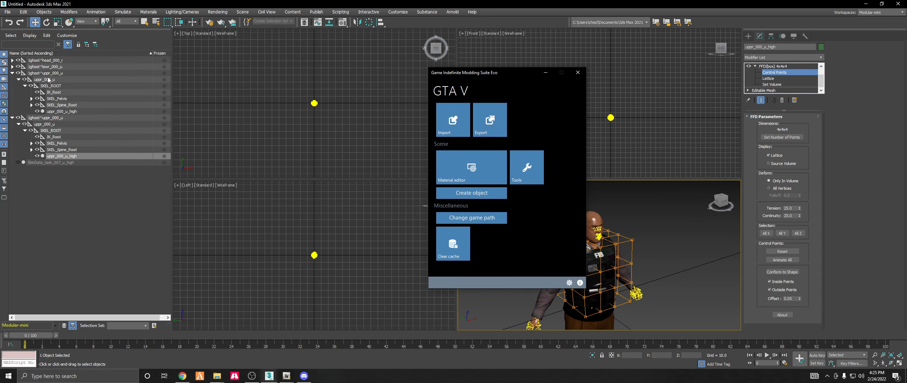
Select the first 1ghost^uppr_000_u hierarchy with all its child nodes and delete it, keeping the vest's hierarchy.
click(33, 73)
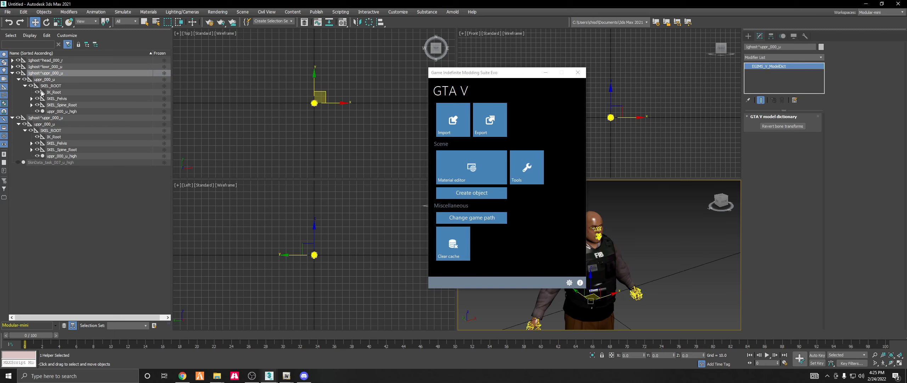
right_click(69, 73)
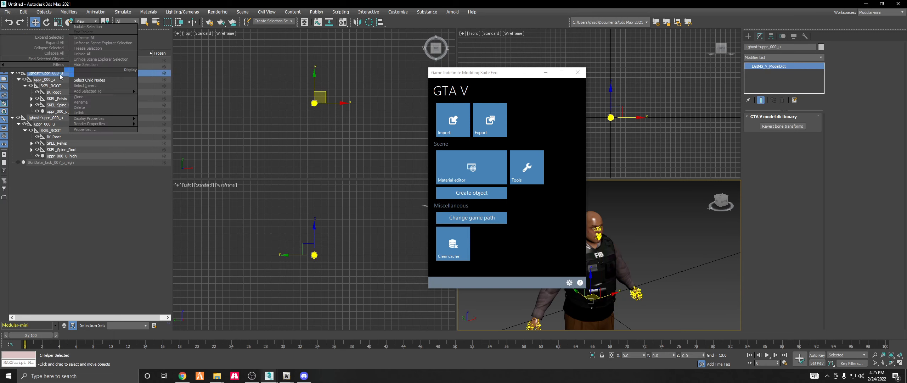
click(86, 81)
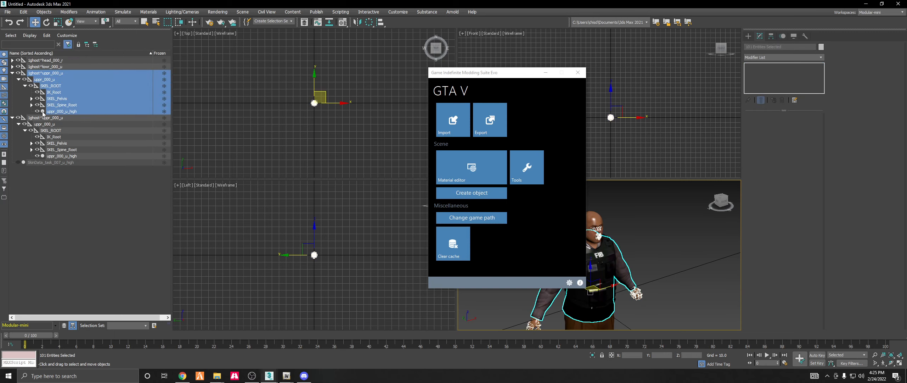
drag(503, 73, 315, 61)
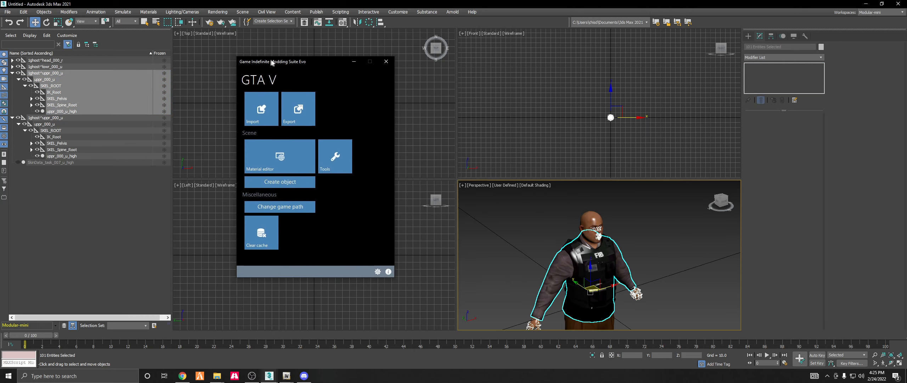
right_click(70, 74)
click(92, 110)
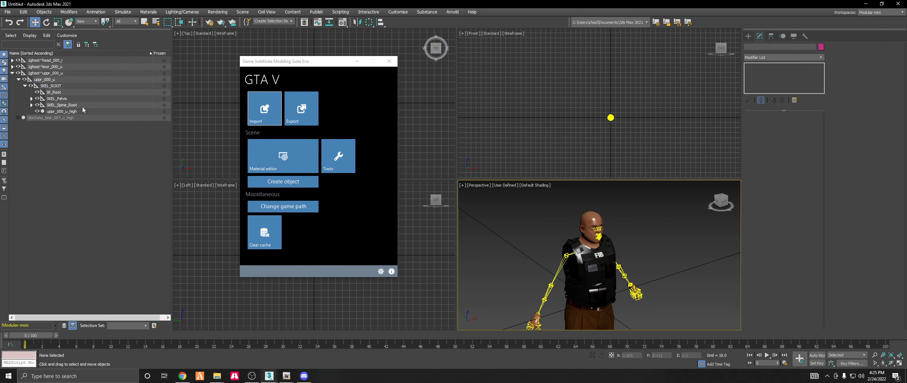
click(273, 121)
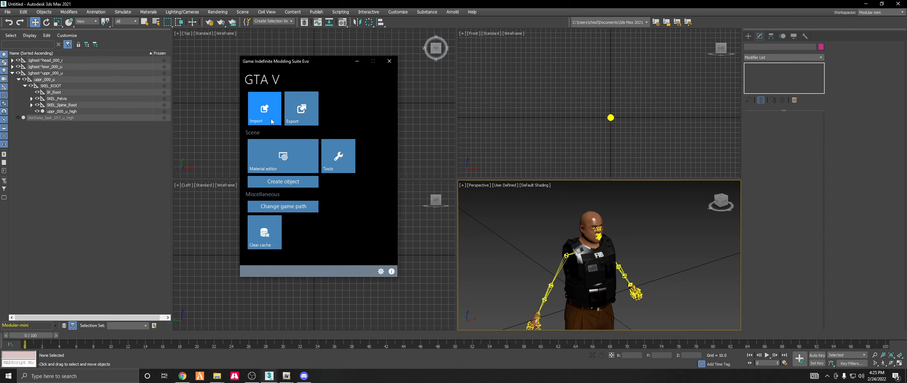
click(427, 85)
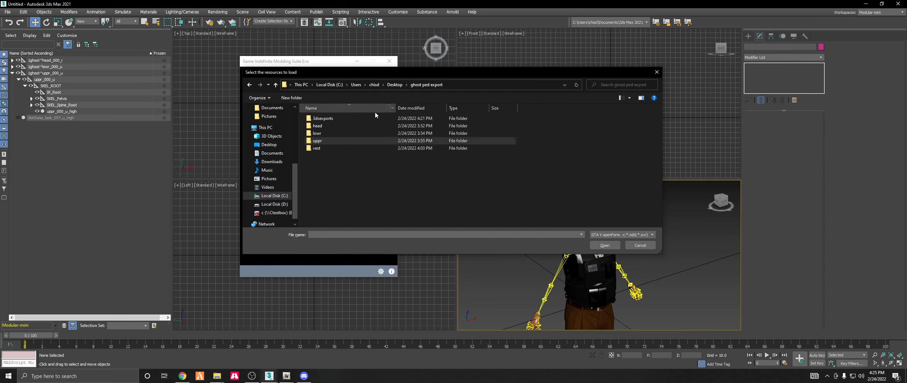
click(656, 71)
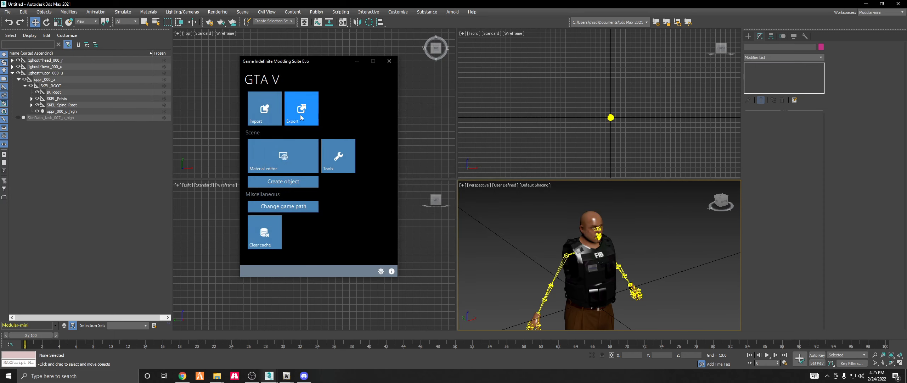
Start a GTA V export and choose a new folder named "export 2" inside 3dsexports as its location.
click(302, 109)
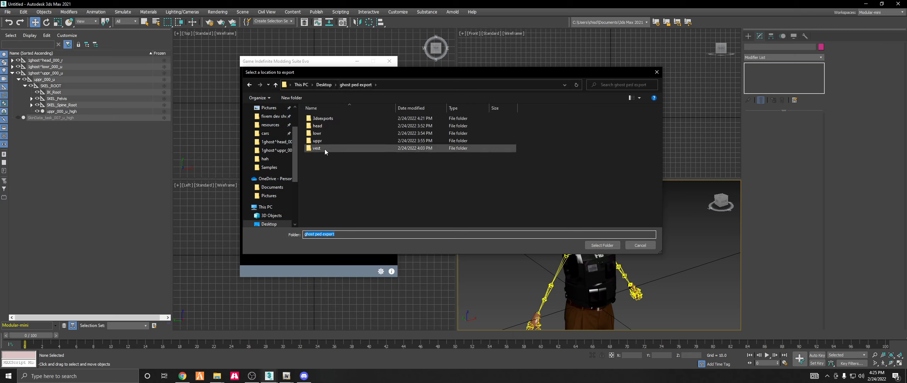
double_click(335, 117)
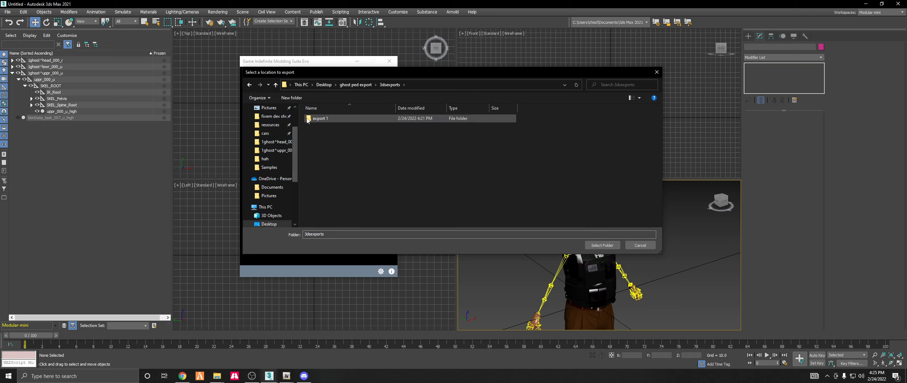
key(ctrl+shift+n)
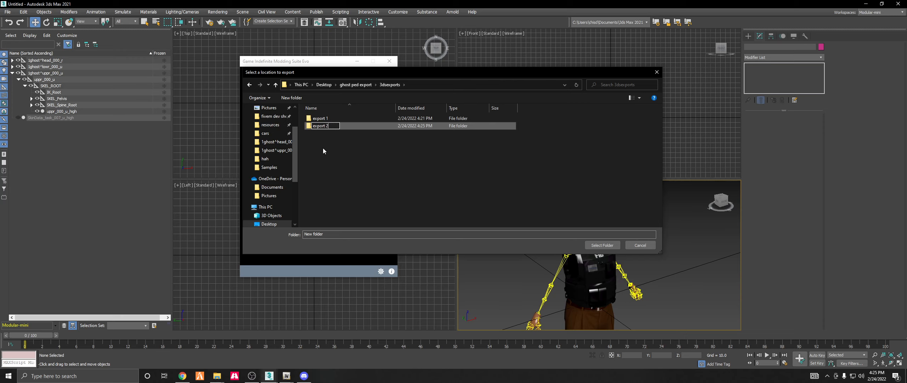
key(Return)
key(Return)
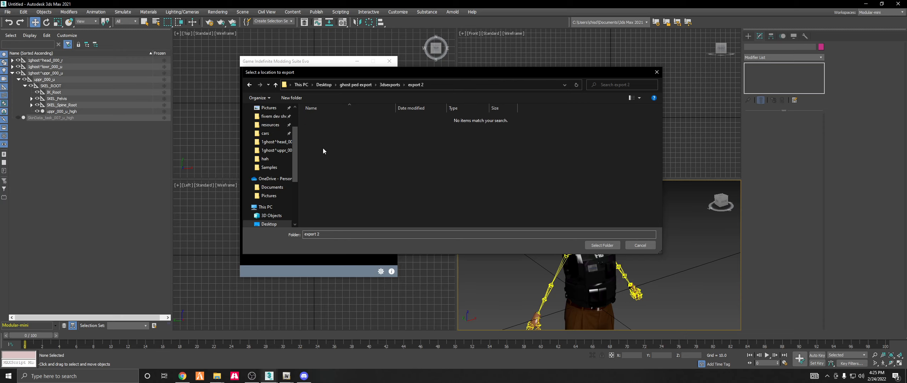
click(600, 245)
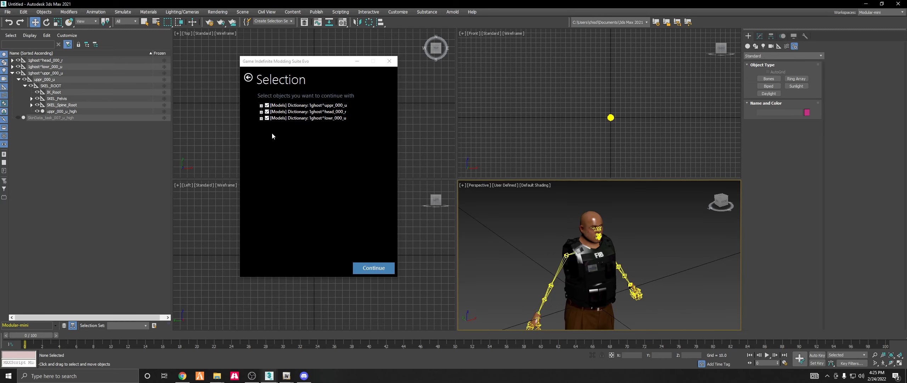
Export only the 1ghost^uppr_000_u dictionary, excluding the head_000_r and lowr_000_u dictionaries.
click(267, 118)
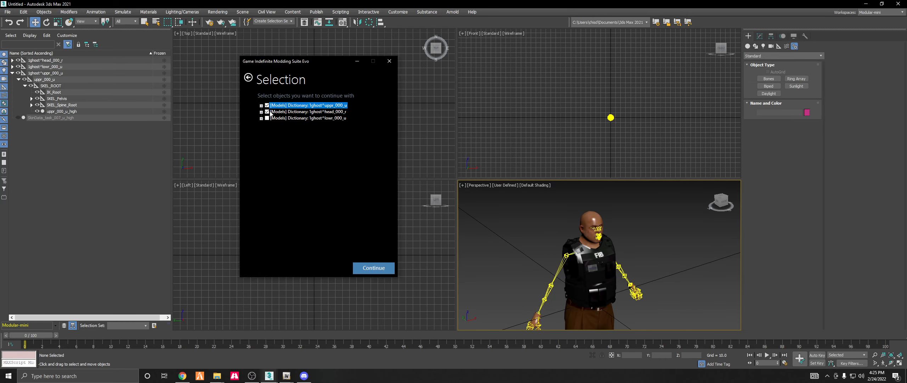
click(267, 112)
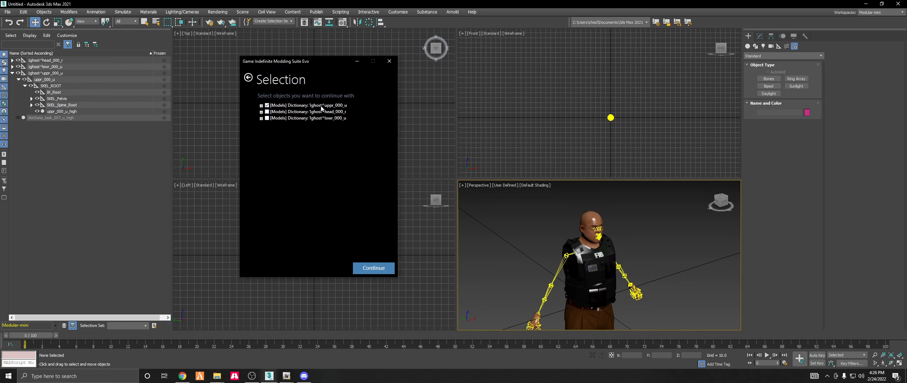
click(365, 265)
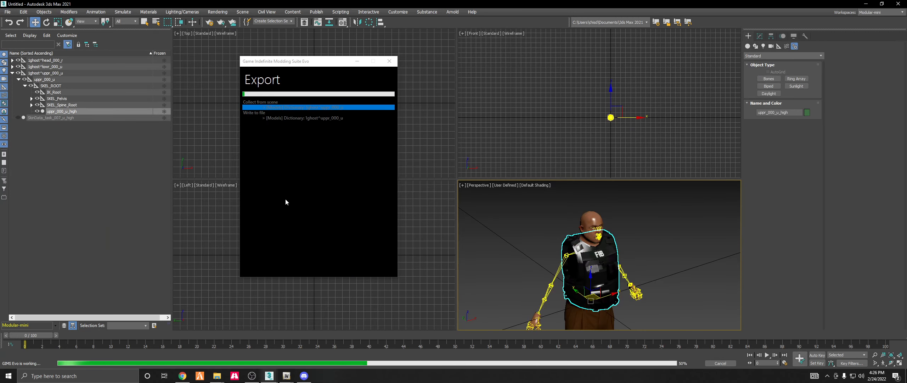
Switch to File Explorer and open the export 2 folder in ghost ped export's 3dsexports to check the exported 1ghost^uppr_000_u folder and .odd file.
click(357, 61)
mouse_move(218, 381)
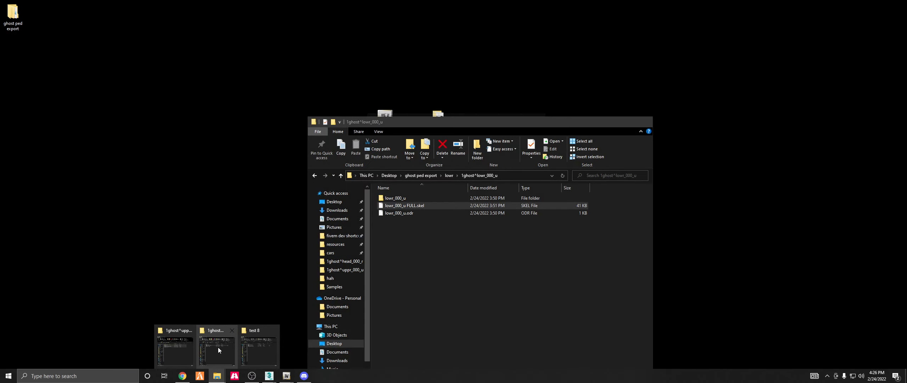
click(219, 347)
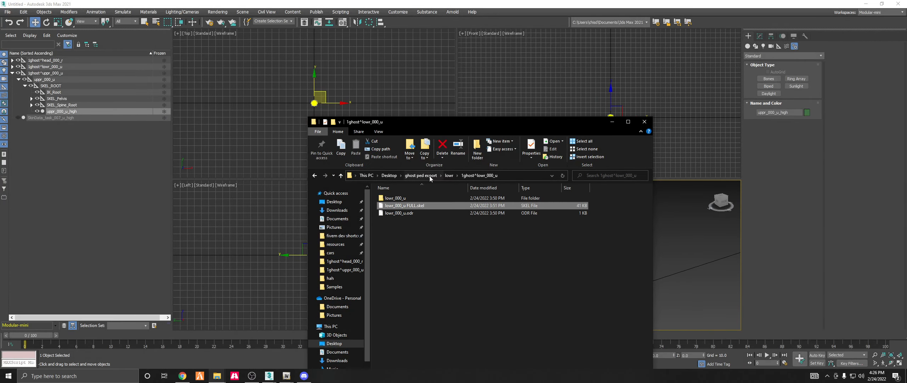
click(420, 176)
drag(418, 124, 633, 51)
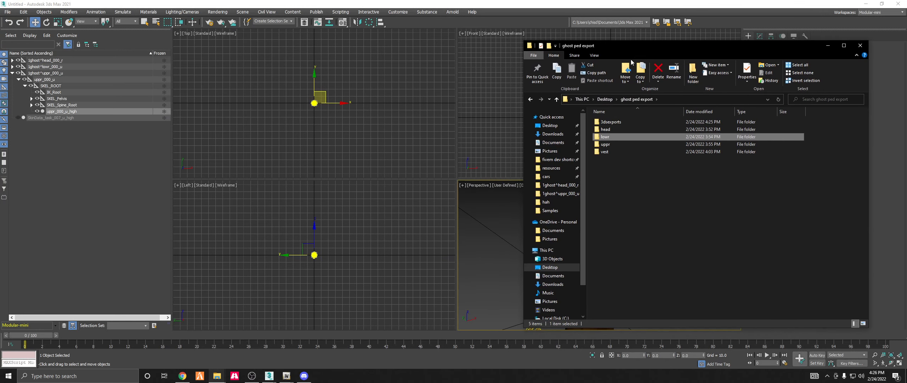
click(607, 128)
double_click(611, 122)
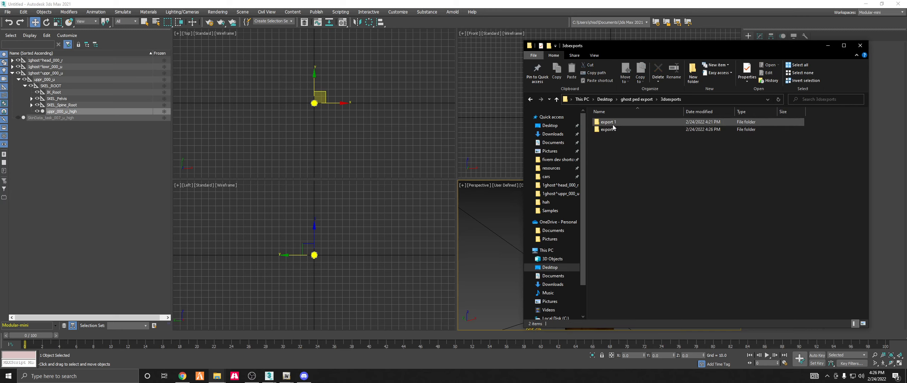
double_click(607, 129)
click(623, 129)
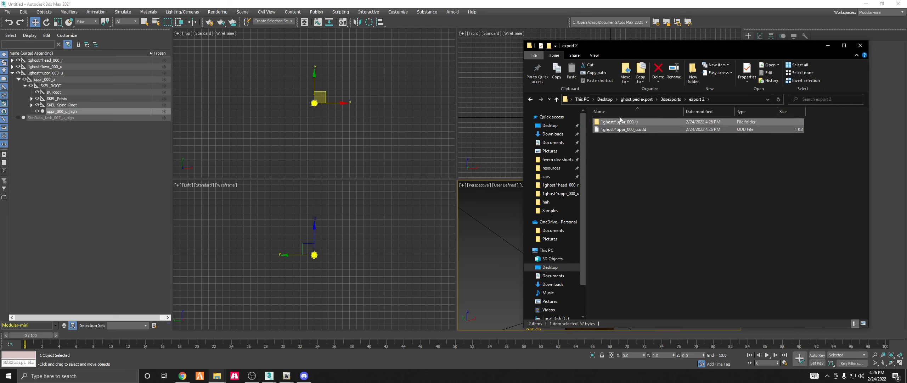
drag(636, 156, 636, 122)
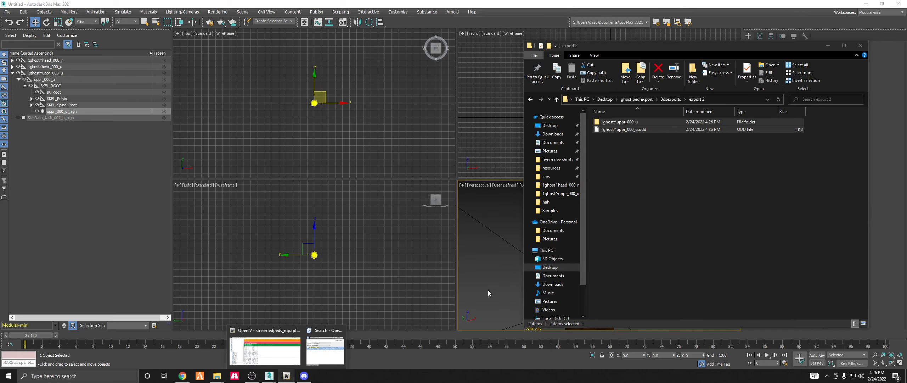
Switch to OpenIV, return to the 1ghost custom ped folder and preview the 1ghost^uppr_017_u.ydd model.
click(291, 354)
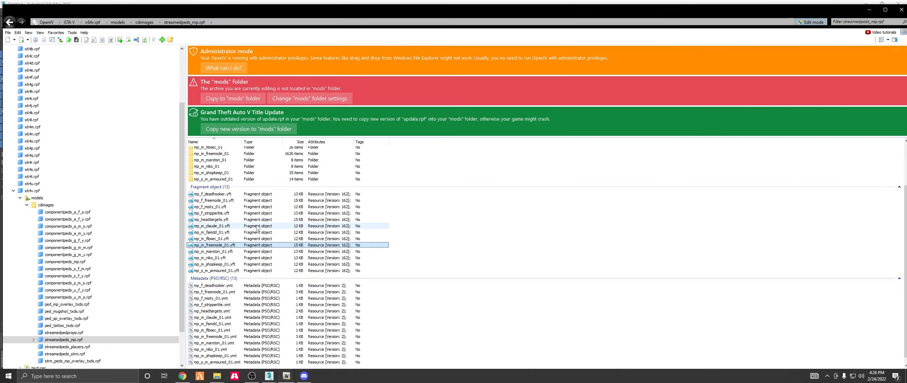
scroll(193, 191, up, 3)
click(10, 22)
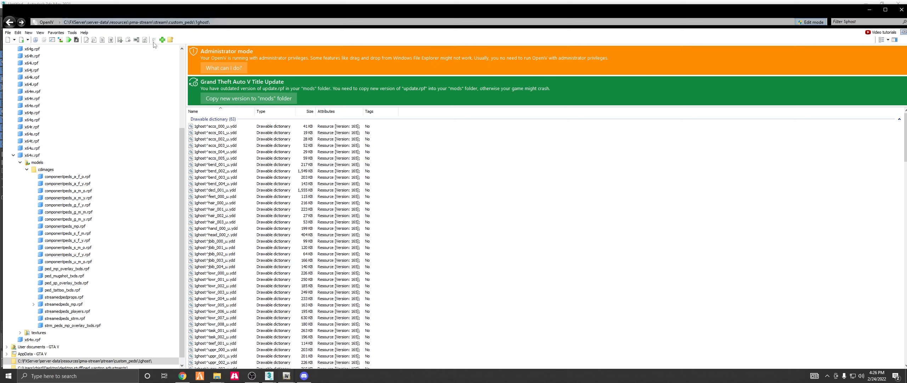
scroll(253, 193, up, 10)
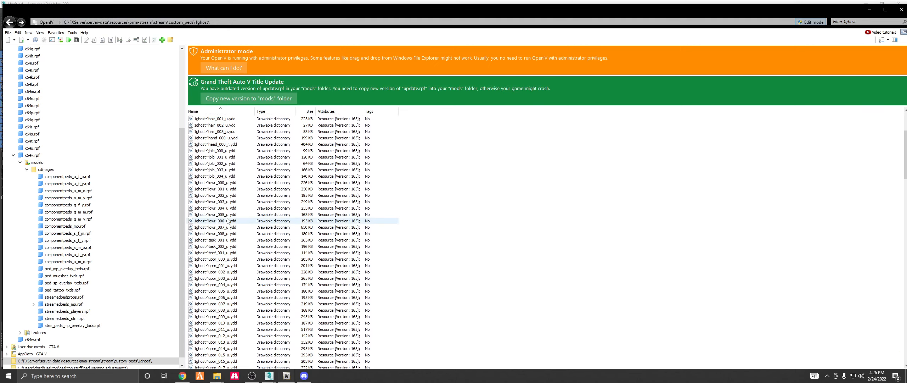
scroll(226, 230, down, 10)
click(225, 277)
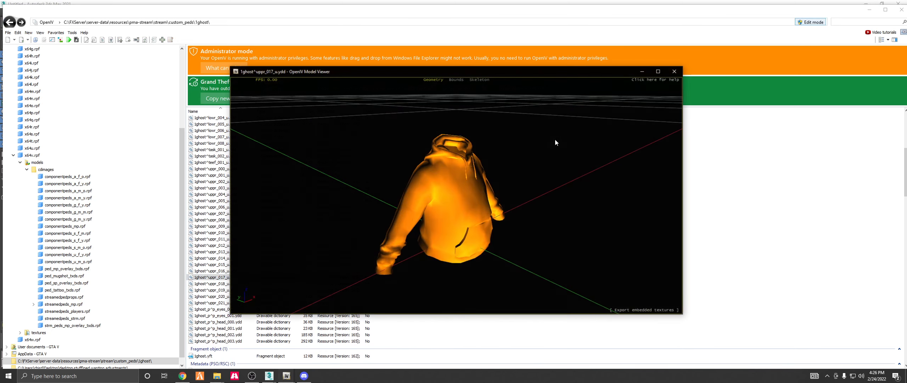
click(675, 70)
Preview the 1ghost^task_001_u.ydd and 1ghost^task_002_u.ydd models, orbiting each to identify the vest component.
scroll(195, 248, up, 4)
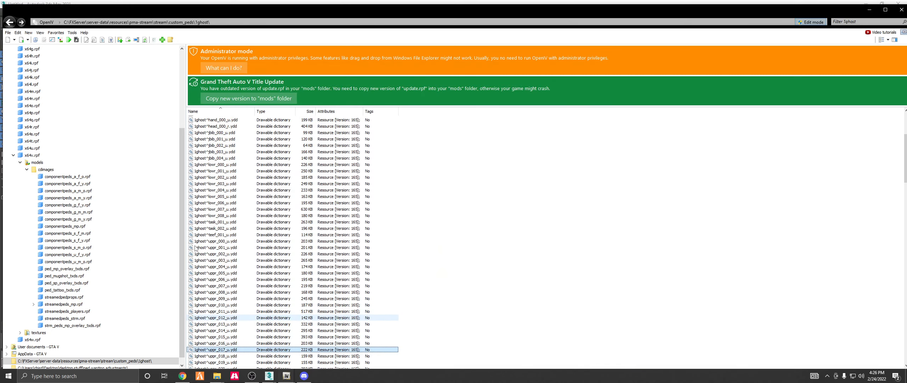
click(195, 222)
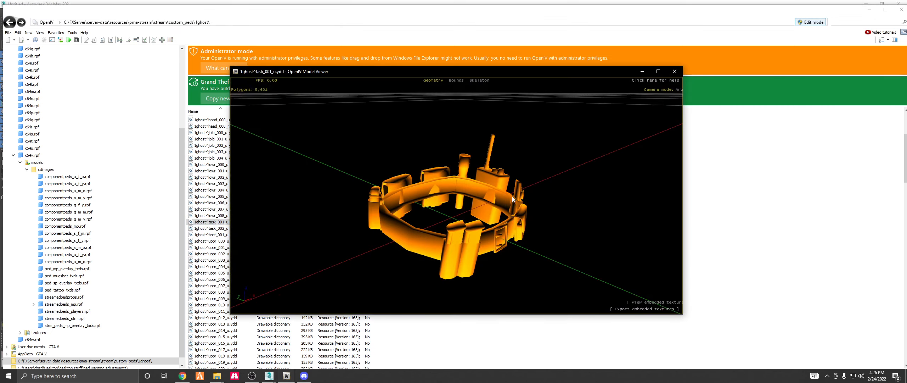
drag(403, 228, 519, 174)
click(674, 72)
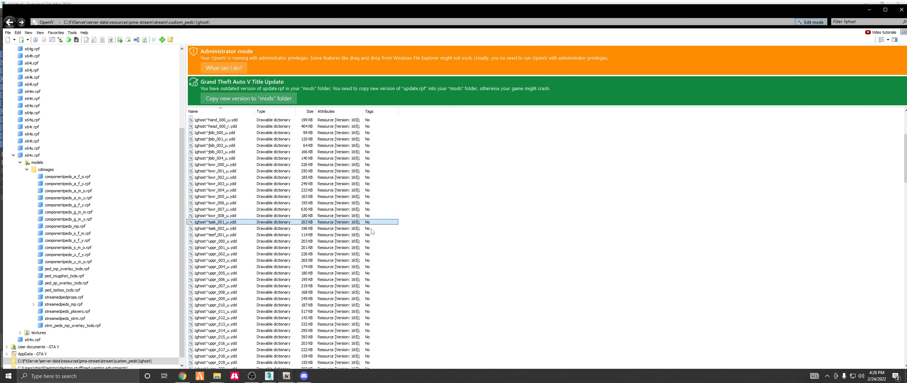
click(230, 227)
drag(460, 212, 503, 149)
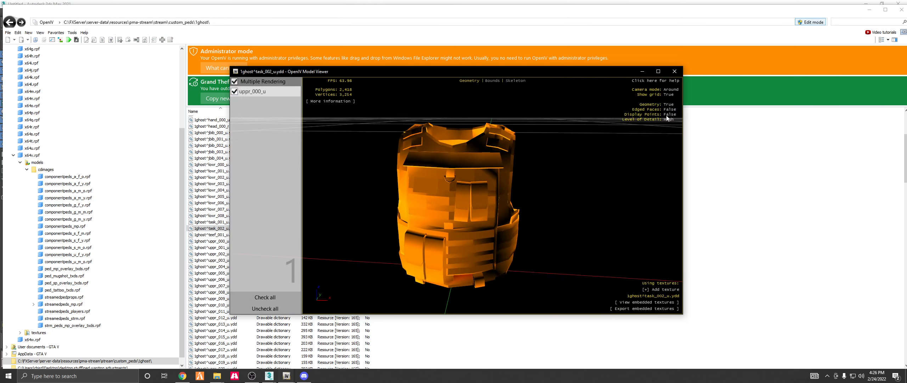
click(675, 72)
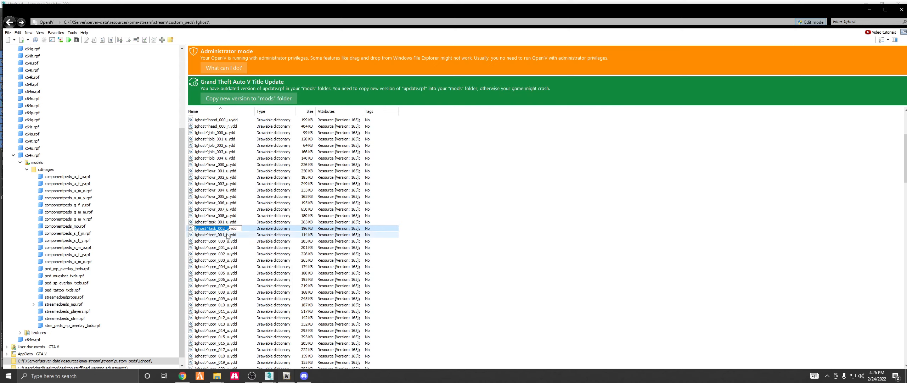
double_click(223, 228)
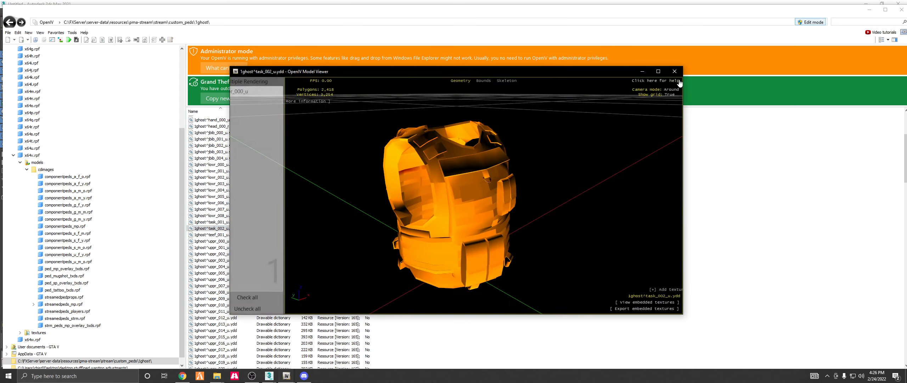
click(675, 71)
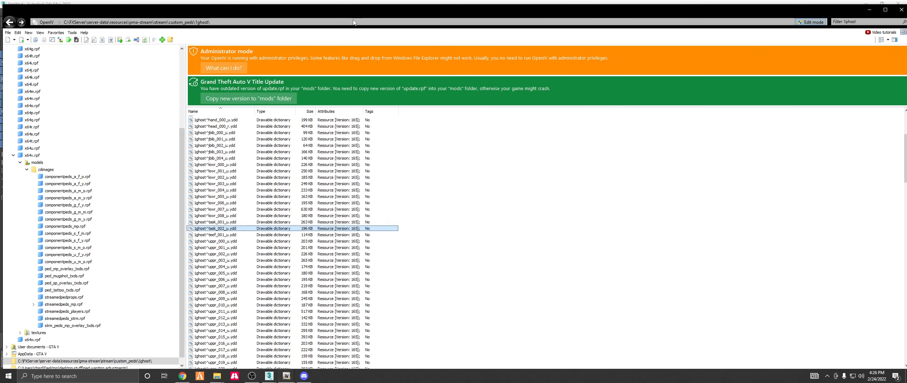
Copy the file name of 1ghost^task_002_u.ydd and return to the export 2 folder in File Explorer.
right_click(210, 228)
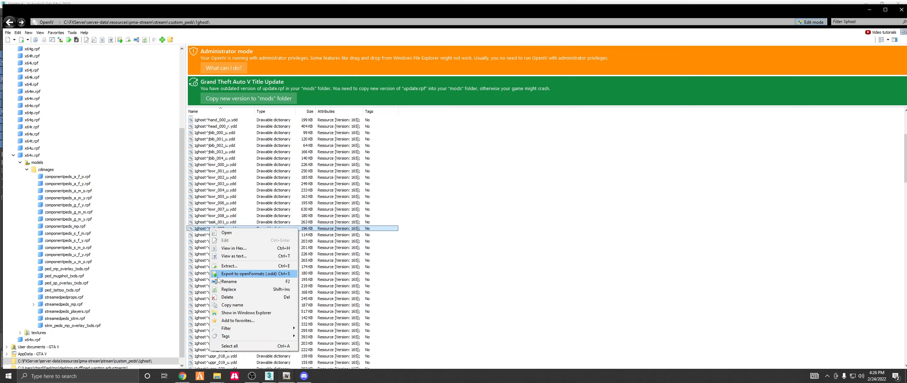
click(232, 281)
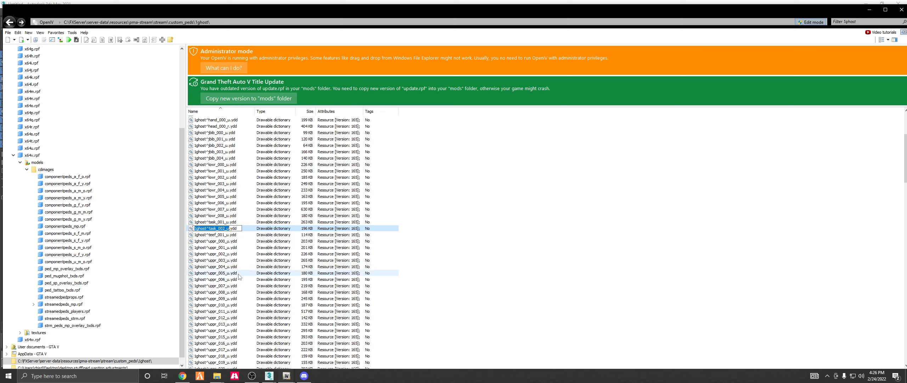
right_click(220, 229)
click(242, 251)
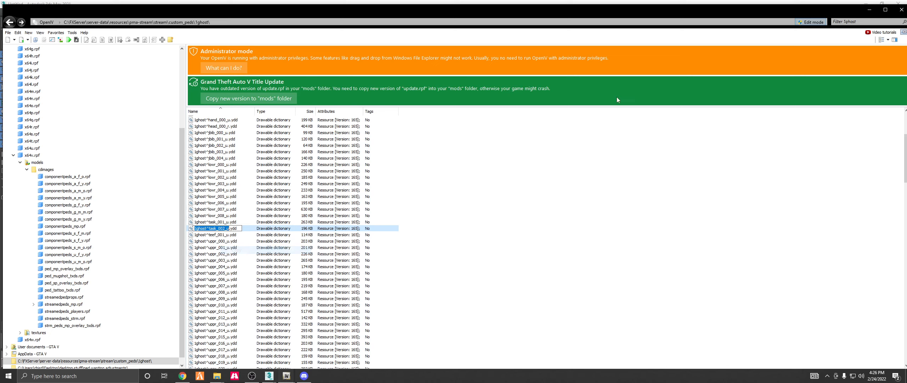
click(868, 10)
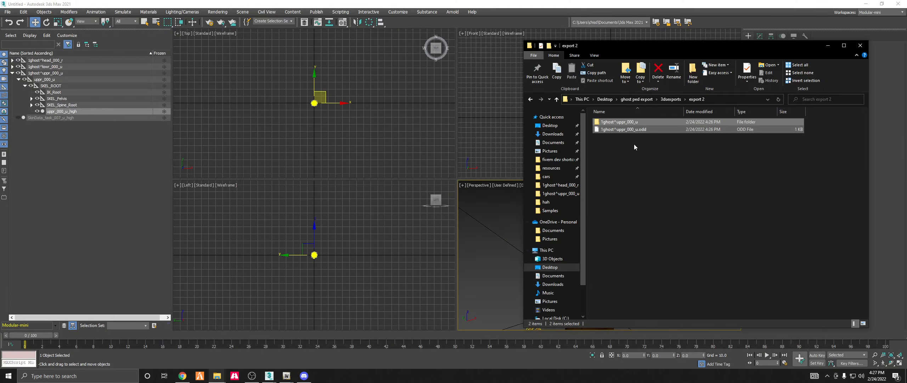
click(626, 129)
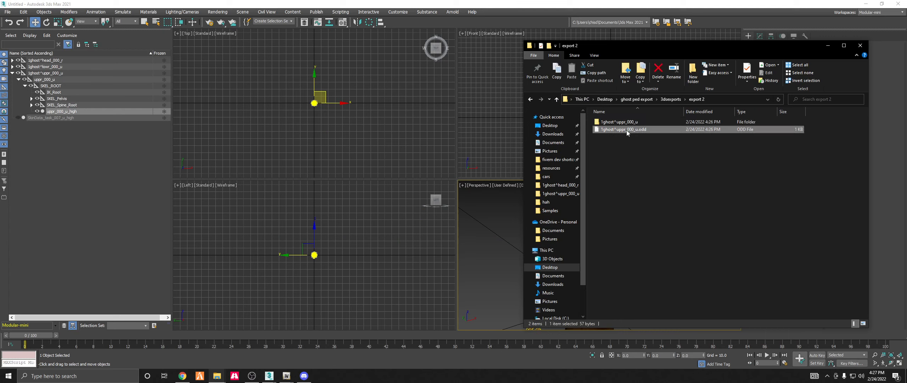
right_click(630, 131)
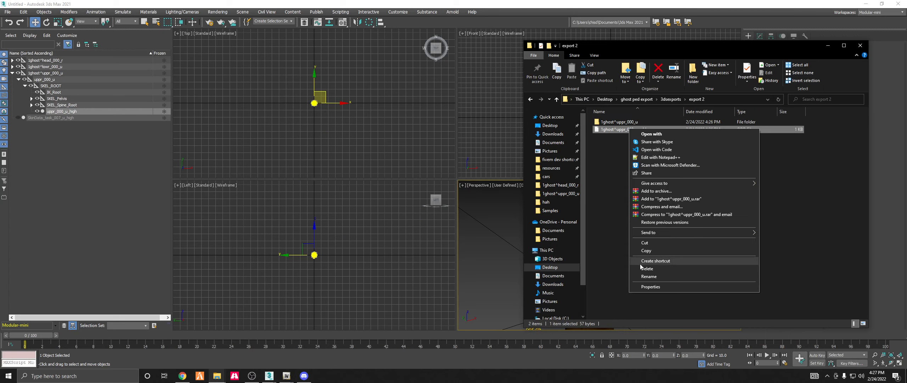
click(644, 276)
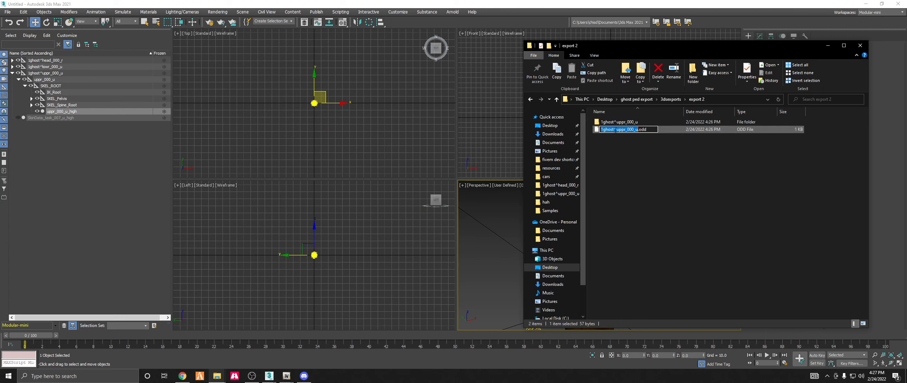
click(618, 147)
drag(639, 144, 627, 114)
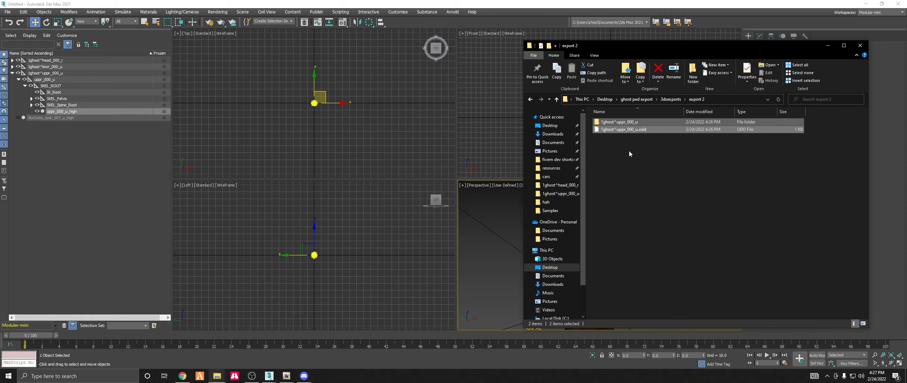
right_click(631, 173)
Switch to OpenIV and open the folder Desktop > ghost ped export > 3dsexports > export 2.
click(287, 376)
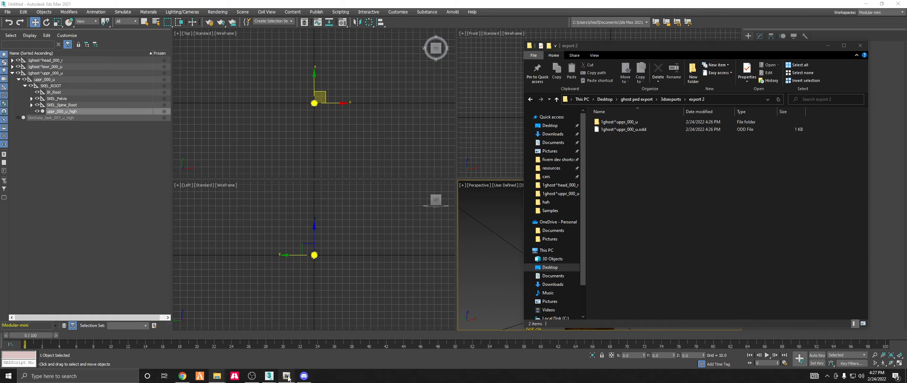
click(265, 350)
click(7, 33)
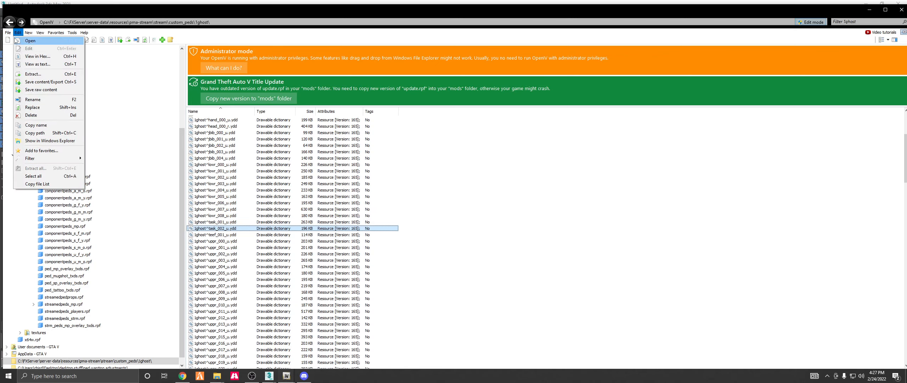
click(27, 66)
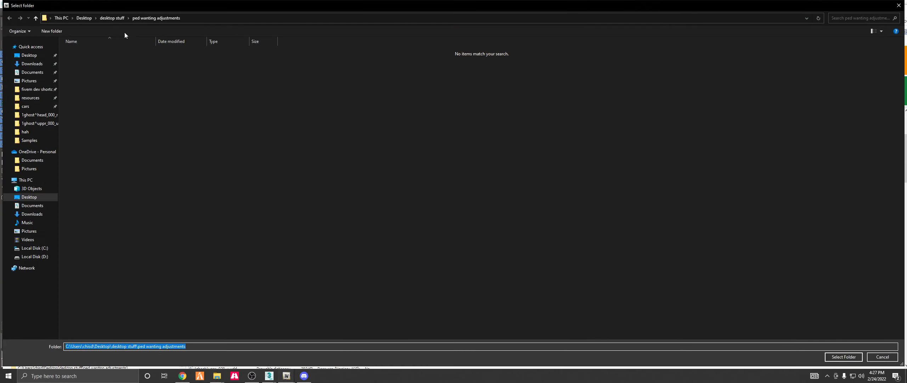
click(113, 18)
click(29, 55)
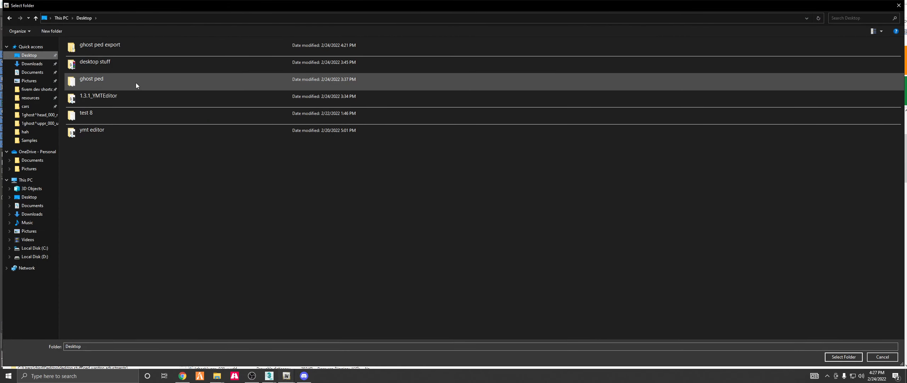
double_click(107, 45)
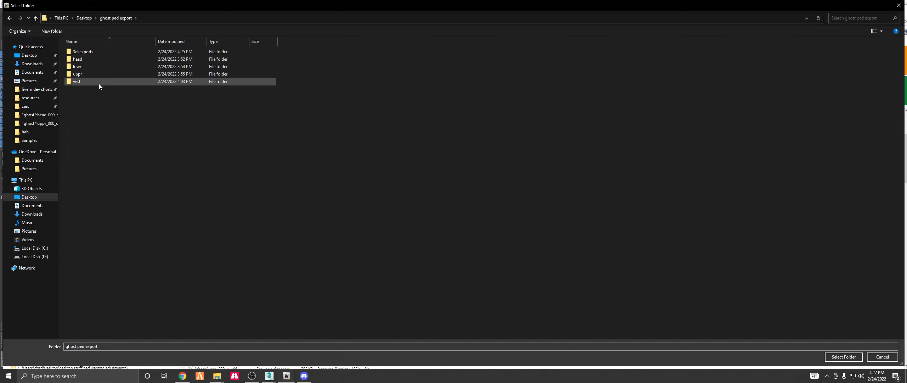
double_click(95, 52)
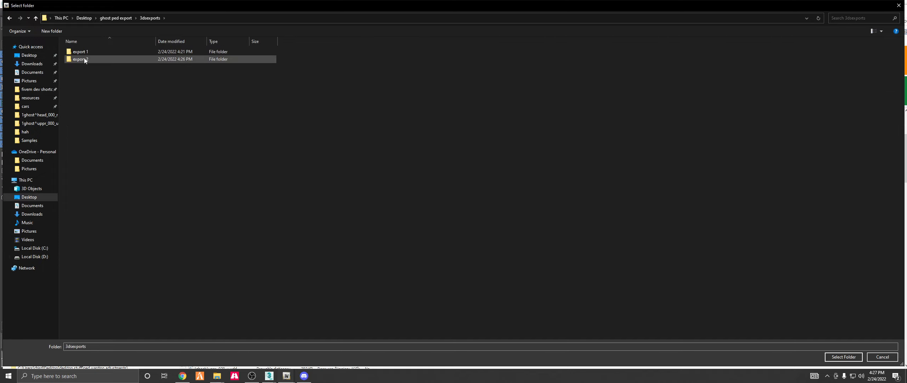
double_click(85, 59)
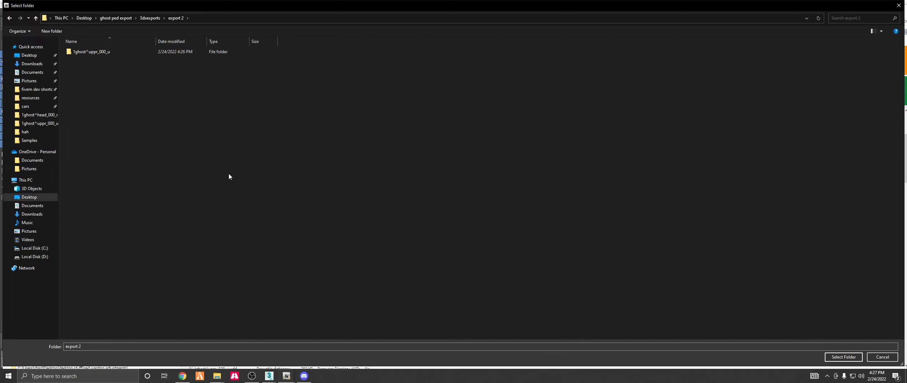
click(844, 356)
Import the openFormats model 1ghost^uppr_000_u.odd into the export 2 folder.
drag(248, 181, 224, 119)
click(215, 186)
right_click(219, 172)
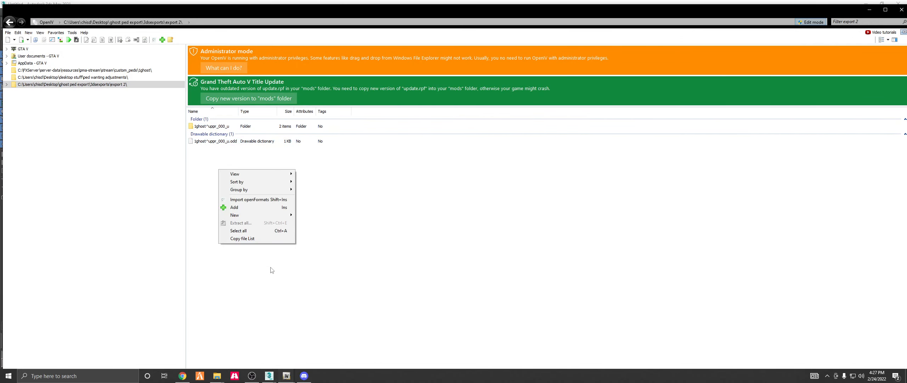
click(246, 200)
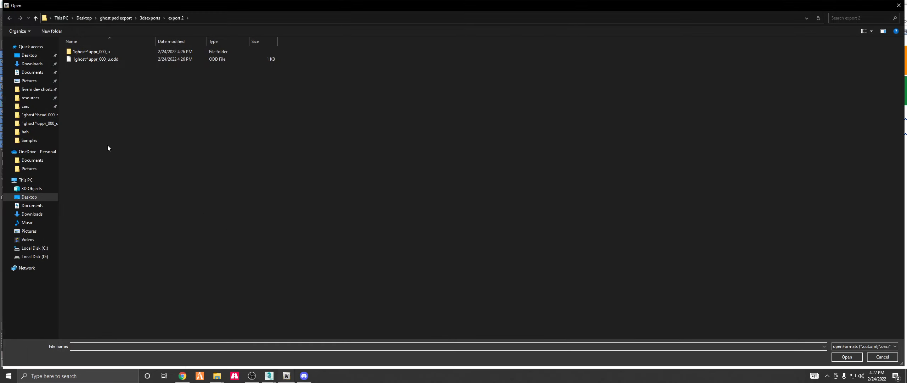
drag(122, 107, 107, 56)
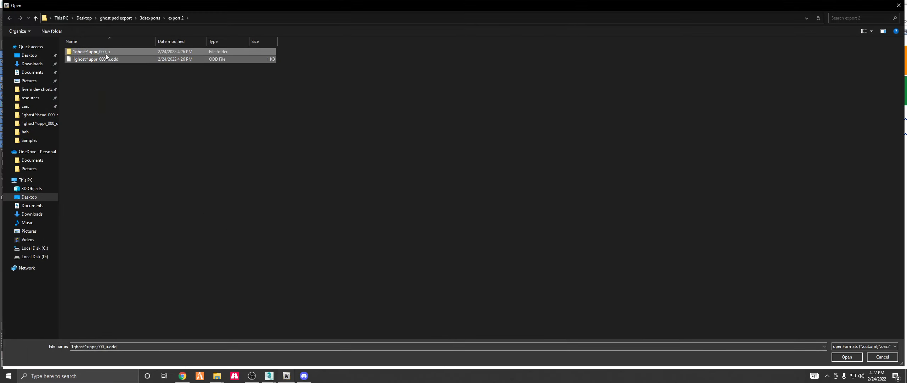
click(845, 356)
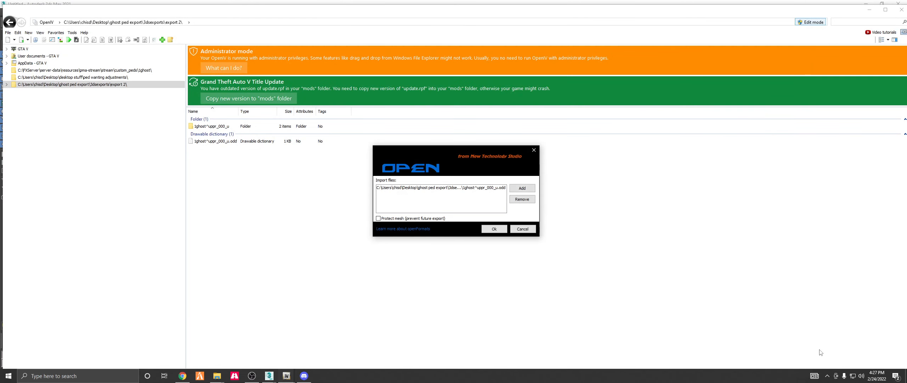
click(494, 230)
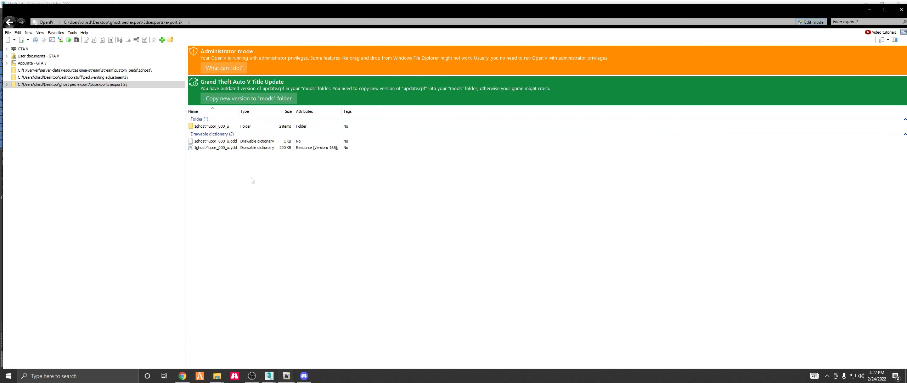
Rename the imported drawable dictionary 1ghost^uppr_000_u.ydd as 1ghost^task_003_u.ydd.
right_click(222, 151)
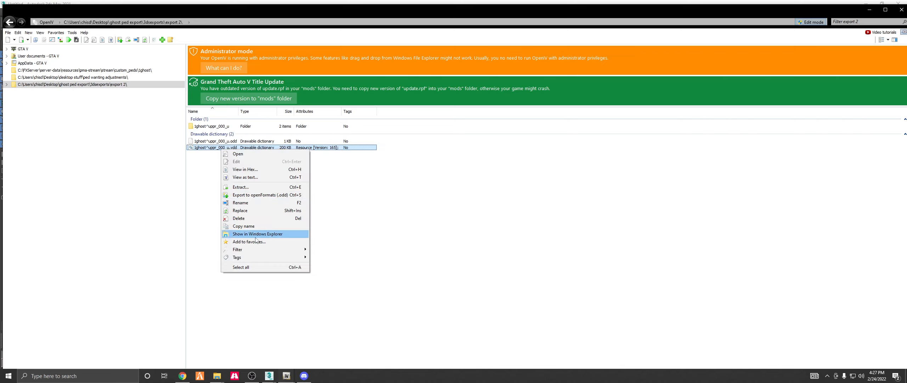
click(258, 203)
key(ctrl+v)
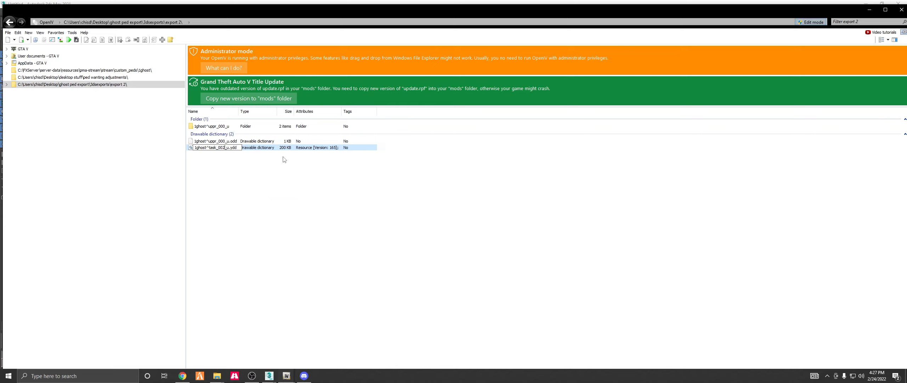
key(BackSpace)
text(3)
key(Return)
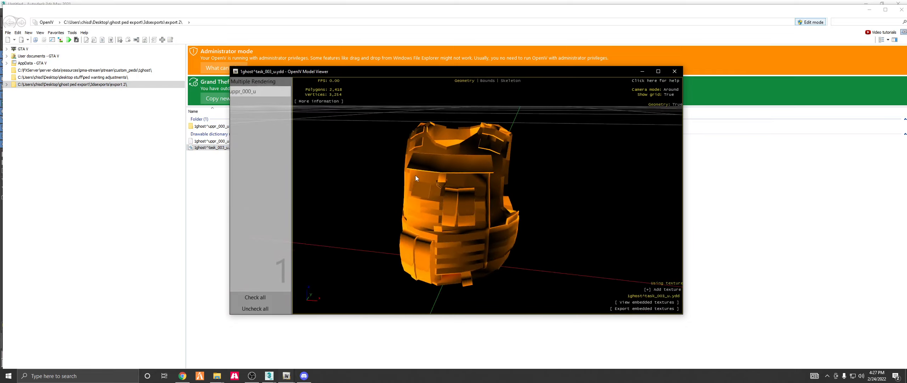
Orbit the 1ghost^task_003_u.ydd preview to inspect the vest, and close the model viewer.
drag(438, 172, 360, 159)
click(674, 71)
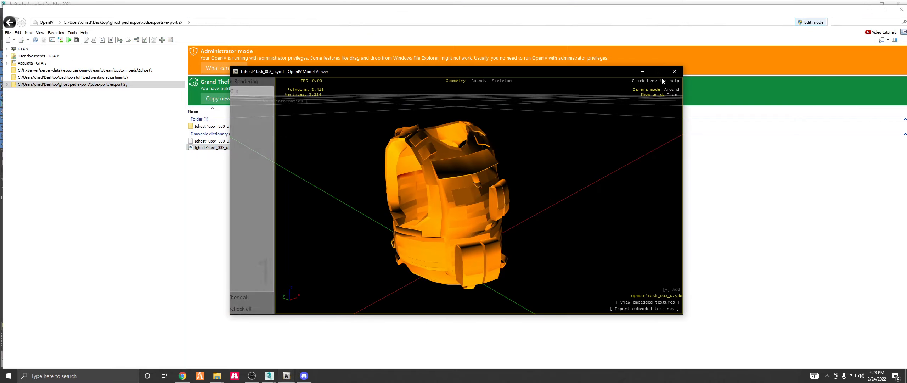
click(674, 72)
Switch to File Explorer, open Desktop > ghost ped export > vest and locate the texture file mp_m_freemode_01^task_diff_018_f_uni.otd.
click(217, 381)
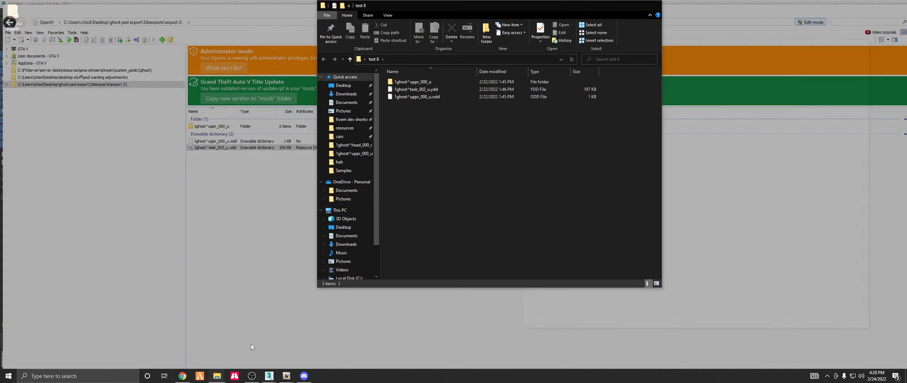
click(250, 344)
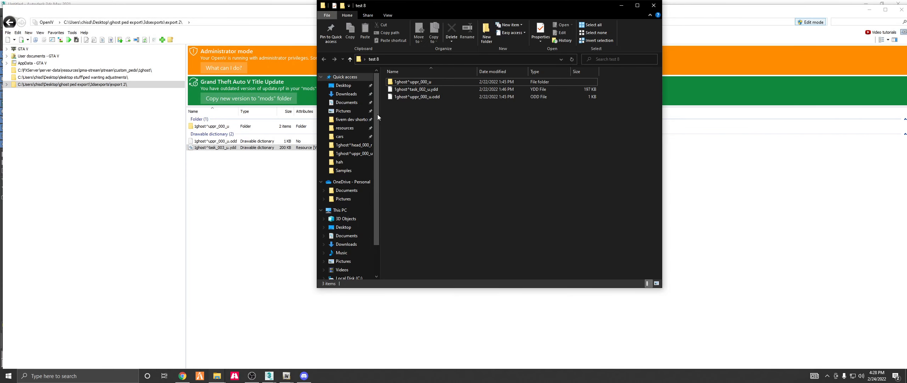
click(343, 85)
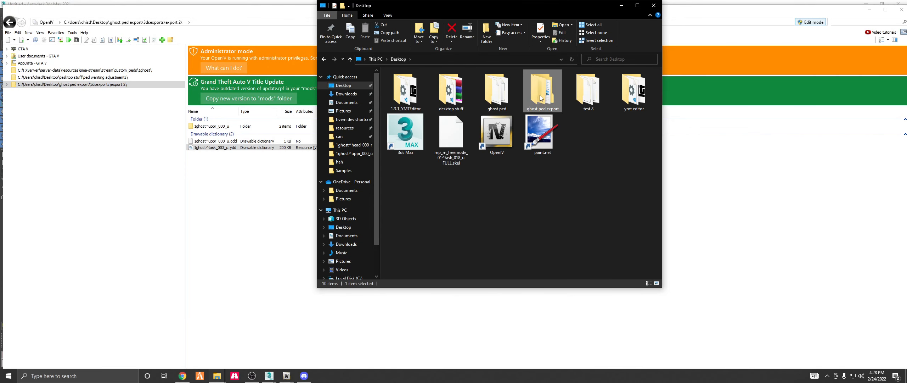
double_click(540, 95)
double_click(399, 111)
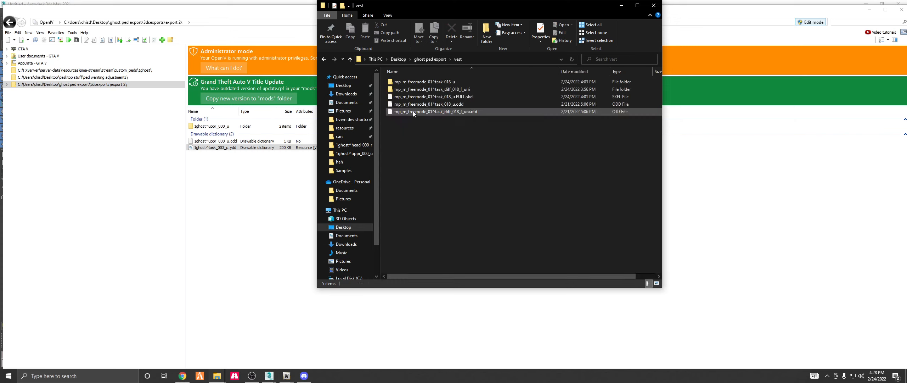
click(413, 111)
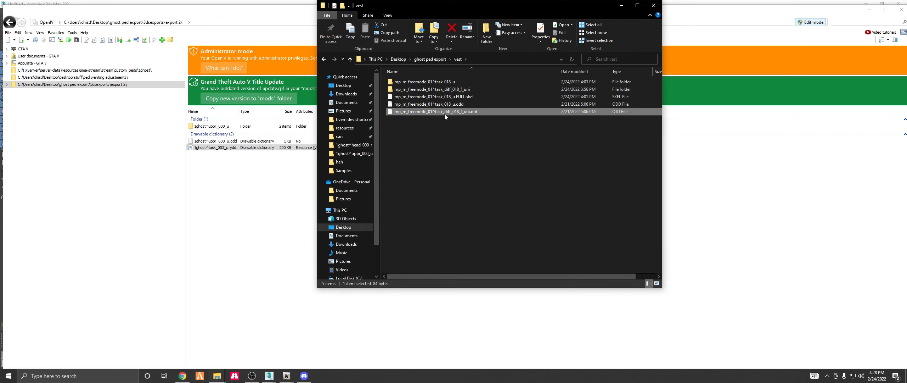
Switch to OpenIV and import mp_m_freemode_01^task_diff_018_f_uni.otd from Desktop > ghost ped export > vest into the export 2 folder.
right_click(232, 201)
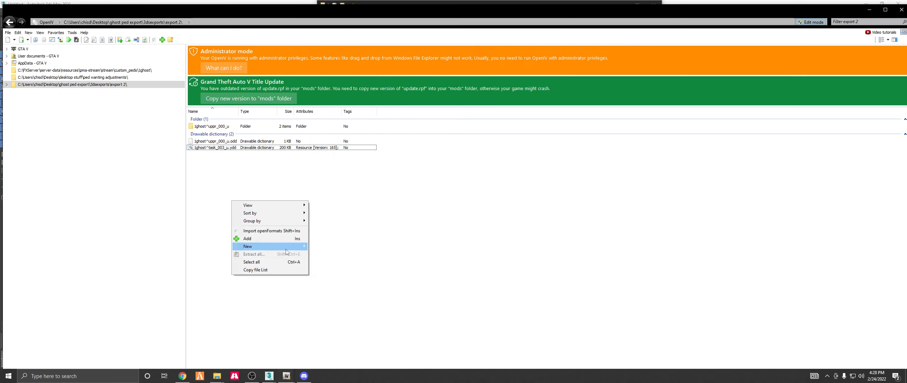
click(266, 230)
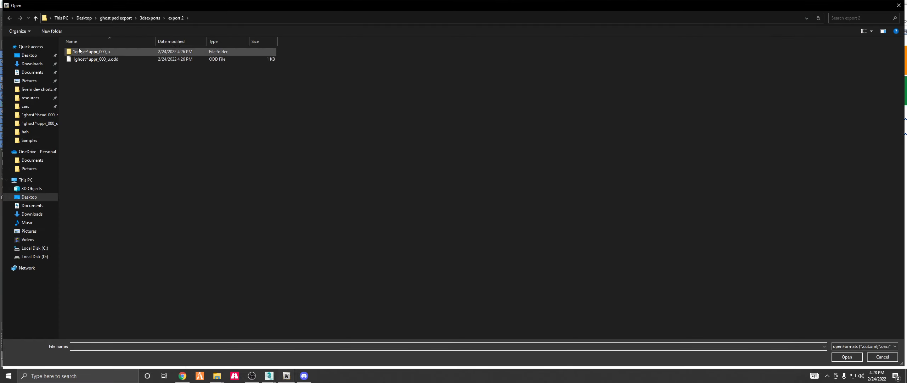
click(29, 56)
double_click(123, 52)
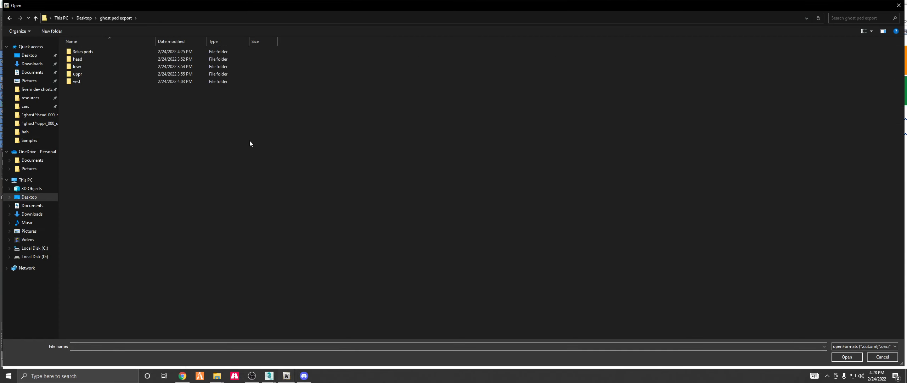
double_click(82, 83)
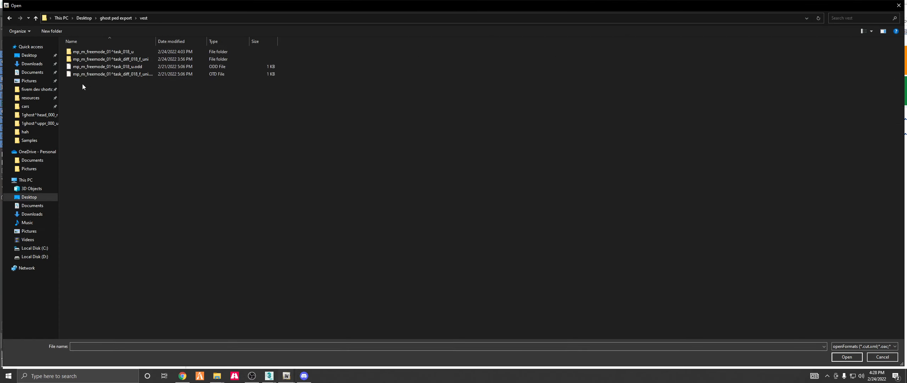
click(129, 73)
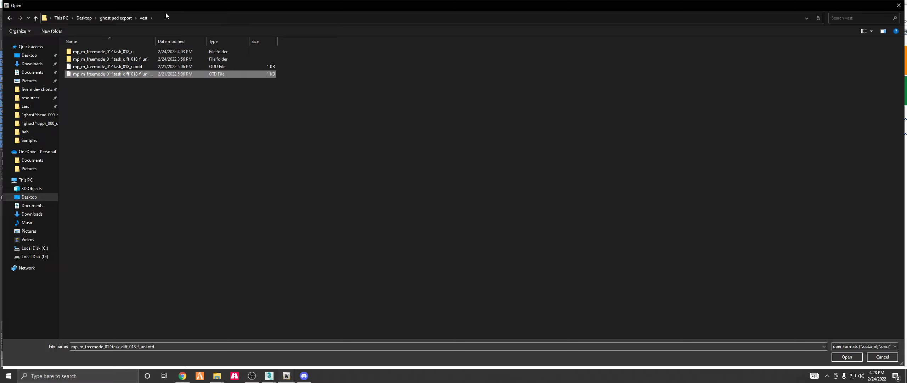
drag(157, 44, 241, 44)
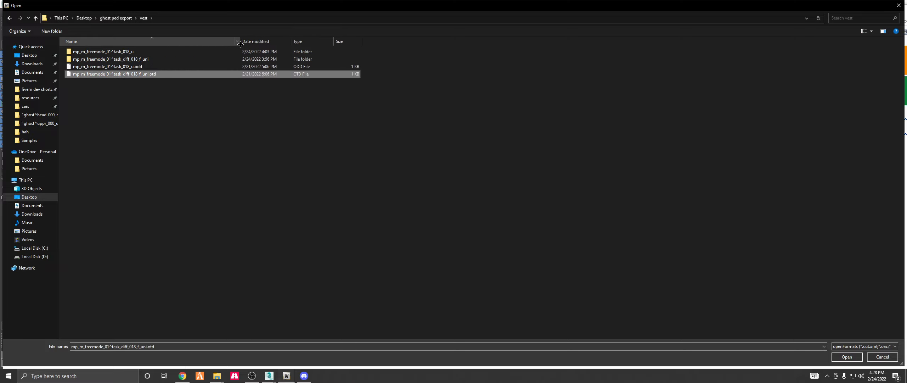
double_click(154, 74)
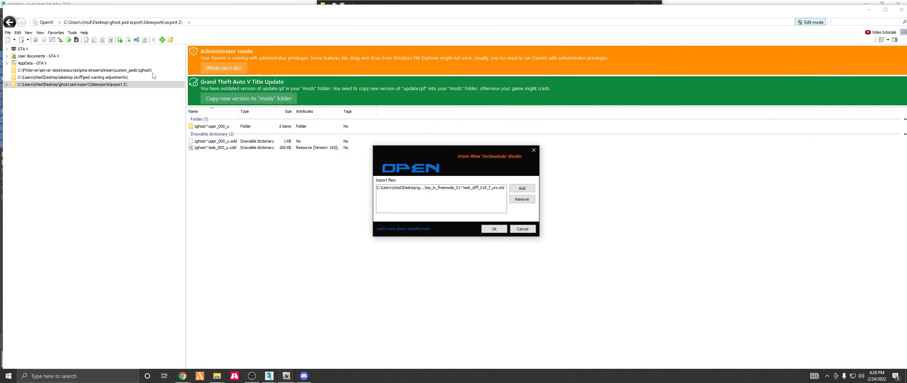
click(497, 231)
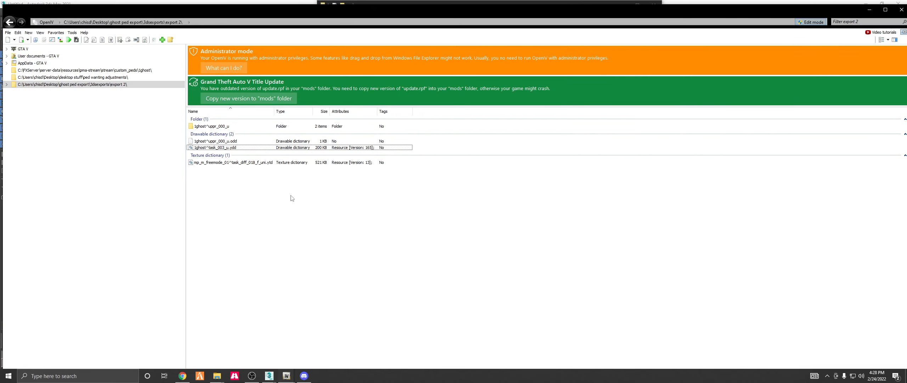
click(222, 163)
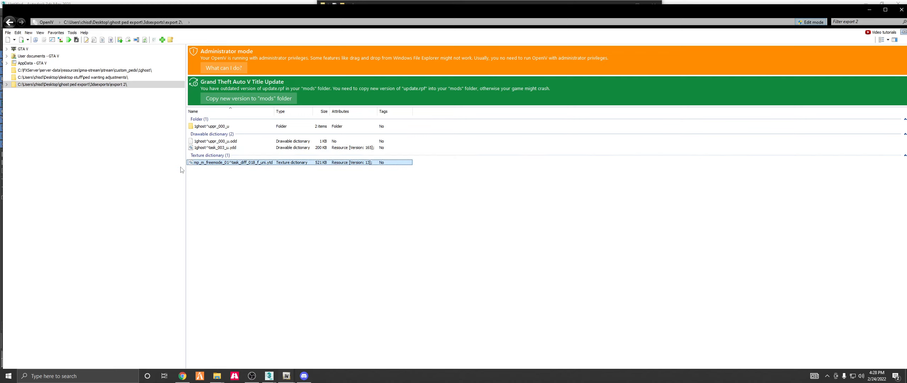
click(229, 147)
key(F2)
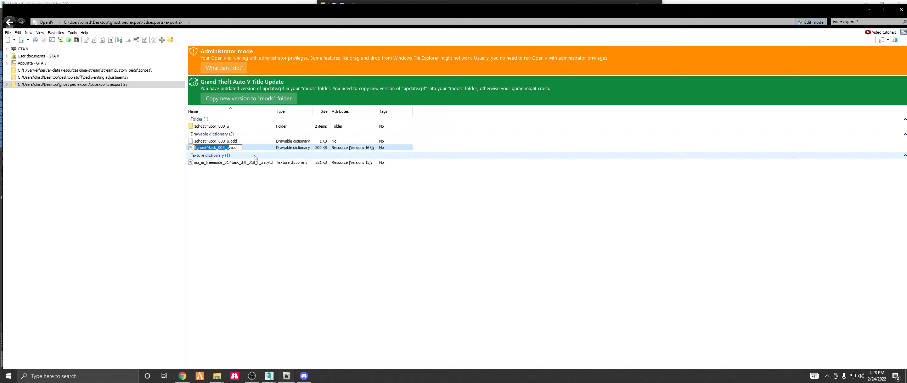
right_click(245, 148)
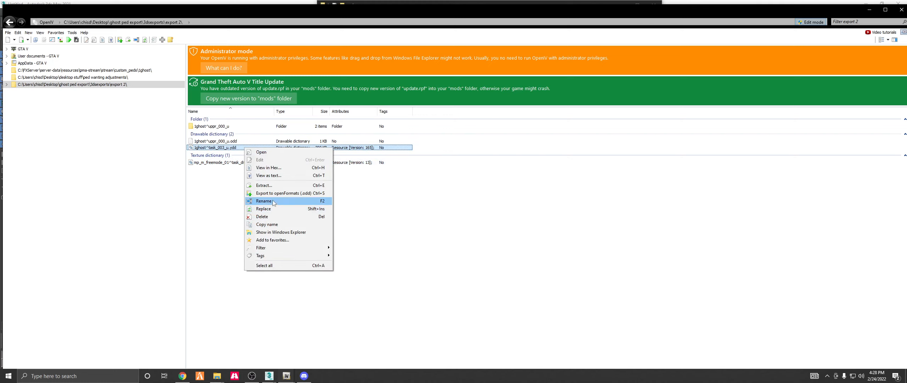
Find and select the texture dictionary 1ghost^task_diff_002_a_uni.ytd in the 1ghost custom ped folder as the naming reference.
click(137, 69)
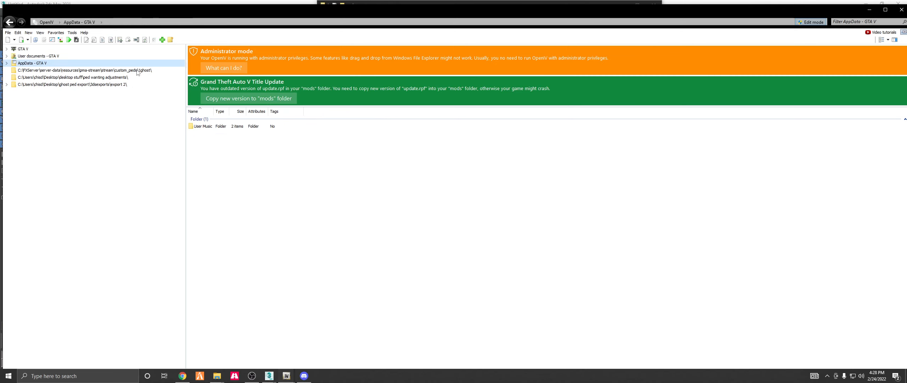
scroll(276, 225, down, 20)
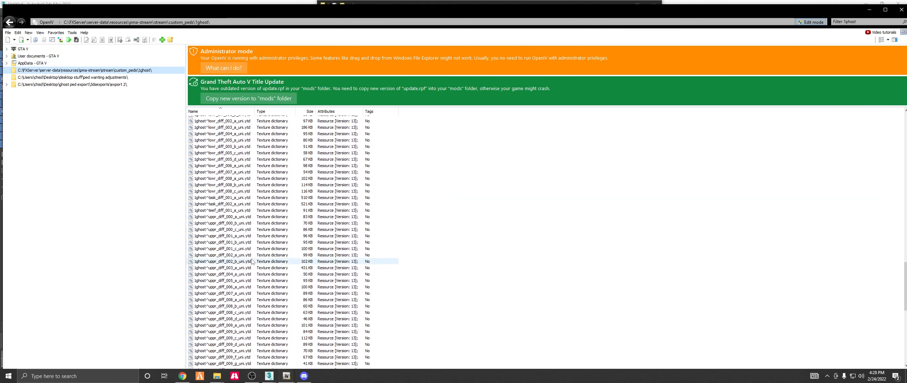
scroll(250, 256, up, 6)
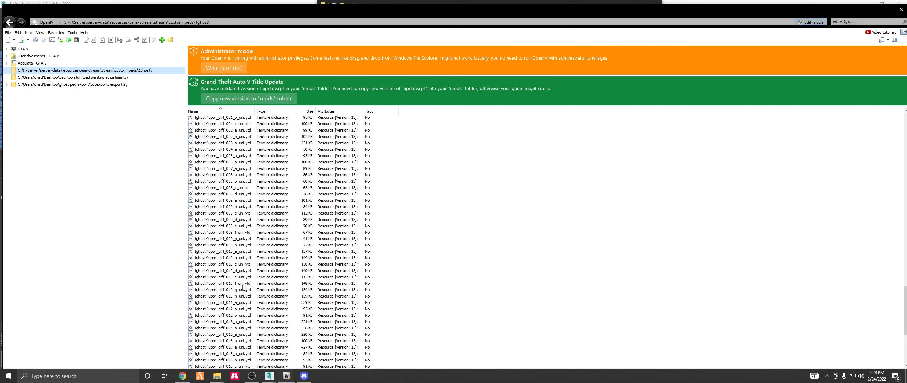
scroll(238, 250, up, 15)
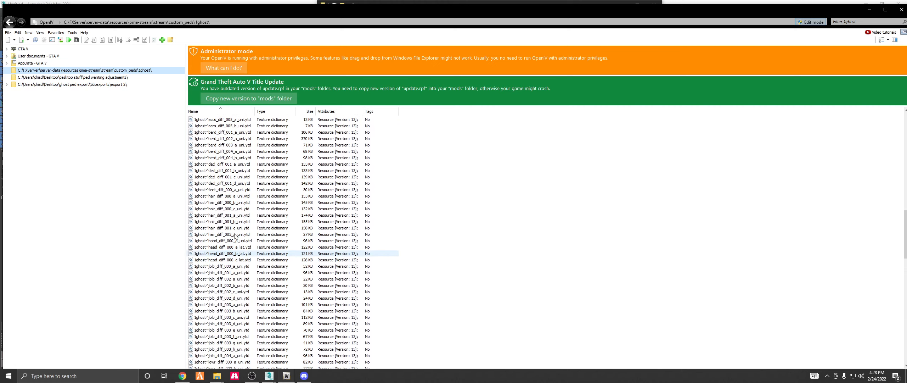
scroll(235, 234, up, 10)
click(83, 86)
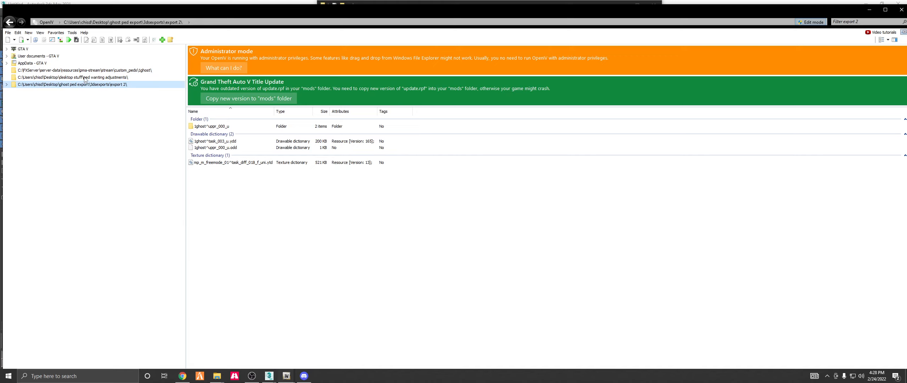
click(85, 77)
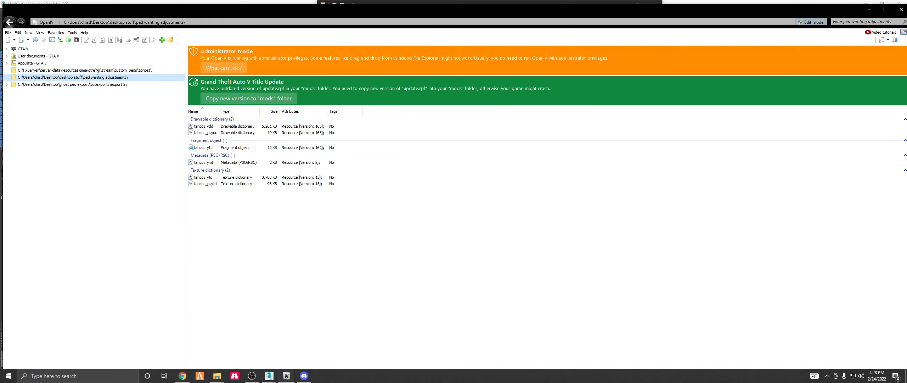
click(90, 70)
scroll(238, 259, down, 20)
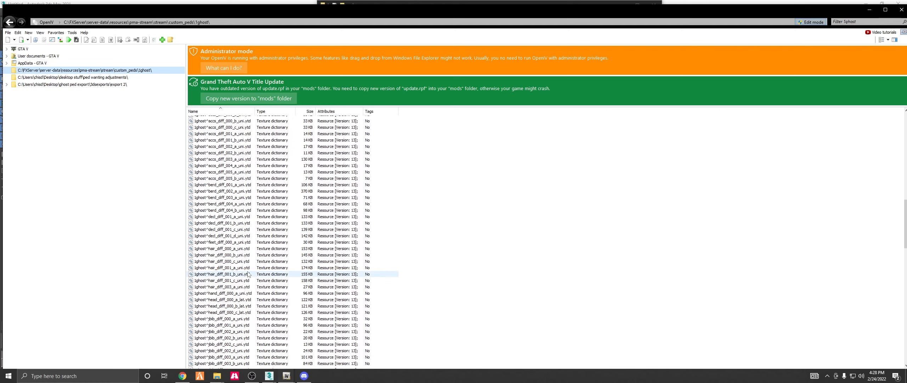
scroll(231, 226, down, 8)
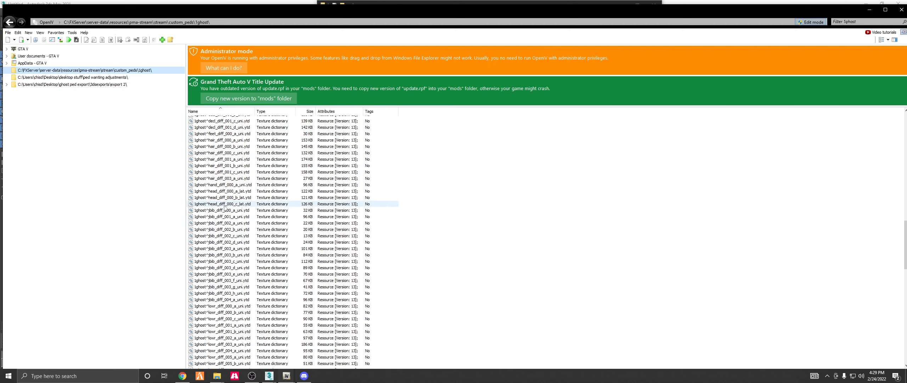
scroll(232, 258, down, 6)
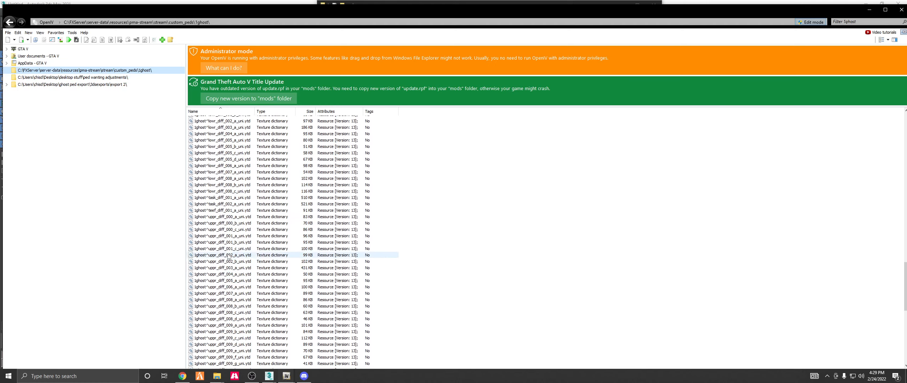
click(227, 204)
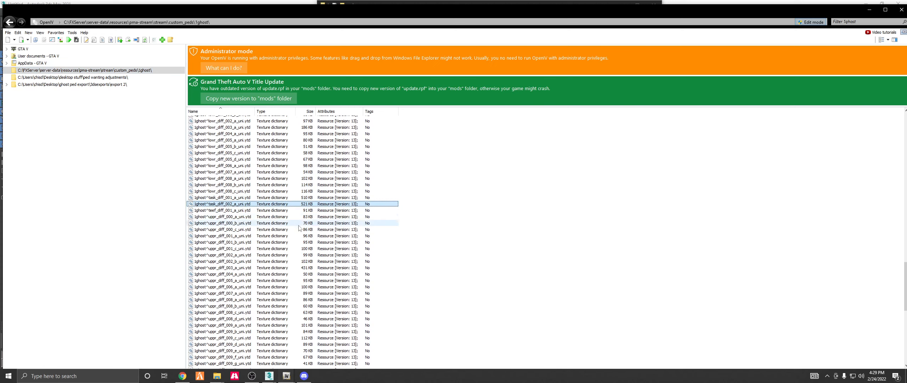
Copy the file name of the texture dictionary 1ghost^task_diff_002_a_uni.ytd without changing it.
right_click(237, 206)
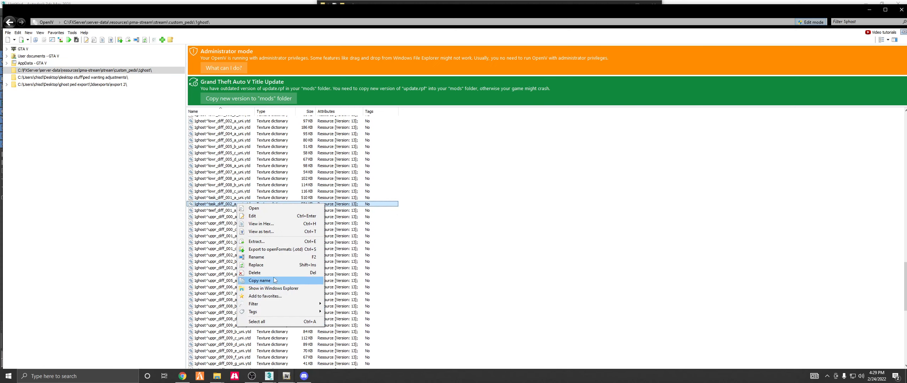
click(272, 257)
right_click(235, 202)
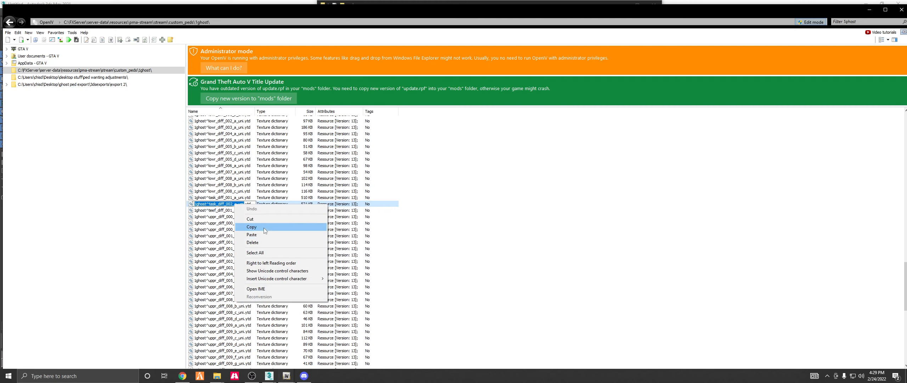
click(264, 226)
In the export 2 folder, rename the imported vest texture dictionary as 1ghost^task_diff_003_a_uni.ytd, reusing the copied name.
click(63, 84)
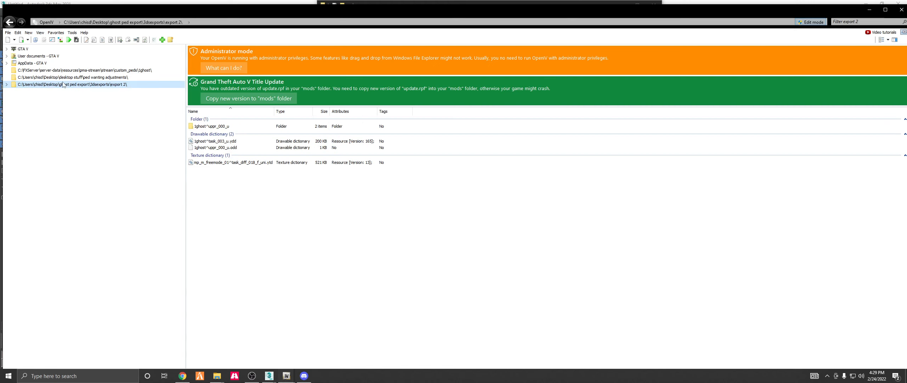
click(212, 163)
right_click(215, 162)
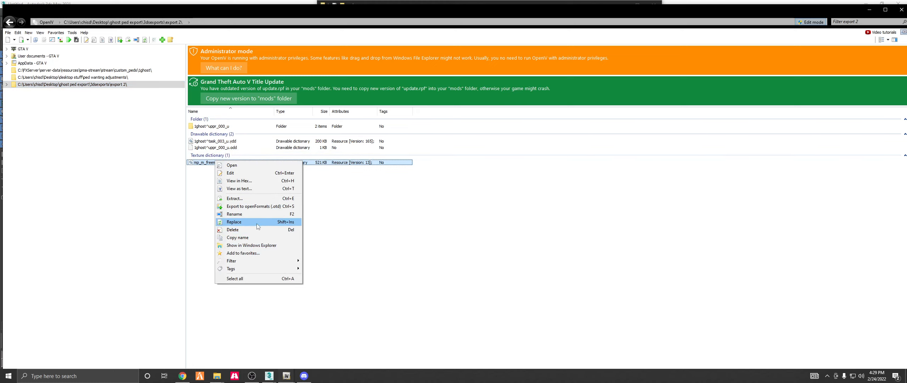
click(261, 213)
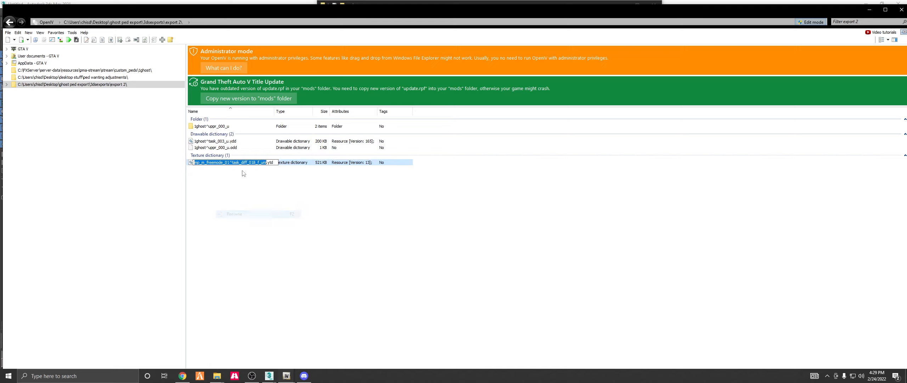
key(ctrl+v)
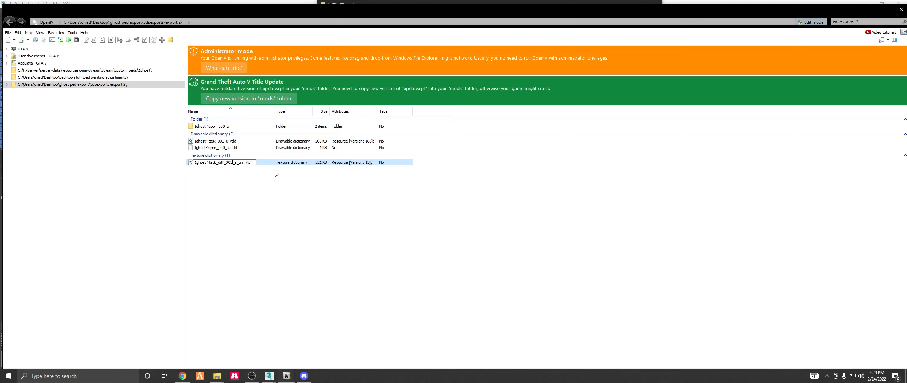
key(Return)
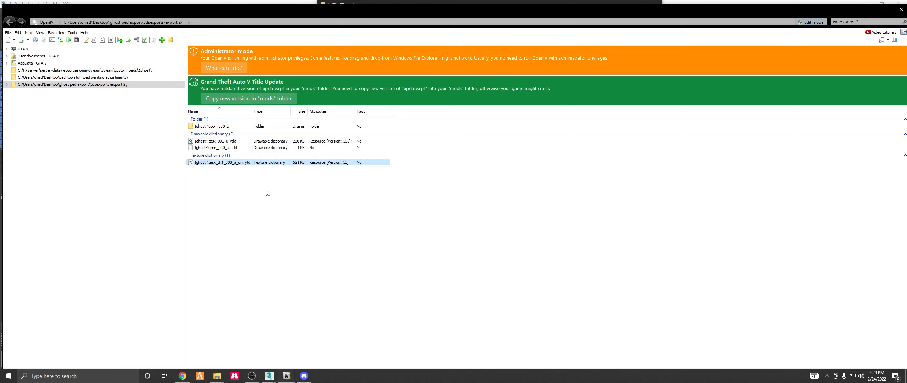
Open 1ghost^task_diff_003_a_uni.ytd in the texture editor to view the vest texture, closing and reopening it once.
double_click(234, 163)
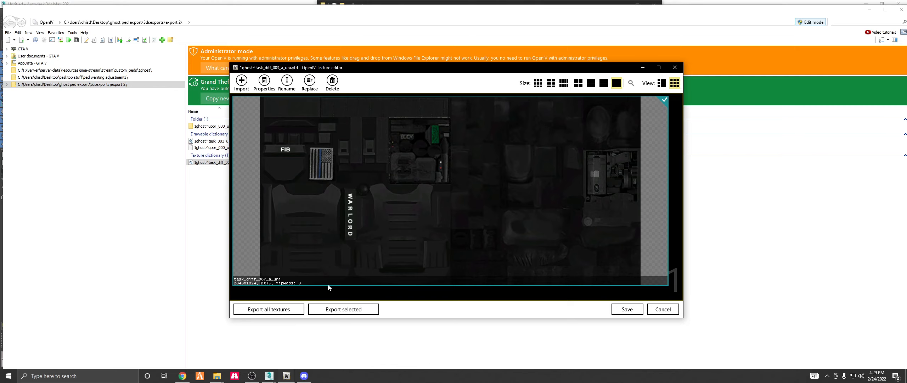
click(675, 67)
double_click(236, 163)
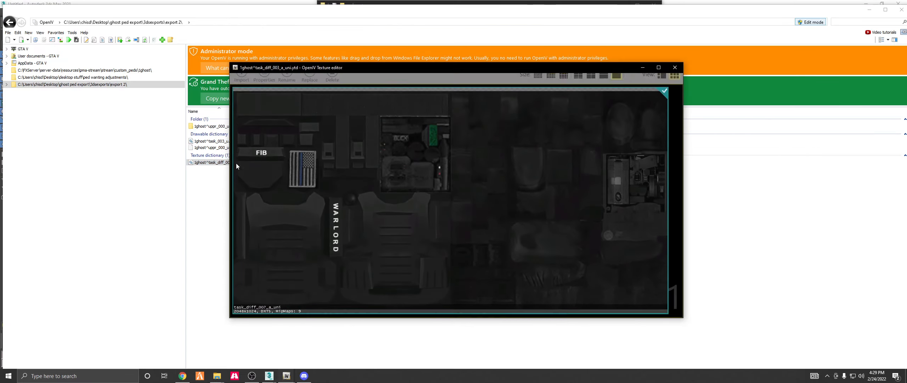
Export the vest texture as task_diff_007_a_uni.dds into a new folder named pictures inside Desktop > ghost ped export.
click(344, 309)
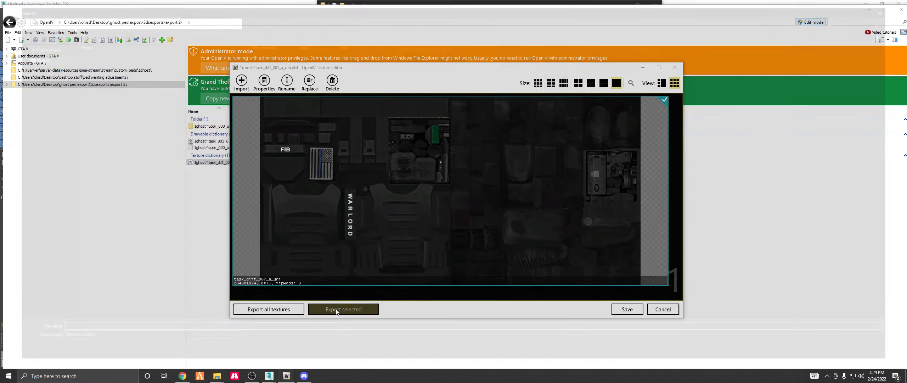
click(29, 55)
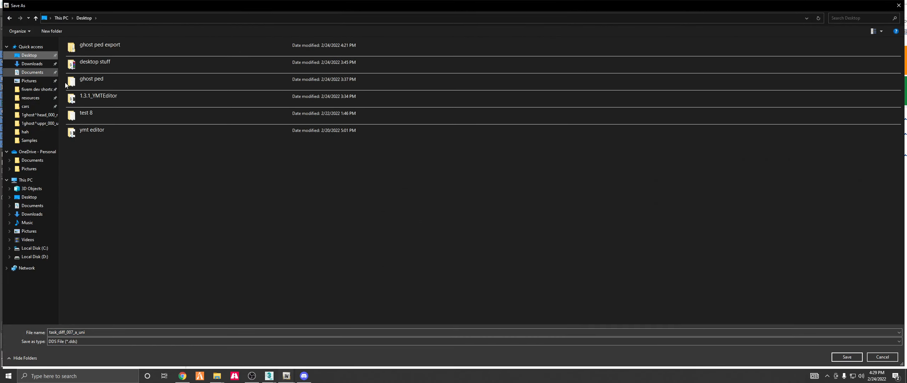
double_click(98, 44)
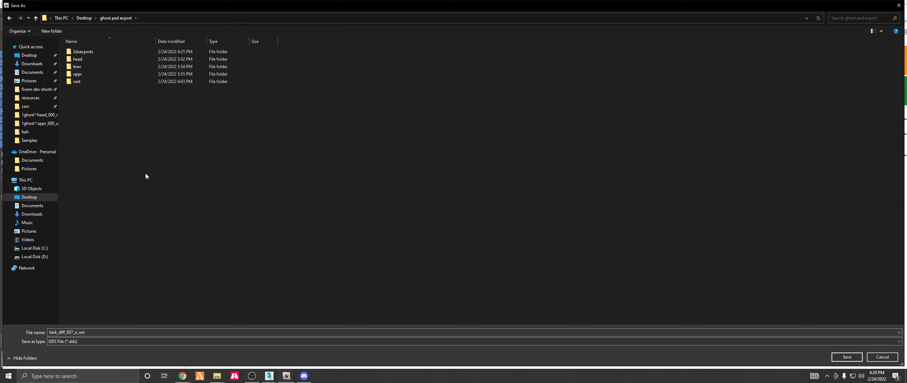
key(ctrl+shift+n)
text(p)
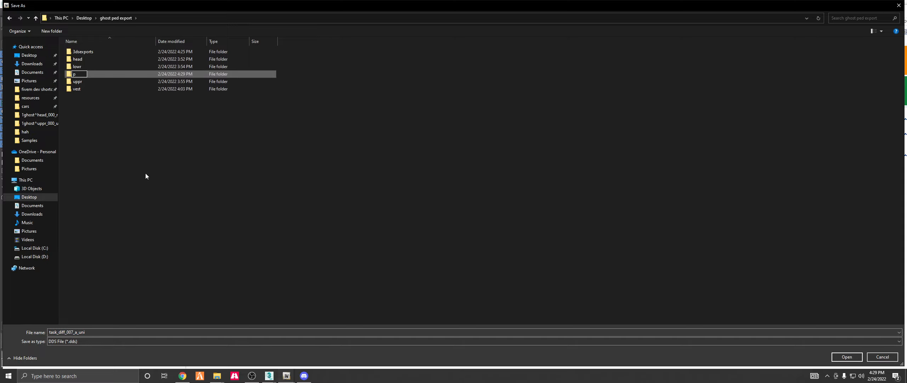
text(ictures)
key(Return)
key(Return)
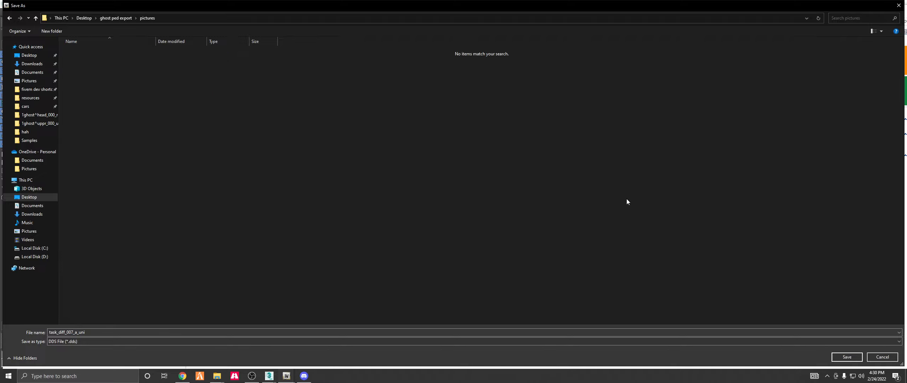
click(853, 359)
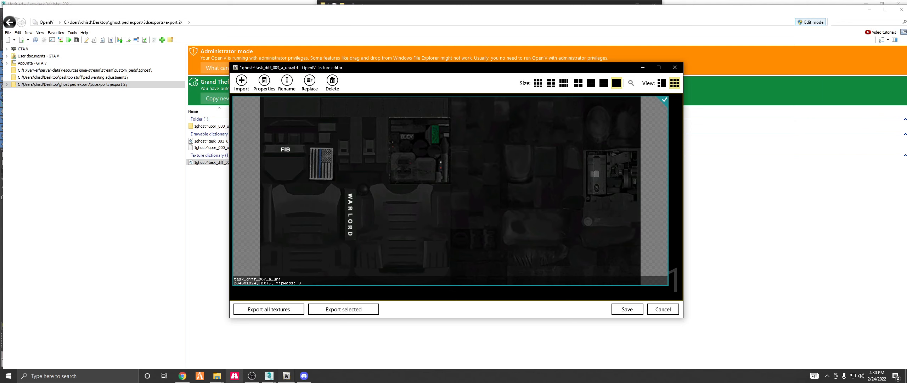
Switch to File Explorer, open Desktop > ghost ped export > pictures, and move its window clear of the space for an image editor.
mouse_move(218, 379)
click(264, 344)
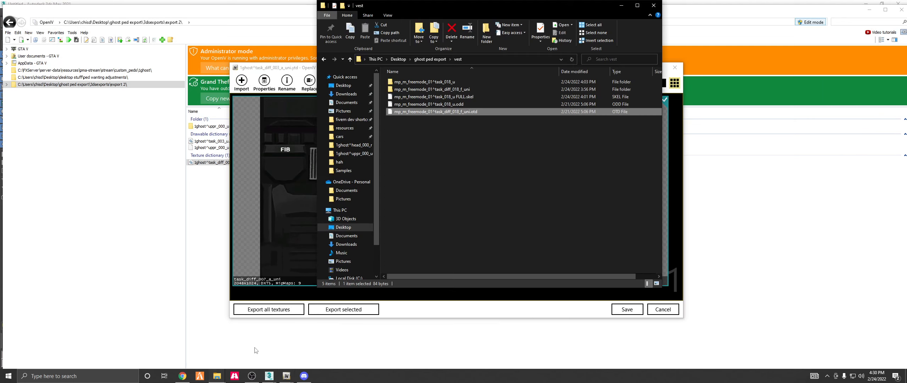
click(400, 60)
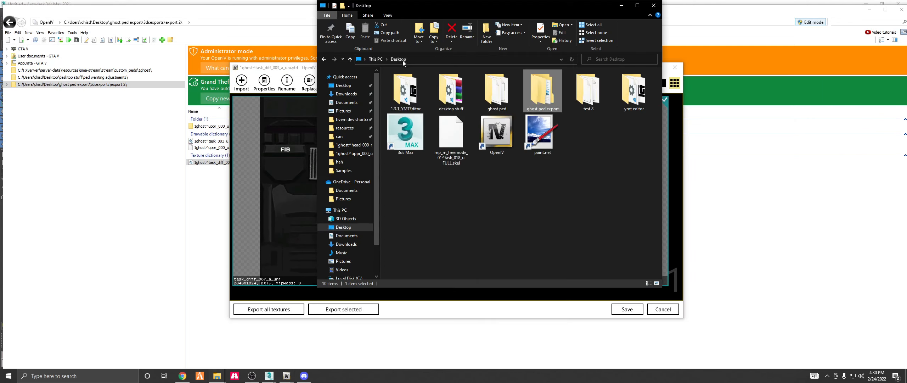
double_click(418, 99)
double_click(402, 104)
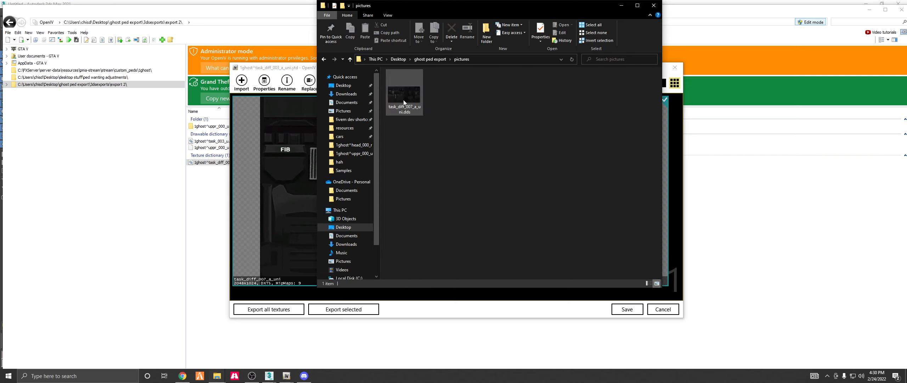
drag(492, 14, 244, 76)
Launch paint.net, dock it beside File Explorer, and open task_diff_007_a_uni.dds from the pictures folder in it.
key(super)
text(paint)
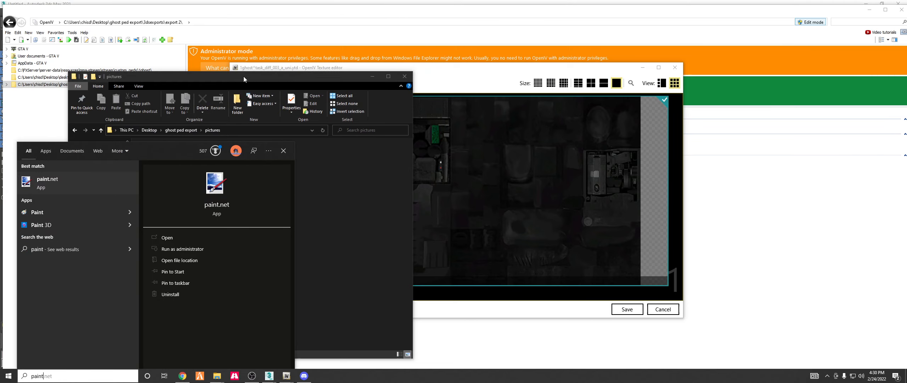
key(Return)
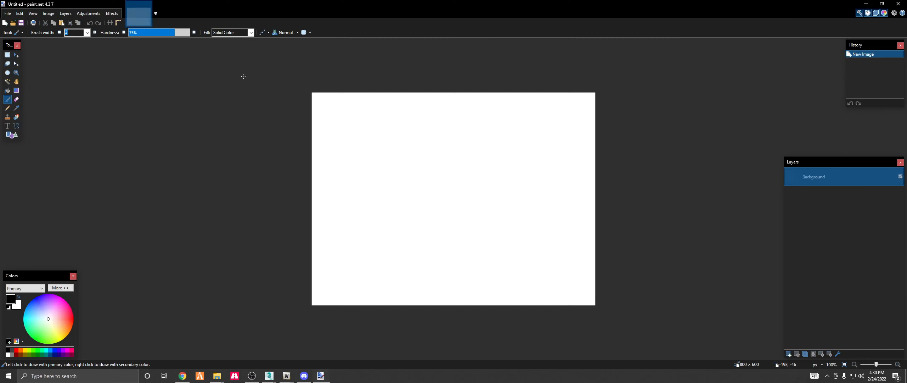
key(super+Right)
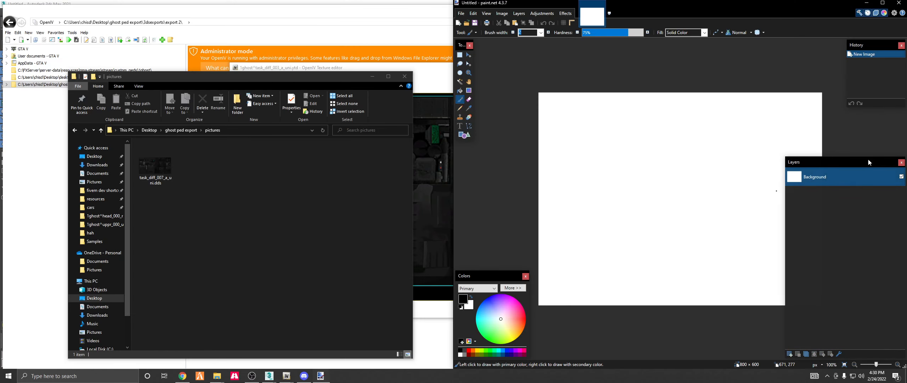
mouse_move(868, 160)
mouse_down()
mouse_move(839, 181)
mouse_move(326, 211)
mouse_move(387, 191)
mouse_up()
drag(156, 166, 613, 160)
click(665, 197)
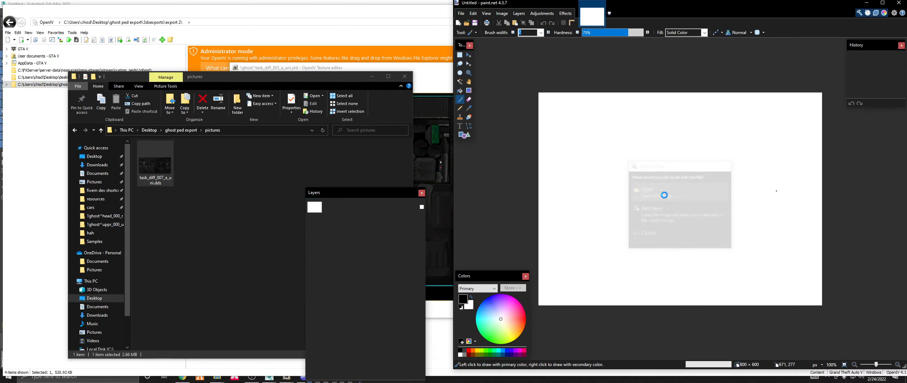
Select the vertical WARLORD lettering, an area about 38 × 241 px, fill its letters with black using Paint Bucket, and clear the selection.
click(461, 57)
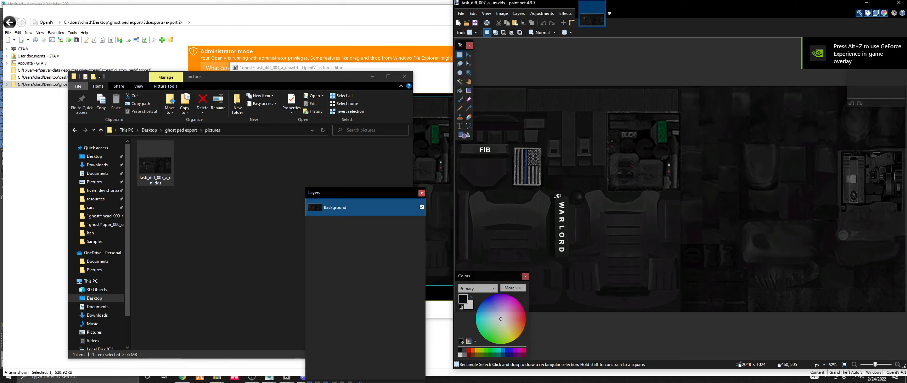
drag(557, 200, 565, 252)
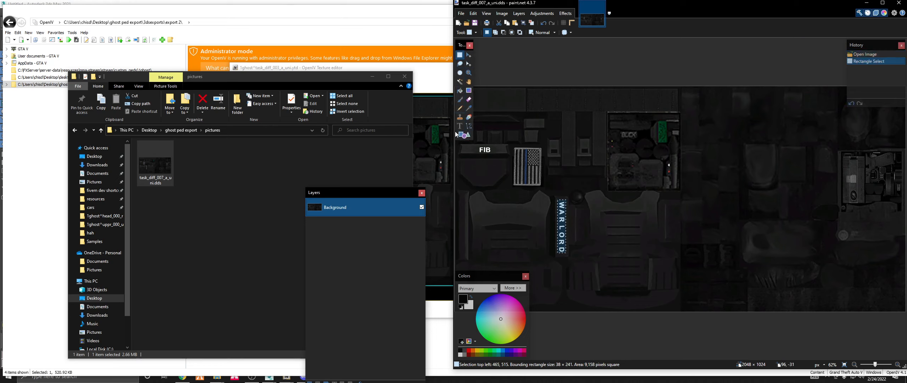
click(460, 90)
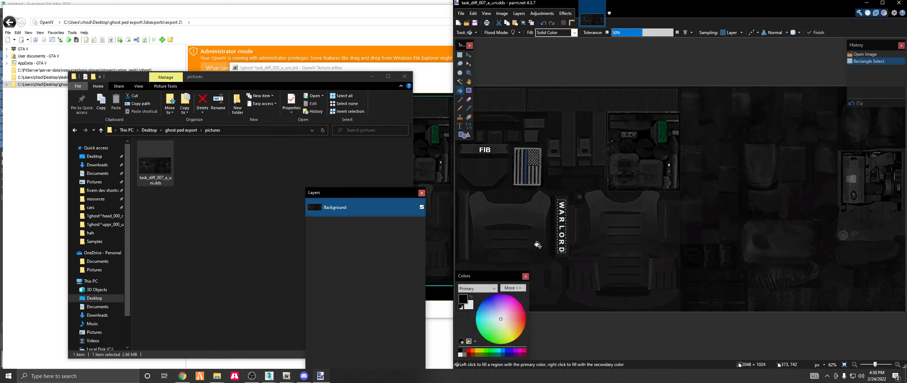
click(562, 213)
click(561, 205)
click(562, 213)
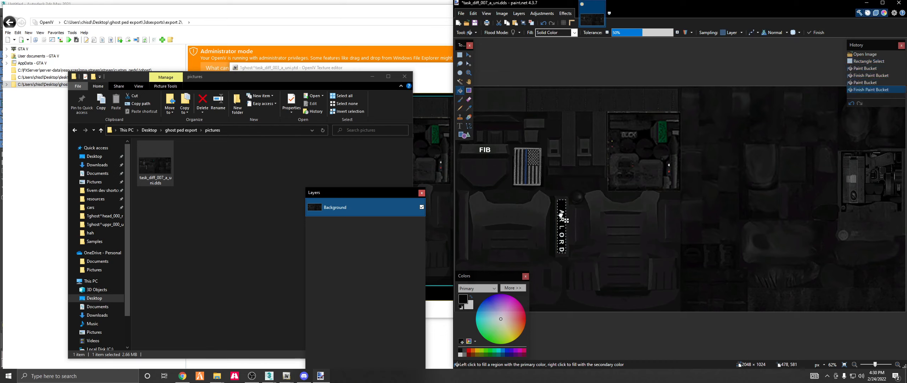
drag(563, 213, 562, 209)
click(562, 212)
click(562, 215)
click(563, 213)
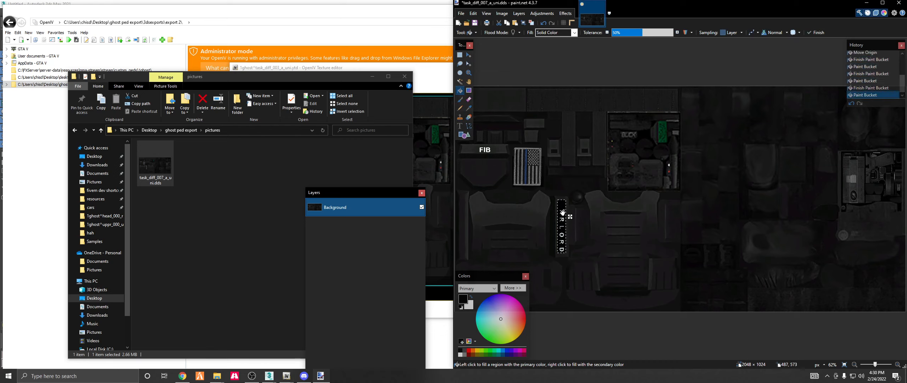
click(562, 212)
click(562, 212)
drag(563, 212, 561, 210)
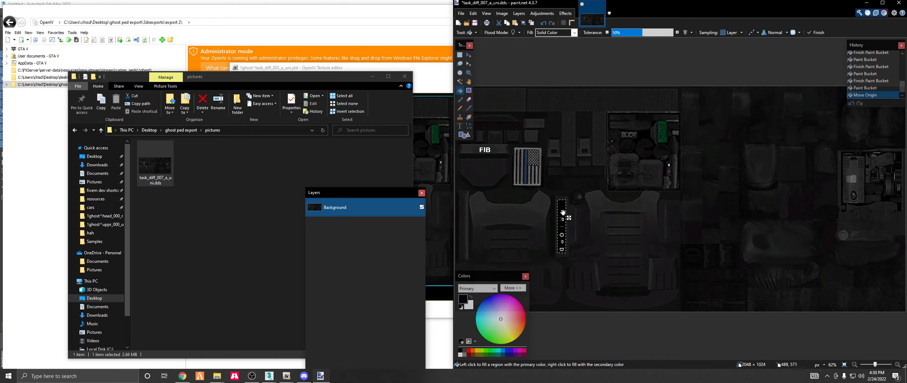
click(562, 220)
click(564, 216)
click(563, 217)
click(562, 225)
click(562, 235)
mouse_move(562, 218)
mouse_down()
mouse_move(562, 249)
mouse_move(562, 228)
mouse_up()
click(563, 230)
click(560, 237)
click(561, 242)
click(562, 248)
click(562, 244)
click(563, 218)
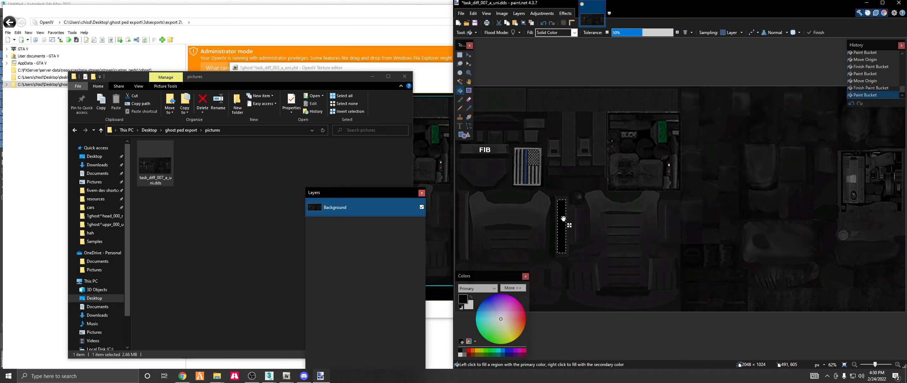
click(562, 210)
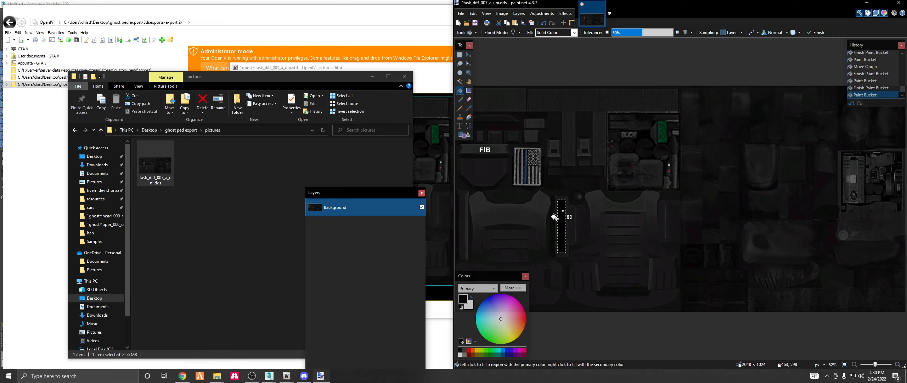
click(459, 55)
drag(561, 196, 582, 256)
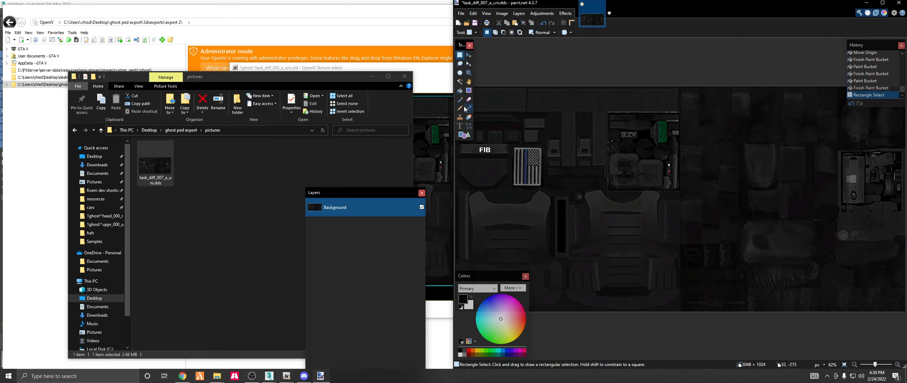
Add the white text FOR TESTING on a new layer, over the area beside the blacked-out name strip.
click(459, 125)
click(584, 170)
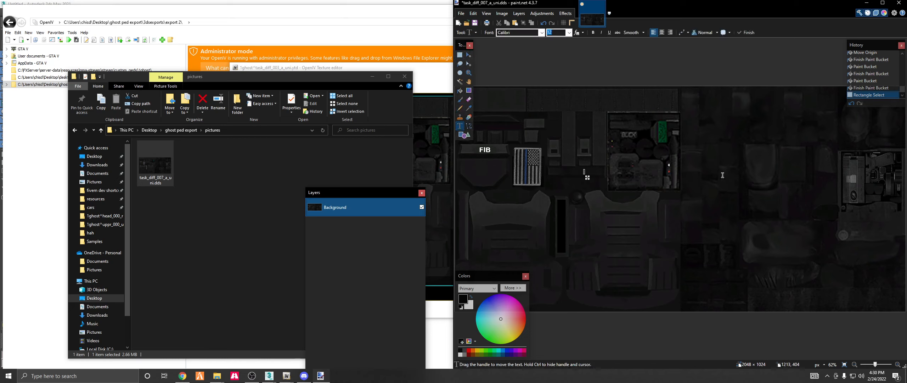
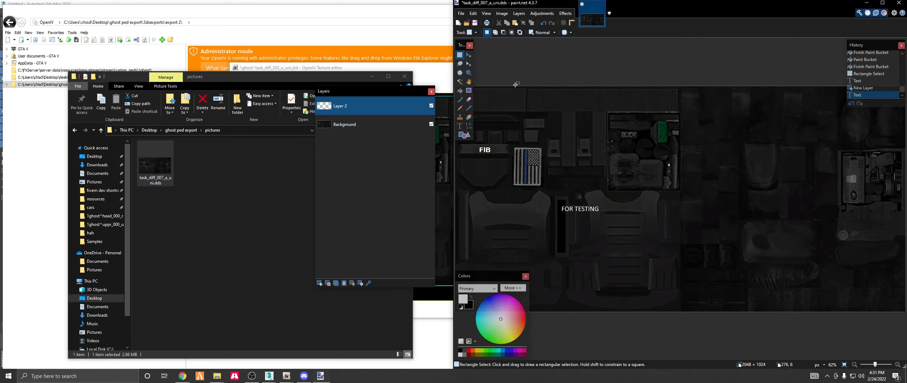
click(544, 15)
mouse_move(523, 14)
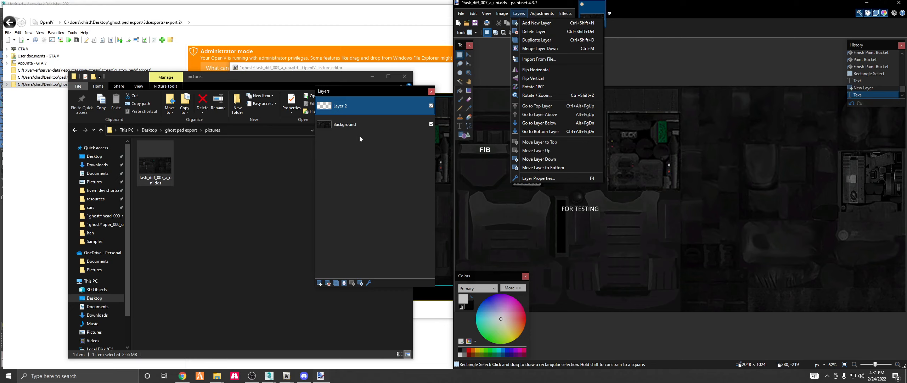
click(570, 209)
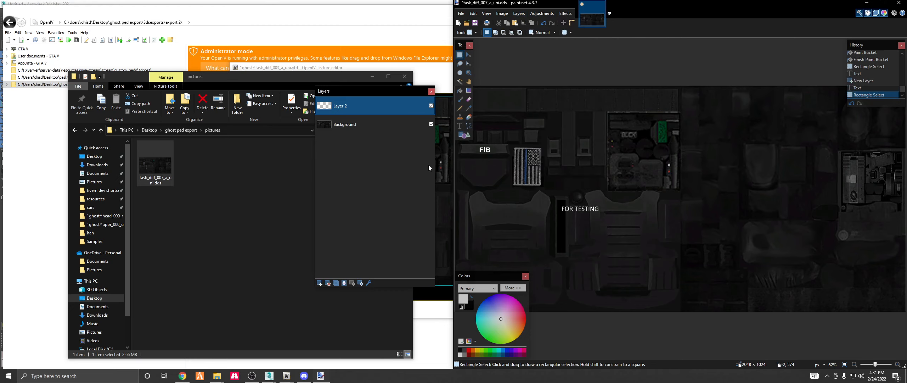
Try rotating the FOR TESTING text layer by about -89 degrees with Rotate / Zoom so it reads vertically.
key(r)
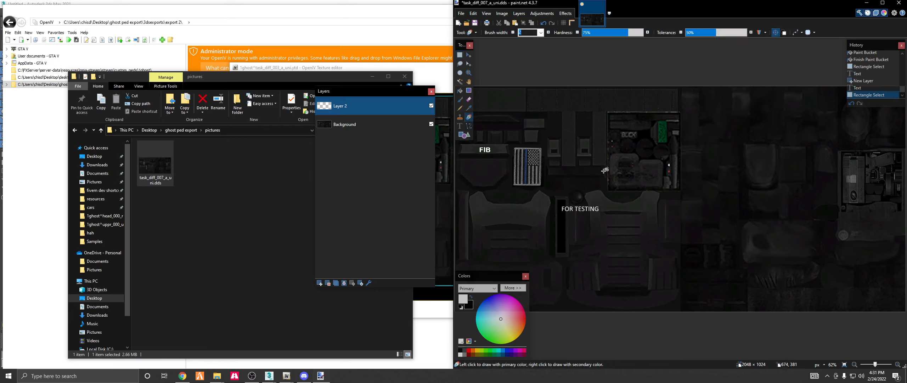
key(e)
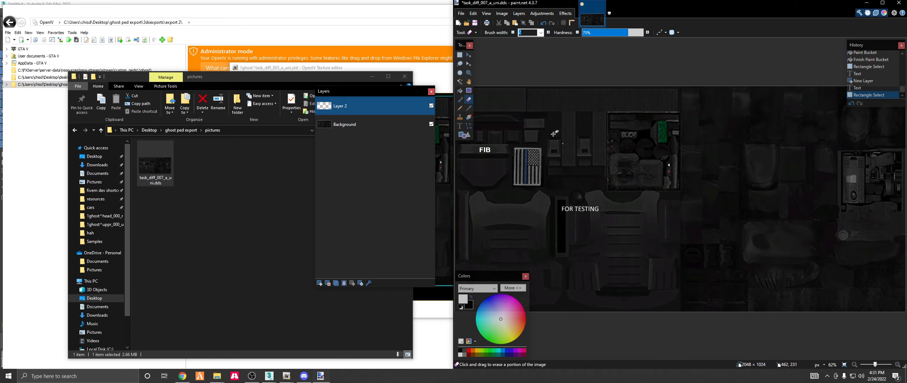
click(460, 55)
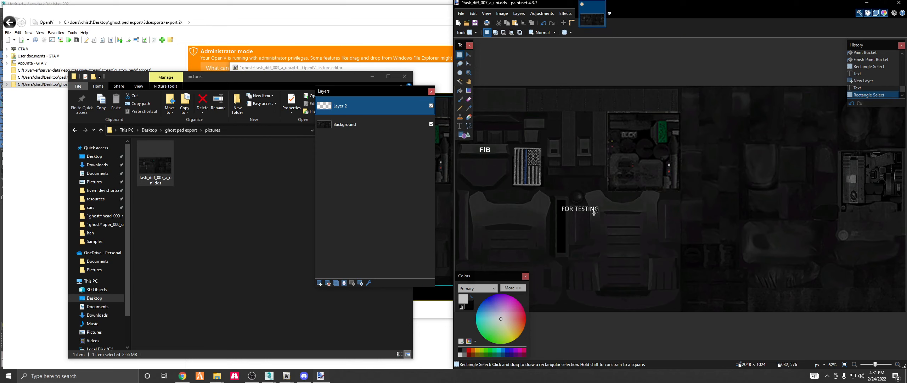
click(543, 14)
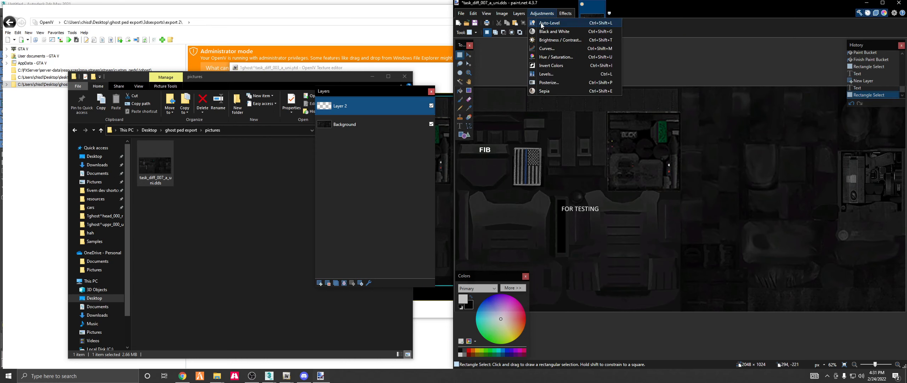
mouse_move(518, 16)
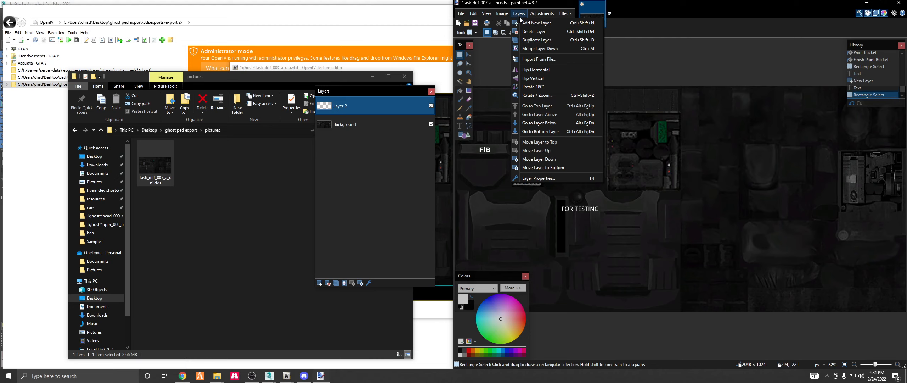
click(540, 95)
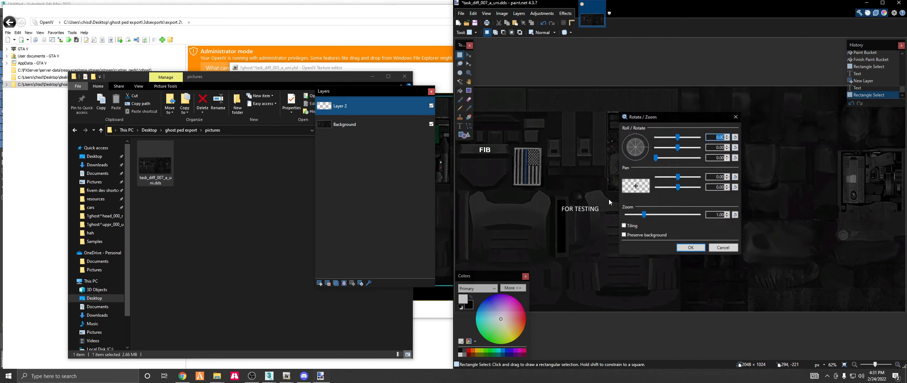
drag(678, 115, 0, 89)
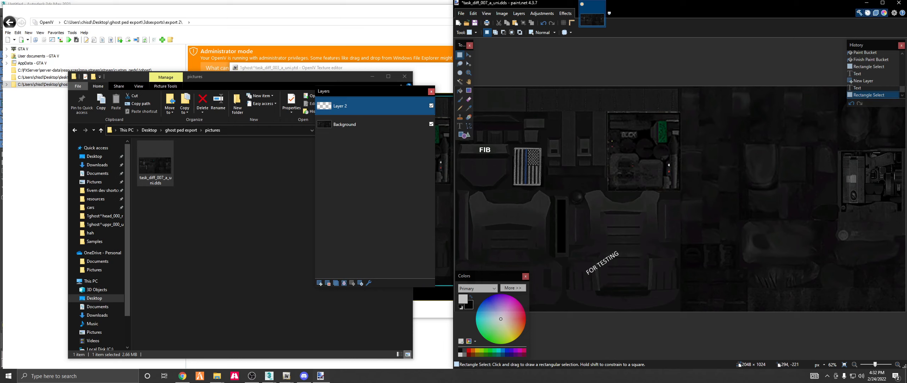
drag(0, 117, 202, 130)
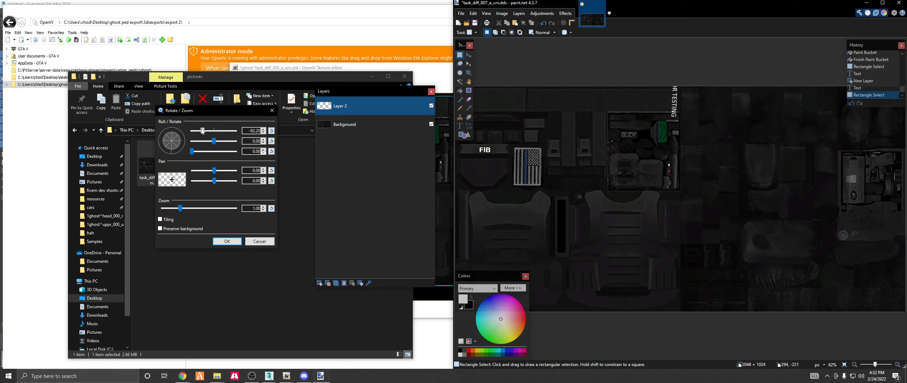
drag(202, 131, 203, 131)
click(227, 241)
Try moving the rotated text onto the blacked-out name strip, and undo both the move and the rotation.
key(m)
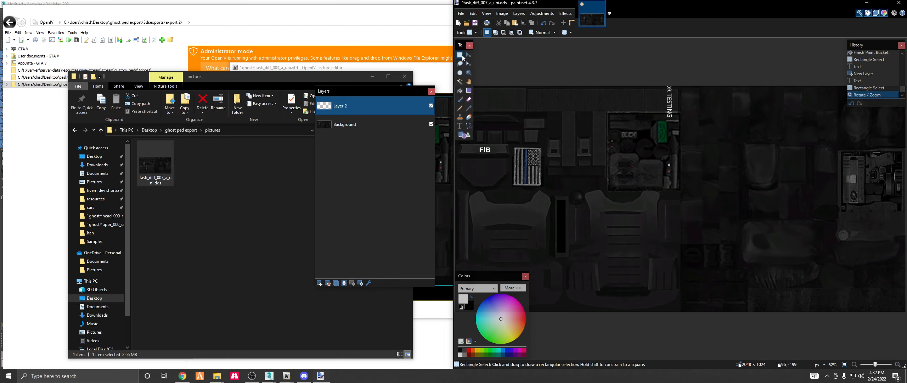
key(ctrl+a)
drag(667, 105, 559, 231)
key(ctrl+z)
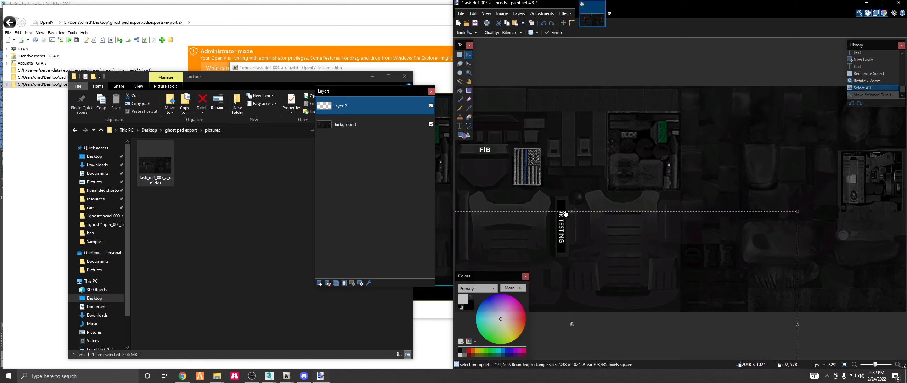
key(ctrl+z)
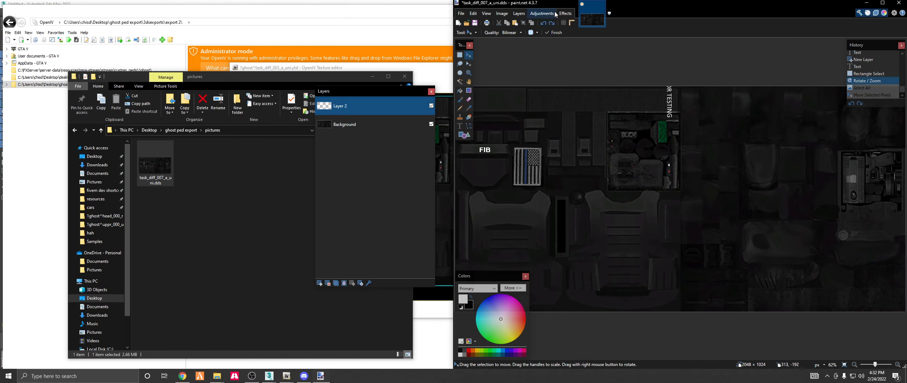
key(ctrl+z)
Open Rotate / Zoom for the FOR TESTING layer, move the dialog clear of the image, and set the zoom to about 1.24.
click(542, 13)
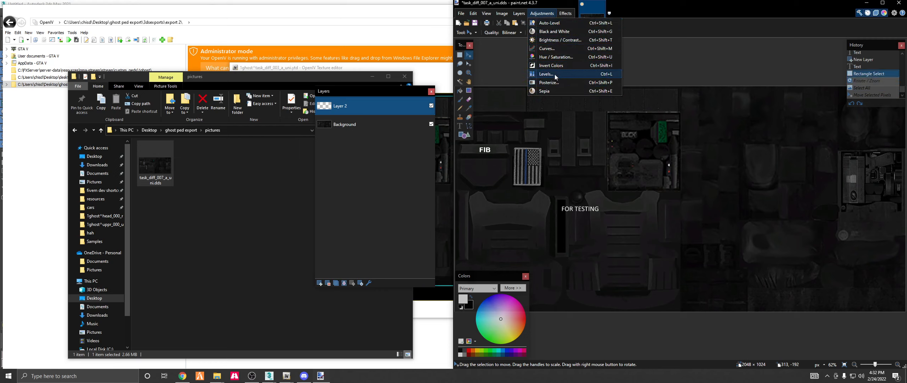
mouse_move(559, 17)
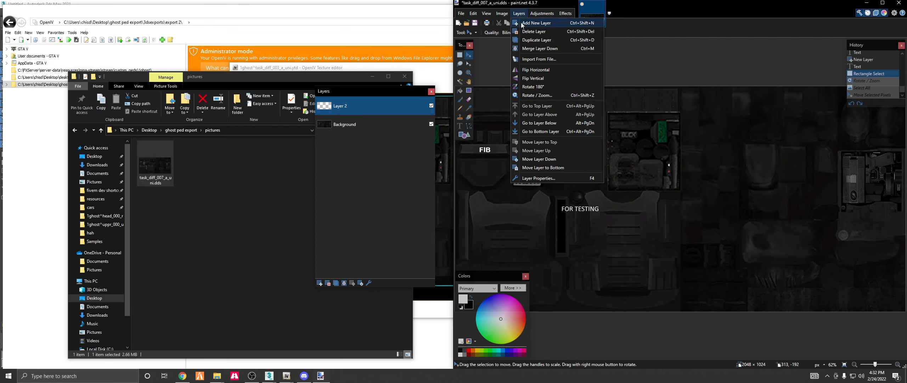
click(548, 95)
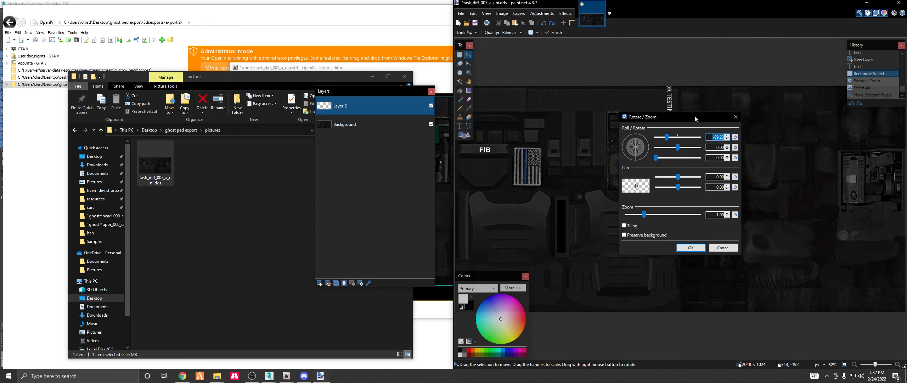
drag(694, 117, 550, 117)
drag(524, 140, 355, 129)
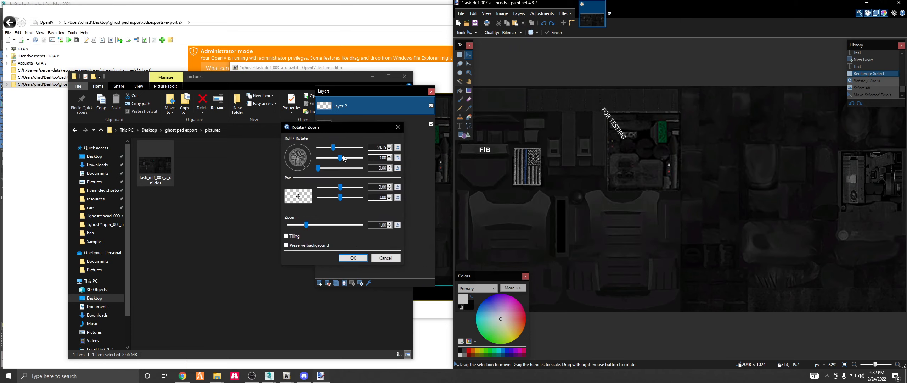
drag(307, 227, 308, 227)
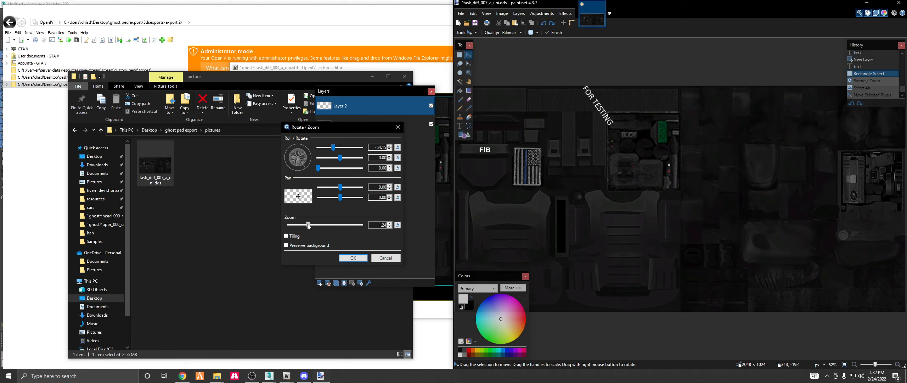
Rotate the text layer by about -90 degrees, set the second angle to 21.95 and the vertical pan to about 1.24, and apply.
drag(331, 147, 328, 150)
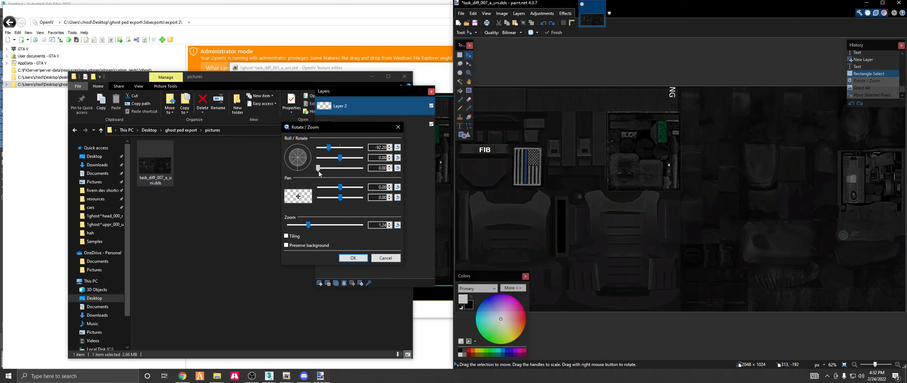
drag(340, 158, 342, 158)
drag(340, 197, 344, 199)
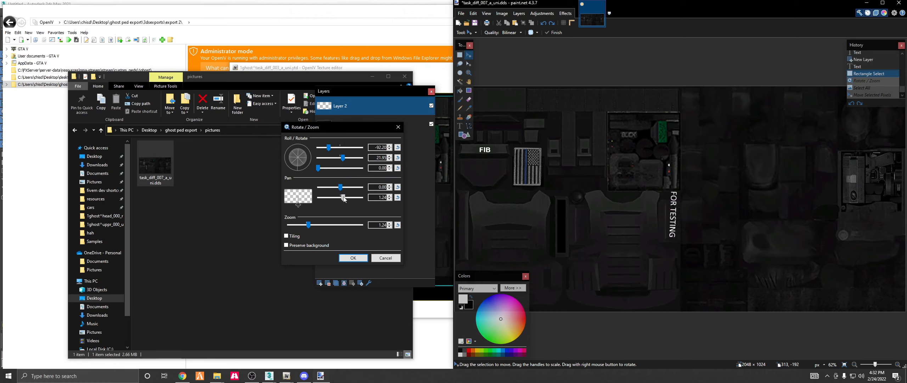
drag(332, 149, 330, 148)
double_click(378, 147)
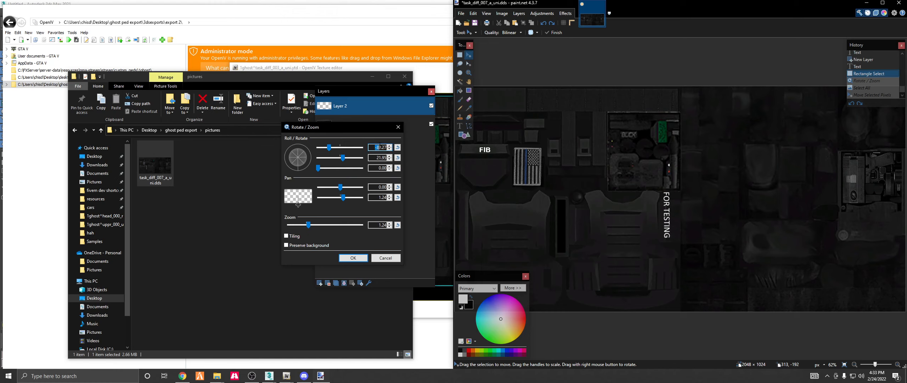
key(Left)
key(Return)
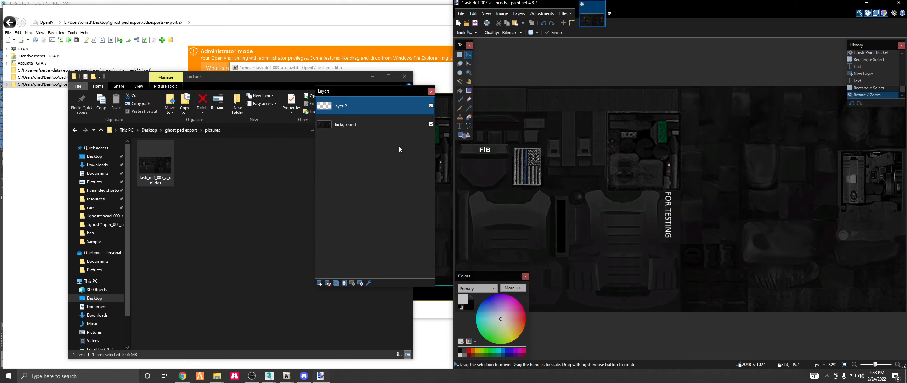
Move the whole text layer so the vertical FOR TESTING sits on the blacked-out name strip, and clear the selection.
key(ctrl+a)
drag(669, 214, 562, 217)
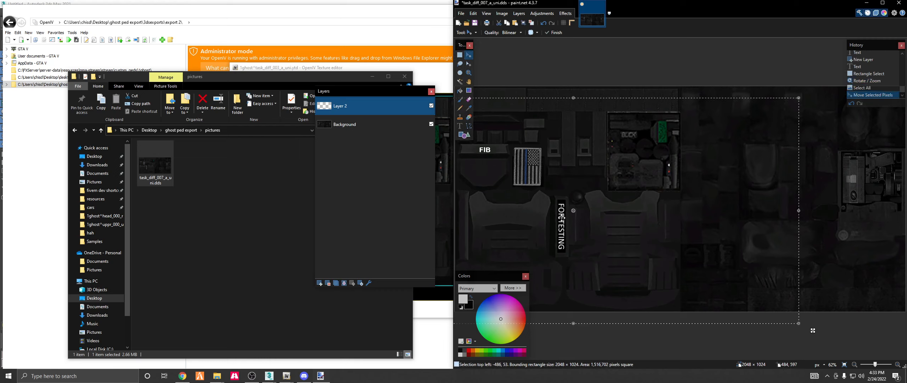
key(ctrl+d)
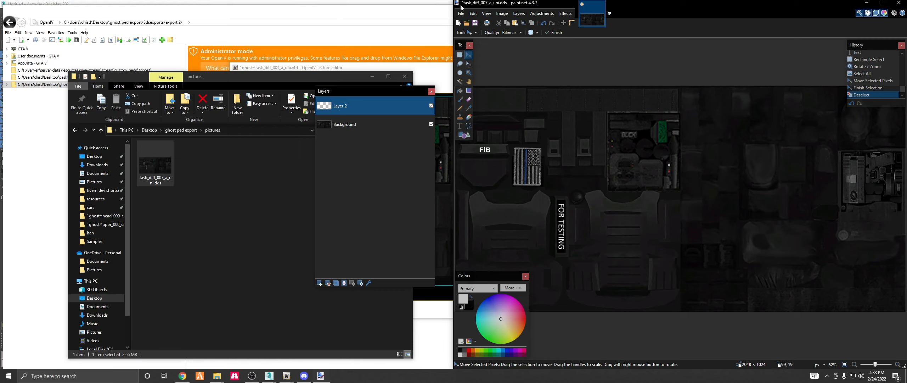
Save the image as task_diff_007_a_uni.png in PNG format in the pictures folder, with auto-detected bit depth and flattened layers.
click(460, 14)
click(460, 13)
click(459, 14)
click(477, 62)
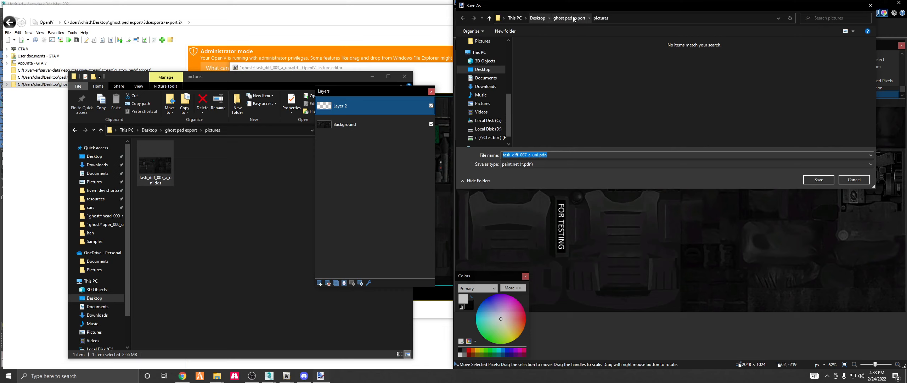
click(535, 163)
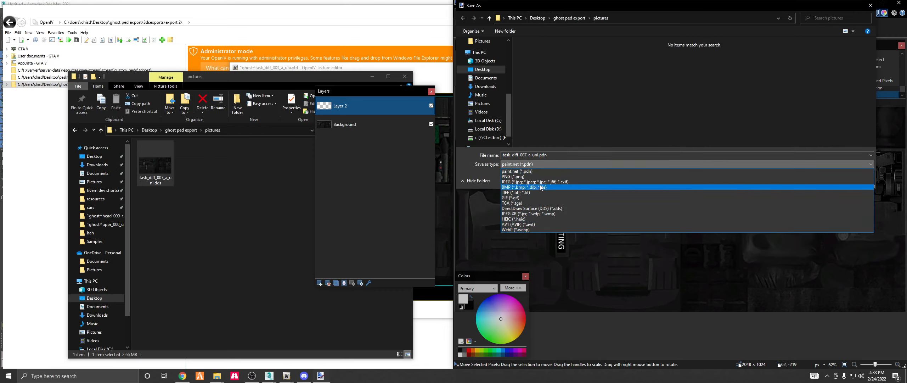
click(527, 176)
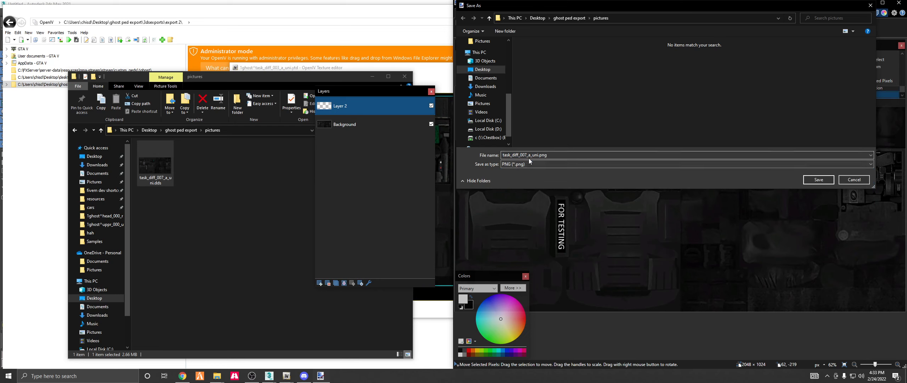
click(815, 179)
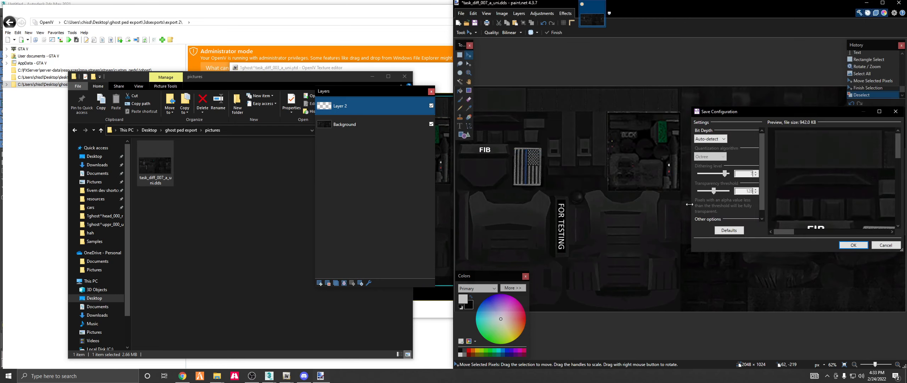
click(865, 244)
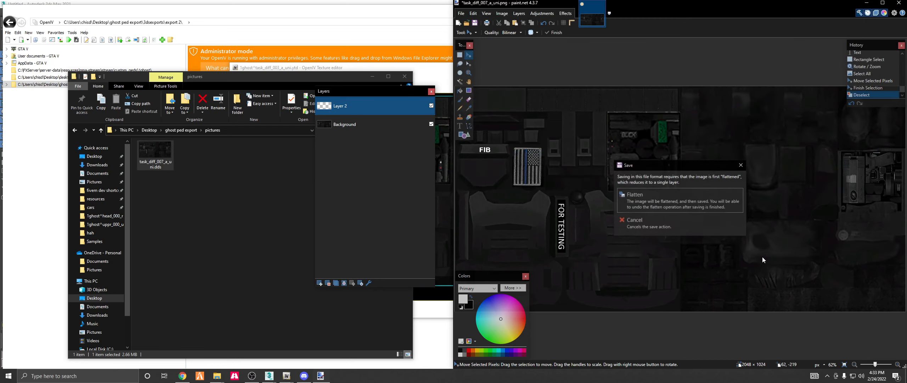
click(645, 203)
Close the Layers window, minimise paint.net, and move OpenIV's texture editor clear of File Explorer.
click(431, 91)
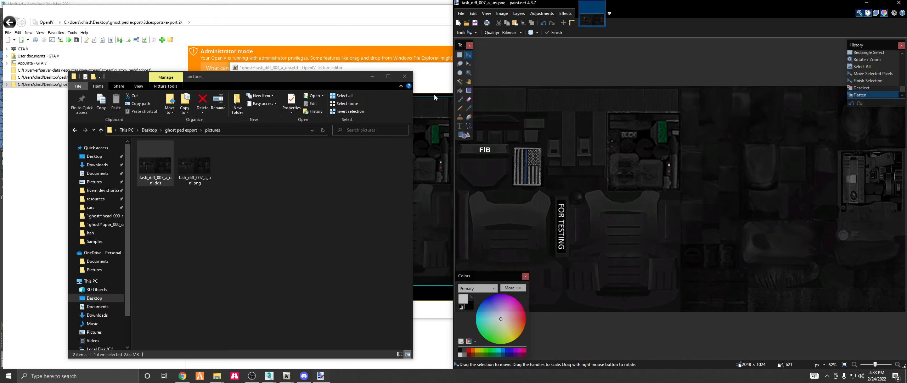
click(866, 3)
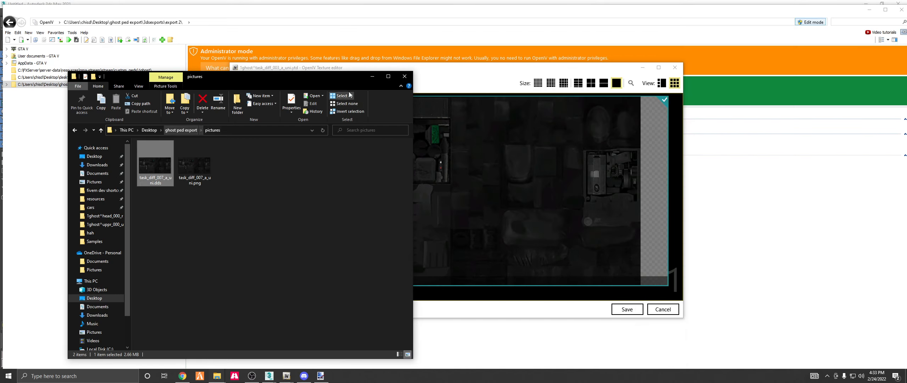
click(454, 73)
drag(453, 72, 572, 61)
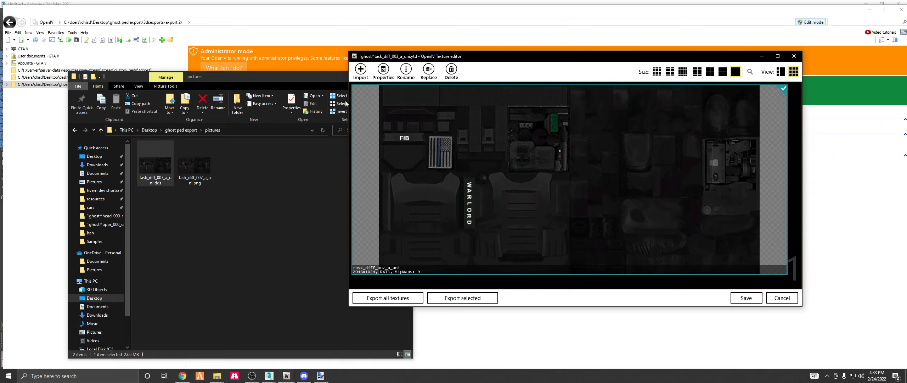
Import task_diff_007_a_uni.png into the open texture dictionary with automatically generated MipMap levels and automatic texture format.
click(361, 69)
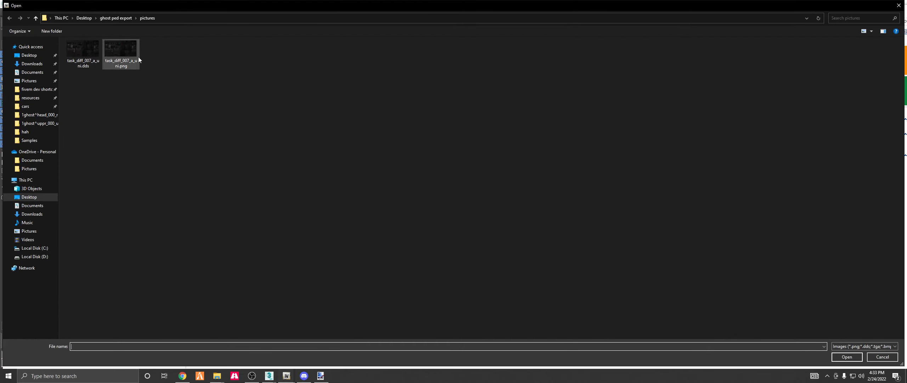
click(118, 64)
double_click(121, 55)
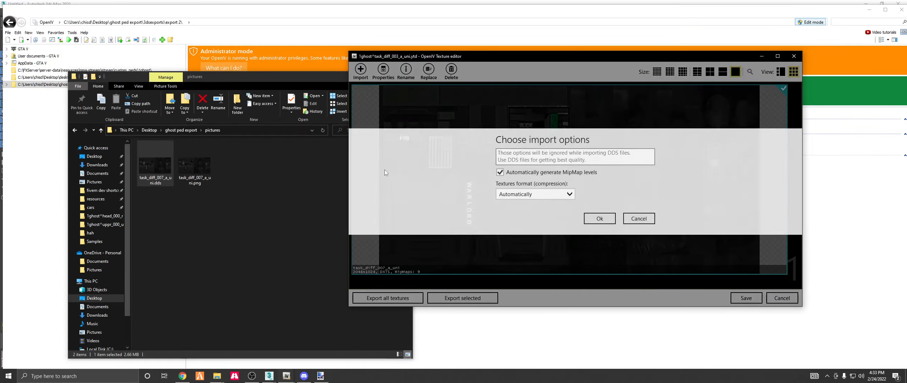
click(598, 220)
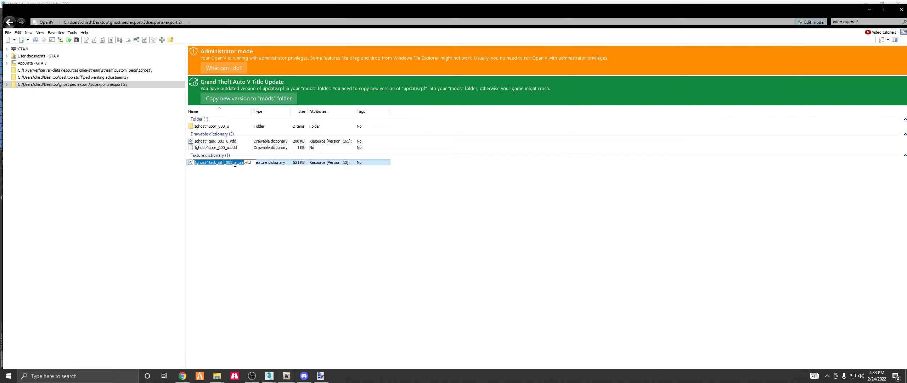
Open the 3dsexports\export 2 folder in File Explorer and select 1ghost^task_003_u.ydd and 1ghost^task_diff_003_a_uni.ytd.
ctrl+click(231, 142)
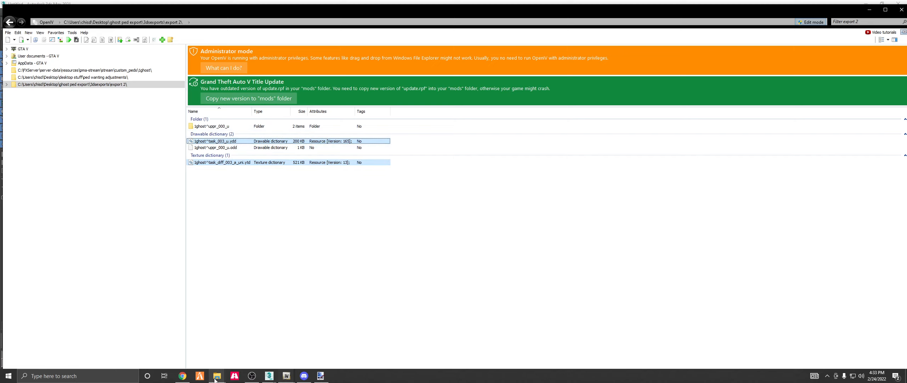
mouse_move(217, 375)
click(260, 349)
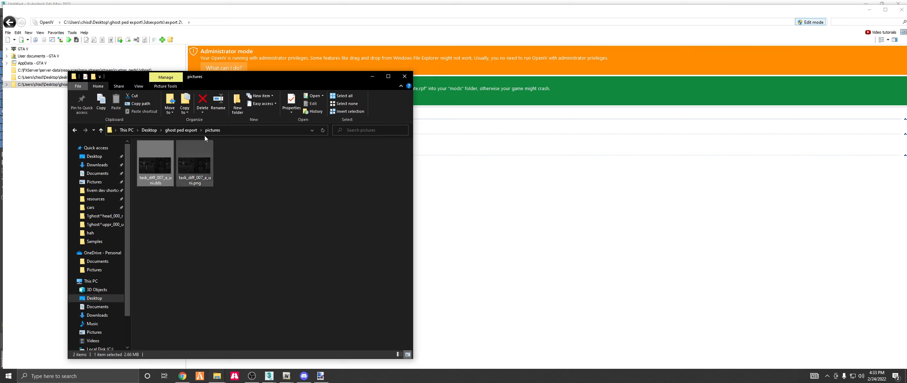
click(181, 130)
double_click(164, 152)
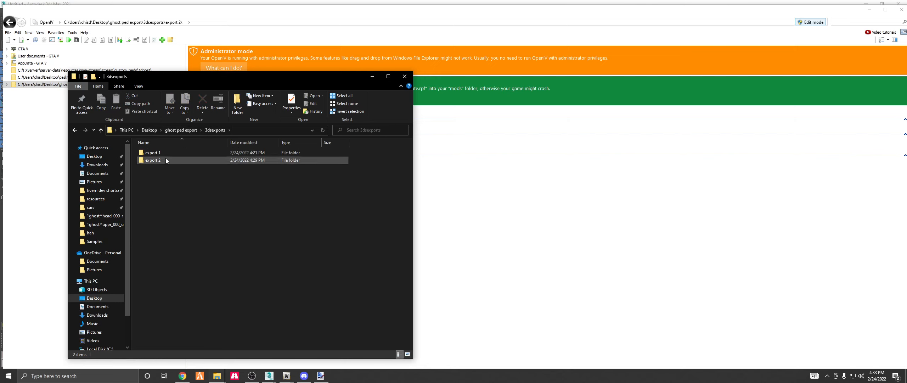
double_click(166, 159)
drag(258, 76, 613, 52)
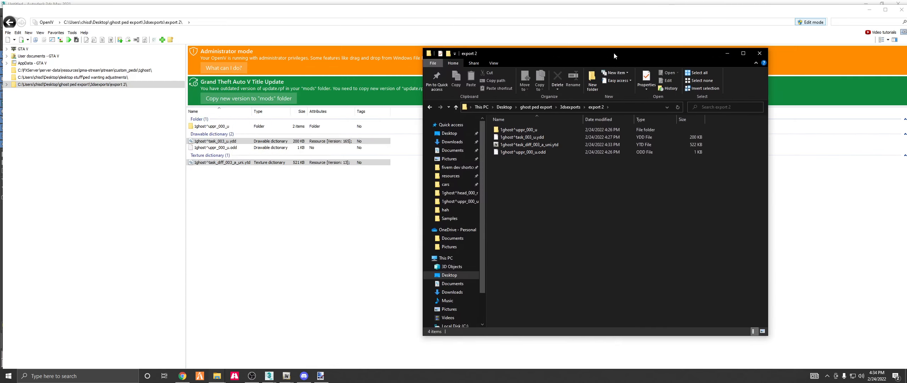
drag(561, 152, 557, 134)
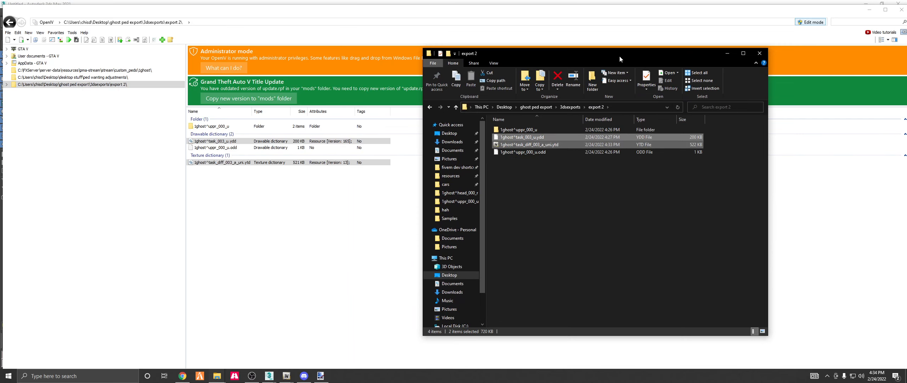
Move the export 2 window aside, minimise OpenIV and 3ds Max, and reposition the second export 2 window on the desktop.
drag(619, 56, 591, 0)
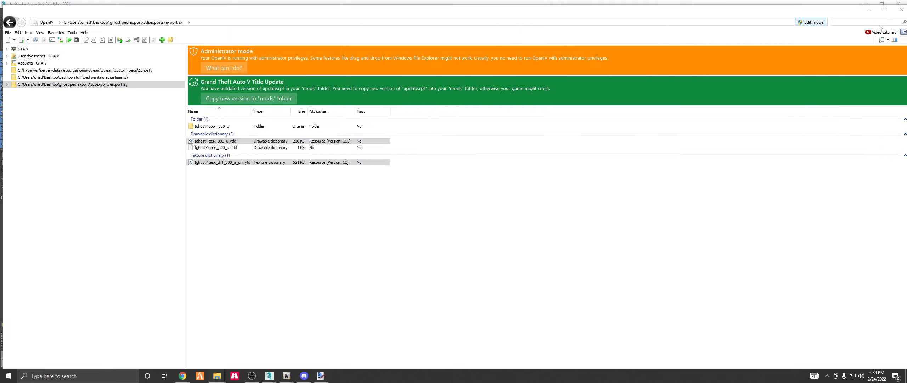
click(869, 10)
click(866, 4)
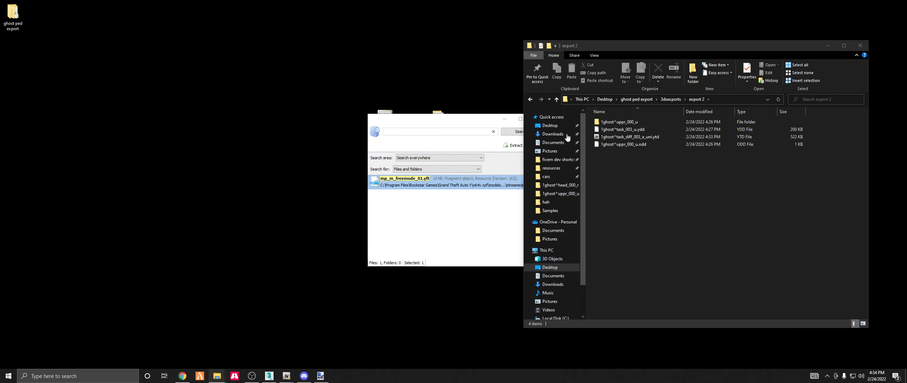
drag(649, 49, 364, 27)
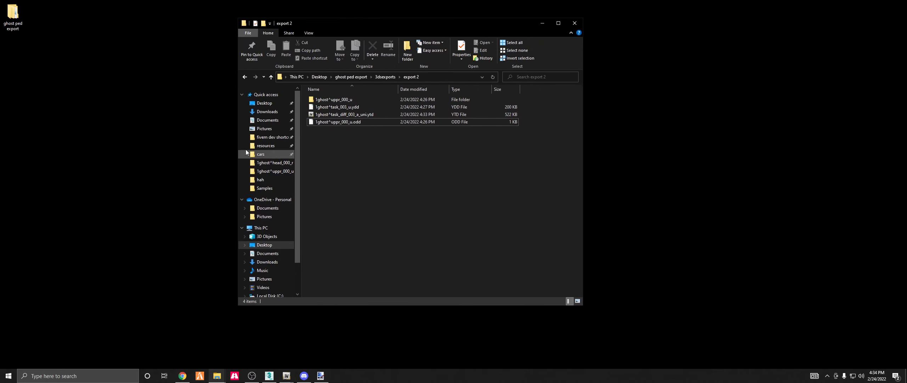
In the second File Explorer window, go to the server's resources\pma-stream\stream\custom_peds\1ghost folder.
click(264, 145)
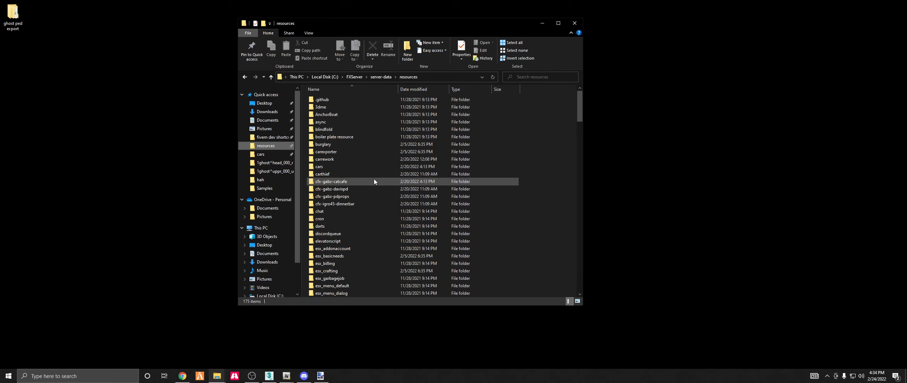
click(355, 196)
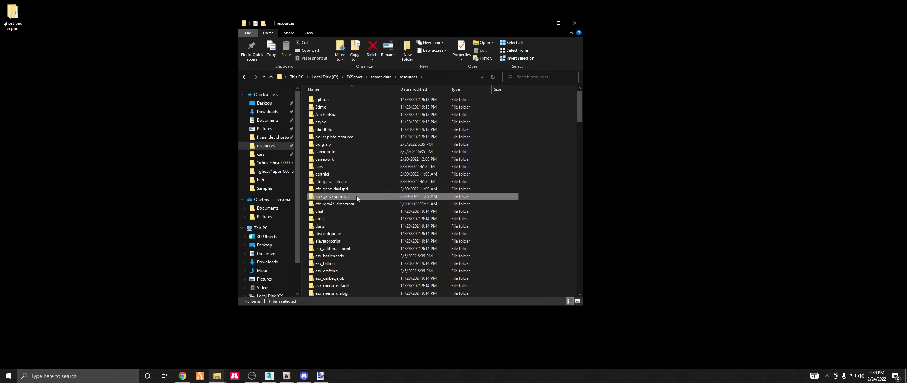
text(pma-str)
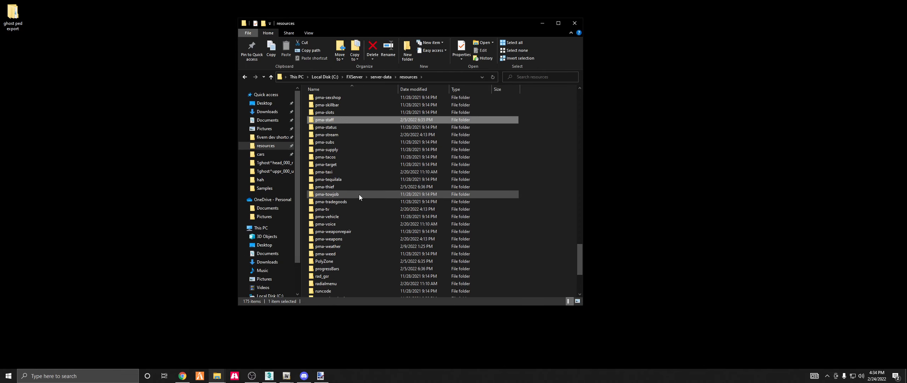
key(Return)
text(s)
key(Return)
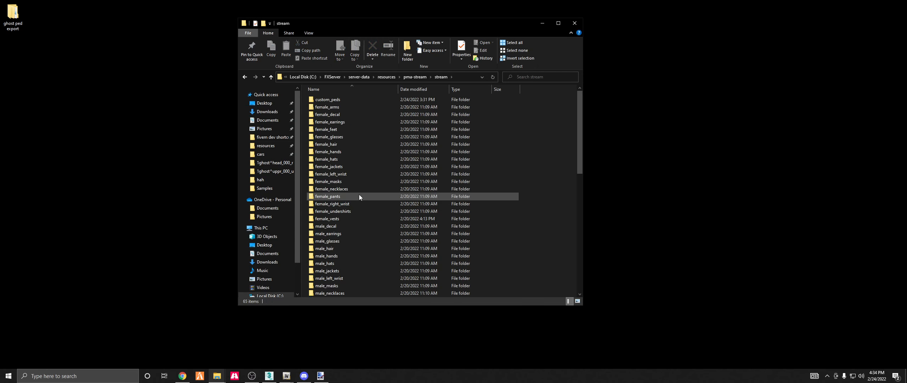
text(c)
key(Return)
text(1)
key(Return)
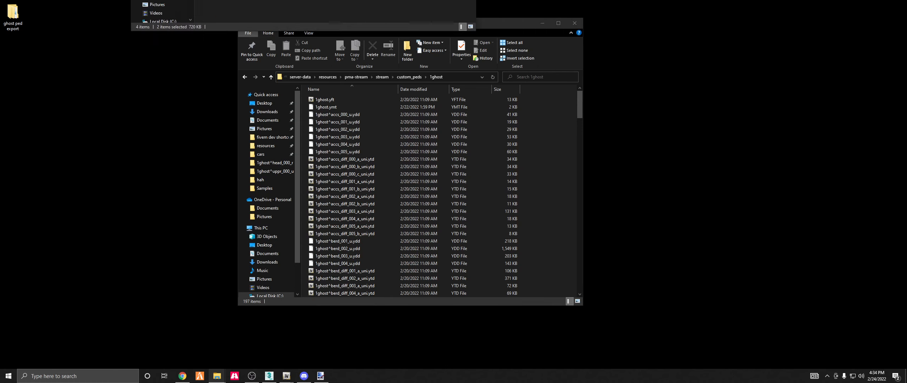
Copy the selected task_003 model and task_diff_003 texture files from export 2 into the 1ghost folder.
drag(292, 0, 709, 46)
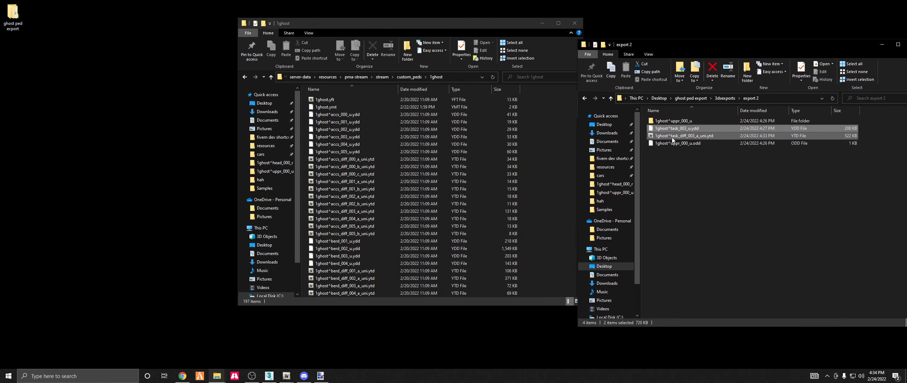
drag(701, 131, 562, 140)
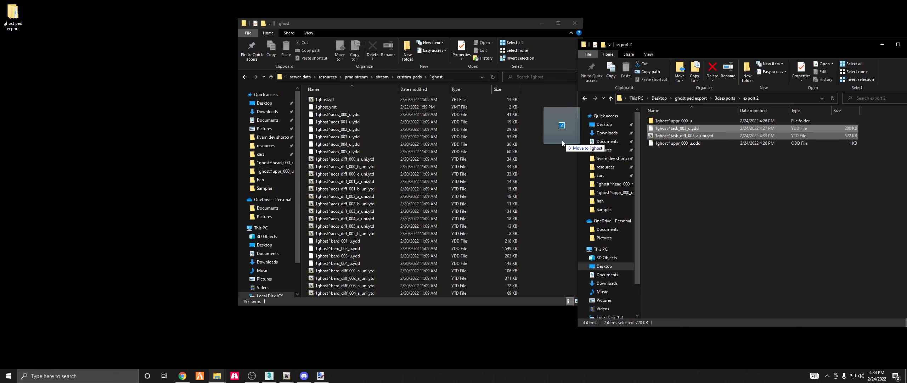
drag(562, 140, 665, 125)
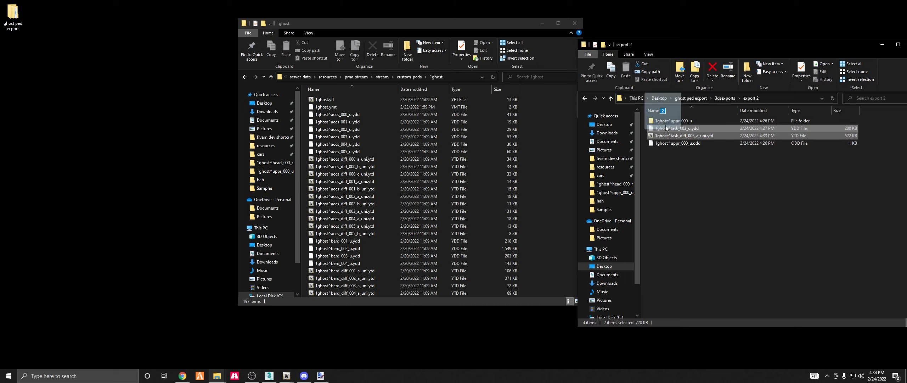
right_click(699, 134)
click(725, 231)
right_click(549, 137)
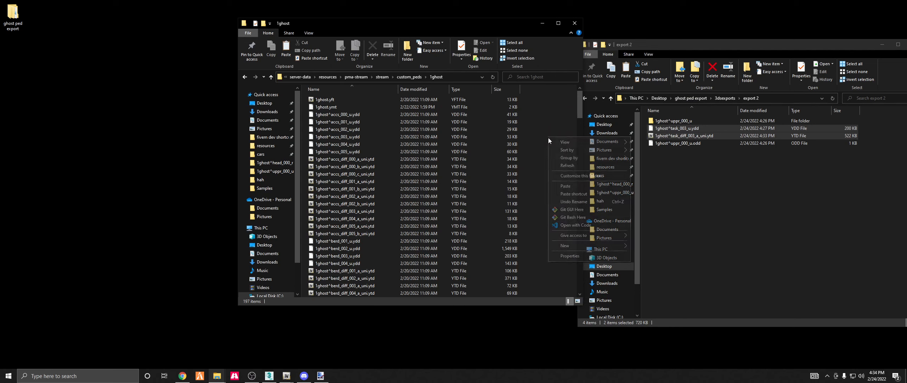
click(583, 185)
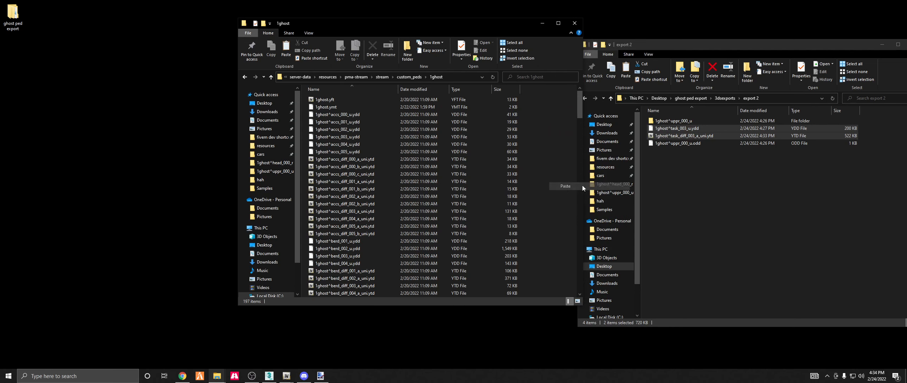
Launch YMTEditor.exe from the ymt editor folder on the desktop, arranging the windows clear of the 1ghost folder.
drag(396, 29, 194, 17)
click(536, 119)
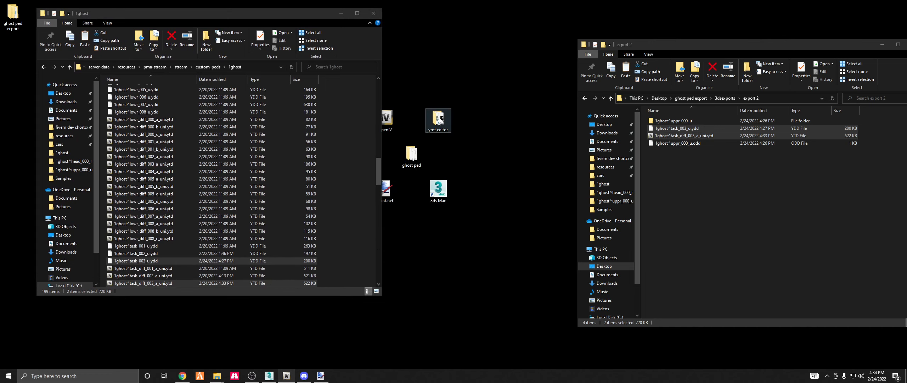
double_click(438, 119)
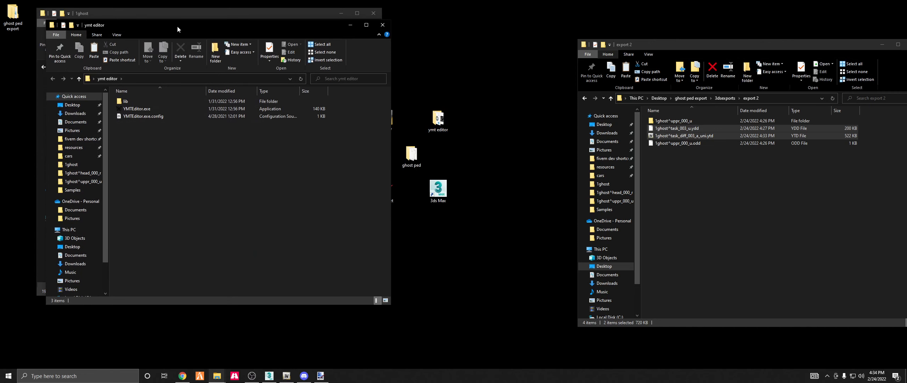
drag(176, 24, 510, 13)
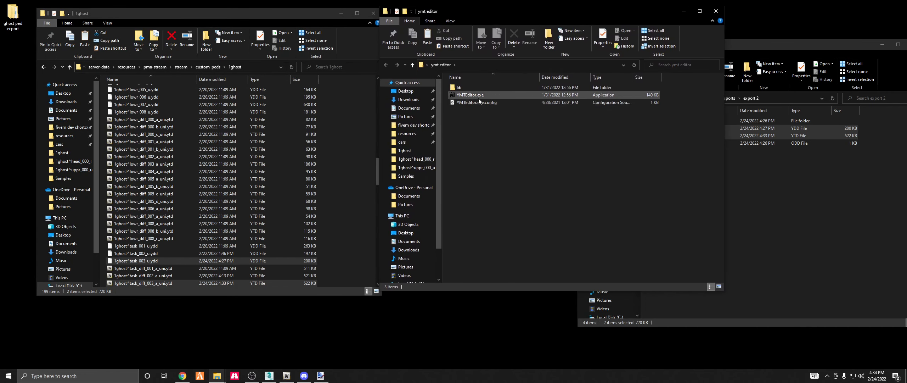
click(468, 96)
double_click(467, 96)
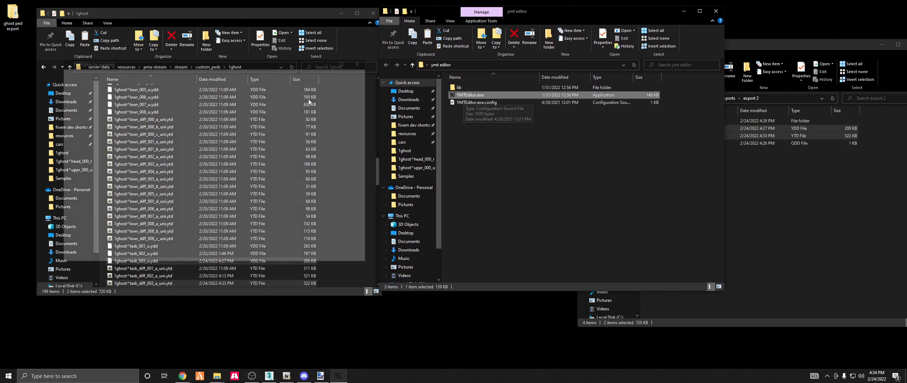
drag(87, 59, 470, 60)
Open 1ghost.ymt from the custom_peds\1ghost folder in YMTEditor.
click(470, 67)
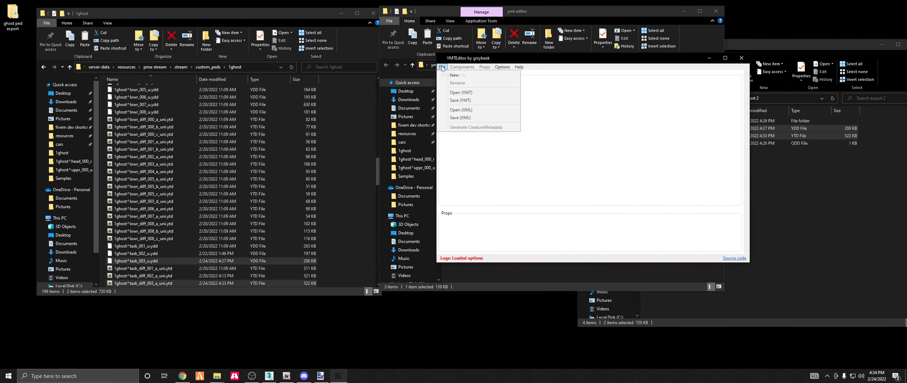
click(466, 95)
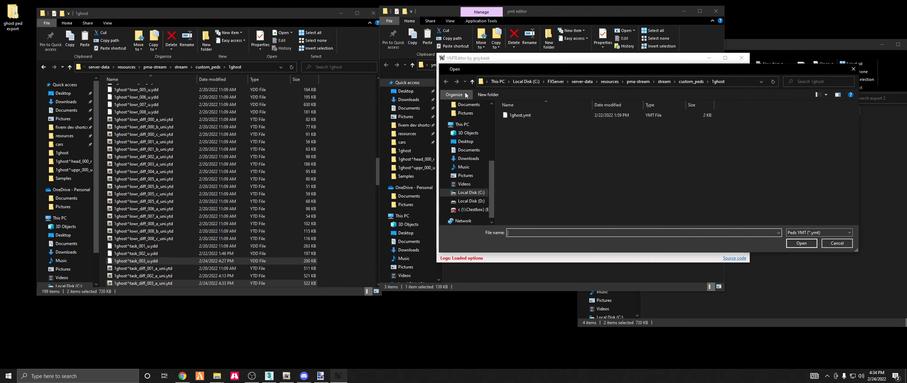
drag(652, 65, 597, 75)
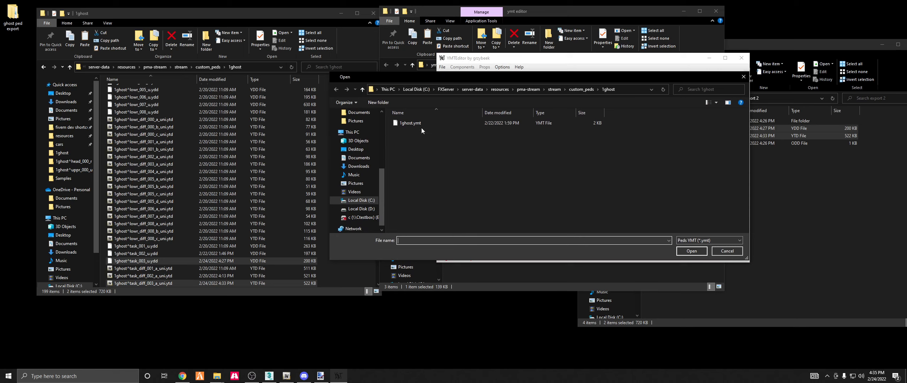
double_click(408, 123)
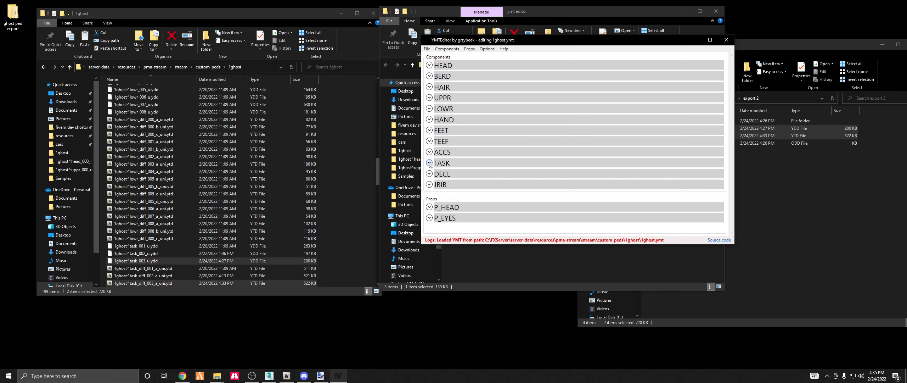
Add a new drawable to the TASK component.
click(429, 163)
scroll(448, 191, down, 2)
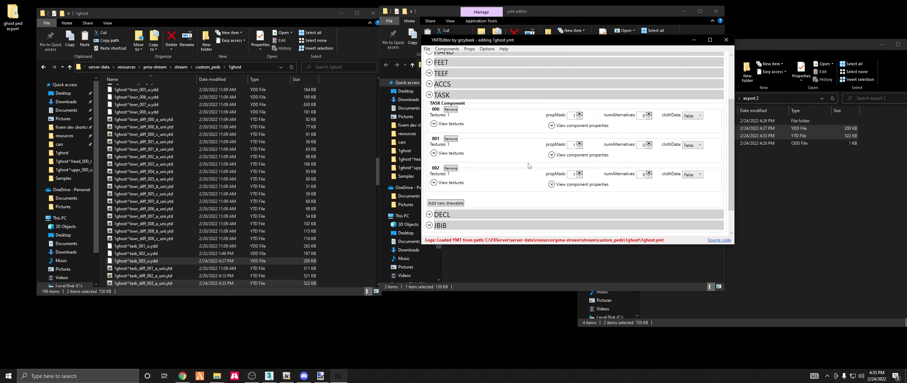
click(450, 203)
scroll(448, 176, down, 2)
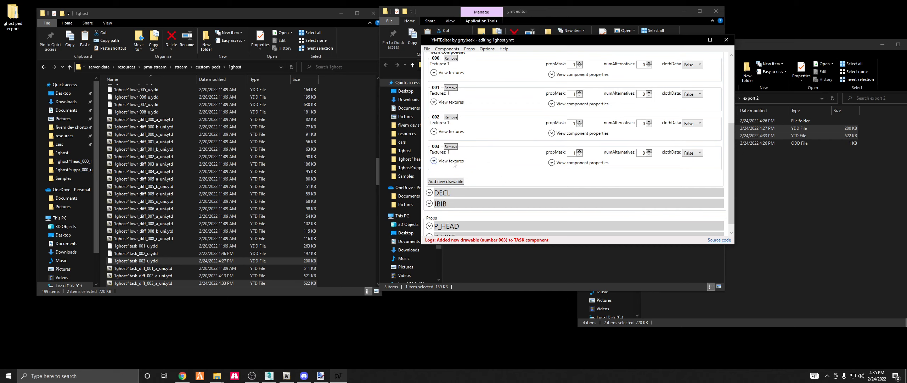
Examine the texture letters and texID values of the TASK drawables, comparing the new 003 entry with the existing ones.
click(434, 161)
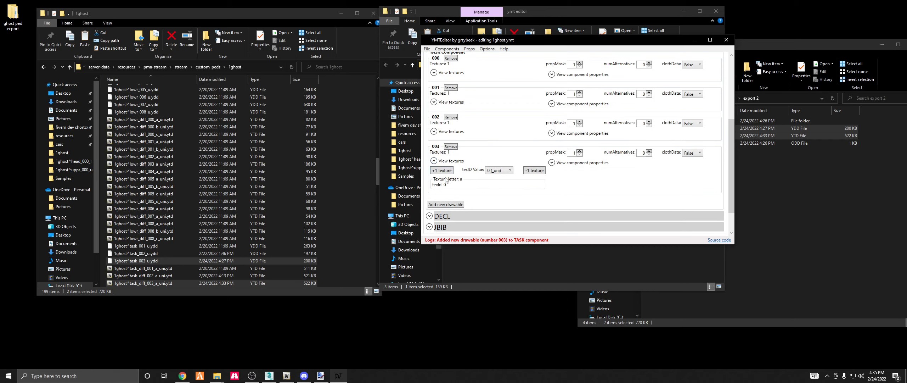
click(434, 131)
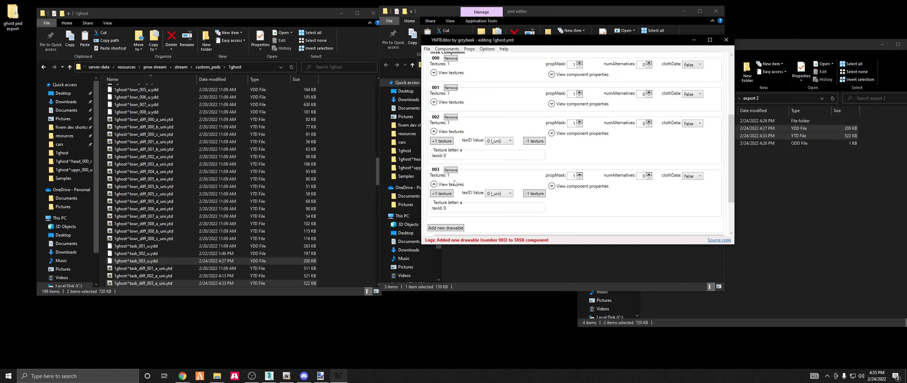
click(433, 131)
click(434, 101)
click(433, 102)
click(433, 73)
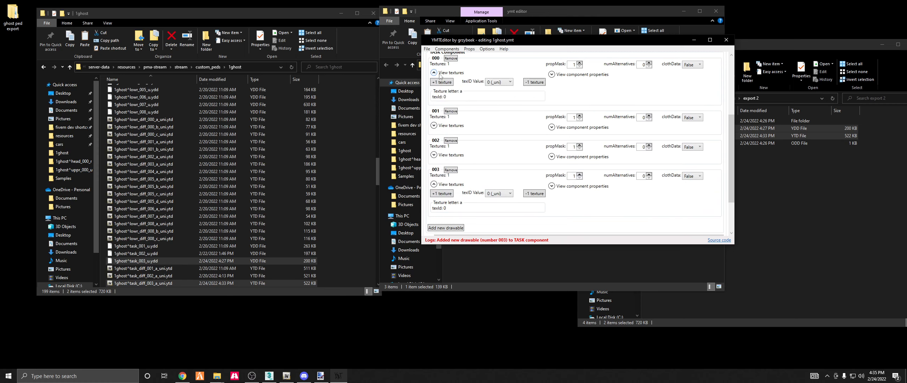
click(438, 73)
scroll(465, 173, down, 1)
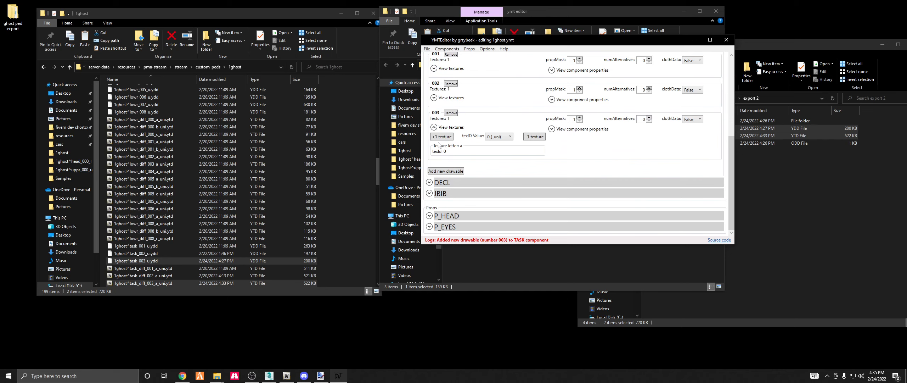
Save the edited ped metadata as 1ghost.ymt in custom_peds\1ghost, replacing the existing file, and minimize YMTEditor.
click(427, 49)
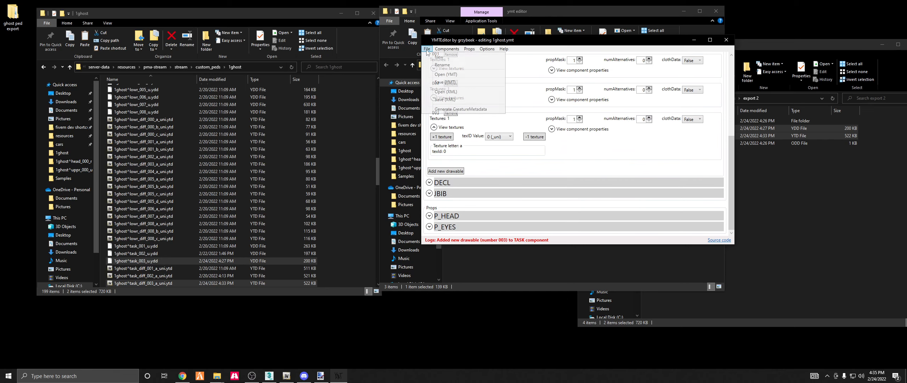
click(441, 82)
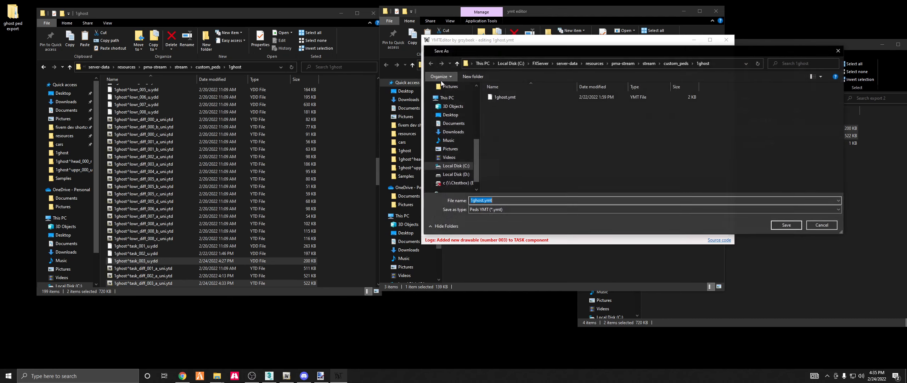
click(786, 225)
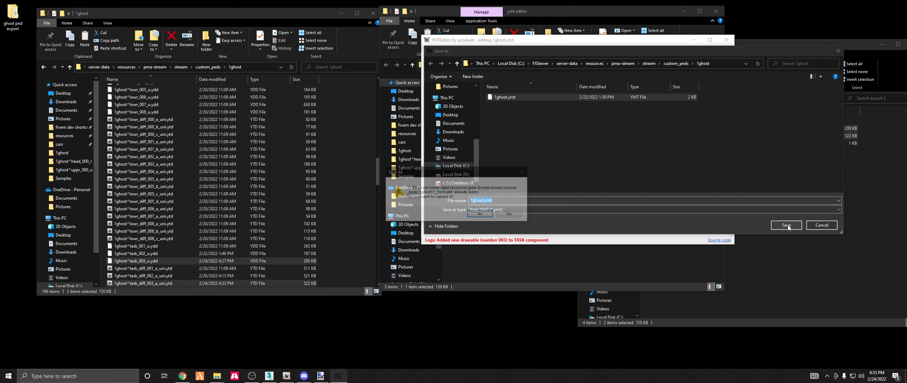
click(479, 215)
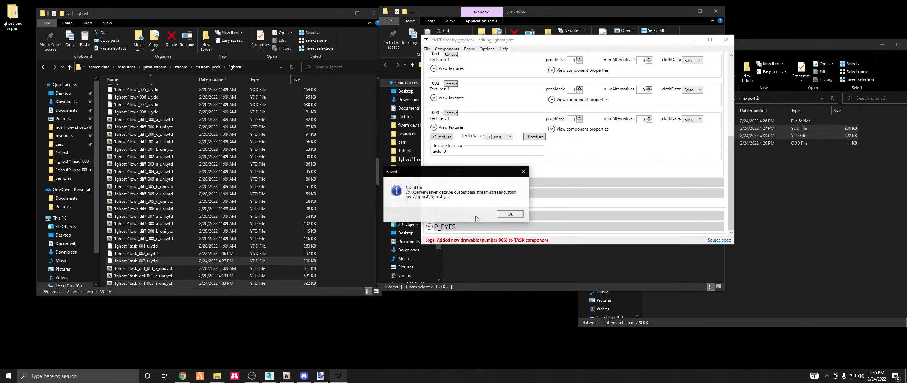
click(511, 215)
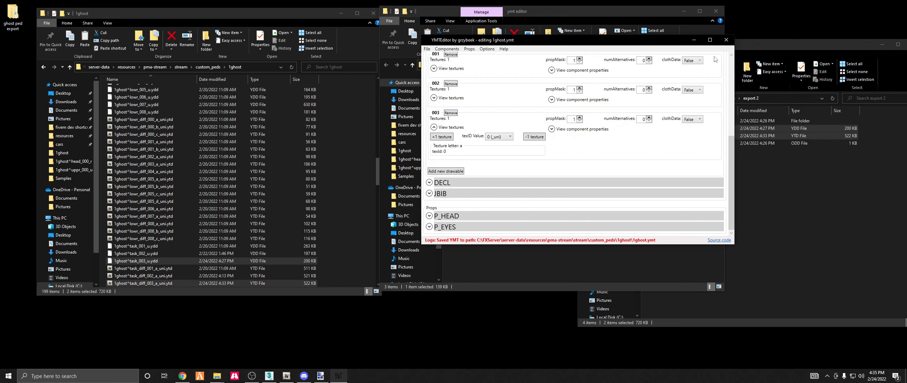
click(694, 39)
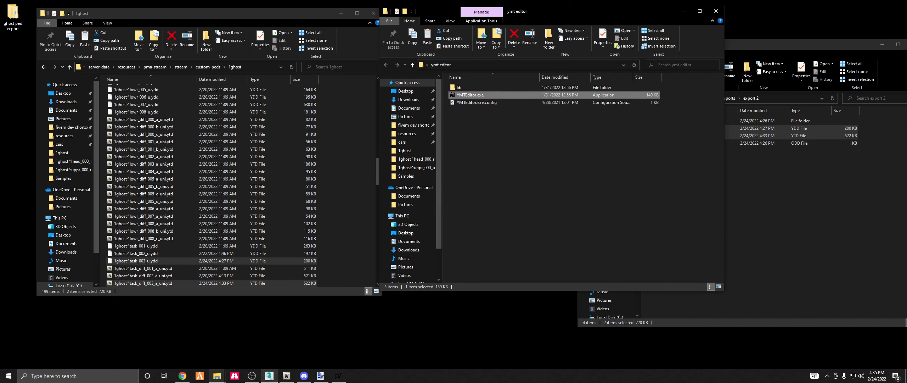
Bring up the txAdmin server console and move it aside, and connect to the CMAIN server from FiveM.
click(234, 376)
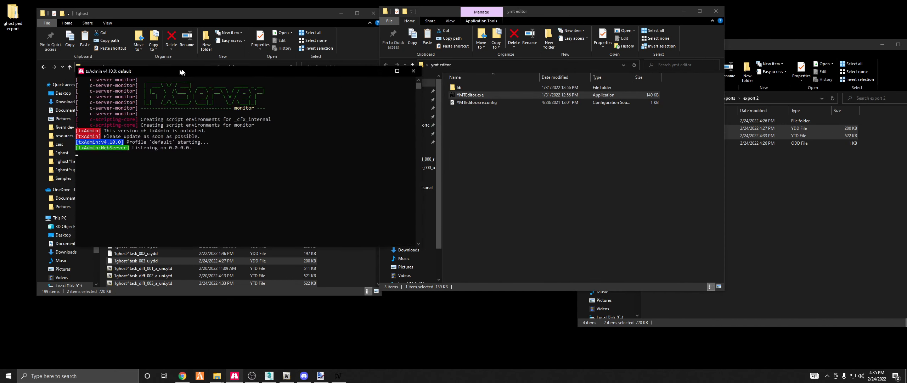
drag(166, 70, 389, 49)
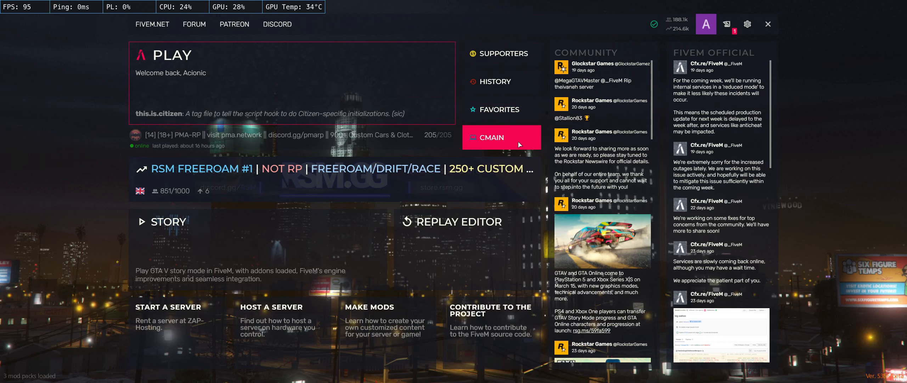
click(516, 139)
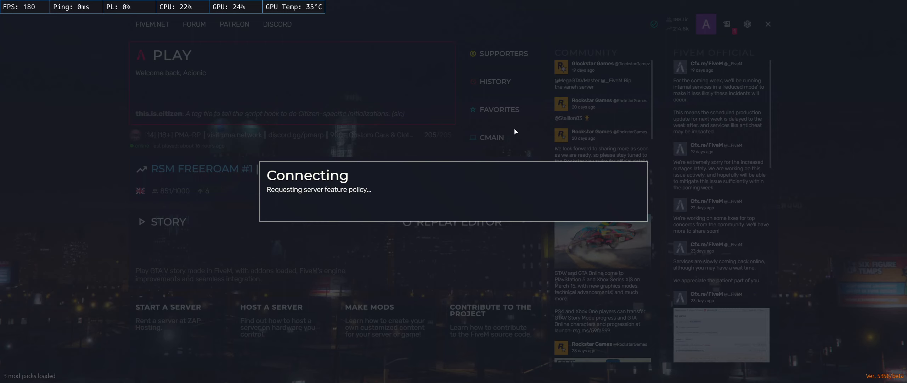